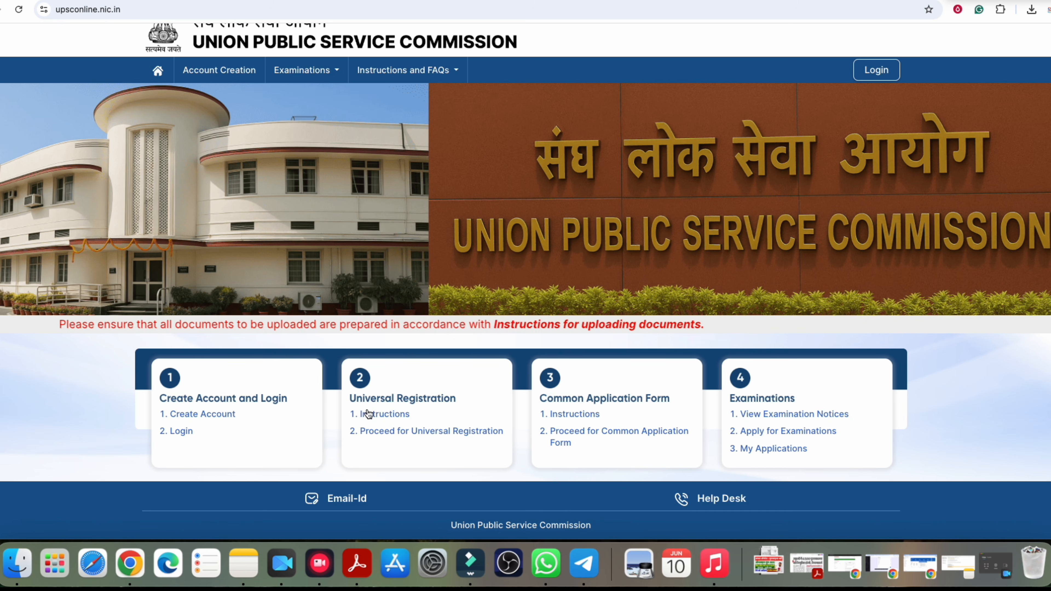
Step: Point out the Universal Registration, Common Application Form and Examinations headings, then go to Login
{"action": "left_click_drag", "start_coordinate": [370, 399], "coordinate": [443, 399]}
{"action": "left_click", "coordinate": [442, 399]}
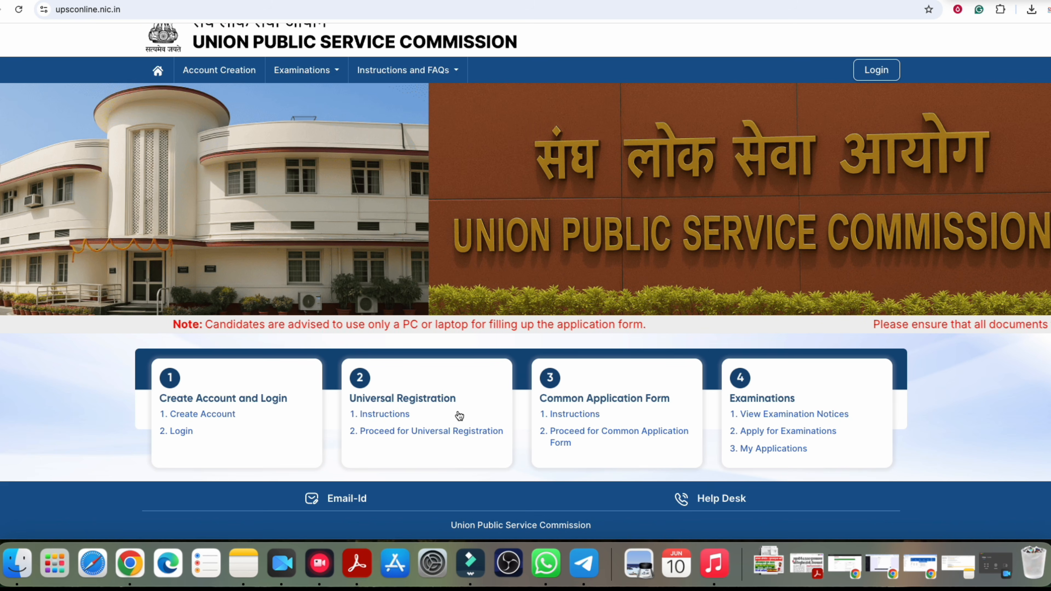
{"action": "left_click_drag", "start_coordinate": [563, 399], "coordinate": [653, 397]}
{"action": "left_click", "coordinate": [724, 409]}
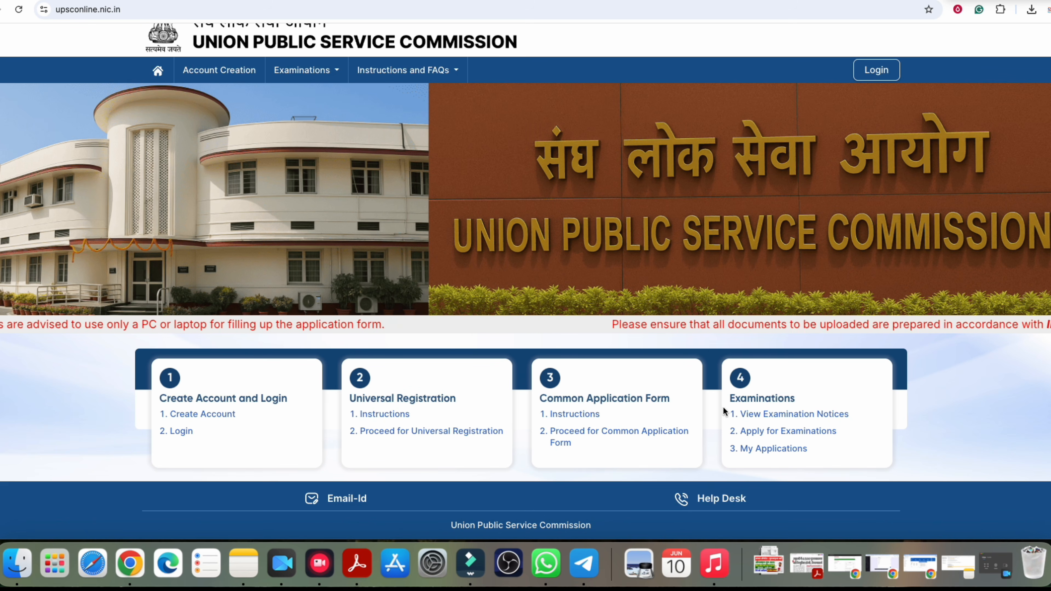
{"action": "left_click_drag", "start_coordinate": [741, 398], "coordinate": [790, 399]}
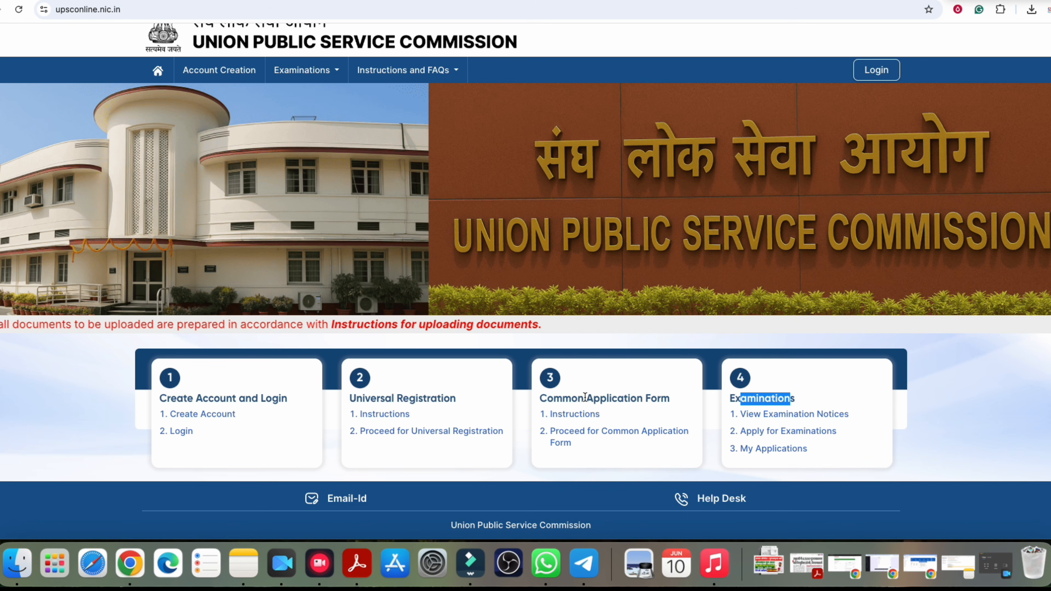
{"action": "left_click", "coordinate": [585, 397]}
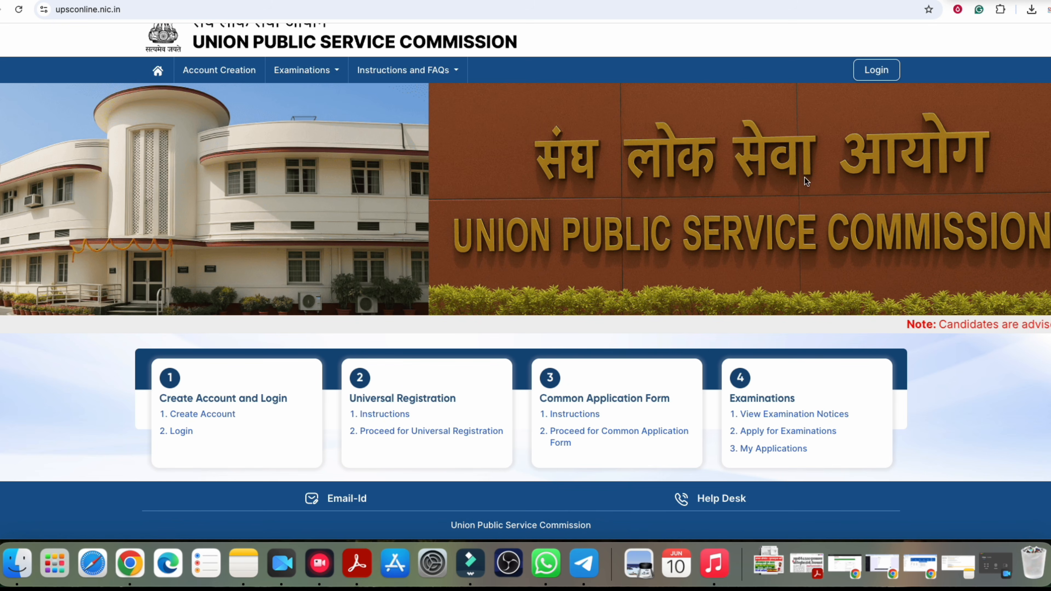
{"action": "left_click", "coordinate": [877, 70]}
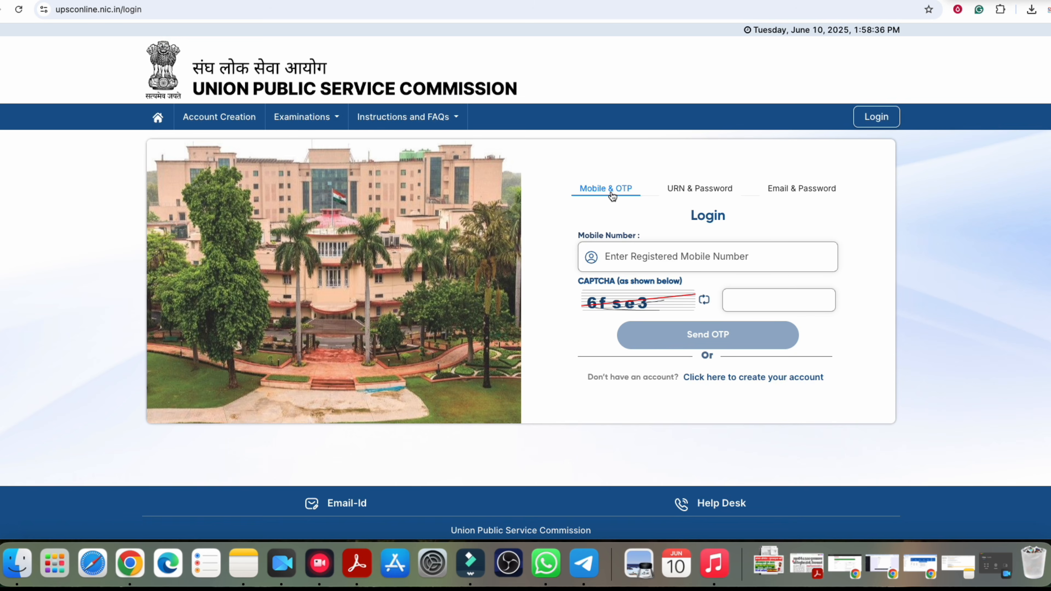
Step: Compare the Mobile & OTP, URN & Password and Email & Password sign-in options
{"action": "left_click", "coordinate": [629, 246]}
{"action": "left_click", "coordinate": [711, 189]}
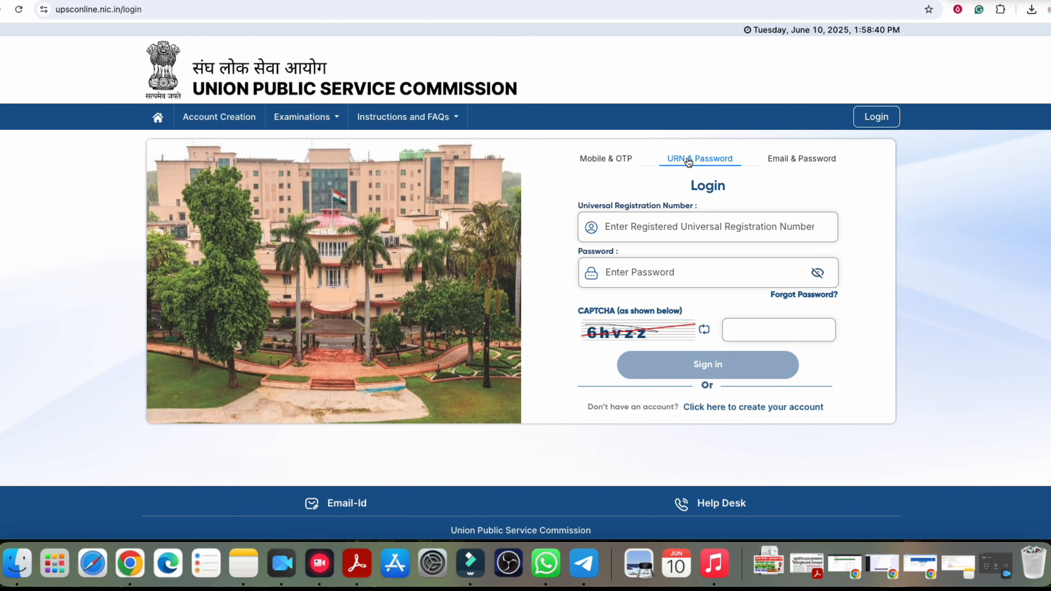
{"action": "left_click", "coordinate": [802, 158]}
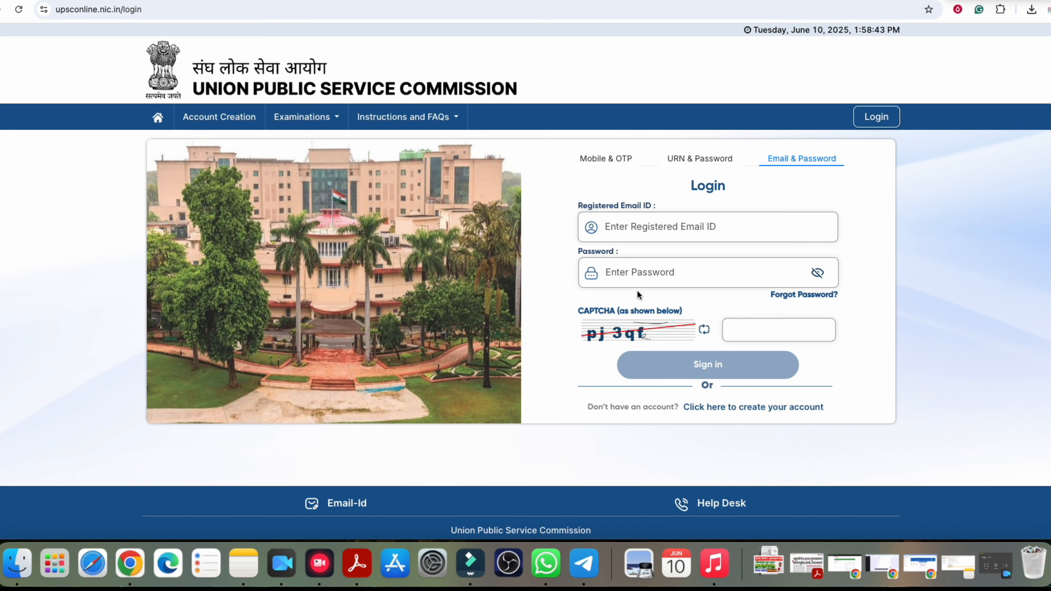
{"action": "left_click", "coordinate": [605, 158]}
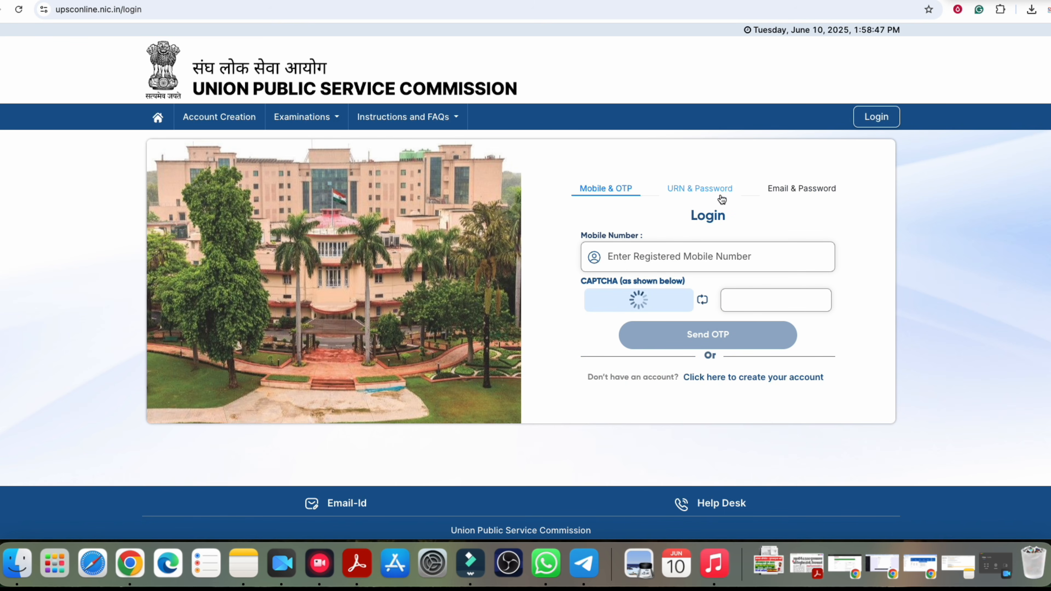
Step: Return to the UPSC home page and start Create Account
{"action": "left_click", "coordinate": [157, 118]}
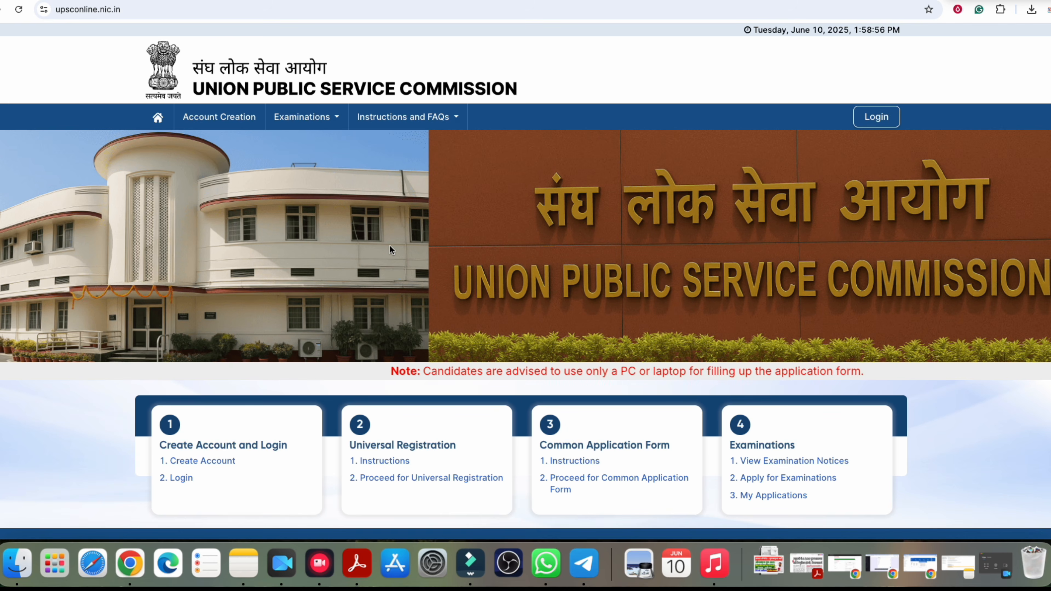
{"action": "scroll", "coordinate": [453, 315], "scroll_direction": "down", "scroll_amount": 2}
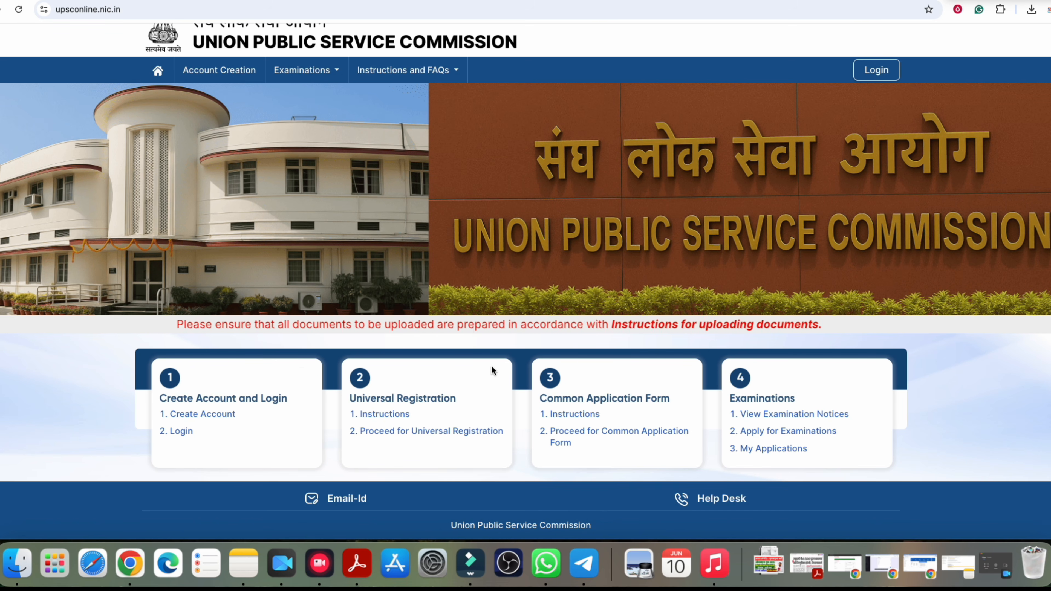
{"action": "scroll", "coordinate": [490, 368], "scroll_direction": "up", "scroll_amount": 2}
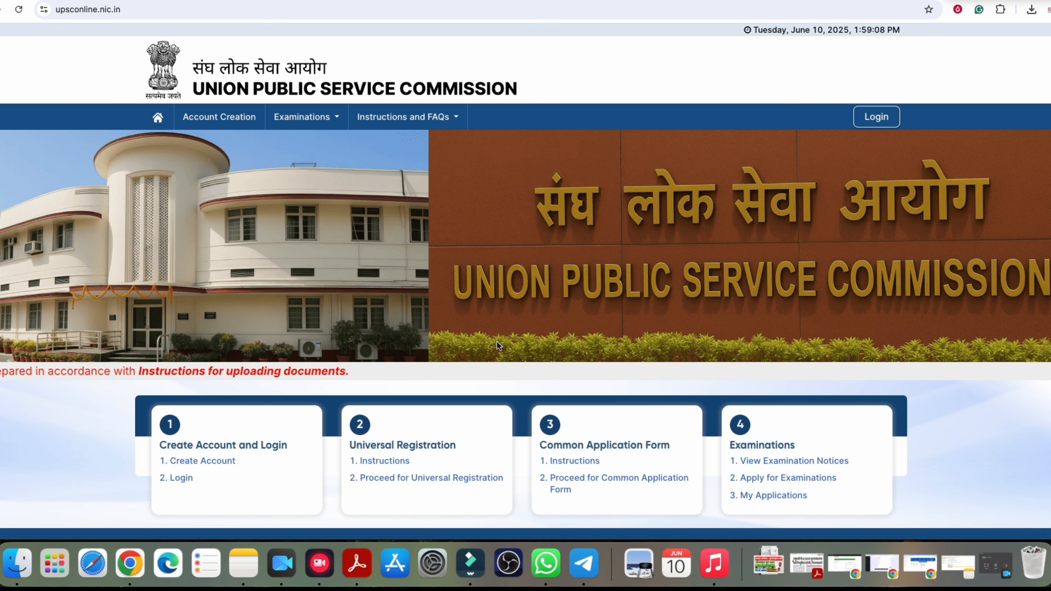
{"action": "scroll", "coordinate": [191, 433], "scroll_direction": "down", "scroll_amount": 1}
{"action": "left_click_drag", "start_coordinate": [167, 398], "coordinate": [225, 398]}
{"action": "left_click", "coordinate": [203, 415]}
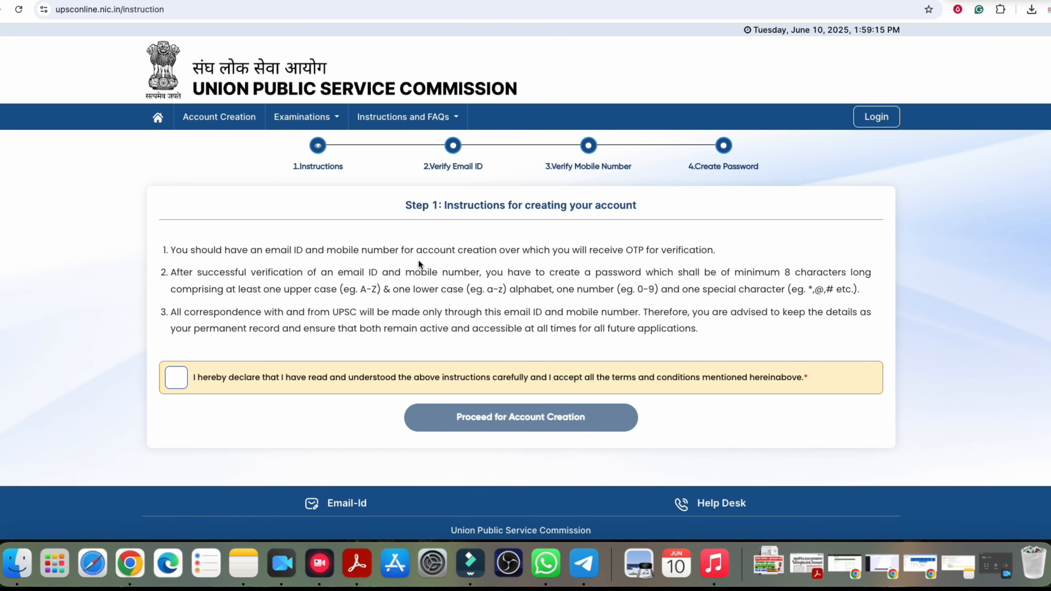
Step: Accept the instructions declaration, fill Email ID, Confirm Email ID and CAPTCHA, and request the email OTP
{"action": "left_click", "coordinate": [178, 387]}
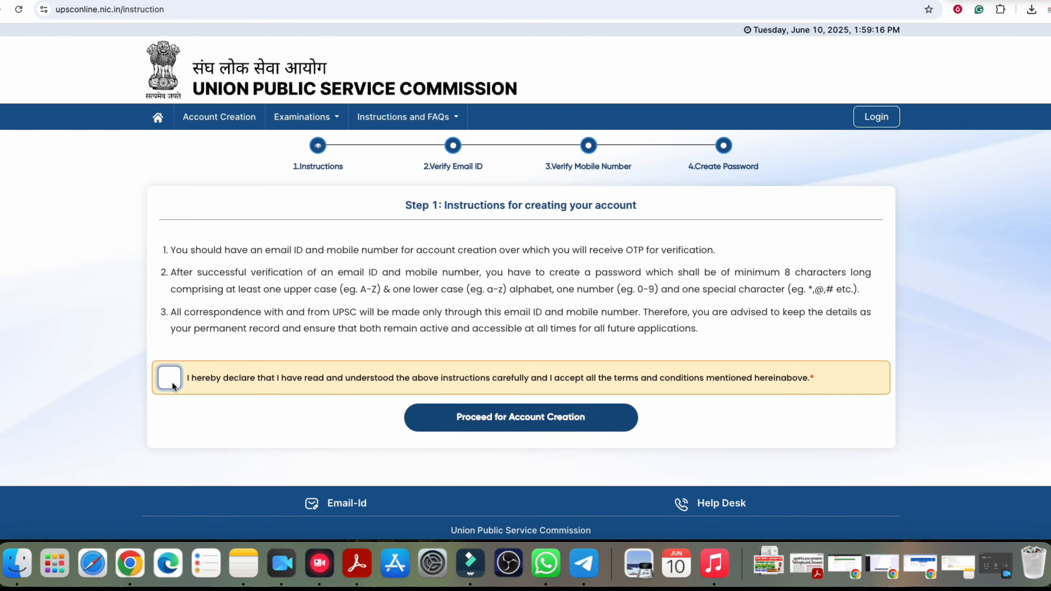
{"action": "left_click", "coordinate": [516, 417]}
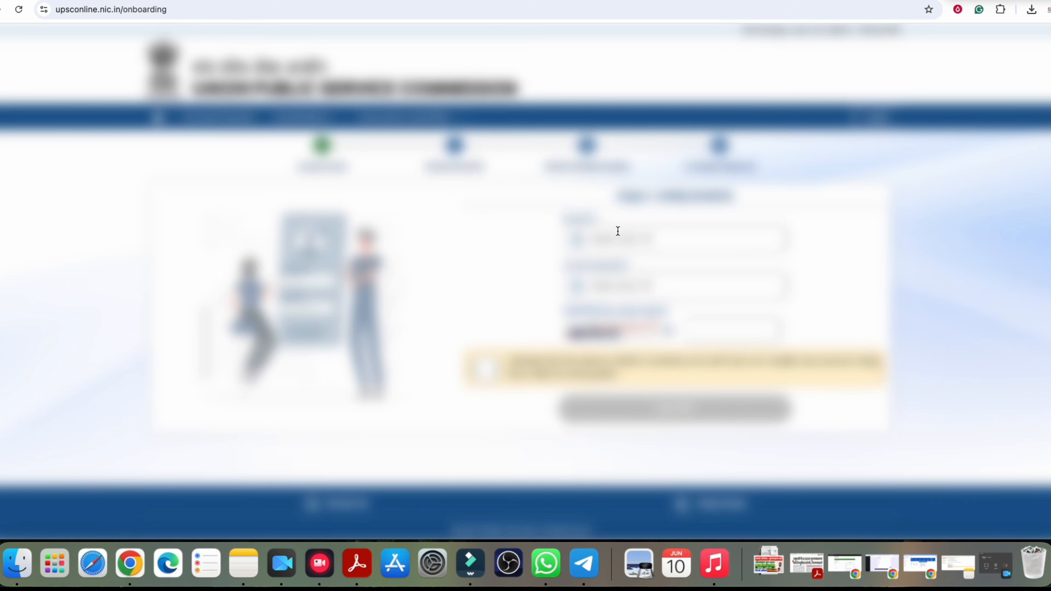
{"action": "left_click", "coordinate": [616, 248]}
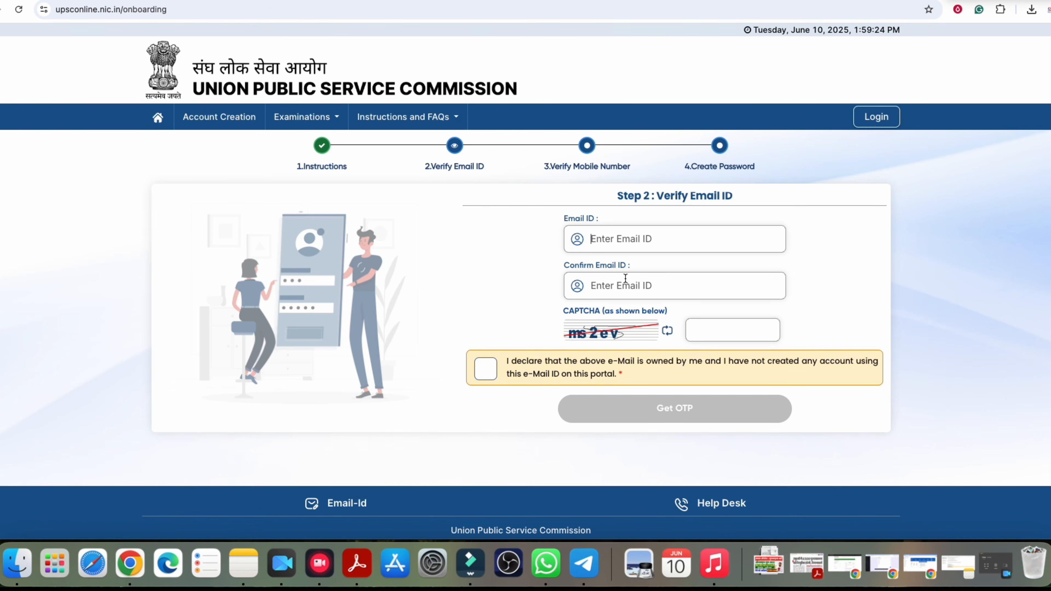
{"action": "left_click", "coordinate": [620, 289]}
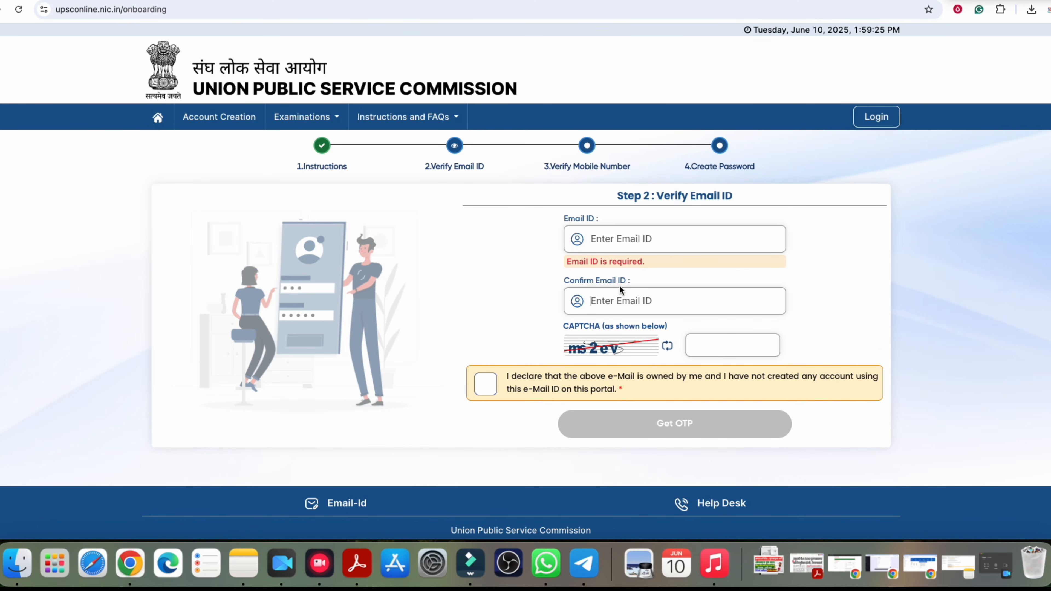
{"action": "left_click", "coordinate": [730, 353]}
{"action": "left_click", "coordinate": [486, 399]}
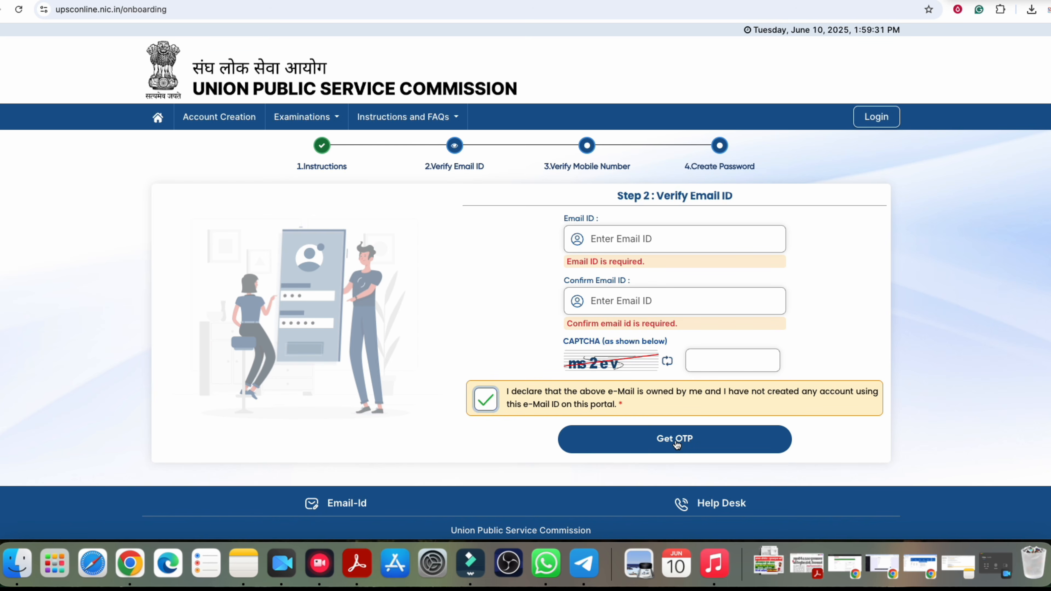
{"action": "left_click", "coordinate": [666, 435]}
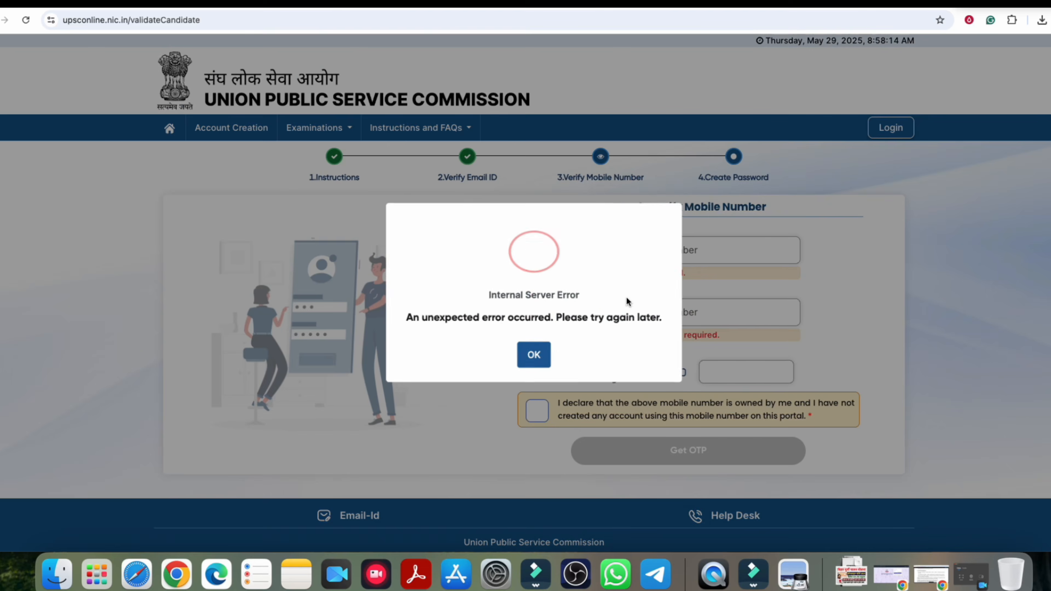
Step: Dismiss the server error, confirm mobile ownership, and review the password rules (8 characters, uppercase, number, special)
{"action": "left_click", "coordinate": [538, 357]}
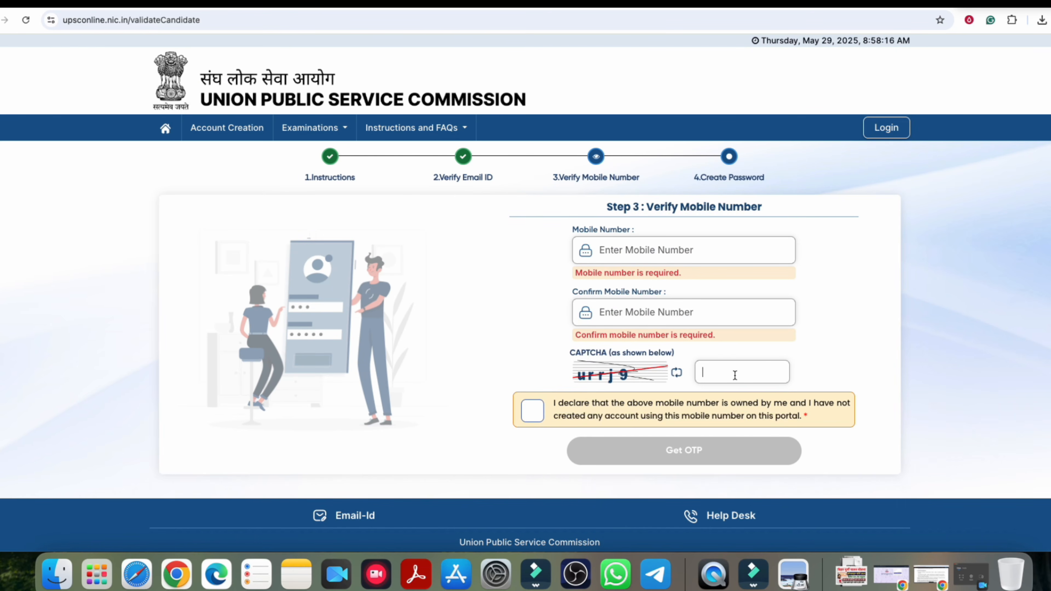
{"action": "left_click", "coordinate": [533, 409]}
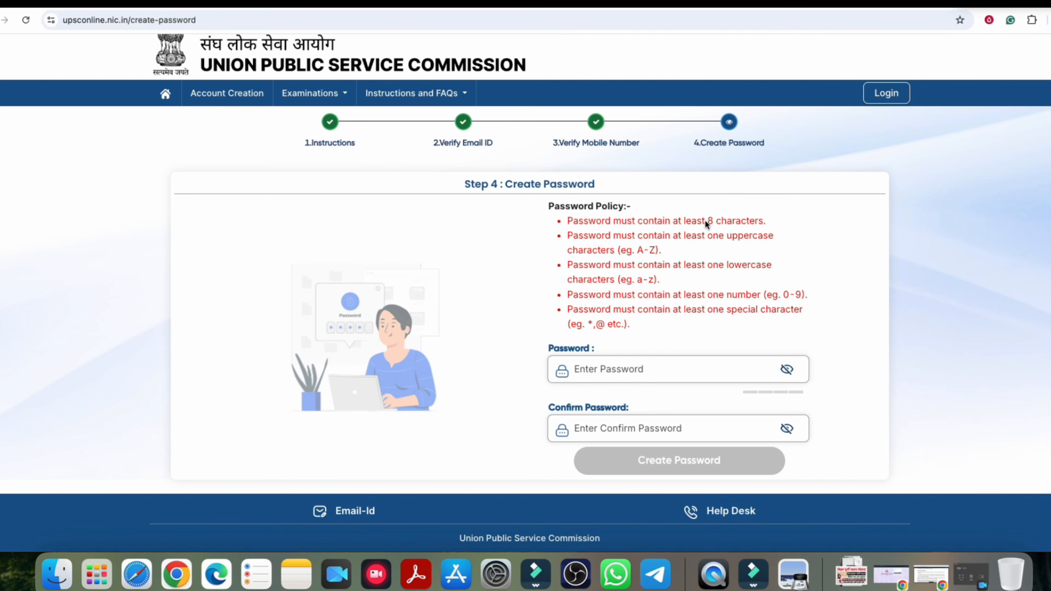
{"action": "left_click_drag", "start_coordinate": [696, 222], "coordinate": [746, 221]}
{"action": "left_click_drag", "start_coordinate": [637, 250], "coordinate": [657, 280]}
{"action": "left_click_drag", "start_coordinate": [775, 297], "coordinate": [797, 296]}
{"action": "left_click_drag", "start_coordinate": [579, 313], "coordinate": [706, 311]}
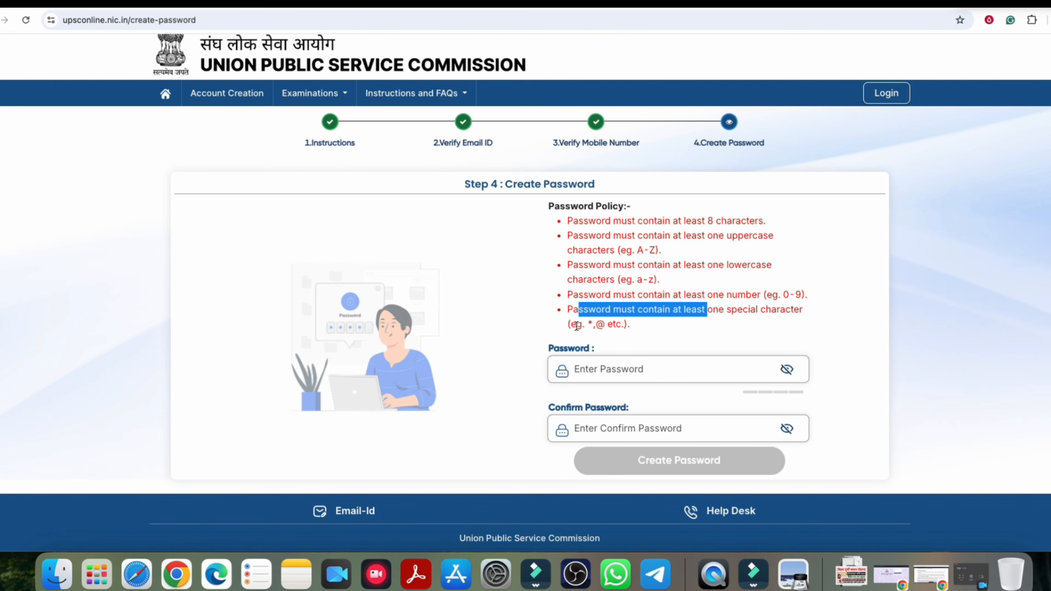
Step: Enter and revise the account password, checking it in plain text, then fill Confirm Password
{"action": "left_click", "coordinate": [599, 365]}
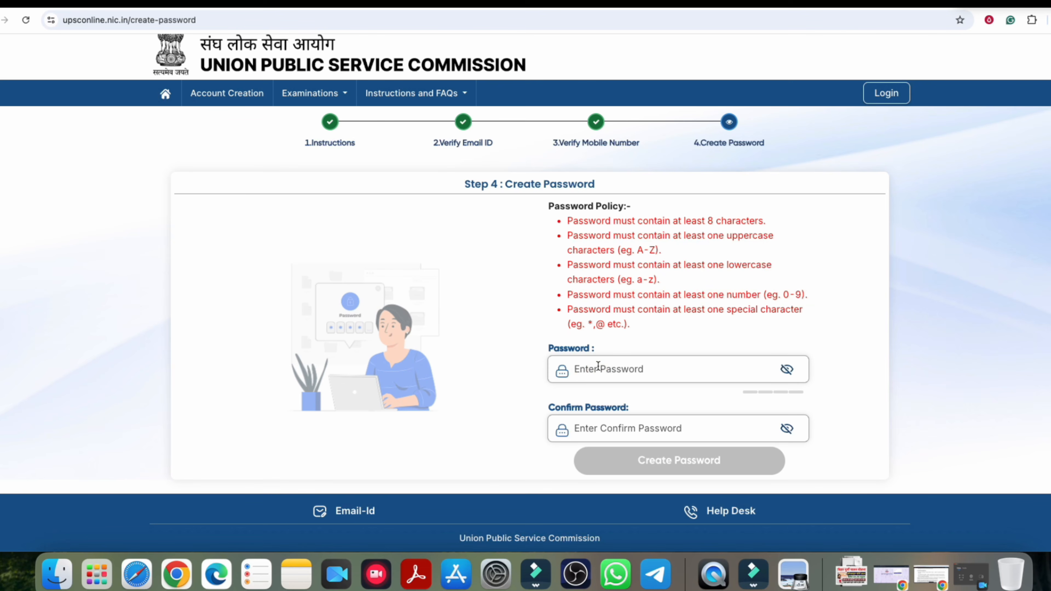
{"action": "left_click", "coordinate": [787, 384]}
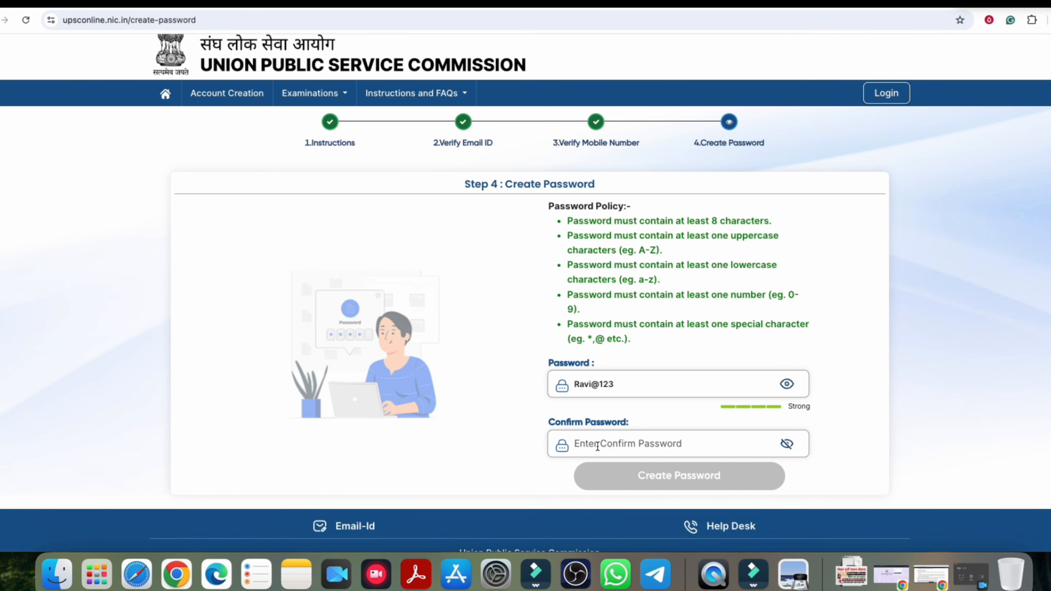
{"action": "left_click_drag", "start_coordinate": [591, 384], "coordinate": [574, 384]}
{"action": "left_click", "coordinate": [597, 442]}
{"action": "left_click", "coordinate": [786, 385]}
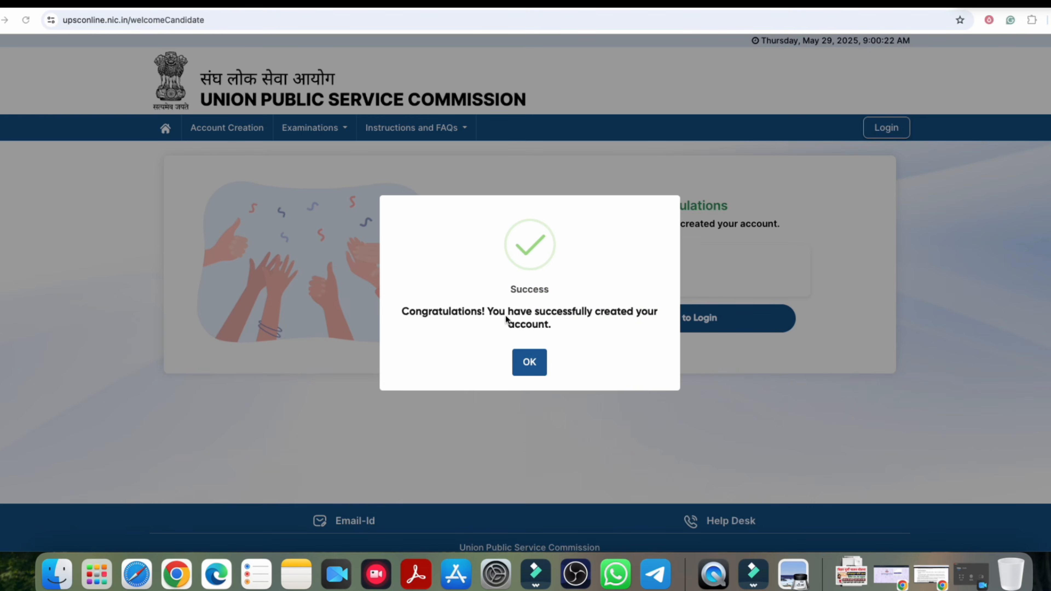
Step: Dismiss the account-created message, reach the login page, and switch between Email and URN sign-in
{"action": "left_click", "coordinate": [529, 366]}
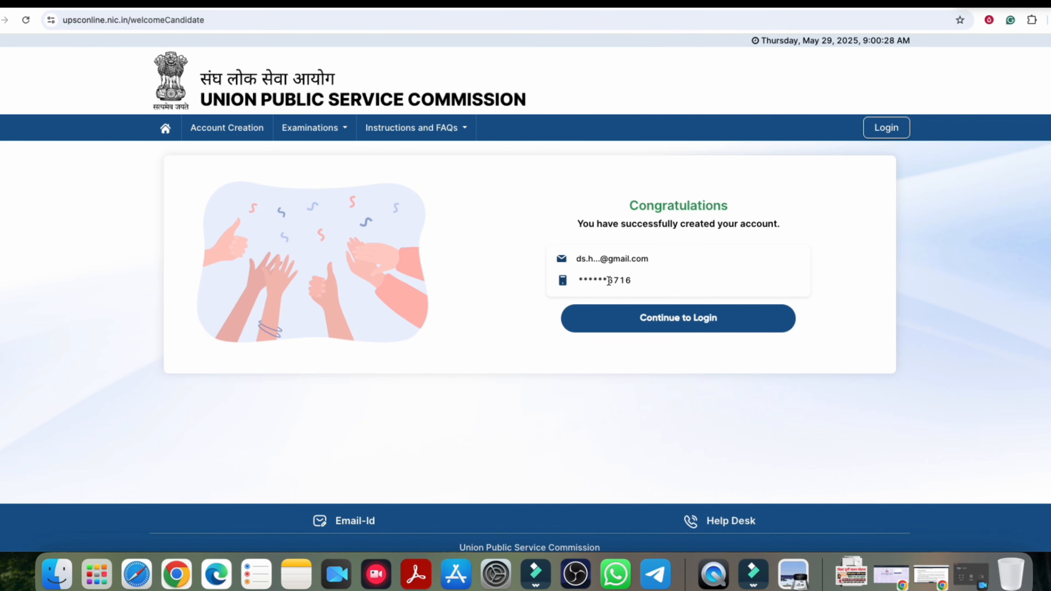
{"action": "left_click", "coordinate": [664, 326]}
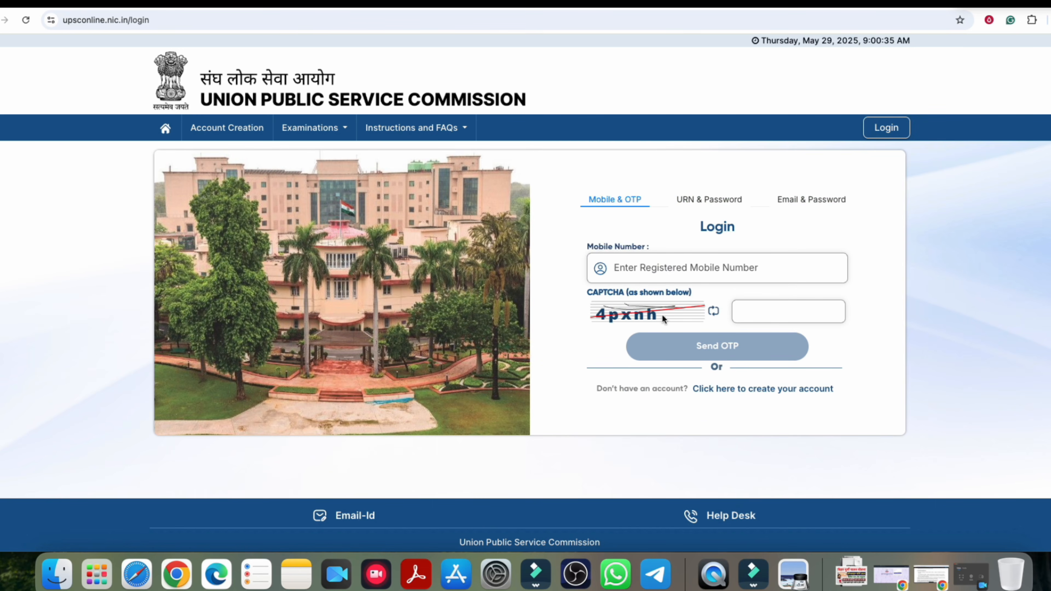
{"action": "left_click", "coordinate": [753, 317]}
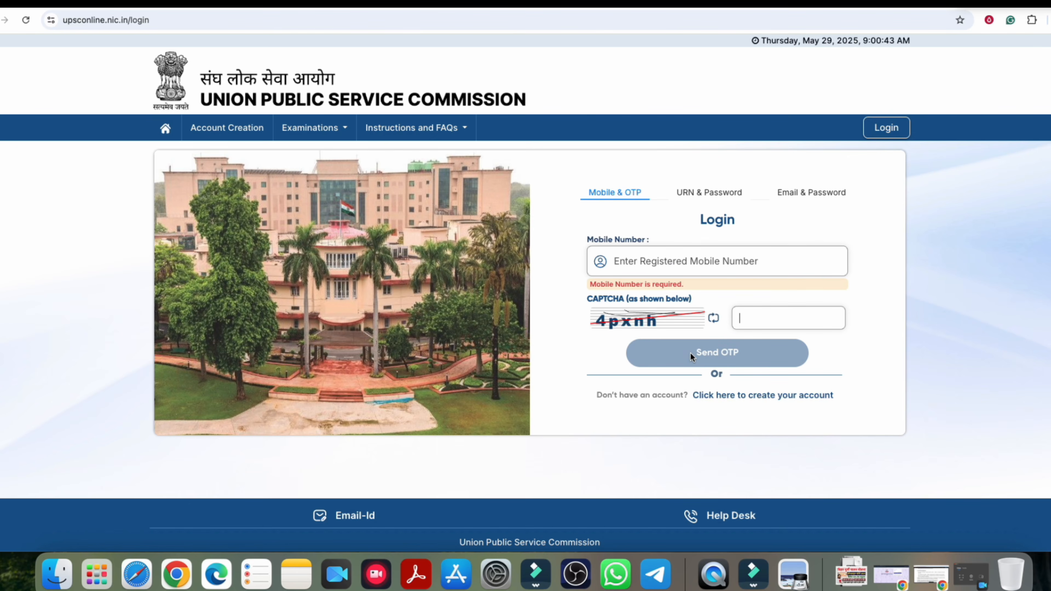
{"action": "left_click", "coordinate": [814, 193]}
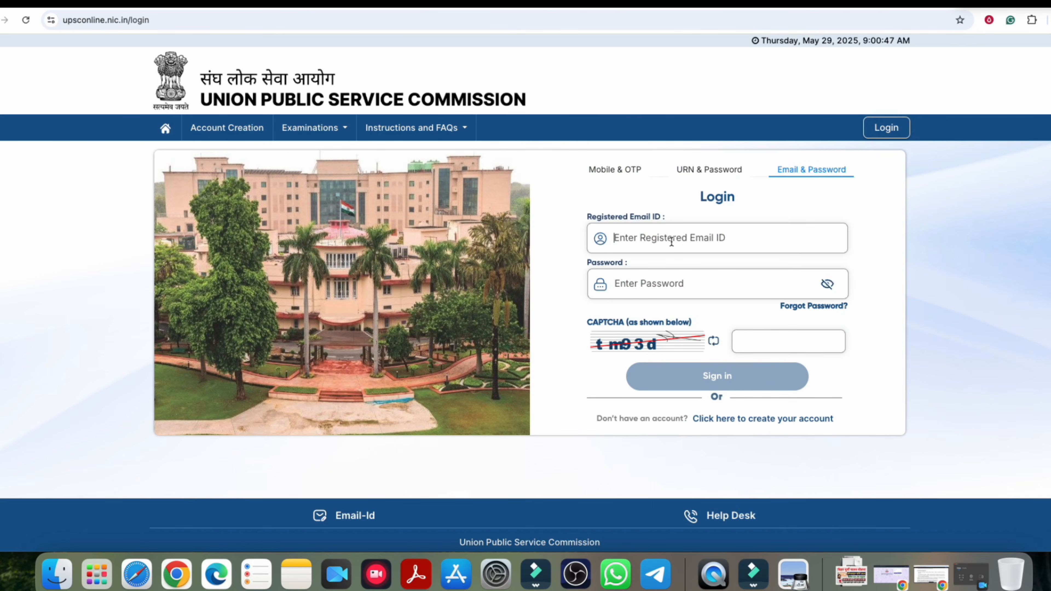
{"action": "left_click", "coordinate": [695, 170]}
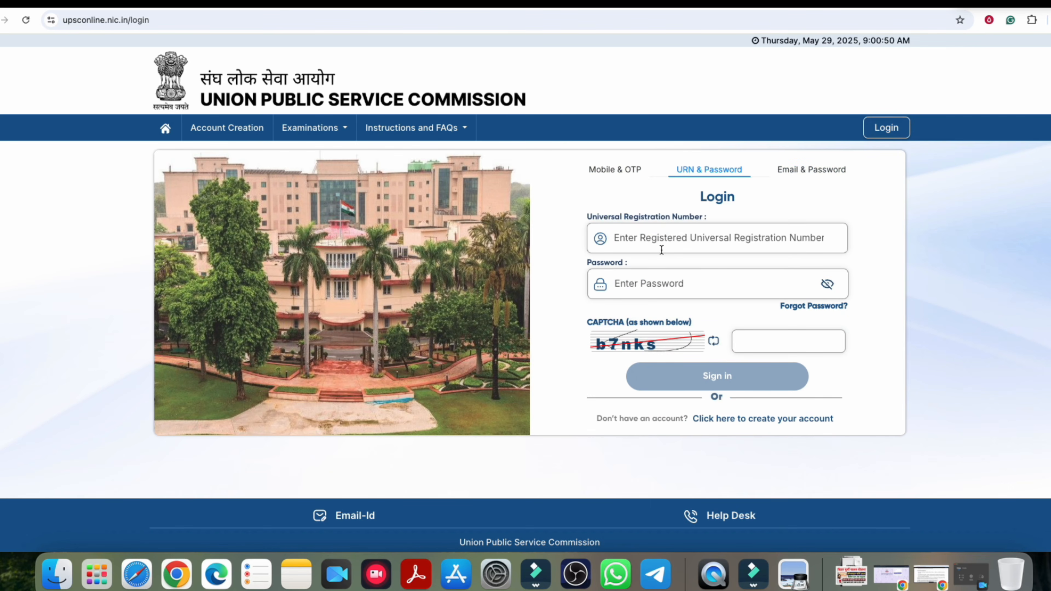
{"action": "left_click", "coordinate": [657, 294]}
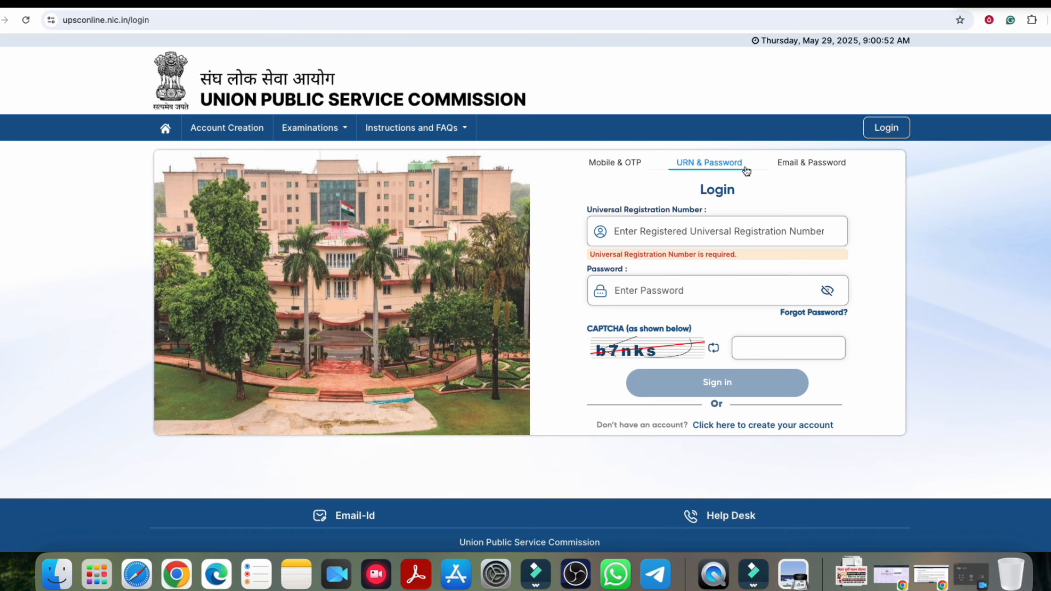
{"action": "left_click", "coordinate": [794, 163]}
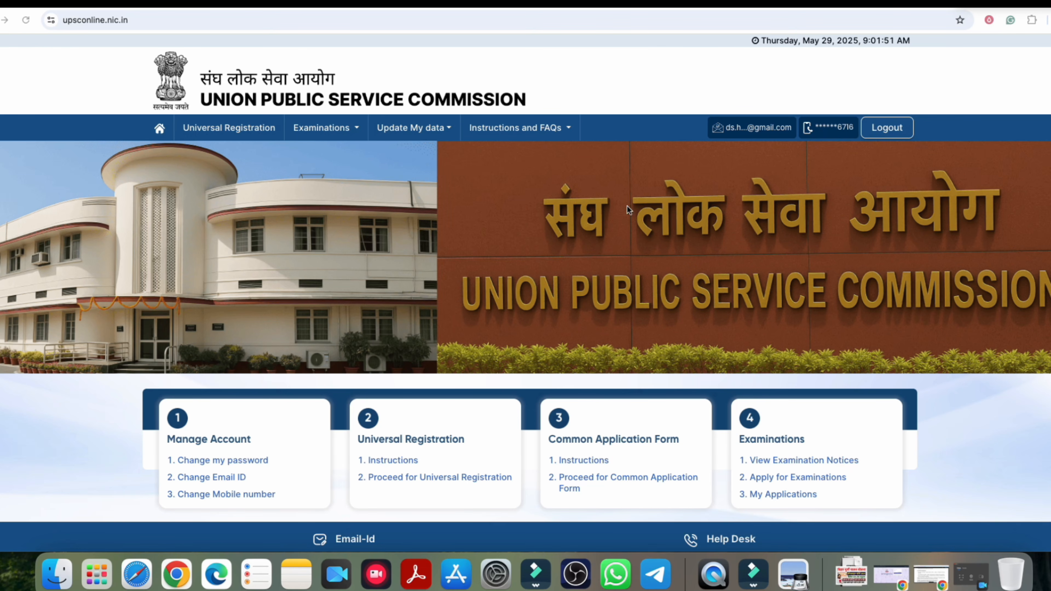
Step: Point out the Manage Account and Universal Registration sections, then open the Universal Registration Instructions
{"action": "scroll", "coordinate": [378, 243], "scroll_direction": "down", "scroll_amount": 1}
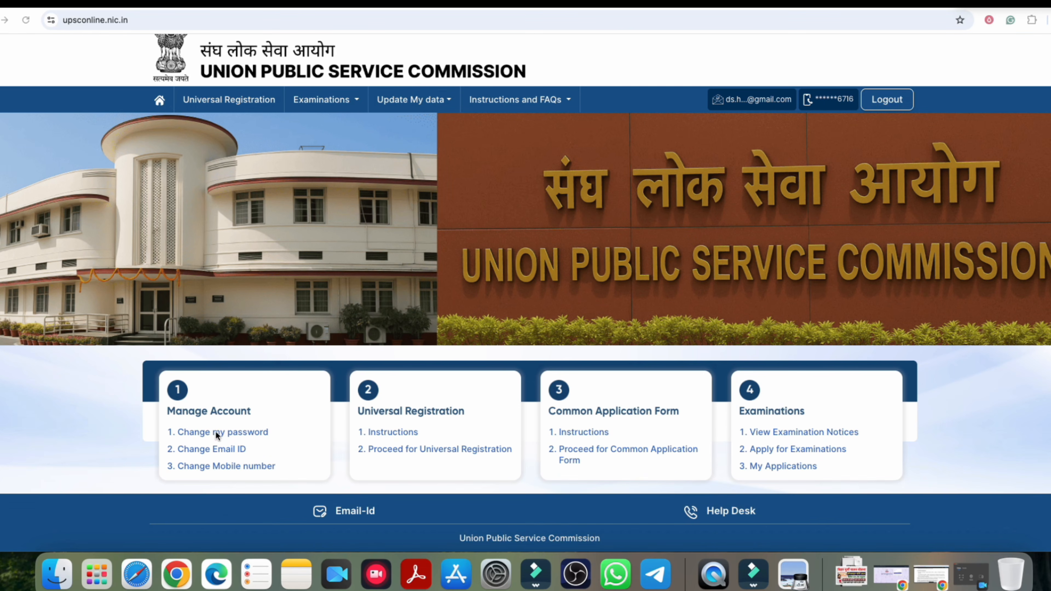
{"action": "left_click", "coordinate": [188, 412]}
{"action": "left_click_drag", "start_coordinate": [197, 415], "coordinate": [240, 412]}
{"action": "left_click", "coordinate": [214, 411]}
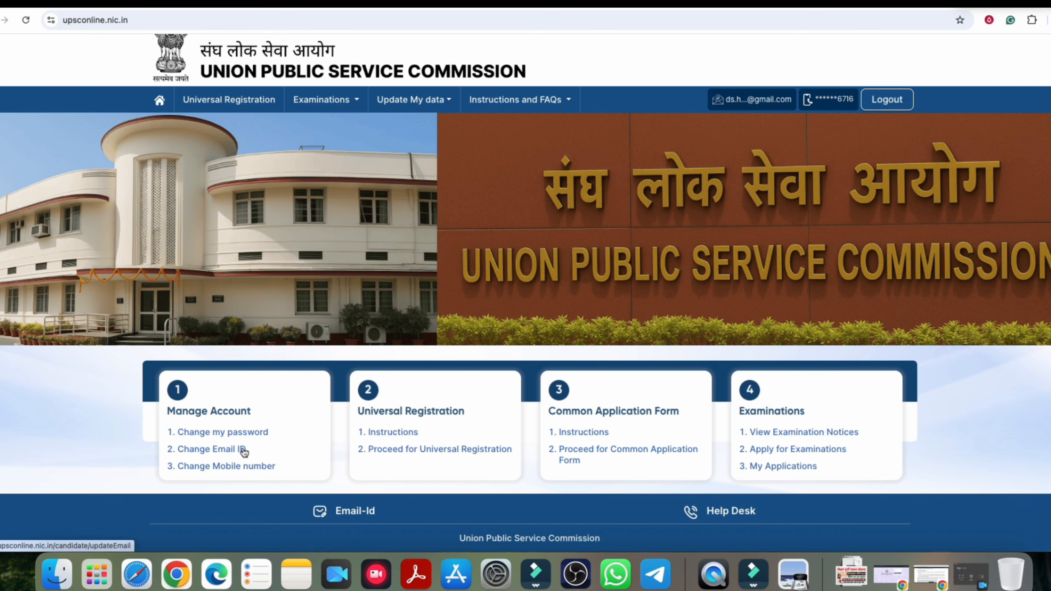
{"action": "left_click_drag", "start_coordinate": [378, 412], "coordinate": [439, 412]}
{"action": "left_click", "coordinate": [404, 411]}
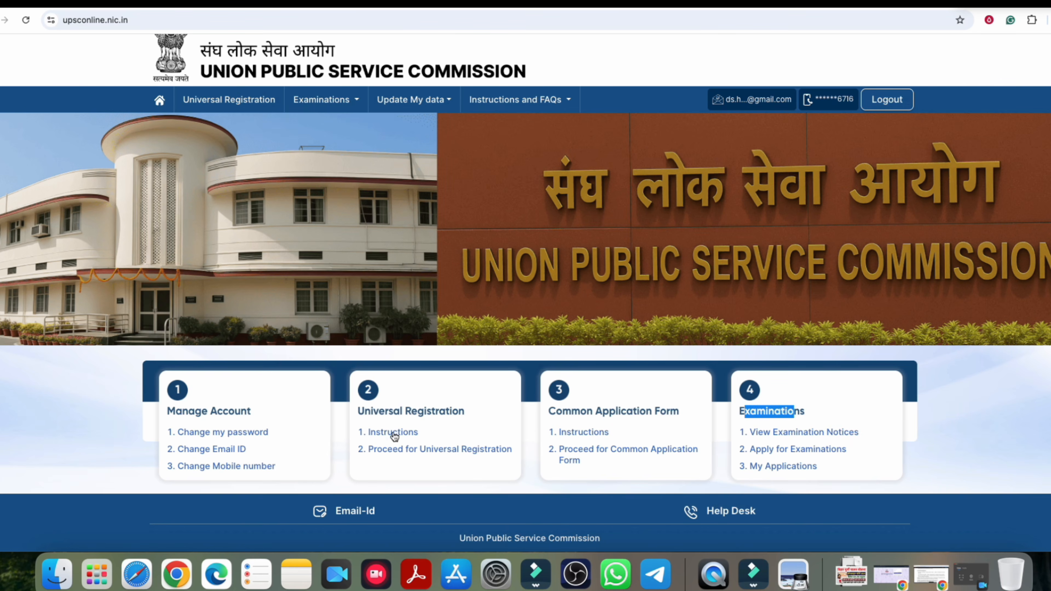
{"action": "left_click", "coordinate": [393, 432]}
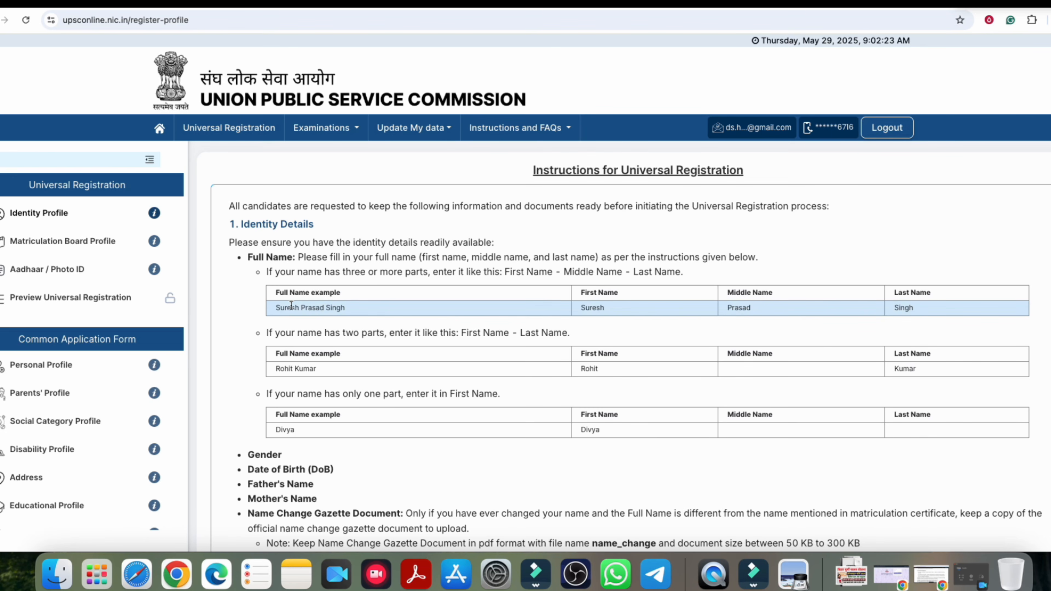
Step: Walk through the name examples: Suresh Prasad Singh, Rohit Kumar and Divya as first, middle and last names
{"action": "left_click_drag", "start_coordinate": [285, 295], "coordinate": [323, 294]}
{"action": "double_click", "coordinate": [589, 307]}
{"action": "double_click", "coordinate": [745, 308]}
{"action": "double_click", "coordinate": [904, 308]}
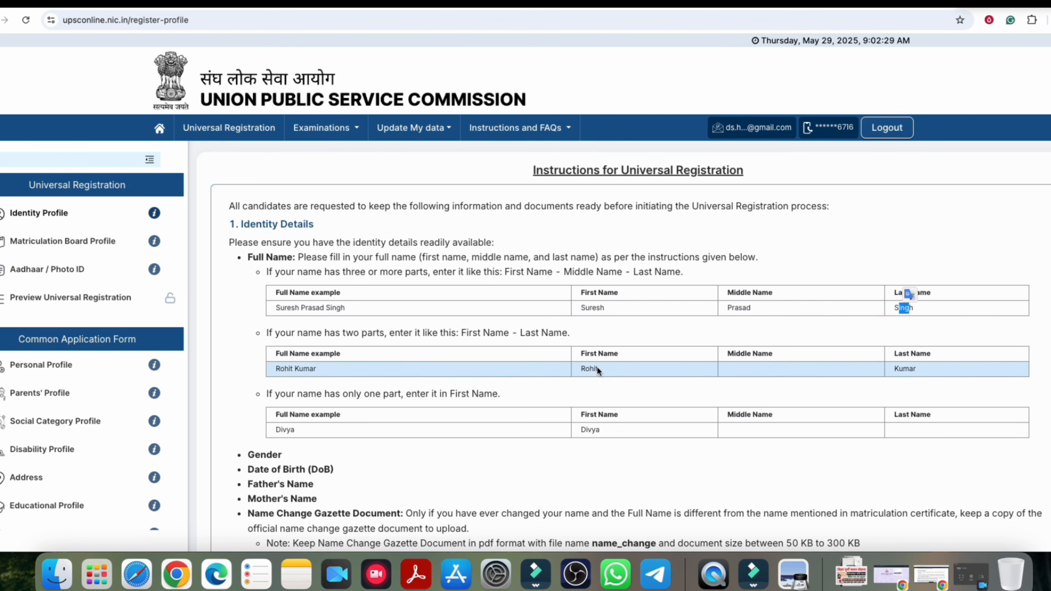
{"action": "left_click_drag", "start_coordinate": [276, 369], "coordinate": [304, 369]}
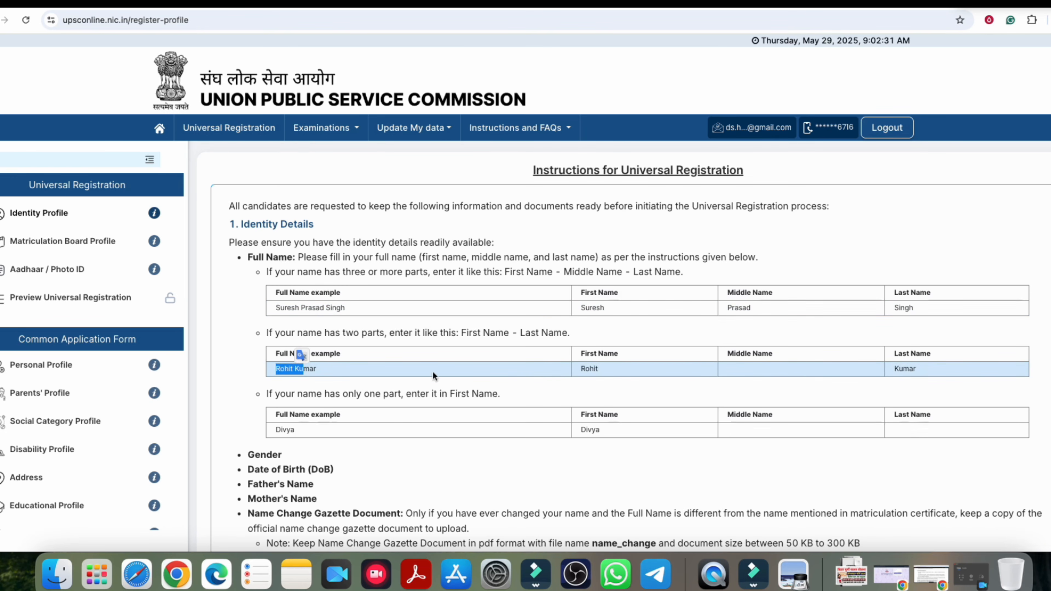
{"action": "double_click", "coordinate": [589, 368]}
{"action": "left_click", "coordinate": [745, 369]}
{"action": "double_click", "coordinate": [903, 367]}
{"action": "double_click", "coordinate": [289, 430]}
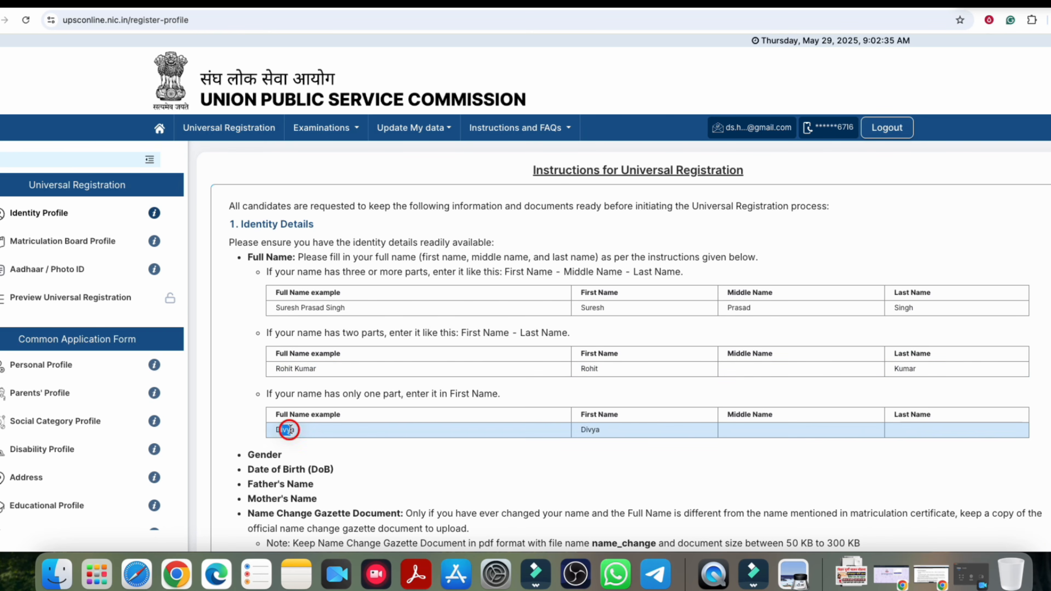
{"action": "double_click", "coordinate": [587, 430]}
{"action": "left_click", "coordinate": [762, 439]}
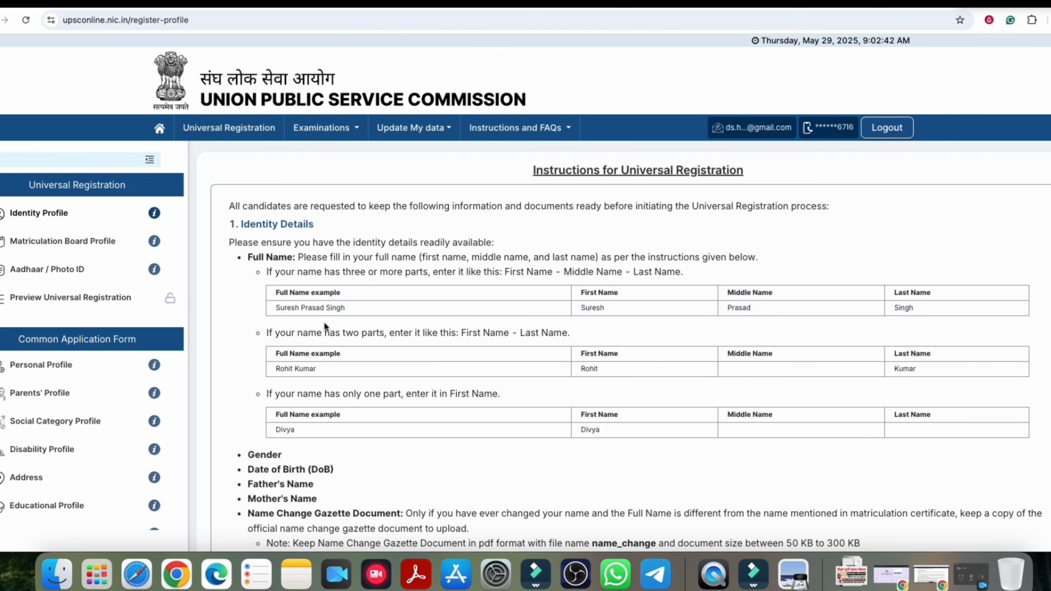
Step: Note the name-change document rule with file name name_change, then proceed to Universal Registration
{"action": "scroll", "coordinate": [539, 324], "scroll_direction": "down", "scroll_amount": 6}
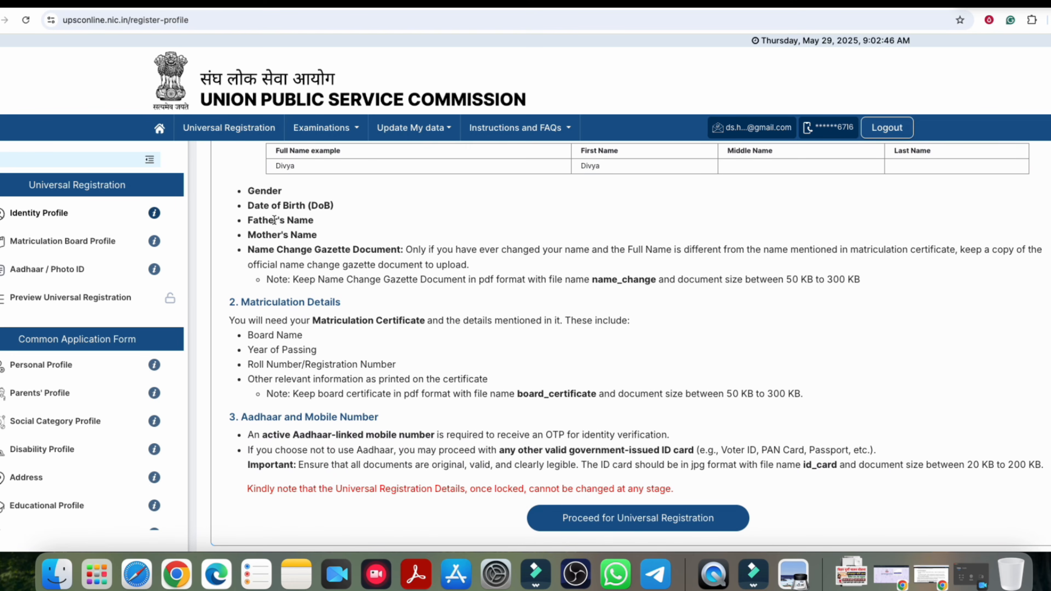
{"action": "scroll", "coordinate": [474, 271], "scroll_direction": "down", "scroll_amount": 1}
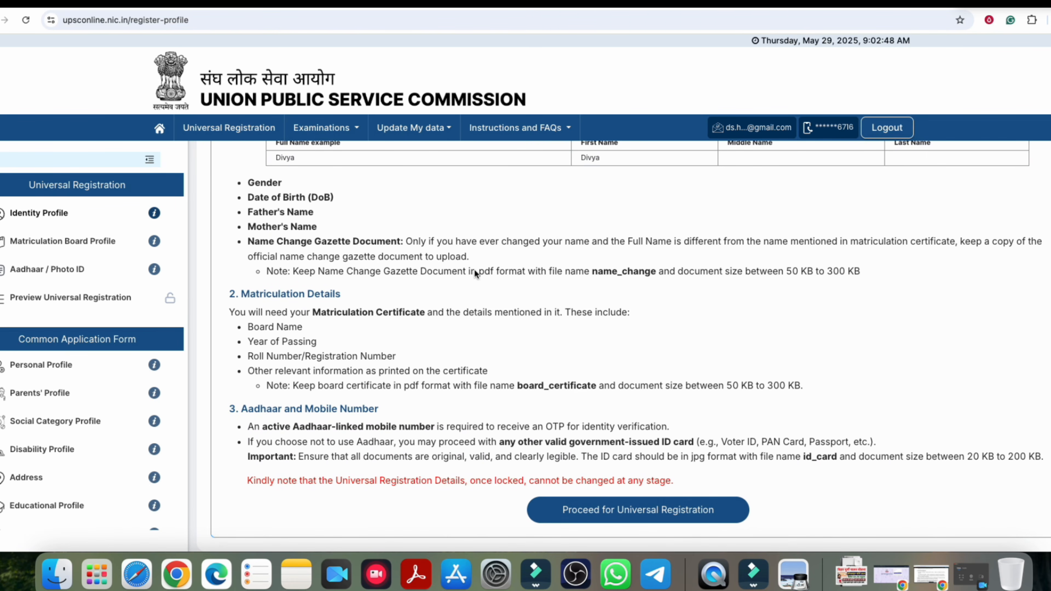
{"action": "left_click_drag", "start_coordinate": [359, 274], "coordinate": [527, 274]}
{"action": "left_click", "coordinate": [527, 274]}
{"action": "left_click_drag", "start_coordinate": [593, 271], "coordinate": [650, 271]}
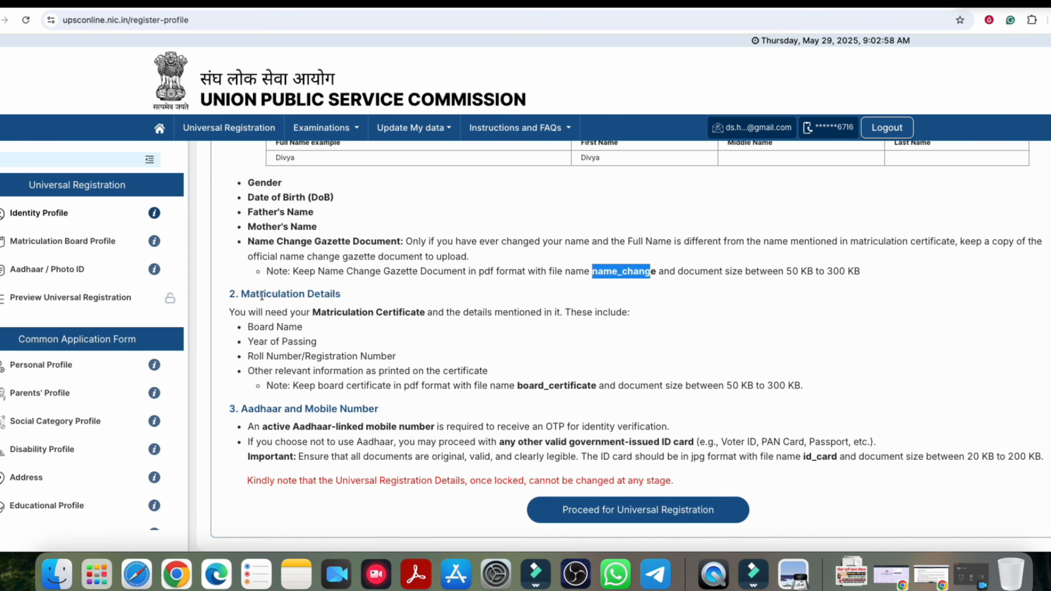
{"action": "scroll", "coordinate": [464, 393], "scroll_direction": "up", "scroll_amount": 6}
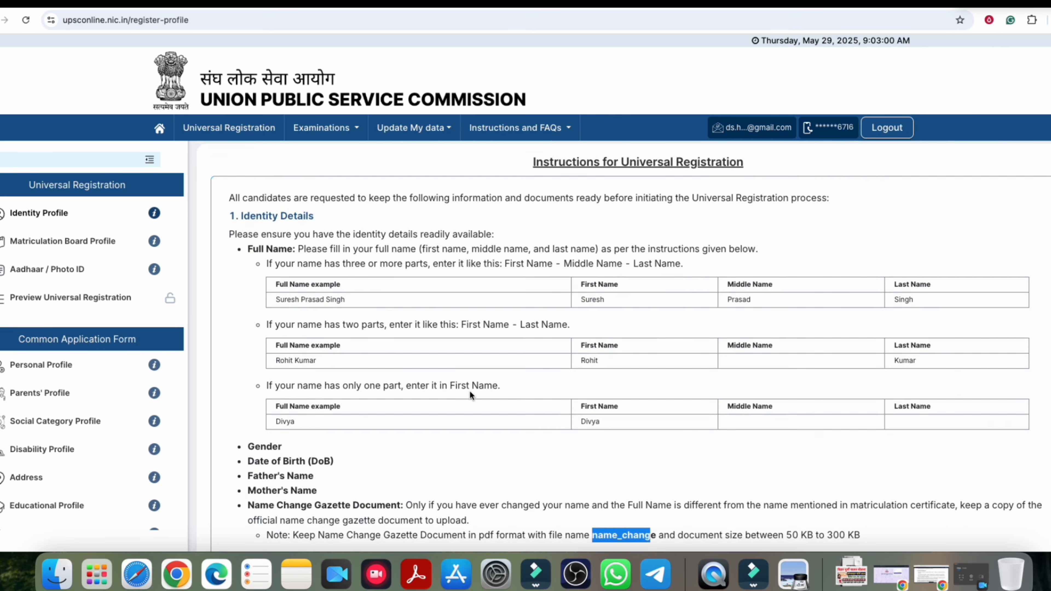
{"action": "scroll", "coordinate": [478, 381], "scroll_direction": "down", "scroll_amount": 6}
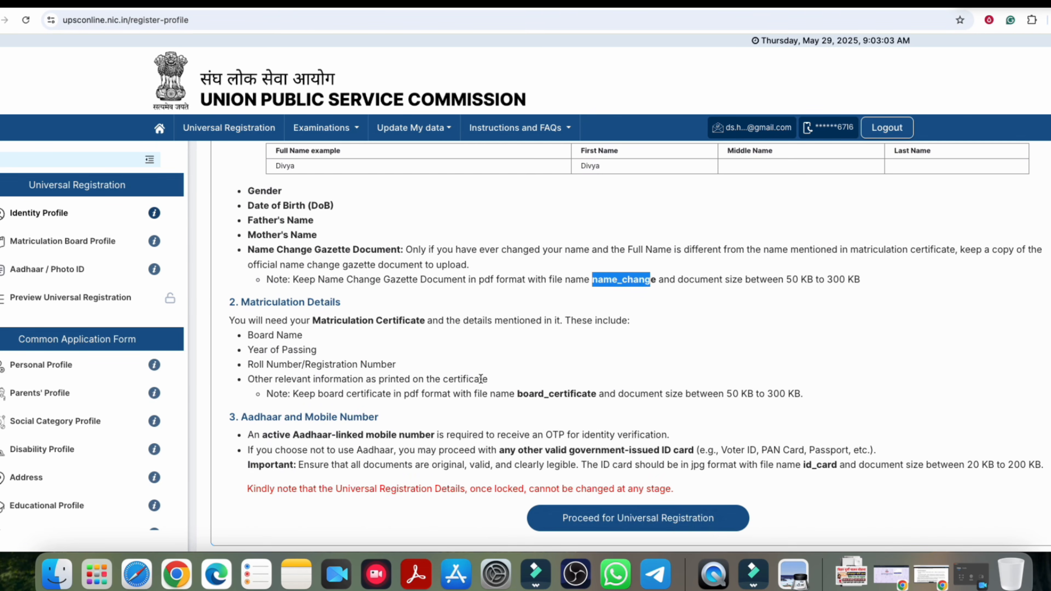
{"action": "left_click", "coordinate": [651, 522]}
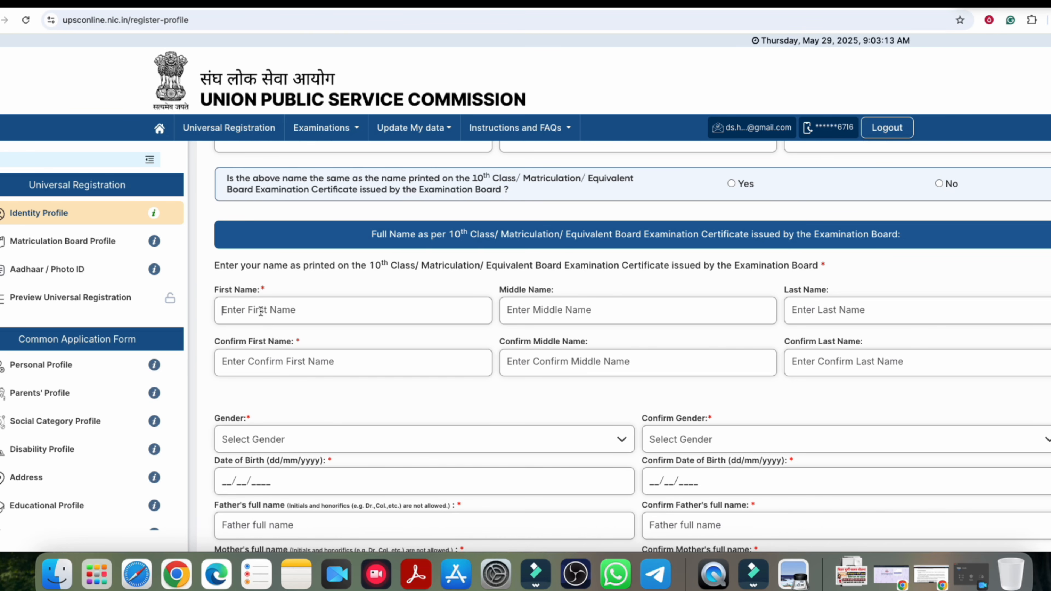
Step: Show the first name fields are mandatory and set Gender and Confirm Gender to Male
{"action": "left_click", "coordinate": [803, 313]}
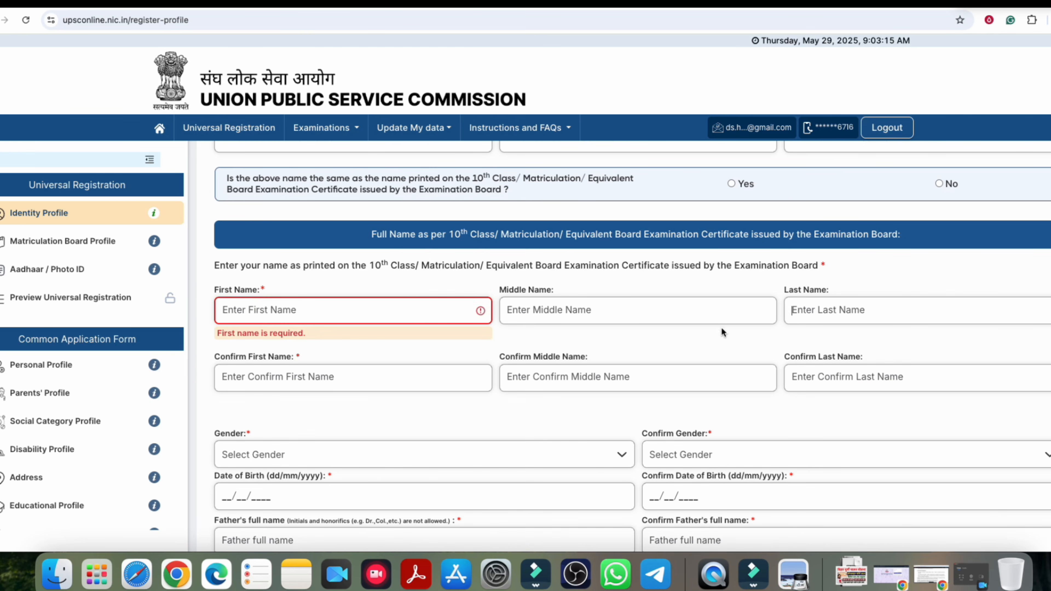
{"action": "left_click", "coordinate": [835, 383]}
{"action": "scroll", "coordinate": [517, 376], "scroll_direction": "down", "scroll_amount": 3}
{"action": "left_click", "coordinate": [239, 327]}
{"action": "left_click", "coordinate": [244, 350]}
{"action": "left_click", "coordinate": [697, 327]}
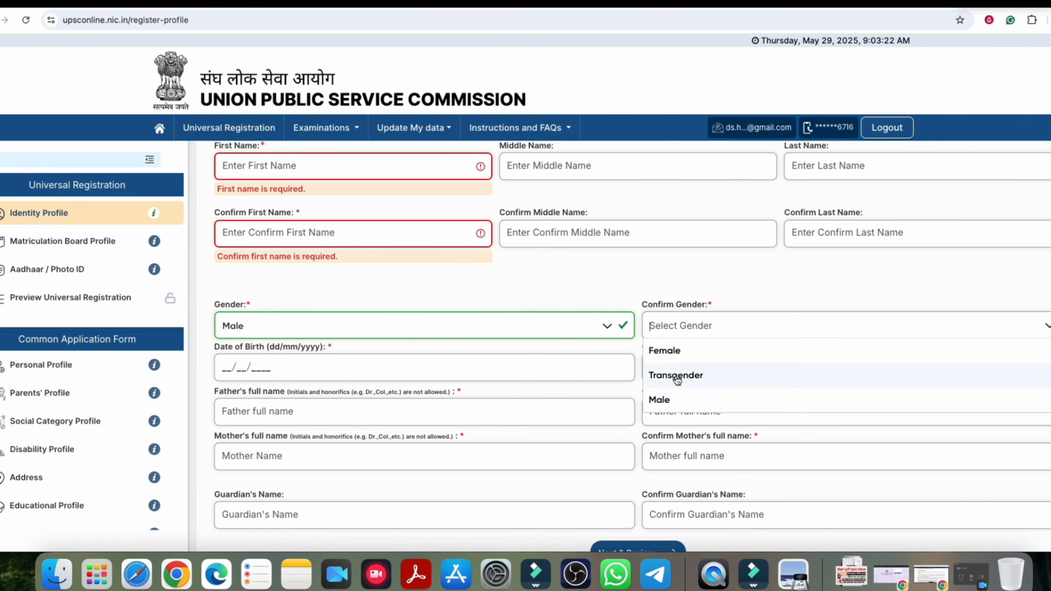
{"action": "left_click", "coordinate": [663, 399]}
{"action": "scroll", "coordinate": [513, 302], "scroll_direction": "down", "scroll_amount": 1}
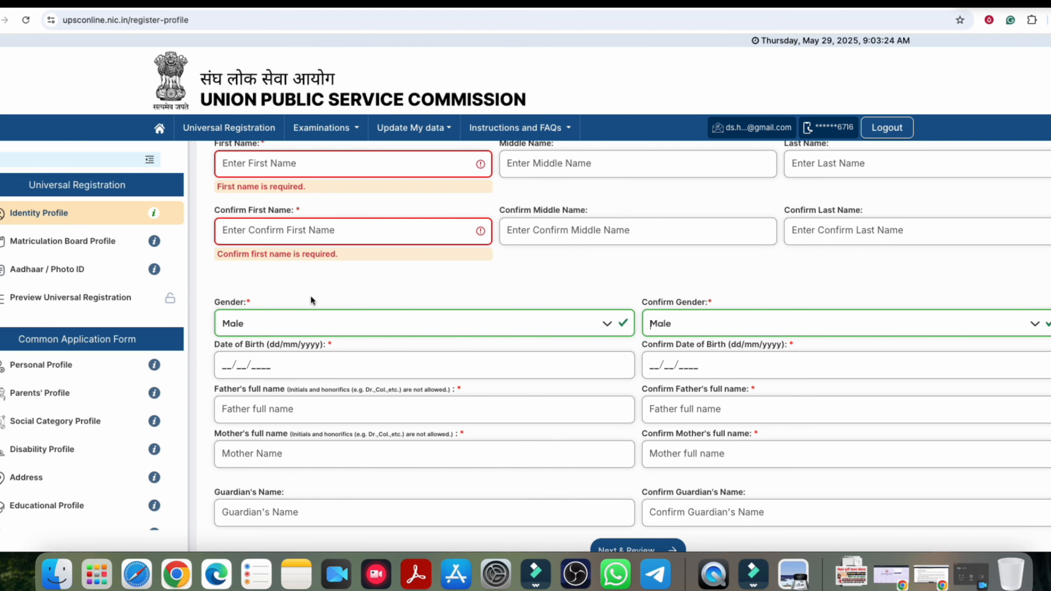
{"action": "scroll", "coordinate": [552, 311], "scroll_direction": "down", "scroll_amount": 2}
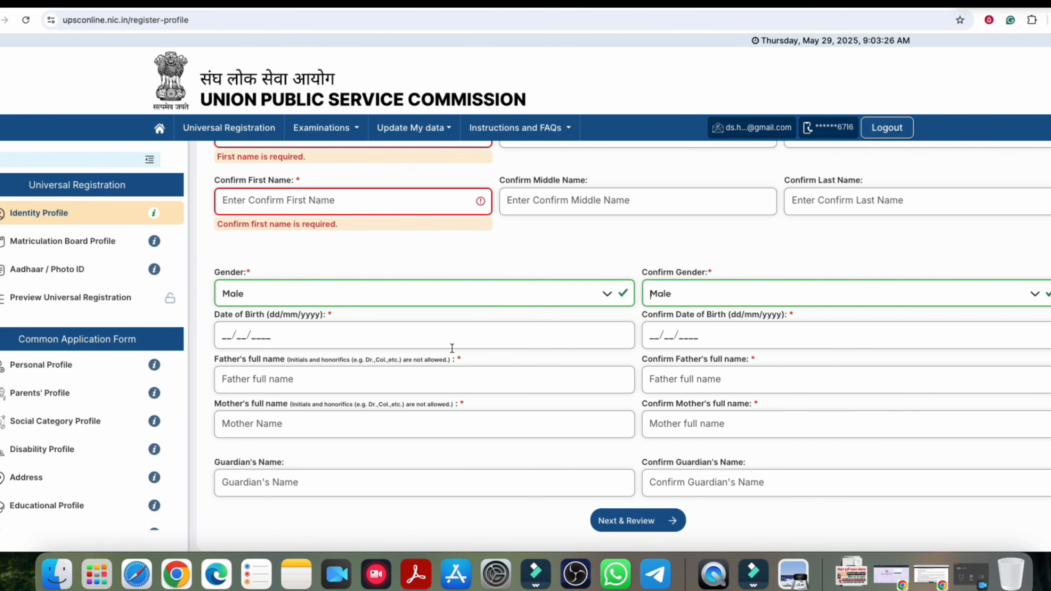
Step: Try a sample date of birth in the DOB field, then erase it
{"action": "left_click", "coordinate": [219, 333]}
{"action": "type", "text": "01"}
{"action": "key", "text": "Tab"}
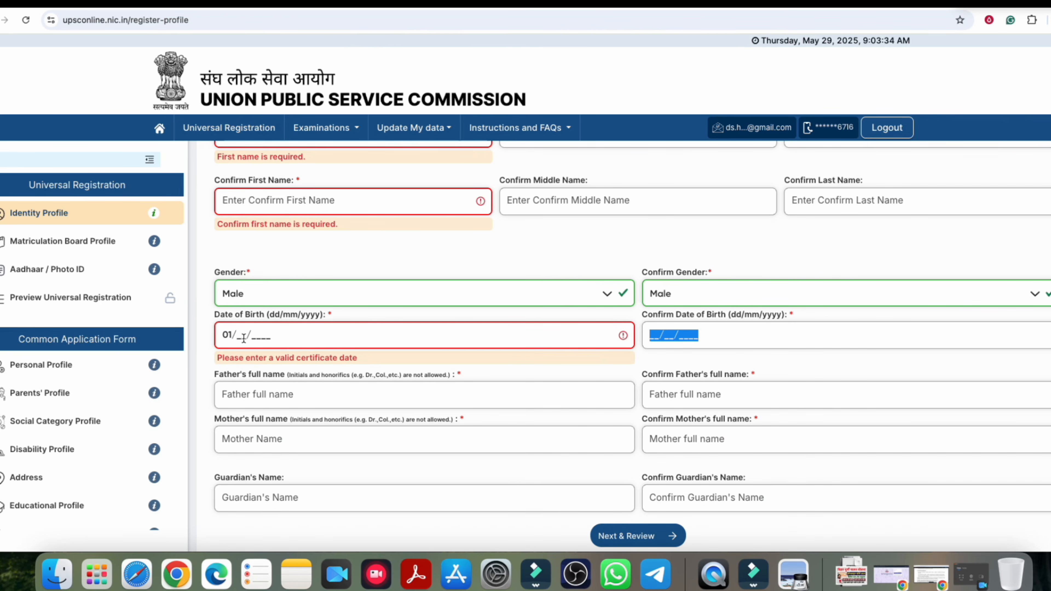
{"action": "left_click", "coordinate": [243, 335]}
{"action": "type", "text": "01/2005"}
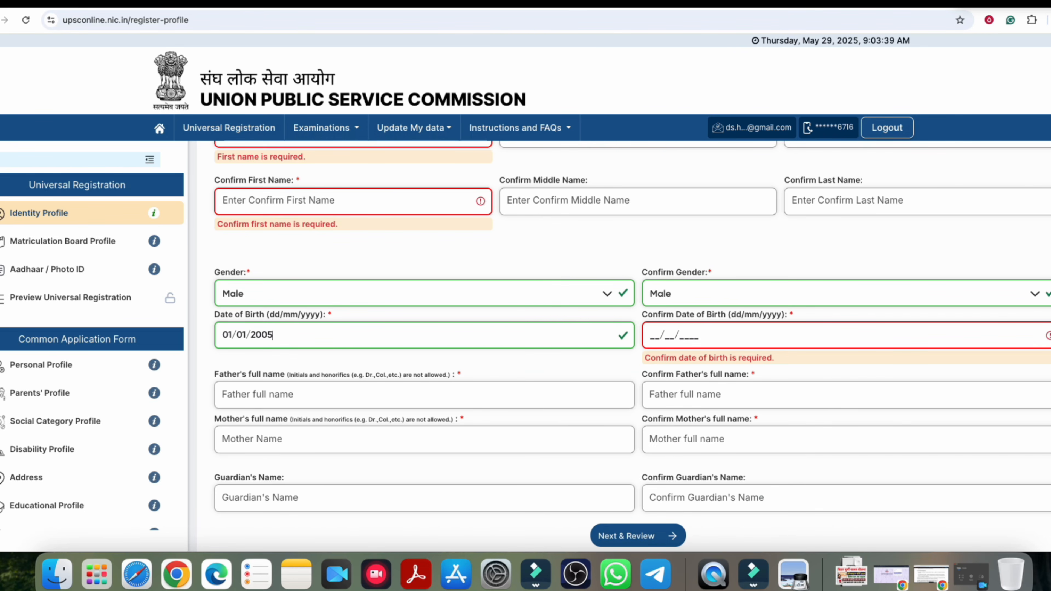
{"action": "key", "text": "BackSpace"}
{"action": "key", "text": "BackSpace"}
{"action": "key", "text": "BackSpace"}
{"action": "key", "text": "BackSpace"}
{"action": "key", "text": "BackSpace"}
{"action": "key", "text": "BackSpace"}
{"action": "key", "text": "BackSpace"}
{"action": "key", "text": "BackSpace"}
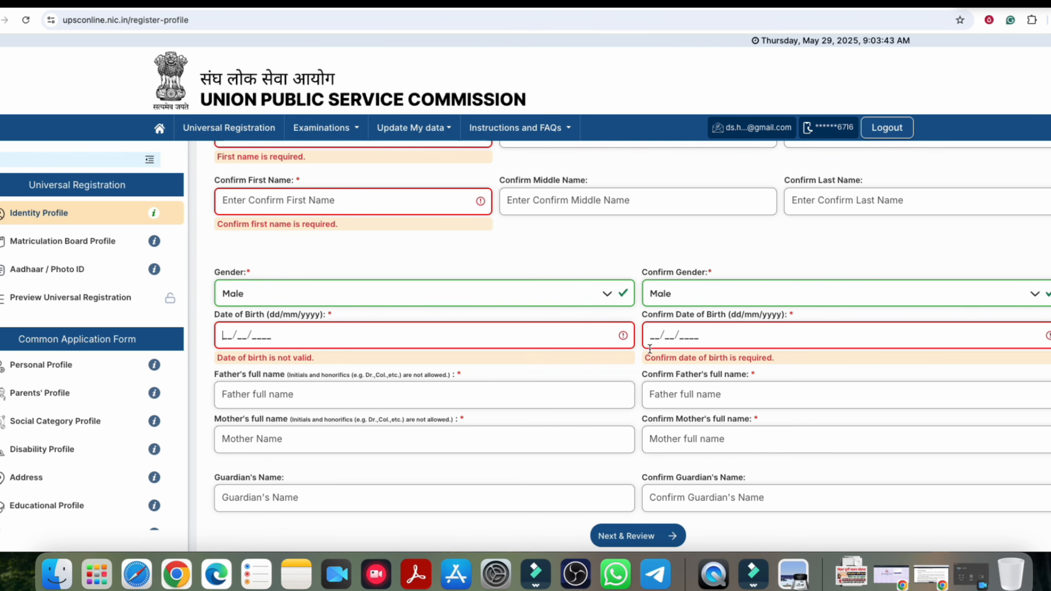
Step: Go through the father's, confirm father's, mother's and guardian's name fields
{"action": "left_click", "coordinate": [266, 400]}
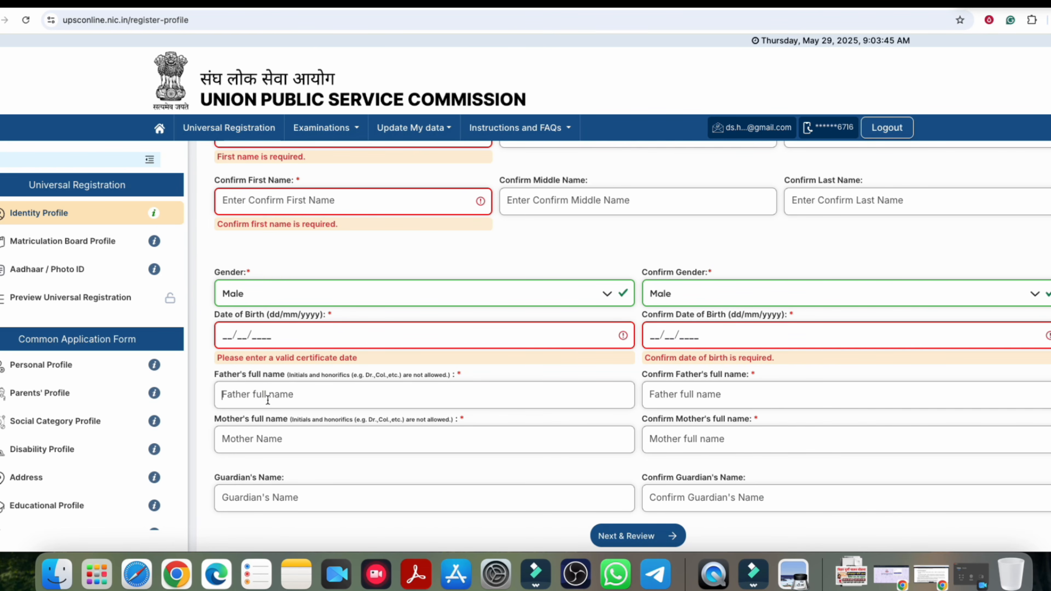
{"action": "left_click", "coordinate": [661, 402]}
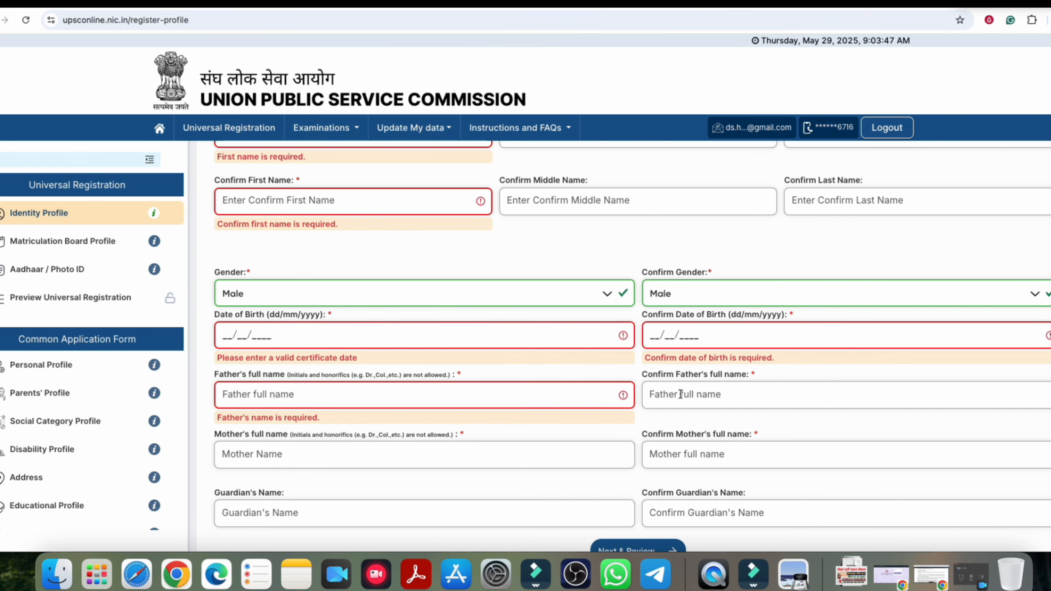
{"action": "left_click", "coordinate": [266, 458]}
{"action": "scroll", "coordinate": [486, 453], "scroll_direction": "down", "scroll_amount": 1}
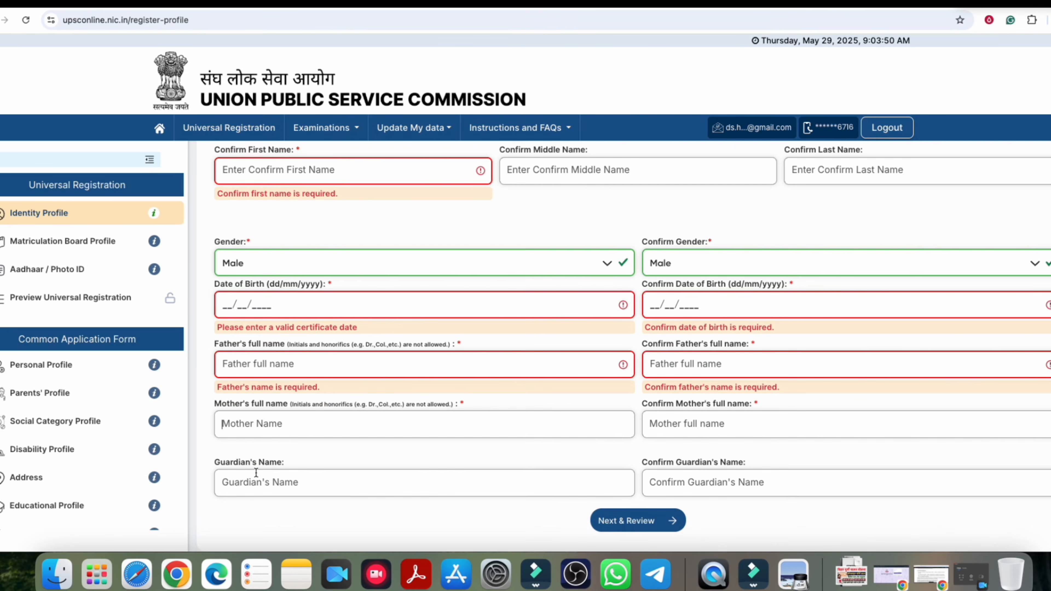
{"action": "left_click", "coordinate": [251, 480]}
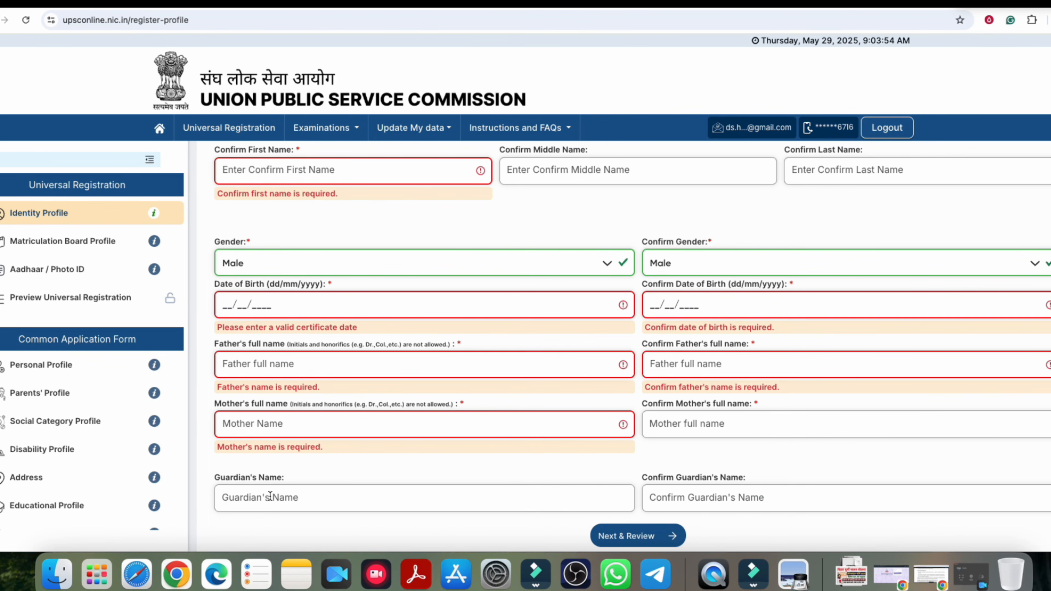
{"action": "scroll", "coordinate": [265, 482], "scroll_direction": "down", "scroll_amount": 1}
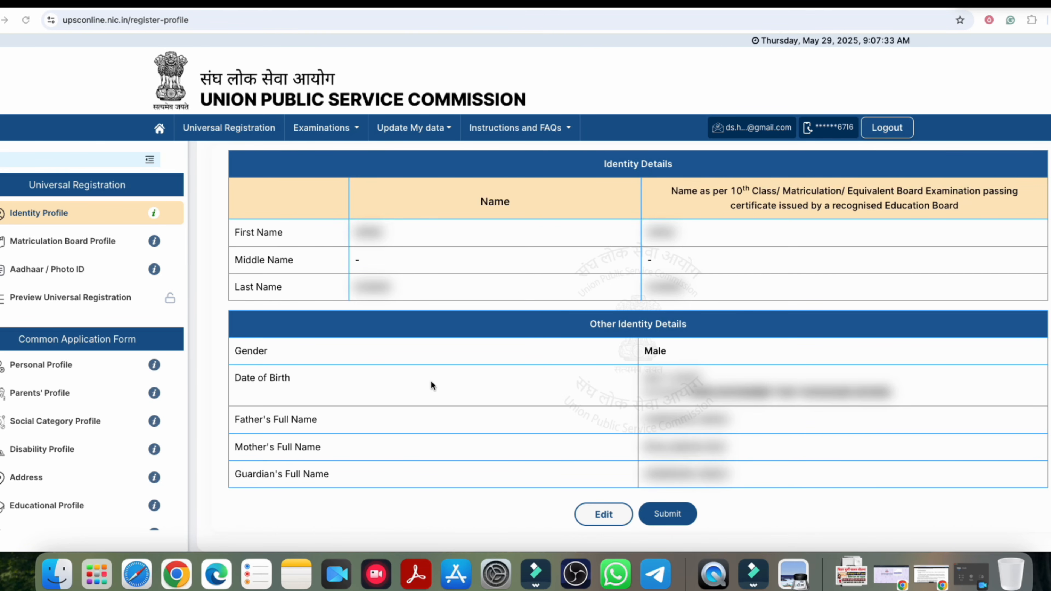
Step: Submit the Identity Profile, answer Yes to the confirmation, and acknowledge the Success message
{"action": "left_click", "coordinate": [671, 517]}
{"action": "left_click_drag", "start_coordinate": [487, 309], "coordinate": [566, 322]}
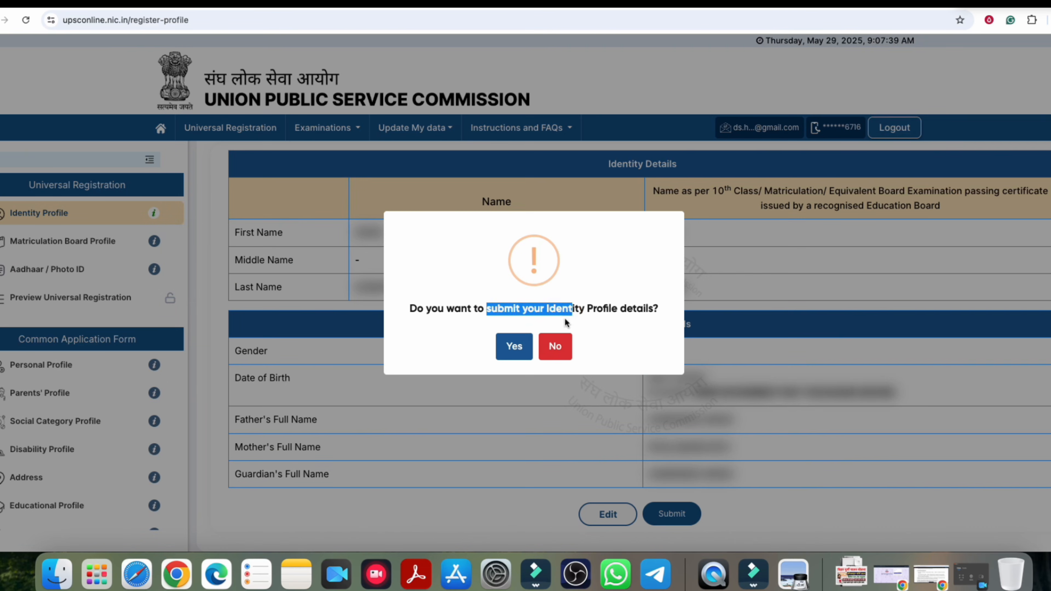
{"action": "left_click", "coordinate": [514, 354]}
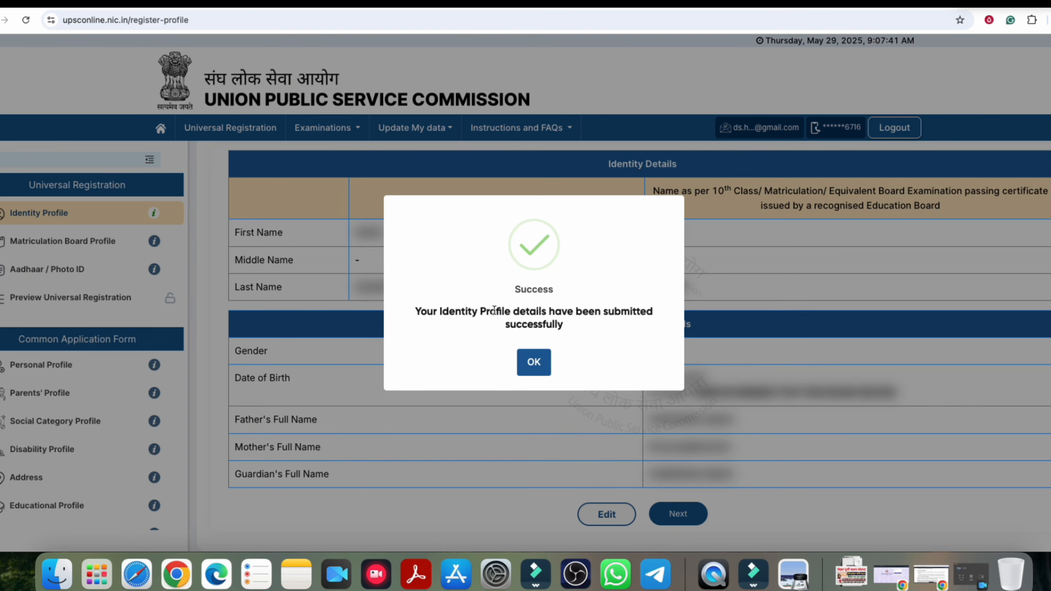
{"action": "left_click", "coordinate": [534, 362]}
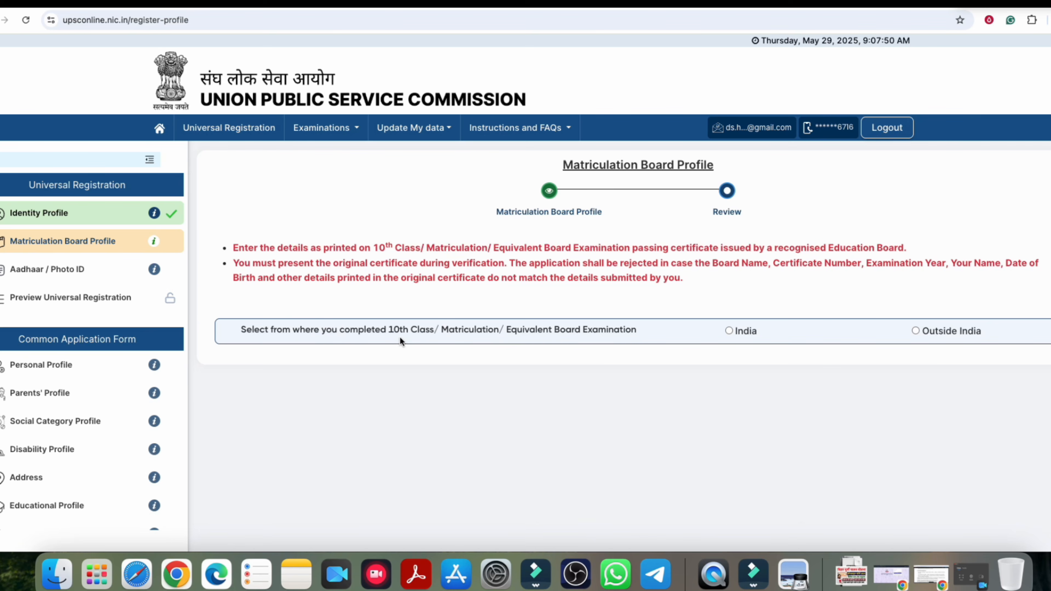
Step: Select India for 10th class and Bihar in both State/UT and Confirm State/UT
{"action": "left_click_drag", "start_coordinate": [518, 332], "coordinate": [588, 331]}
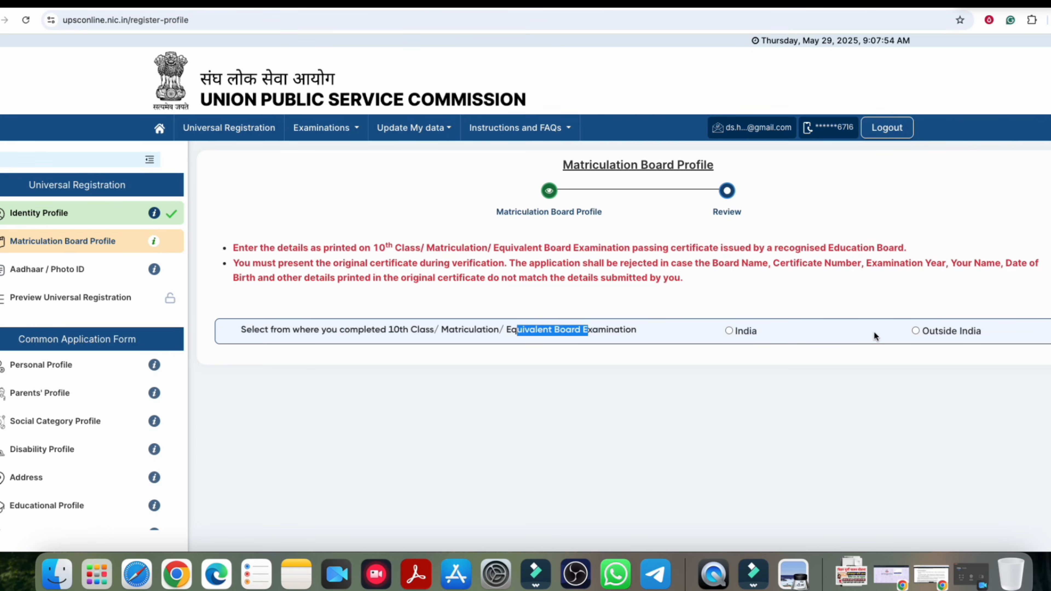
{"action": "left_click", "coordinate": [729, 331]}
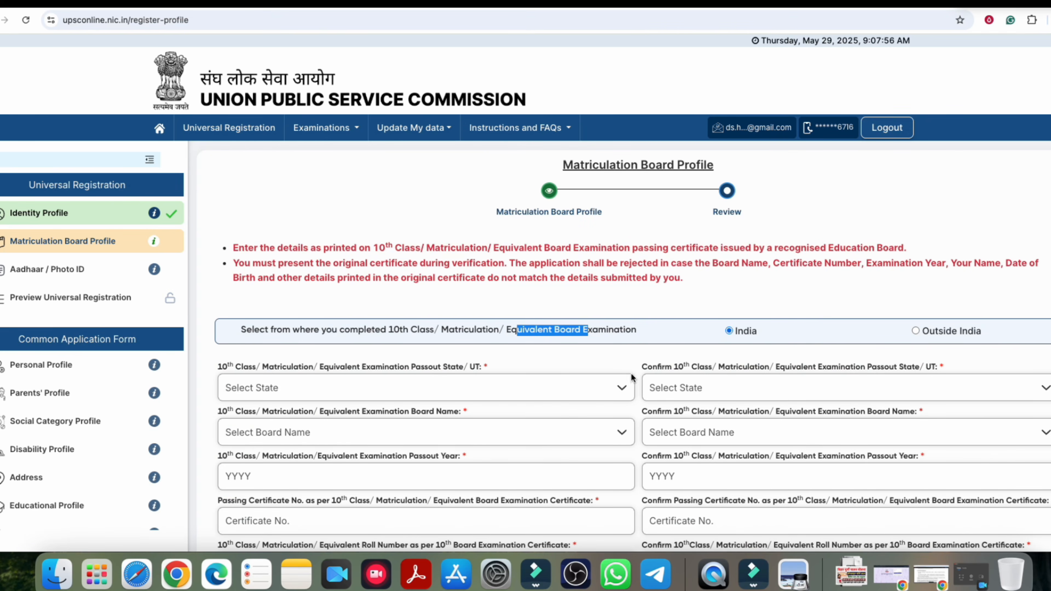
{"action": "scroll", "coordinate": [621, 364], "scroll_direction": "down", "scroll_amount": 5}
{"action": "scroll", "coordinate": [605, 357], "scroll_direction": "up", "scroll_amount": 1}
{"action": "scroll", "coordinate": [600, 355], "scroll_direction": "up", "scroll_amount": 1}
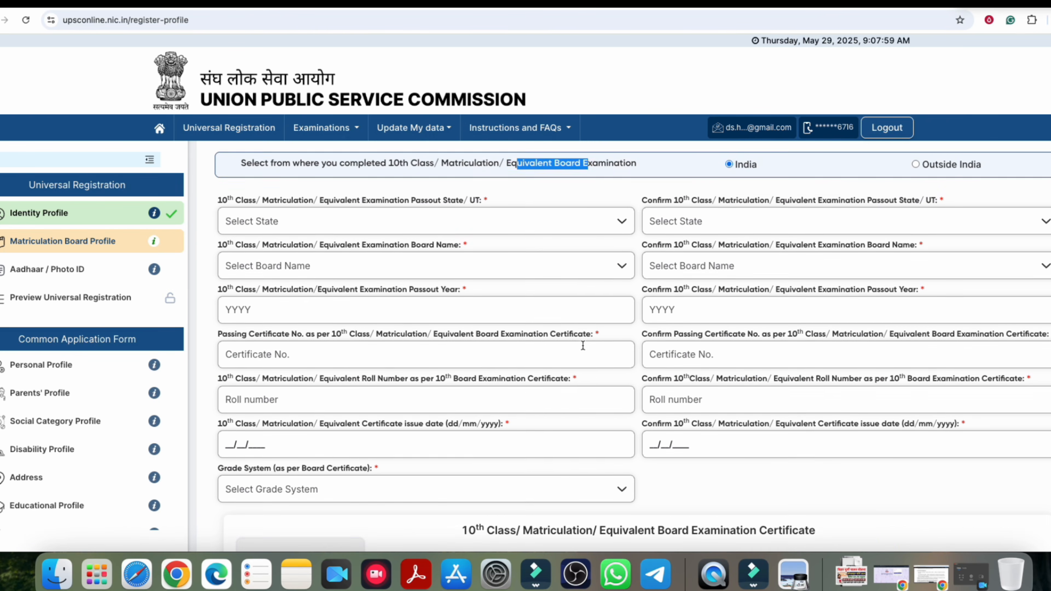
{"action": "left_click", "coordinate": [304, 203]}
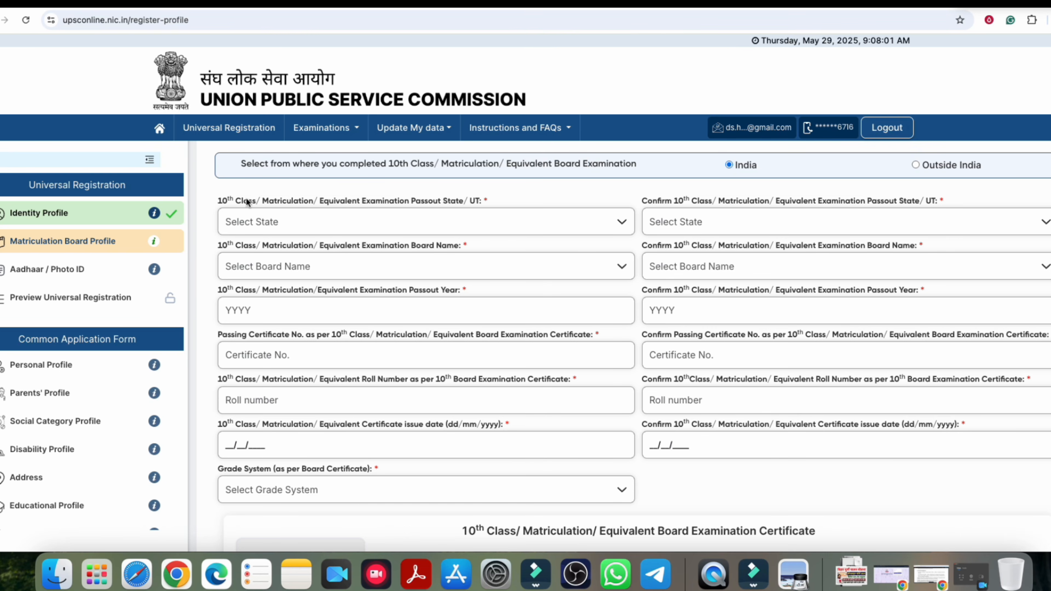
{"action": "left_click_drag", "start_coordinate": [218, 200], "coordinate": [384, 202]}
{"action": "left_click", "coordinate": [395, 222]}
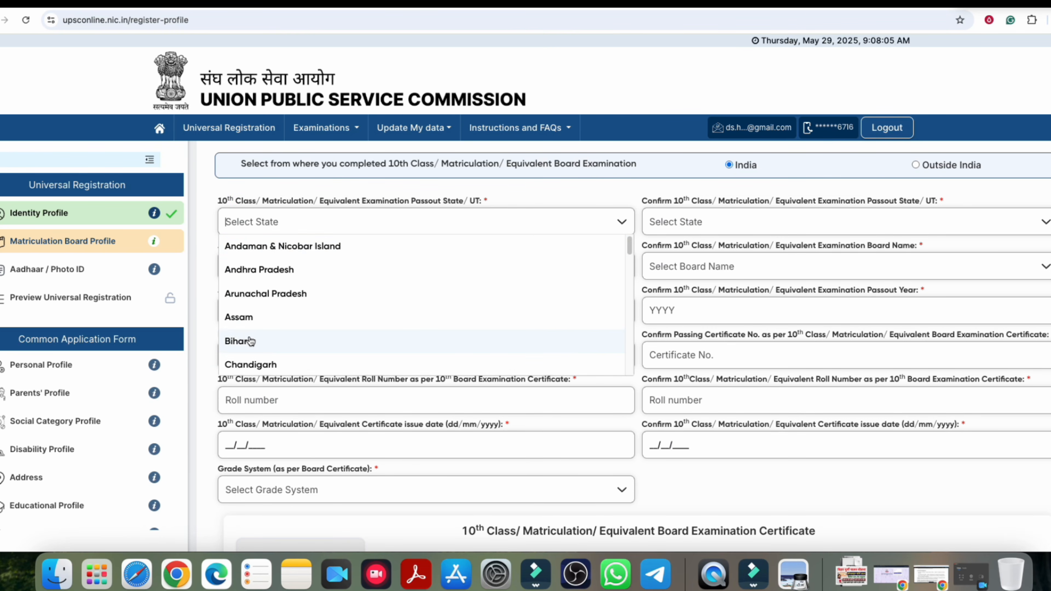
{"action": "left_click", "coordinate": [239, 341]}
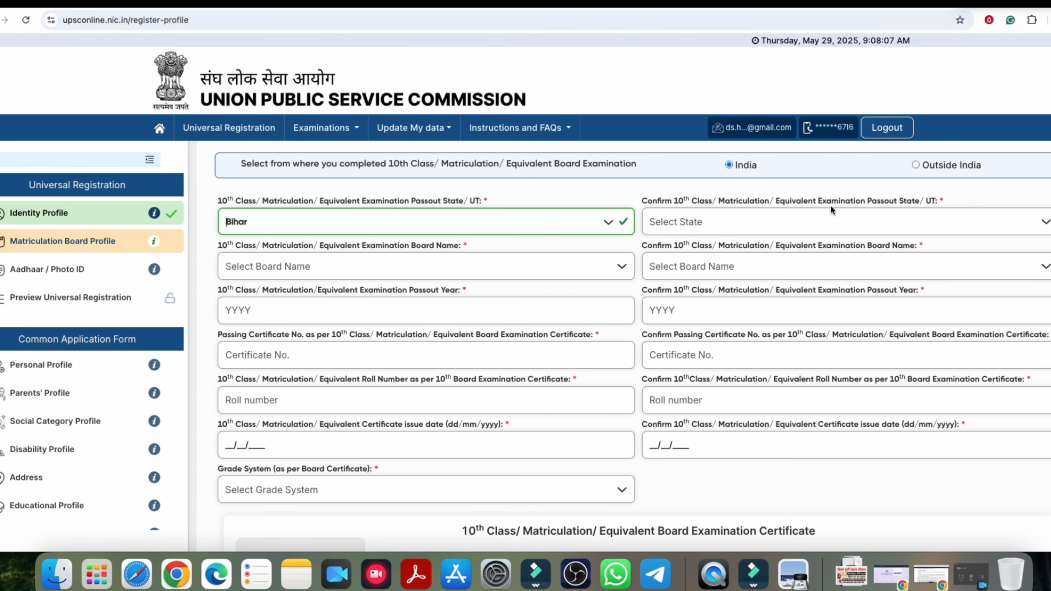
{"action": "left_click", "coordinate": [704, 221]}
{"action": "left_click", "coordinate": [664, 315]}
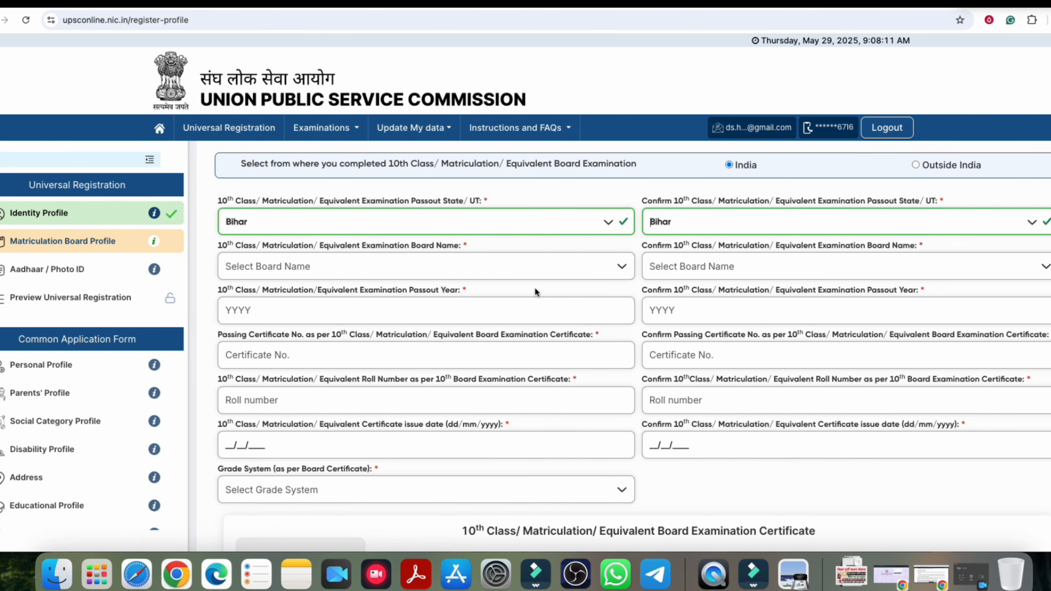
Step: Choose Bihar School Examination Board in Board Name and Confirm Board Name
{"action": "left_click", "coordinate": [391, 270]}
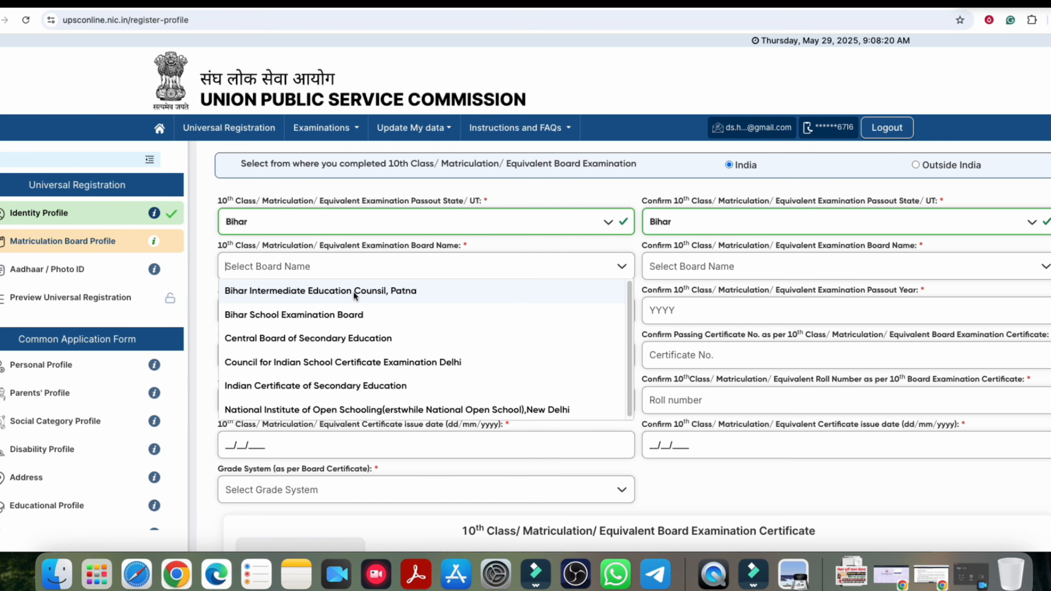
{"action": "scroll", "coordinate": [311, 383], "scroll_direction": "down", "scroll_amount": 1}
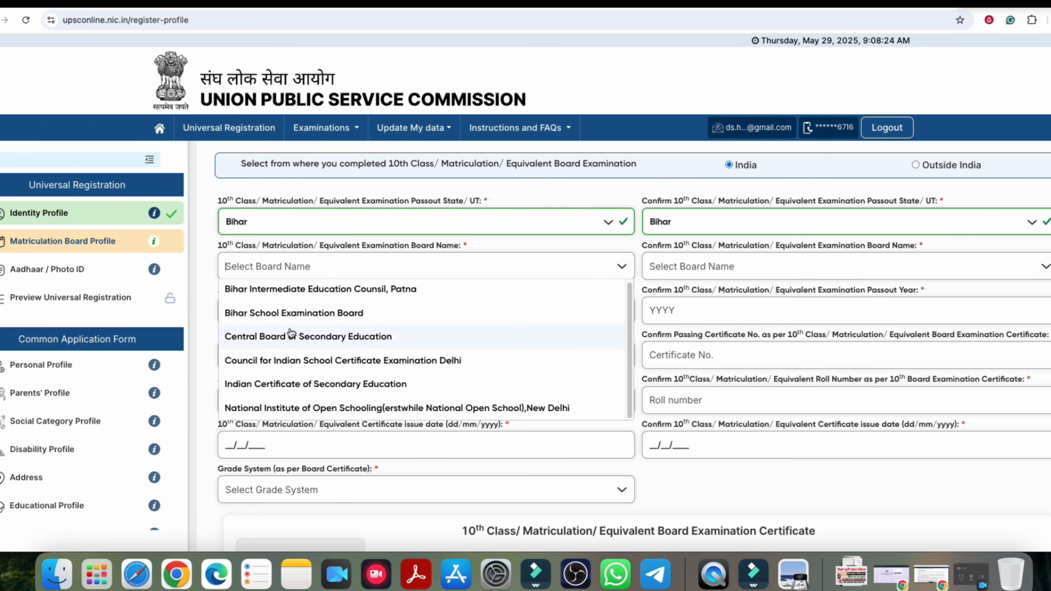
{"action": "left_click", "coordinate": [286, 314]}
{"action": "left_click", "coordinate": [681, 267]}
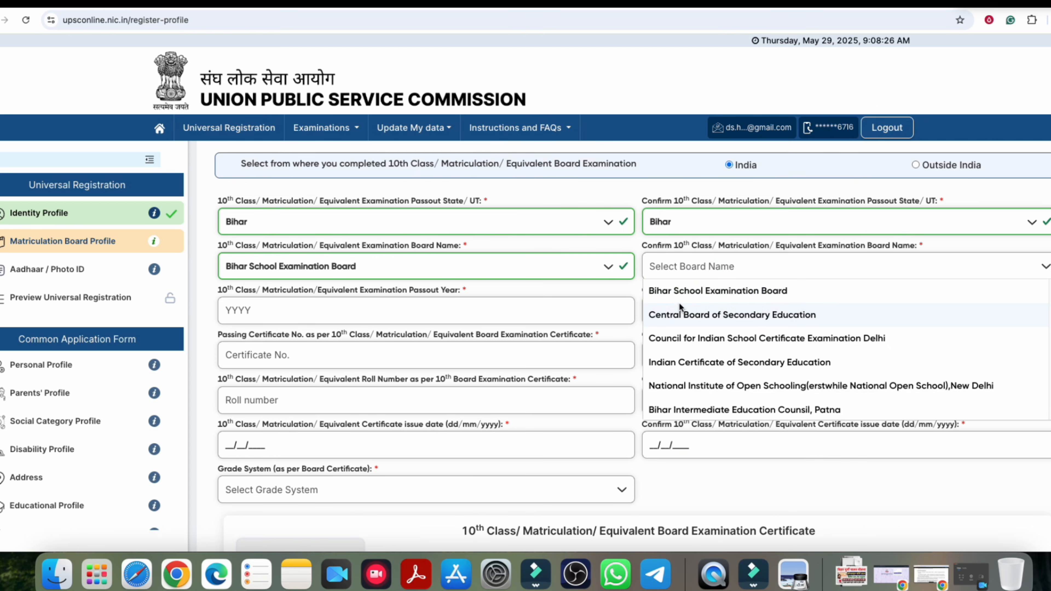
{"action": "left_click", "coordinate": [678, 291]}
{"action": "left_click", "coordinate": [680, 274]}
{"action": "left_click", "coordinate": [682, 290]}
{"action": "left_click", "coordinate": [698, 268]}
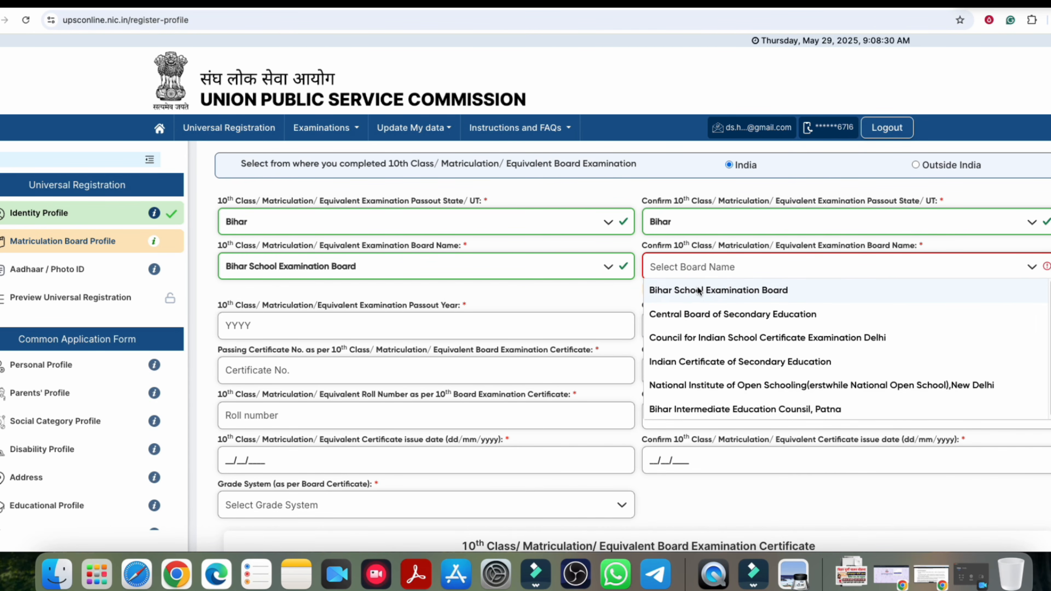
{"action": "left_click", "coordinate": [698, 289]}
{"action": "left_click", "coordinate": [693, 268]}
{"action": "key", "text": "Return"}
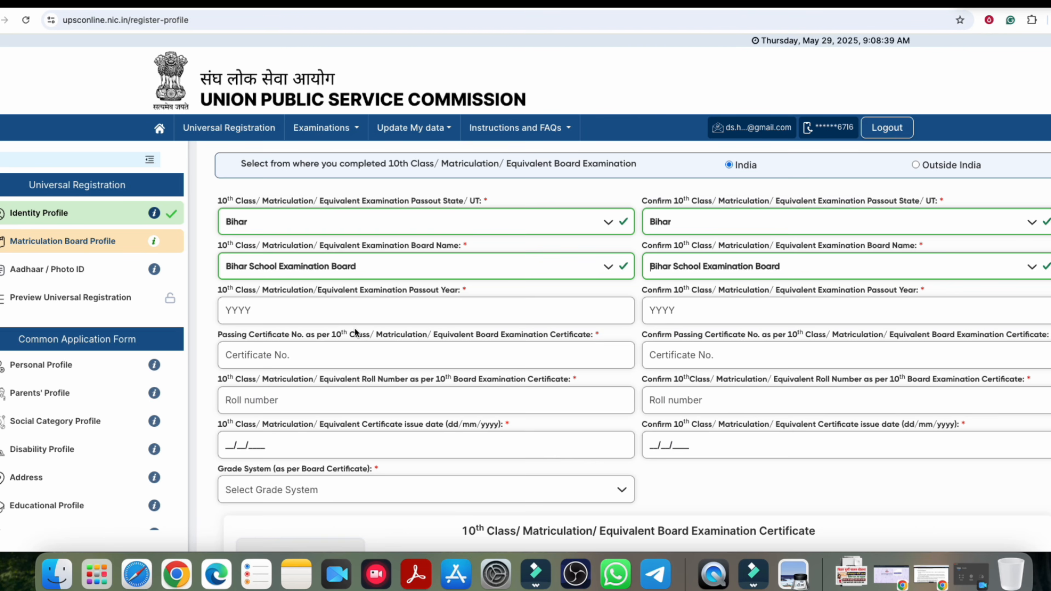
Step: Confirm the passing year and fill the passing certificate number field
{"action": "scroll", "coordinate": [315, 315], "scroll_direction": "down", "scroll_amount": 1}
{"action": "left_click", "coordinate": [422, 272]}
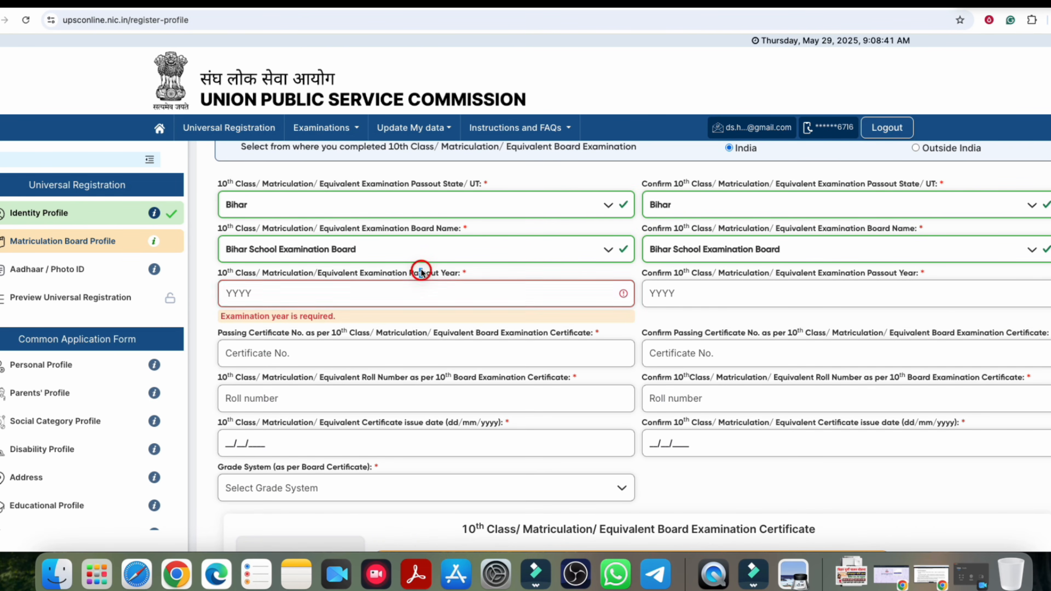
{"action": "left_click_drag", "start_coordinate": [827, 273], "coordinate": [889, 274]}
{"action": "left_click", "coordinate": [902, 275]}
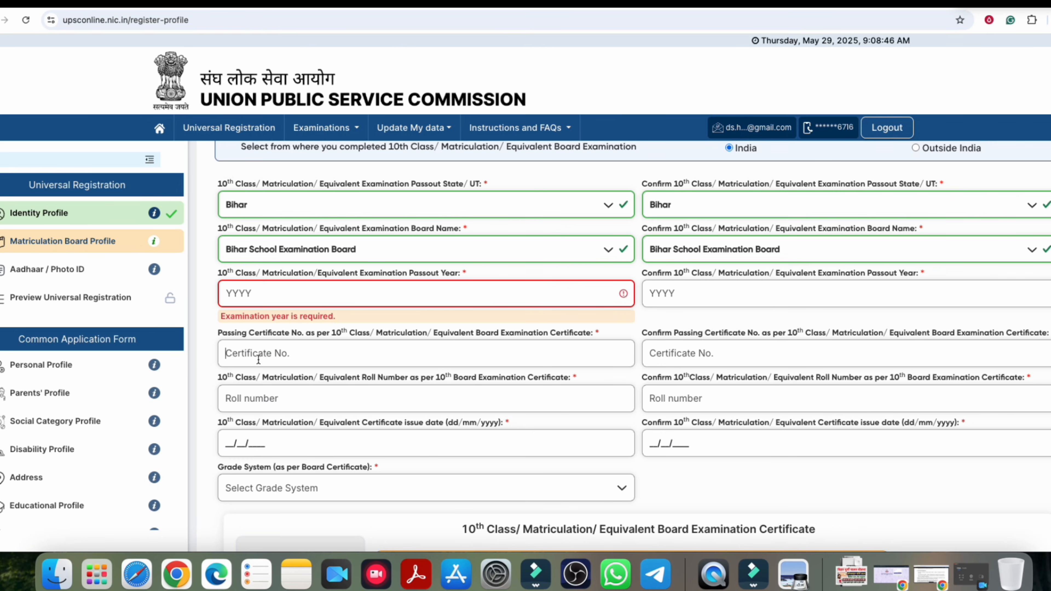
{"action": "left_click", "coordinate": [258, 333]}
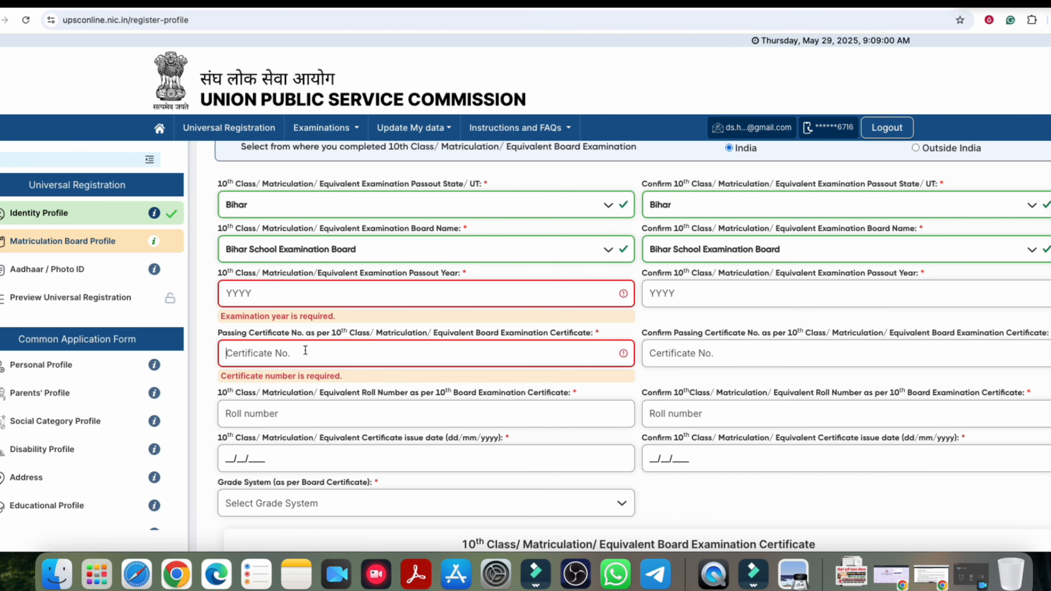
{"action": "scroll", "coordinate": [458, 379], "scroll_direction": "down", "scroll_amount": 2}
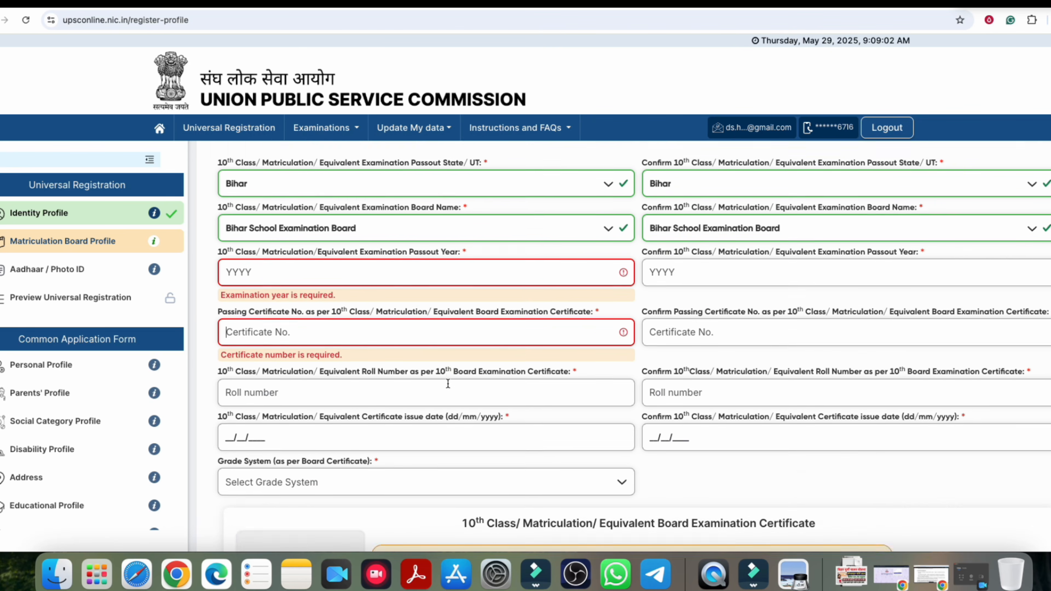
Step: Fill the roll number fields and enter 01/05/2010 as the certificate issue date
{"action": "left_click", "coordinate": [371, 312]}
{"action": "key", "text": "Tab"}
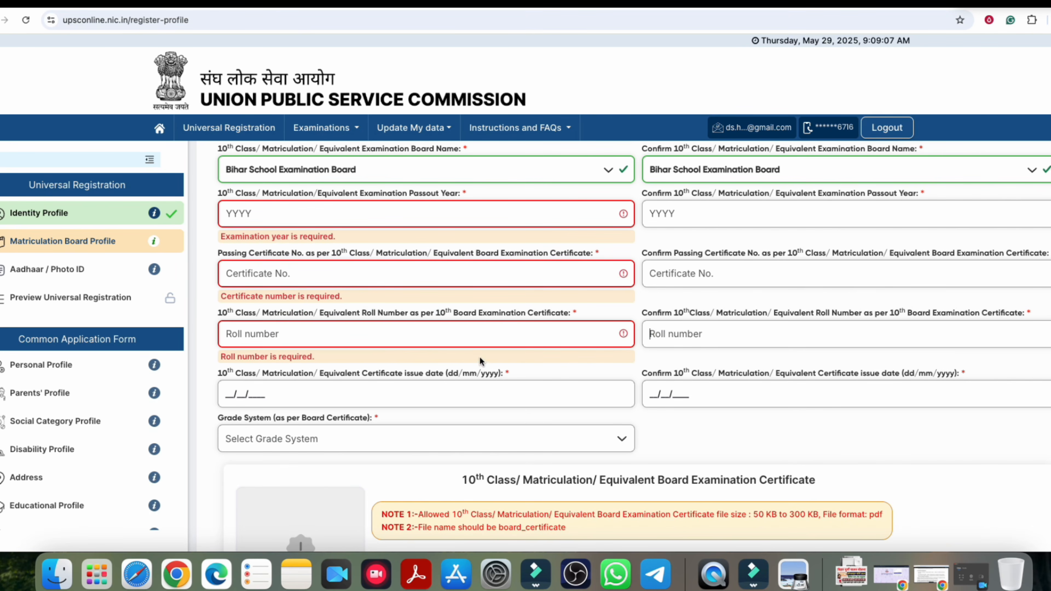
{"action": "scroll", "coordinate": [480, 357], "scroll_direction": "down", "scroll_amount": 3}
{"action": "left_click", "coordinate": [409, 242]}
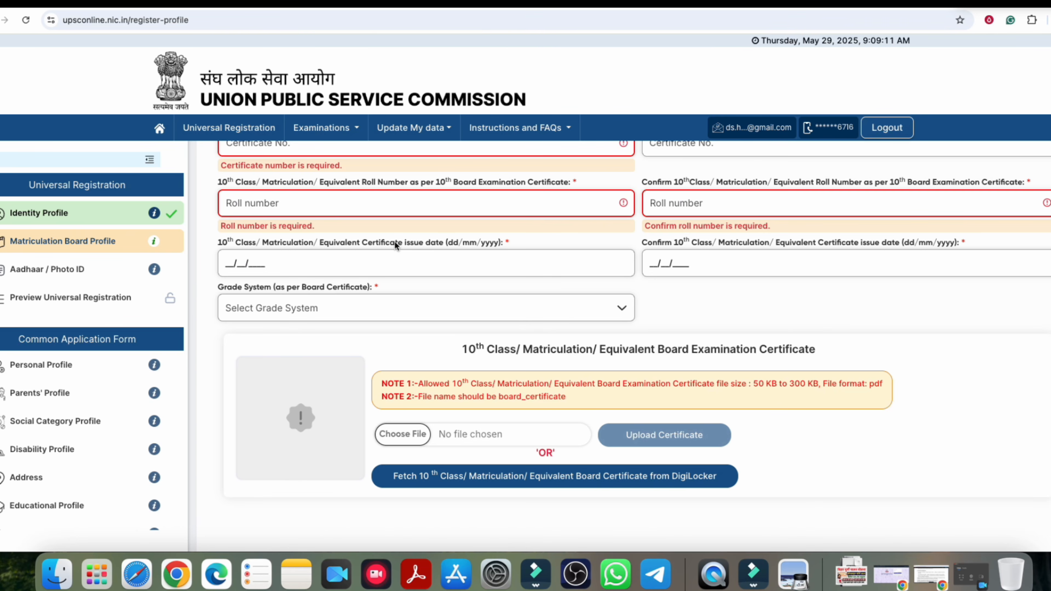
{"action": "left_click", "coordinate": [249, 271]}
{"action": "type", "text": "01/05/2010"}
{"action": "left_click", "coordinate": [310, 315]}
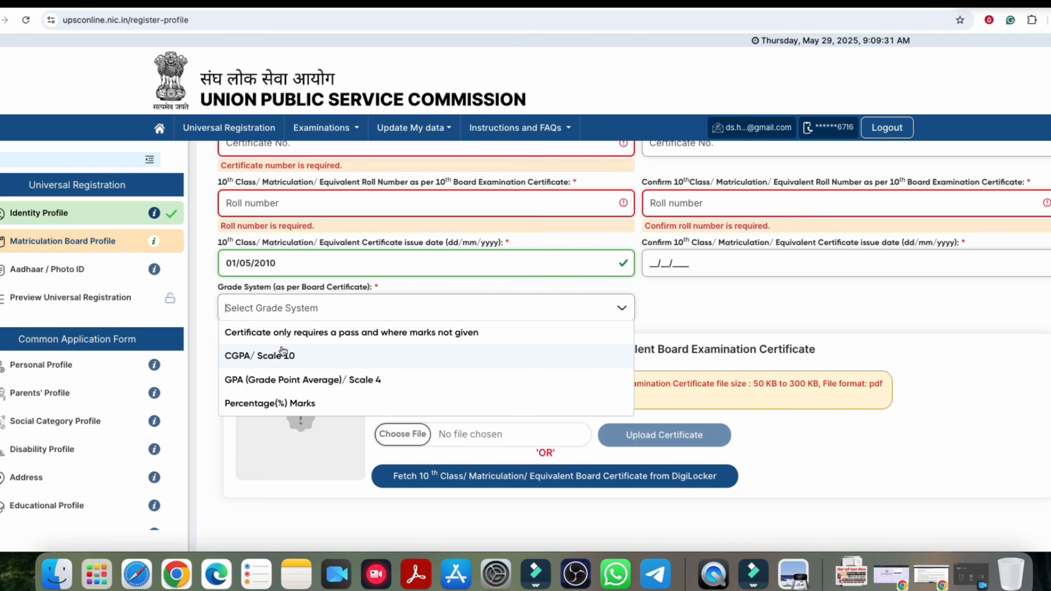
{"action": "left_click", "coordinate": [253, 357]}
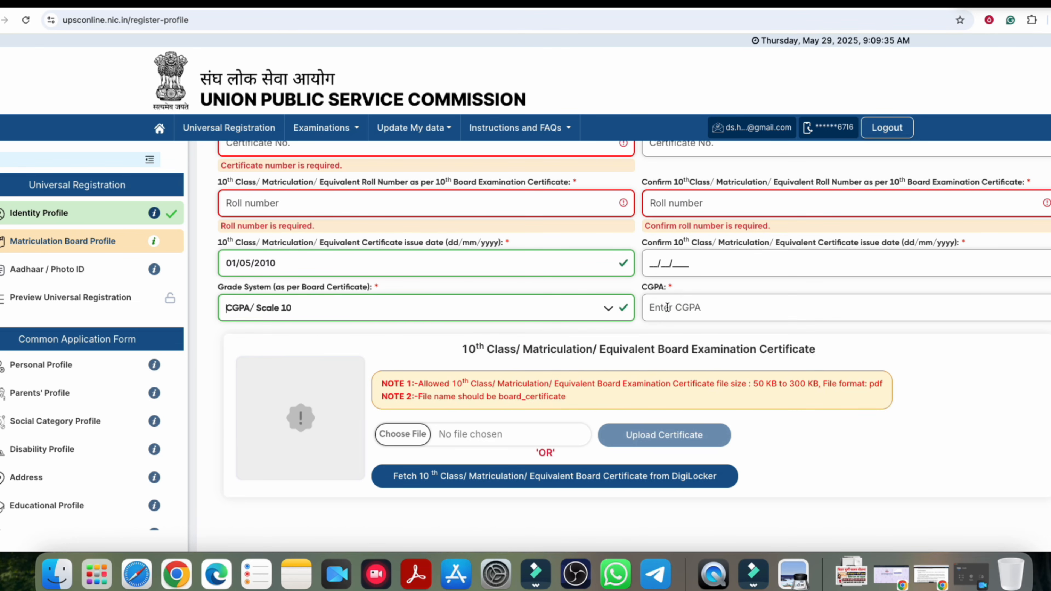
{"action": "left_click", "coordinate": [433, 316]}
{"action": "left_click", "coordinate": [373, 375]}
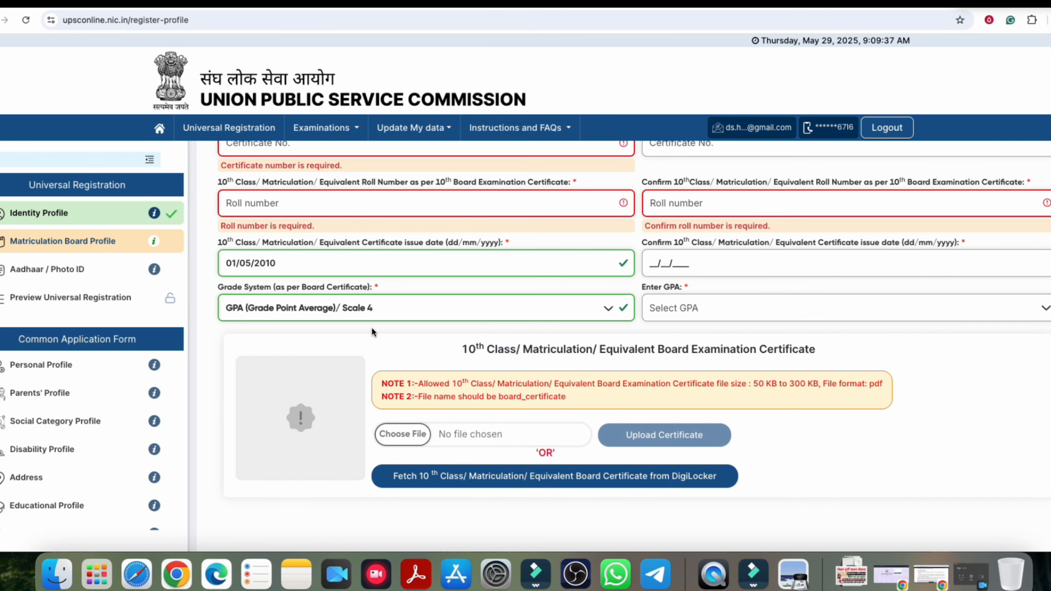
{"action": "left_click", "coordinate": [318, 308]}
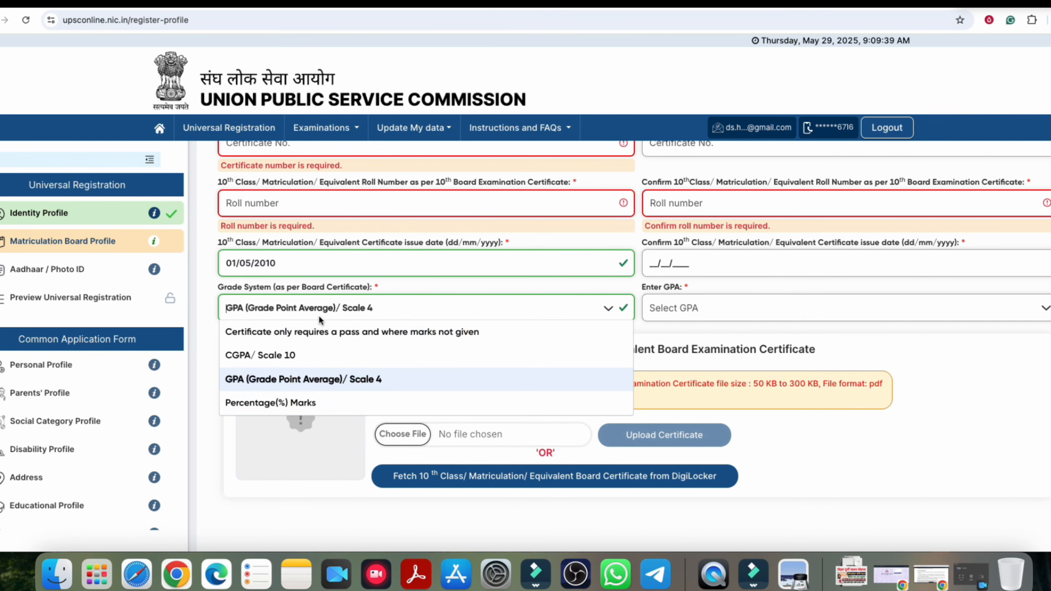
{"action": "left_click", "coordinate": [267, 402]}
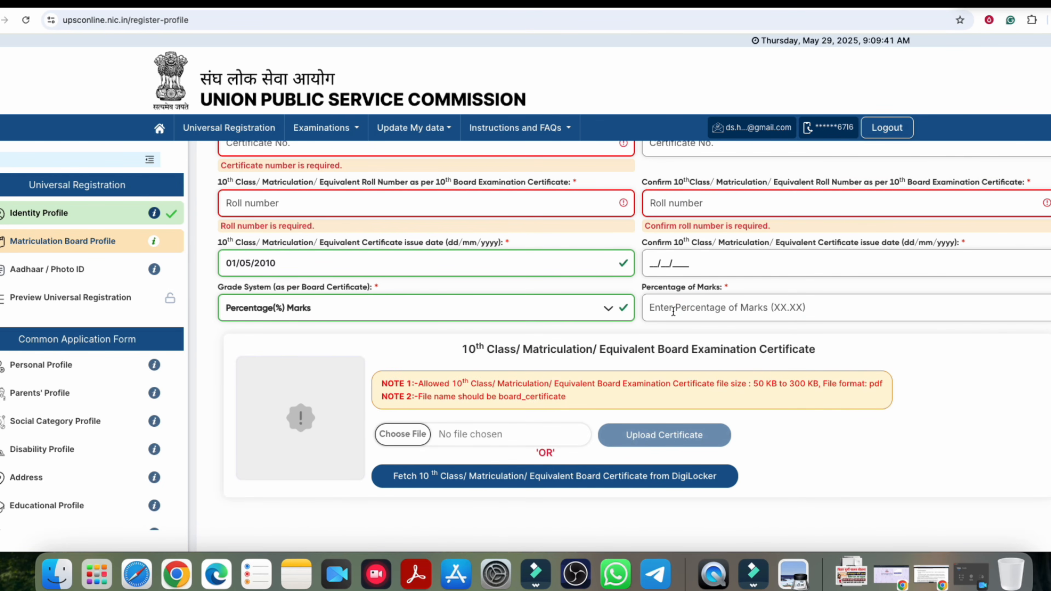
{"action": "scroll", "coordinate": [777, 300], "scroll_direction": "down", "scroll_amount": 1}
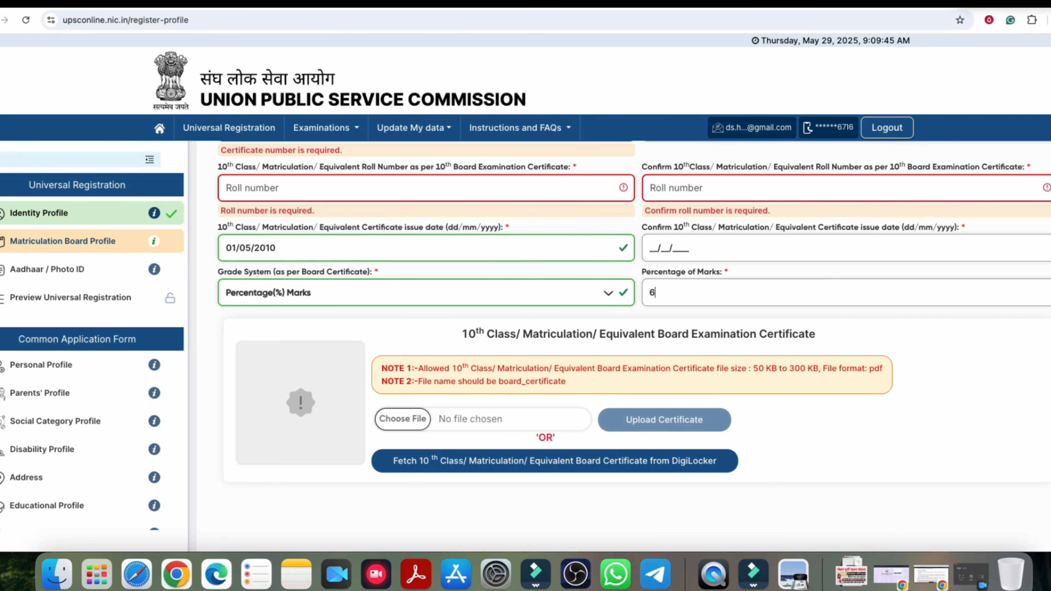
{"action": "type", "text": "60.00"}
{"action": "key", "text": "BackSpace"}
{"action": "key", "text": "BackSpace"}
{"action": "type", "text": "25"}
{"action": "key", "text": "BackSpace"}
{"action": "key", "text": "BackSpace"}
{"action": "key", "text": "BackSpace"}
{"action": "key", "text": "BackSpace"}
{"action": "key", "text": "BackSpace"}
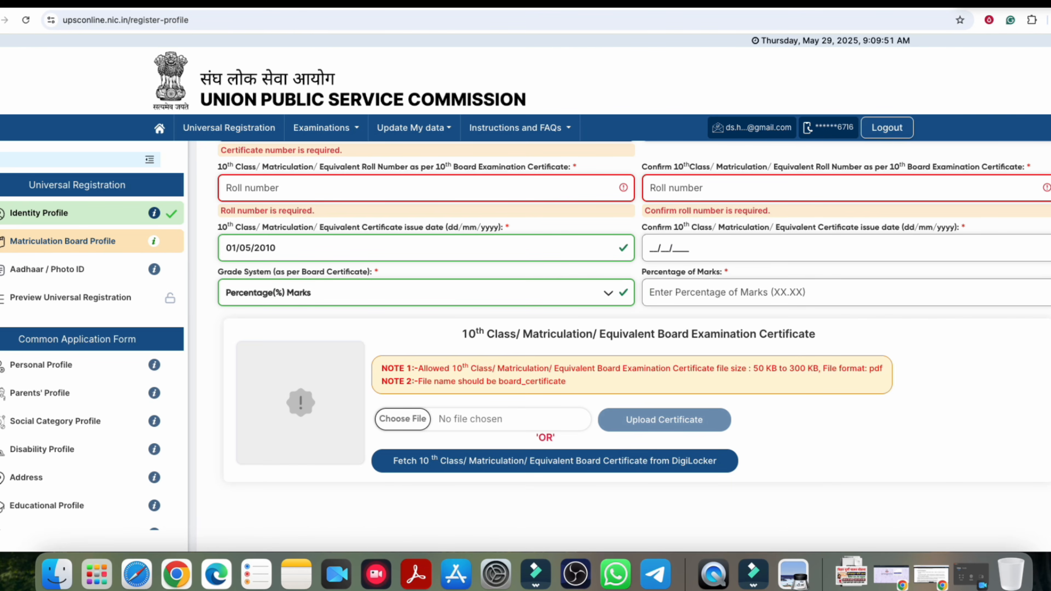
{"action": "scroll", "coordinate": [566, 357], "scroll_direction": "down", "scroll_amount": 1}
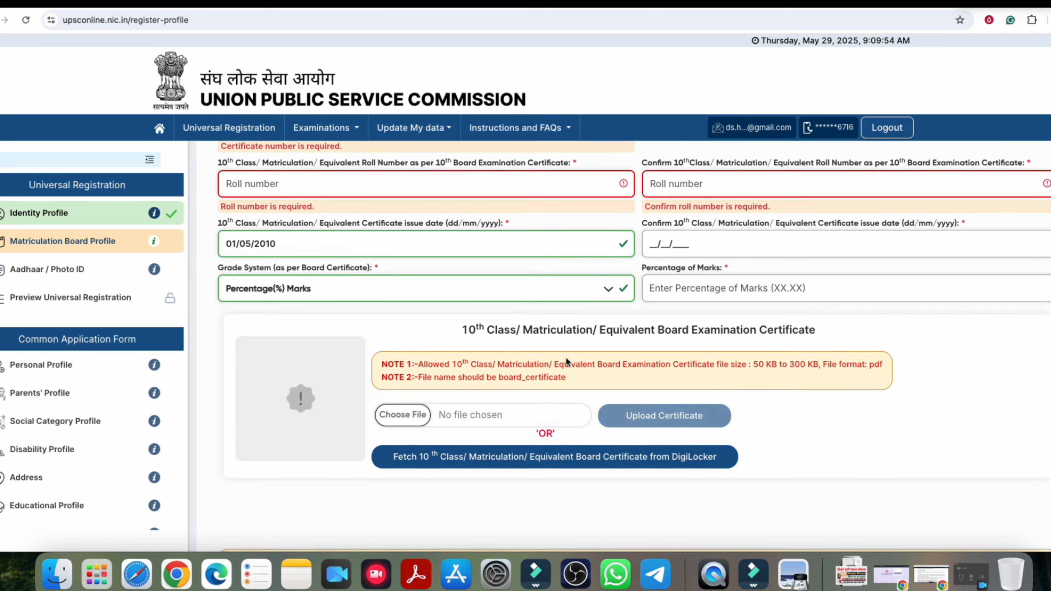
{"action": "left_click", "coordinate": [757, 348]}
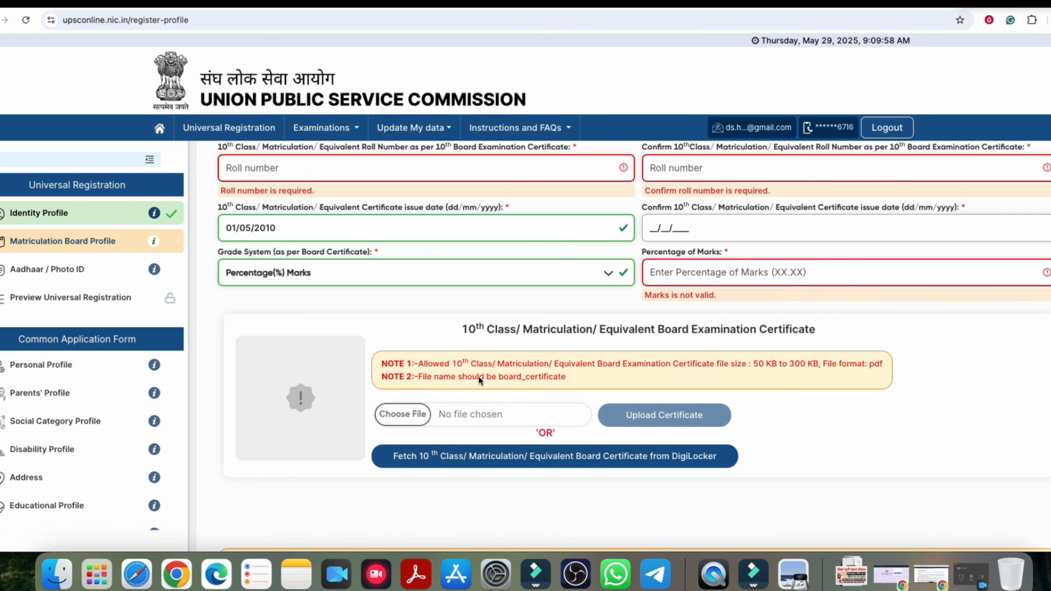
{"action": "left_click_drag", "start_coordinate": [487, 333], "coordinate": [720, 331]}
{"action": "left_click", "coordinate": [587, 333]}
{"action": "scroll", "coordinate": [373, 370], "scroll_direction": "down", "scroll_amount": 2}
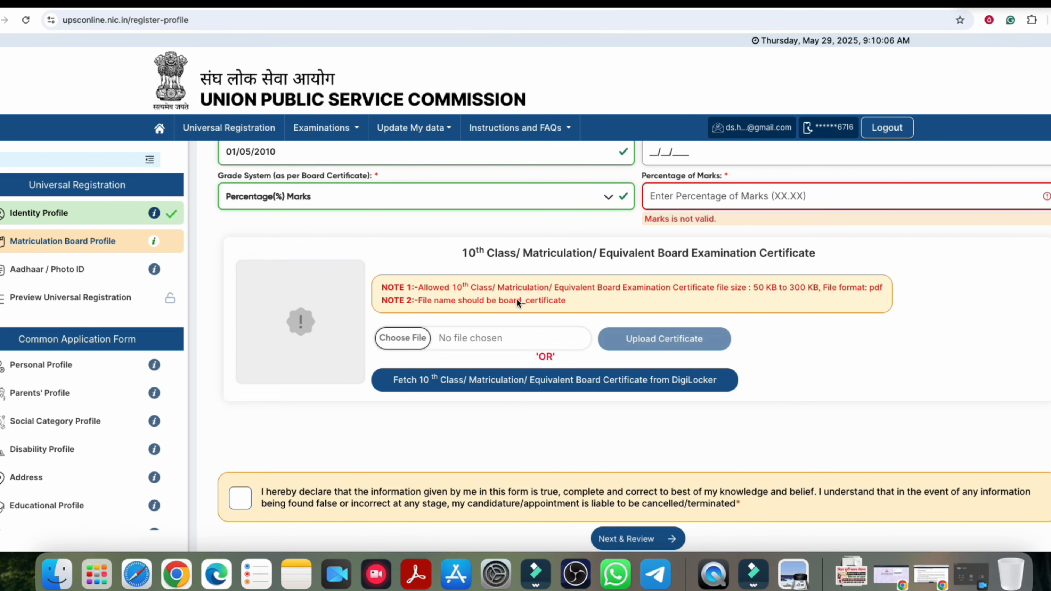
Step: Begin editing the board_certificate.pdf name in the DEEPAK folder, leaving it unchanged
{"action": "left_click", "coordinate": [455, 303]}
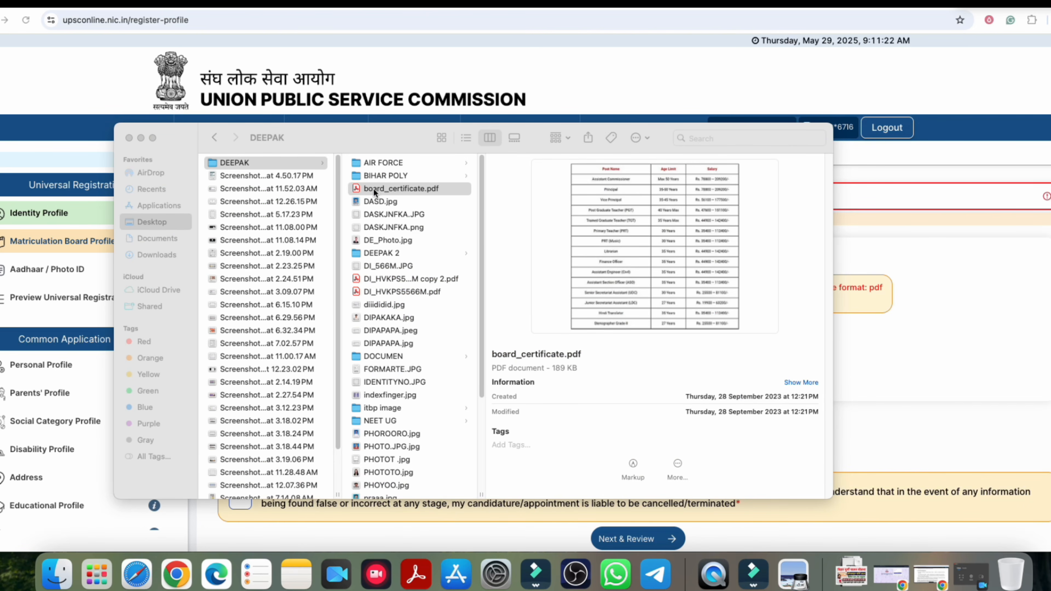
{"action": "right_click", "coordinate": [387, 188]}
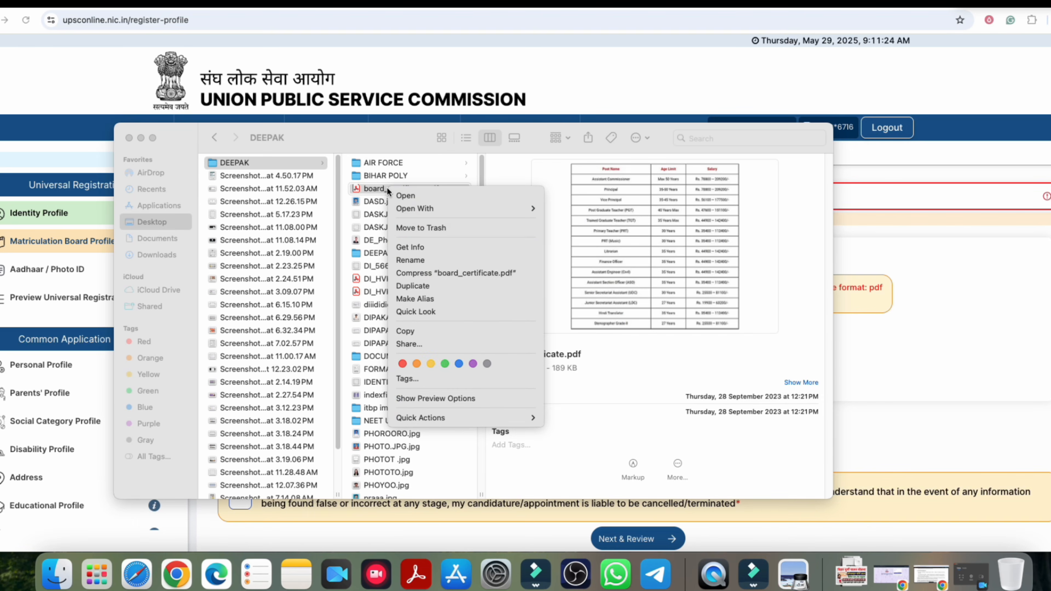
{"action": "left_click", "coordinate": [415, 255]}
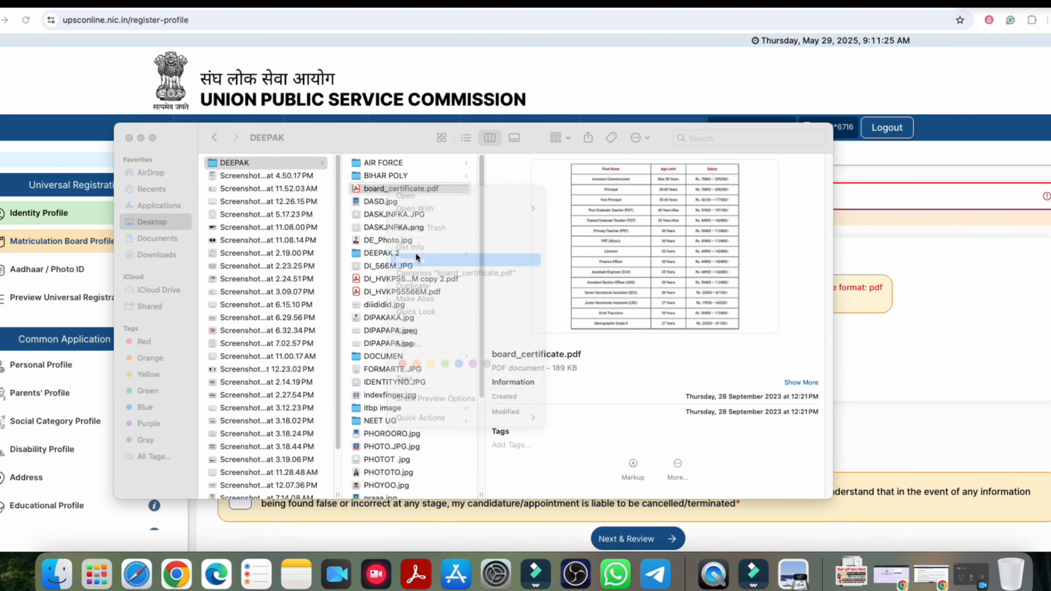
{"action": "left_click", "coordinate": [385, 189]}
{"action": "left_click", "coordinate": [385, 189]}
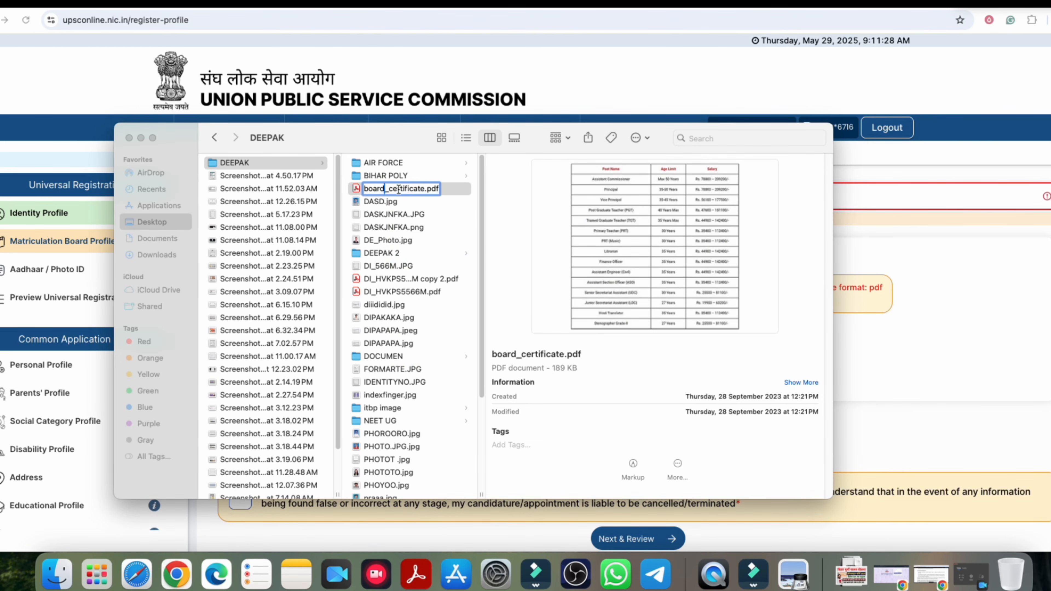
{"action": "left_click", "coordinate": [426, 189]}
Step: Rename the copied PDF file to board.pdf
{"action": "left_click", "coordinate": [392, 277]}
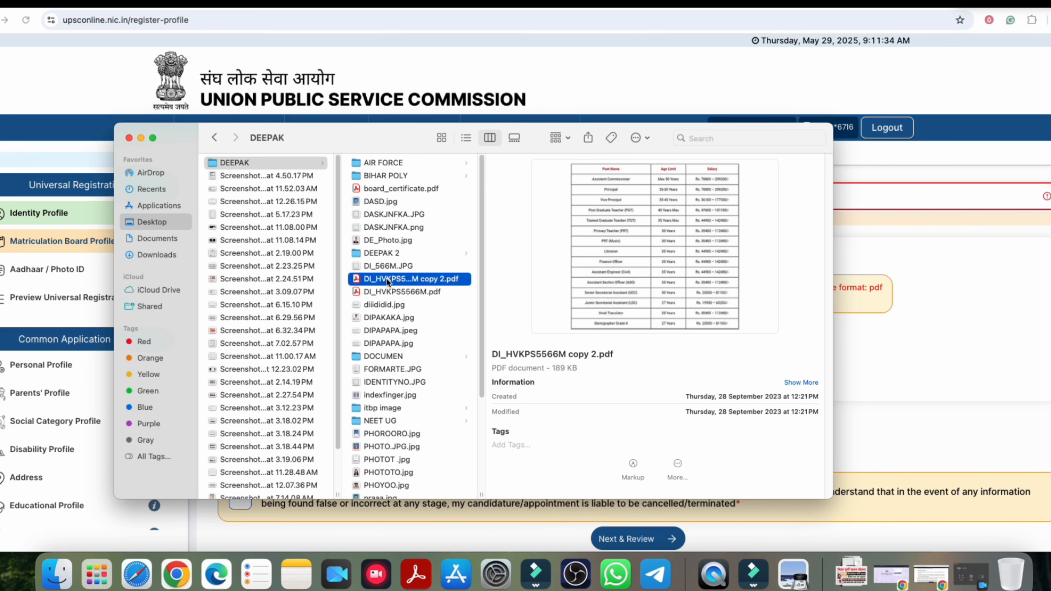
{"action": "right_click", "coordinate": [387, 278]}
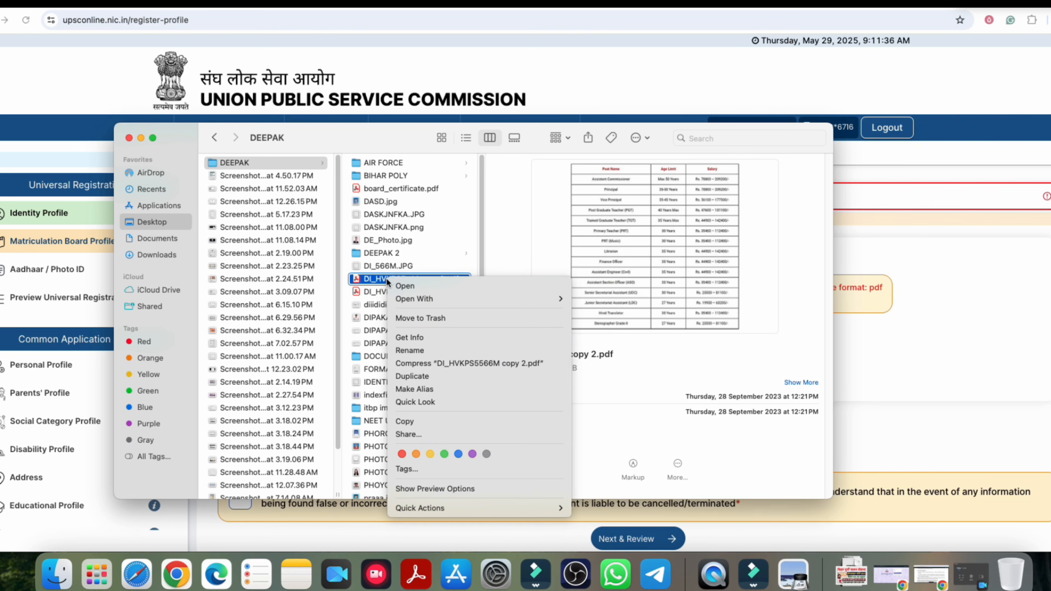
{"action": "left_click", "coordinate": [412, 350]}
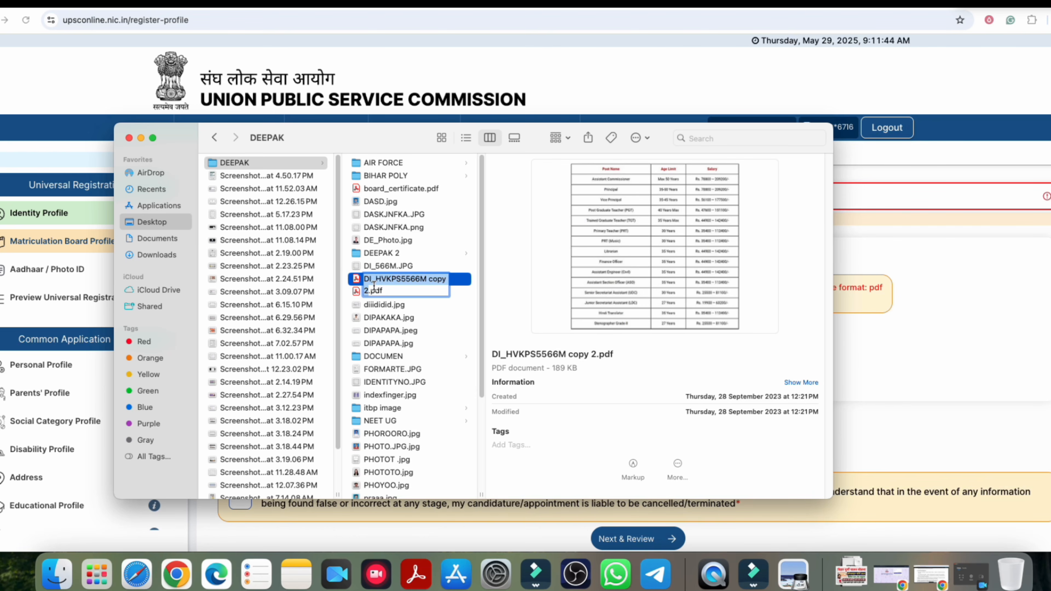
{"action": "type", "text": "board_"}
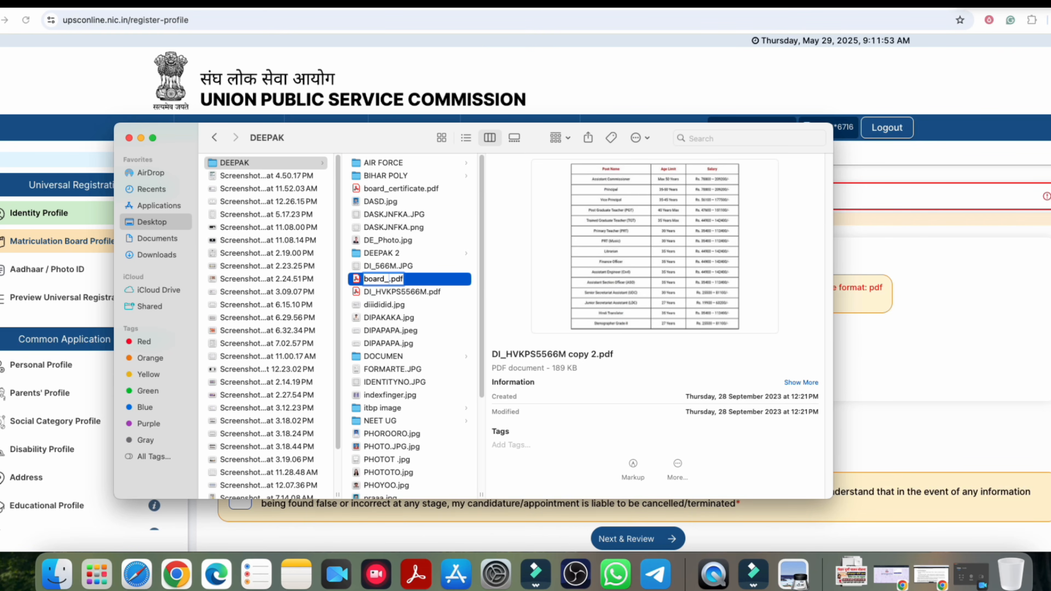
{"action": "type", "text": "certificate"}
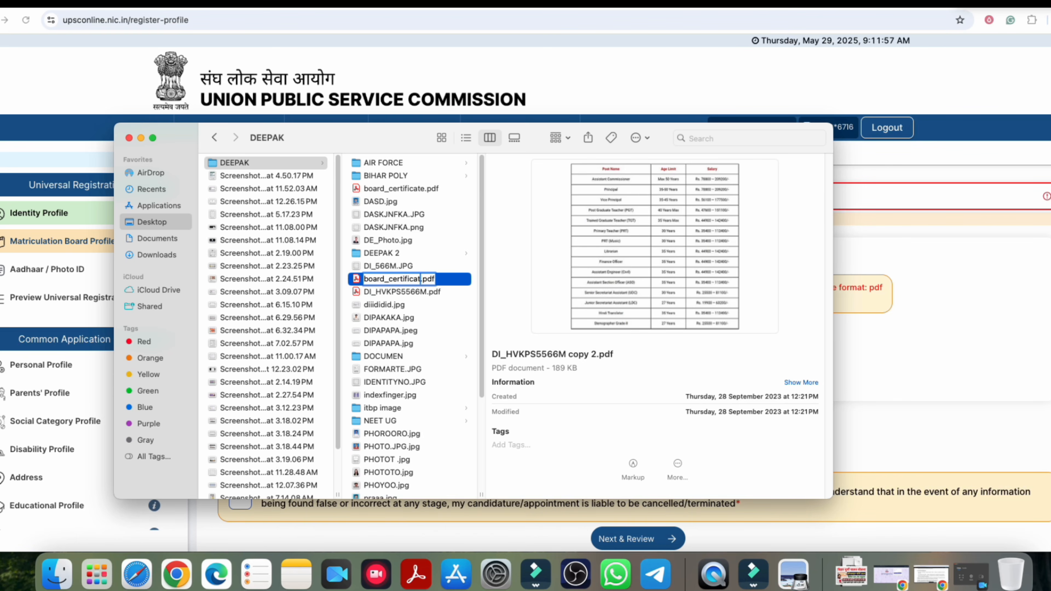
{"action": "key", "text": "BackSpace"}
{"action": "key", "text": "BackSpace"}
{"action": "key", "text": "BackSpace"}
{"action": "key", "text": "BackSpace"}
{"action": "key", "text": "BackSpace"}
{"action": "key", "text": "BackSpace"}
{"action": "key", "text": "BackSpace"}
{"action": "key", "text": "BackSpace"}
{"action": "key", "text": "BackSpace"}
{"action": "key", "text": "BackSpace"}
{"action": "key", "text": "BackSpace"}
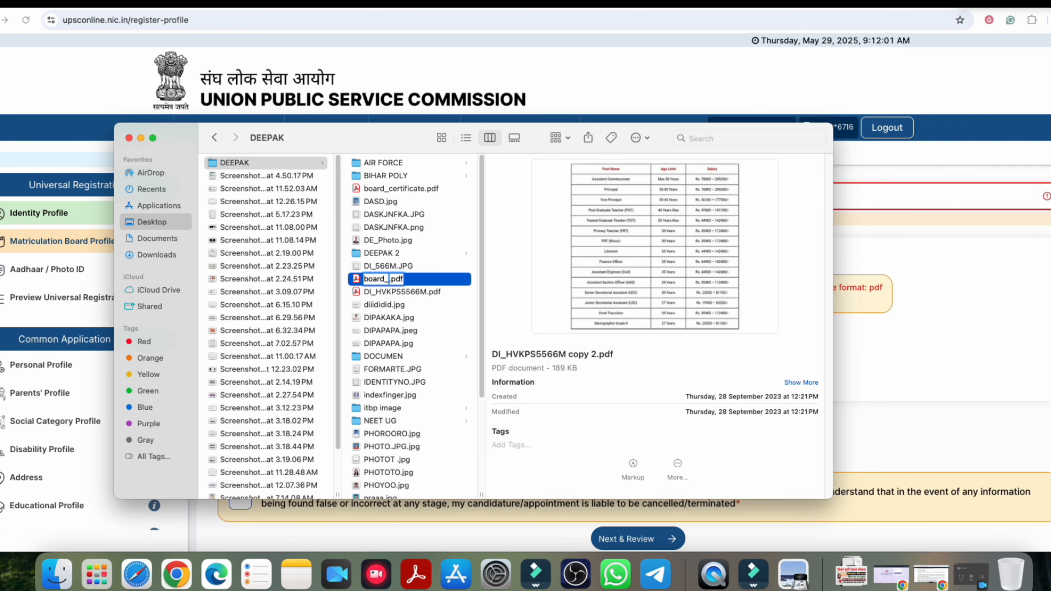
{"action": "key", "text": "BackSpace"}
Step: Select board_certificate.pdf as the file to upload
{"action": "left_click", "coordinate": [383, 189]}
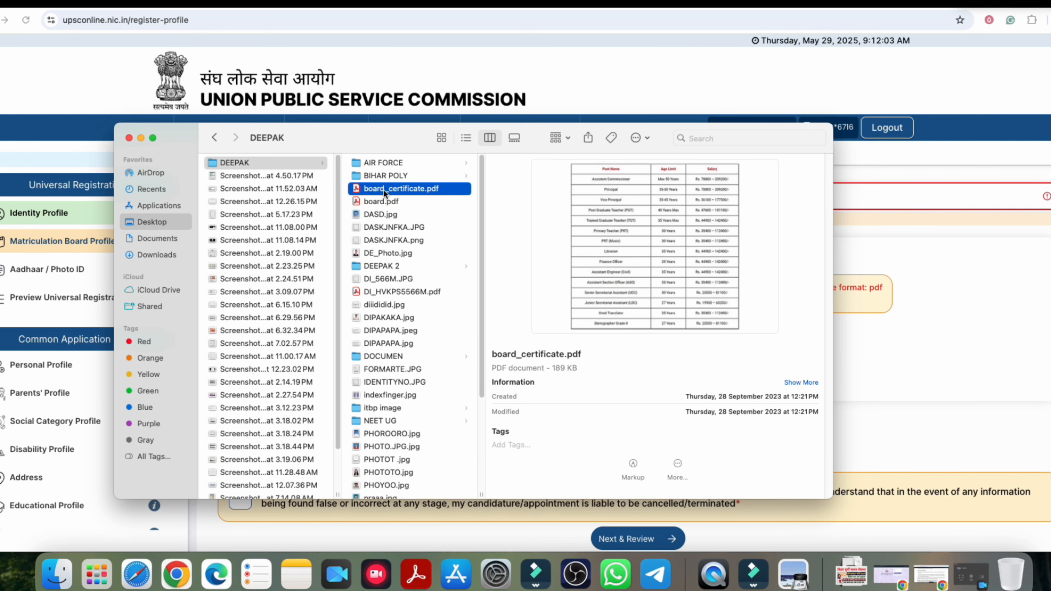
{"action": "left_click_drag", "start_coordinate": [374, 130], "coordinate": [396, 136]}
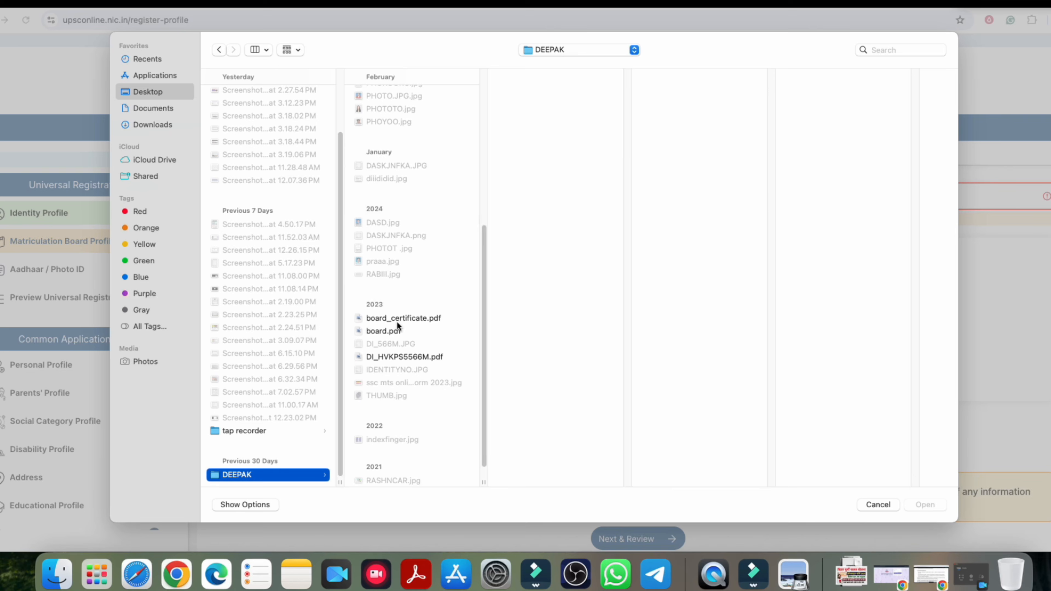
{"action": "left_click", "coordinate": [396, 320]}
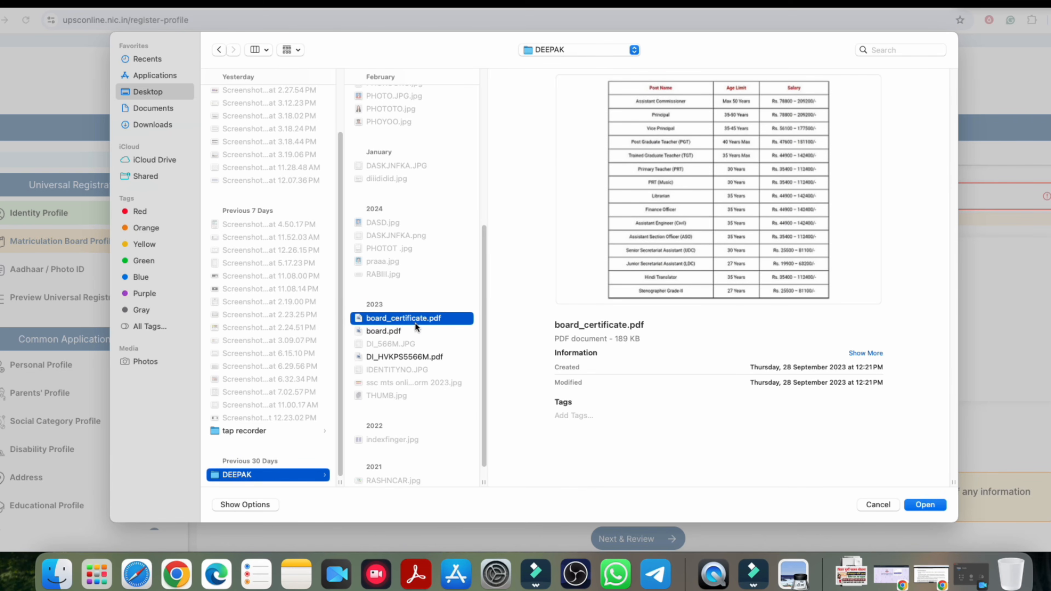
Step: Upload board_certificate.pdf as the Matriculation certificate and acknowledge the success message
{"action": "left_click", "coordinate": [924, 505]}
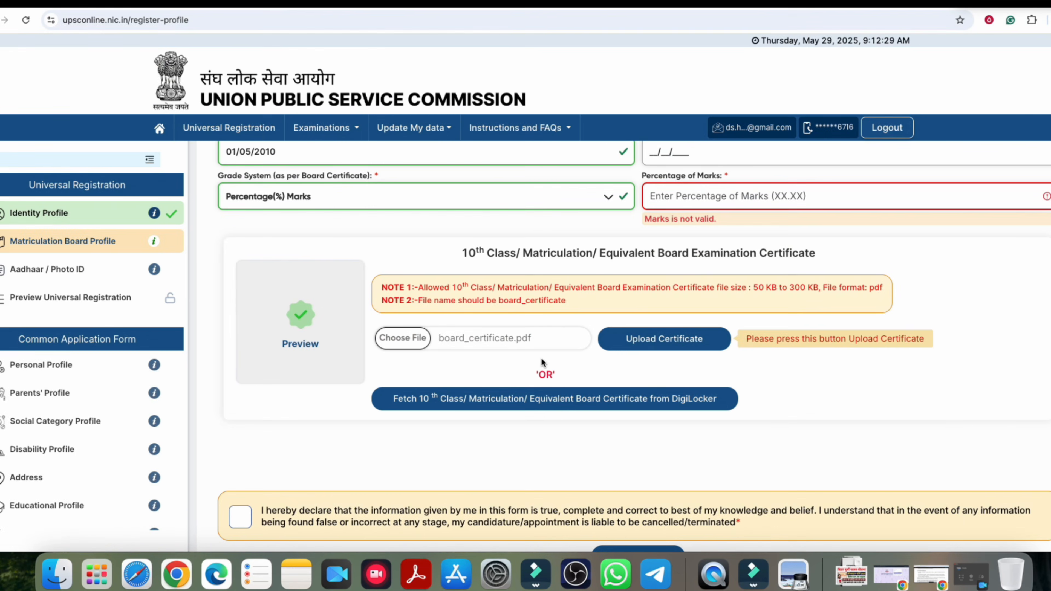
{"action": "left_click", "coordinate": [656, 343]}
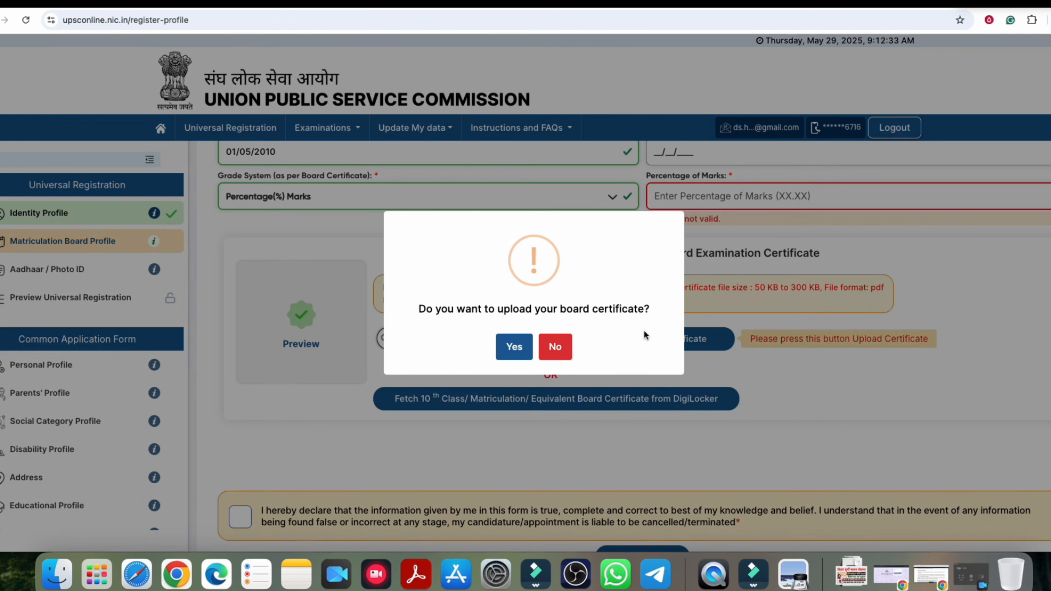
{"action": "left_click", "coordinate": [521, 360]}
{"action": "left_click", "coordinate": [536, 356]}
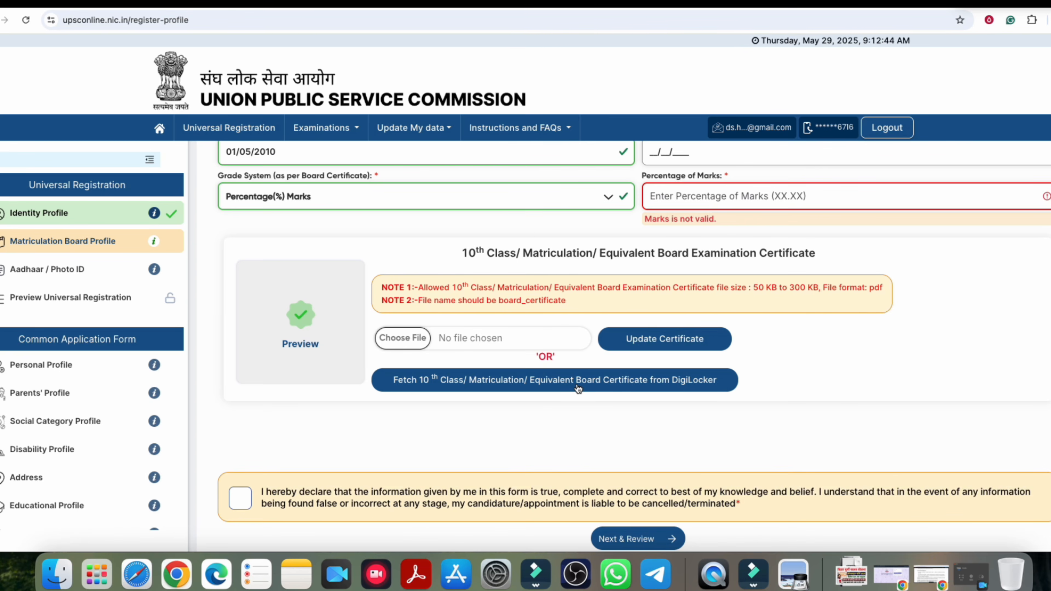
Step: Accept the declaration, review, and submit the Matriculation Board Profile with confirmation
{"action": "scroll", "coordinate": [315, 452], "scroll_direction": "down", "scroll_amount": 1}
{"action": "left_click", "coordinate": [299, 493]}
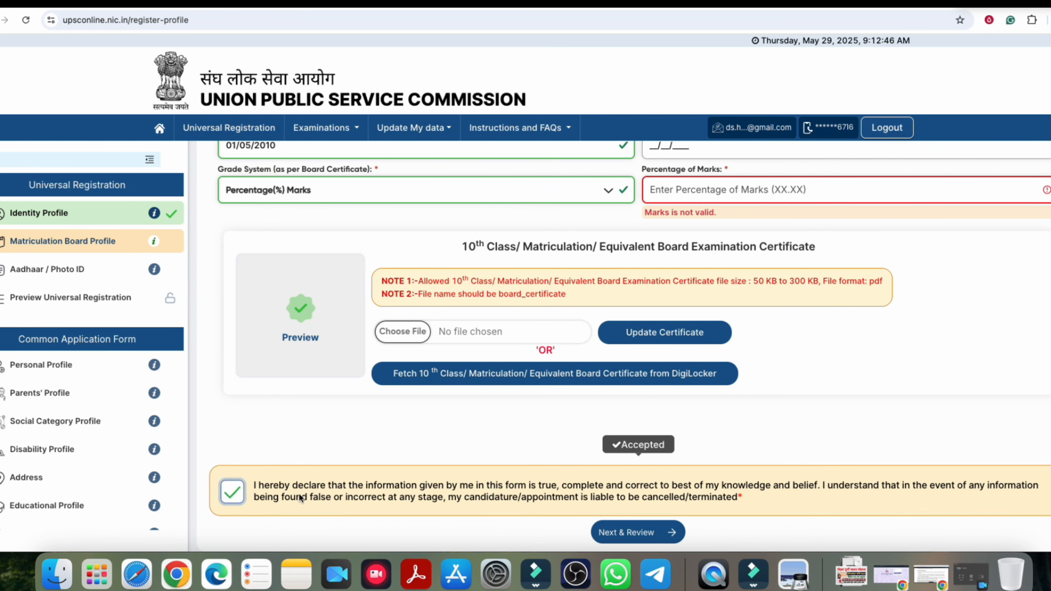
{"action": "left_click", "coordinate": [632, 533]}
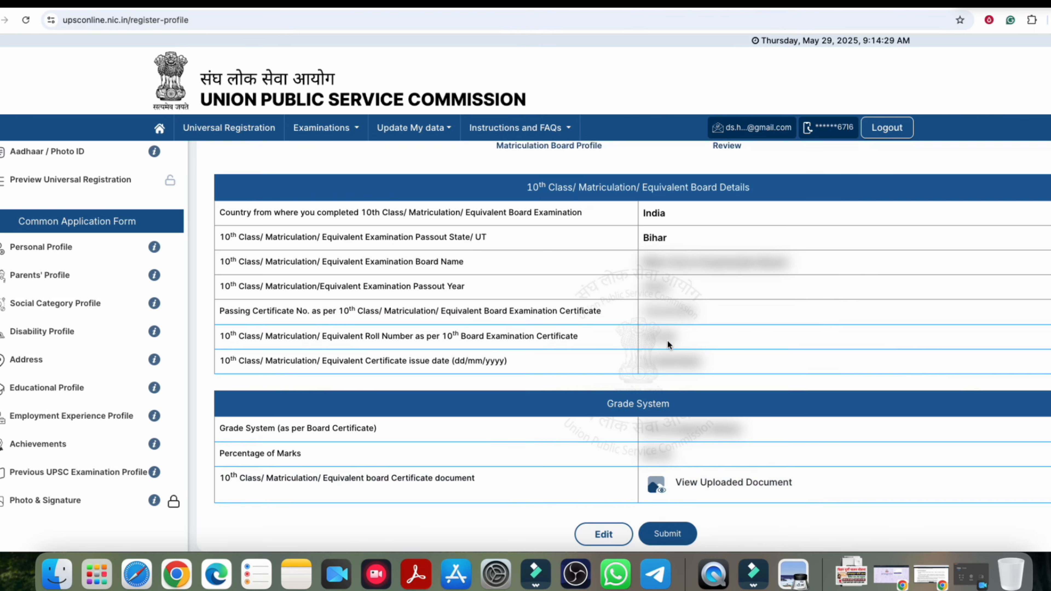
{"action": "left_click", "coordinate": [667, 534]}
{"action": "left_click", "coordinate": [511, 356]}
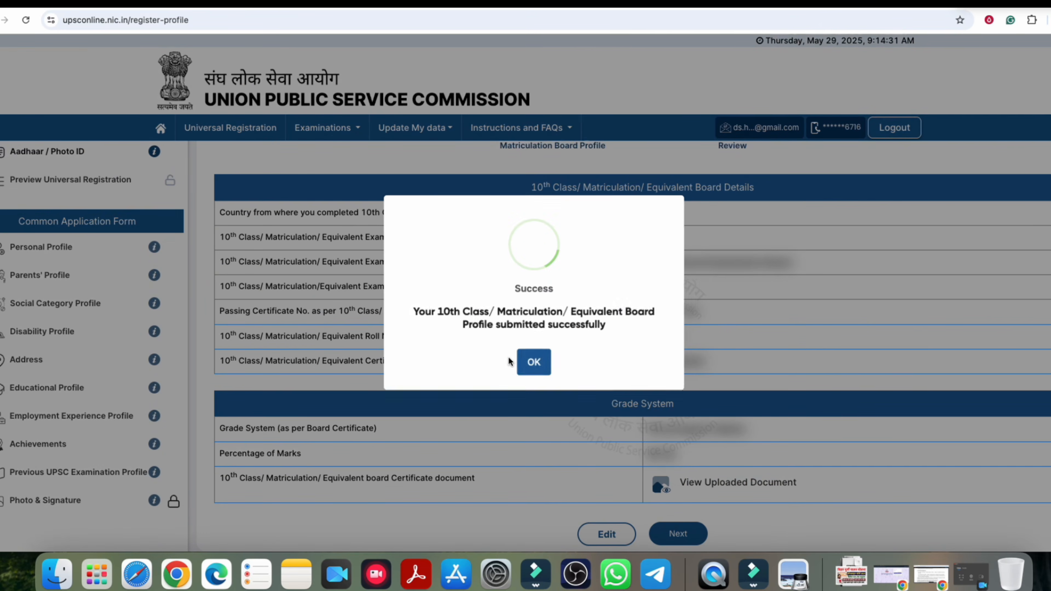
{"action": "left_click", "coordinate": [541, 361]}
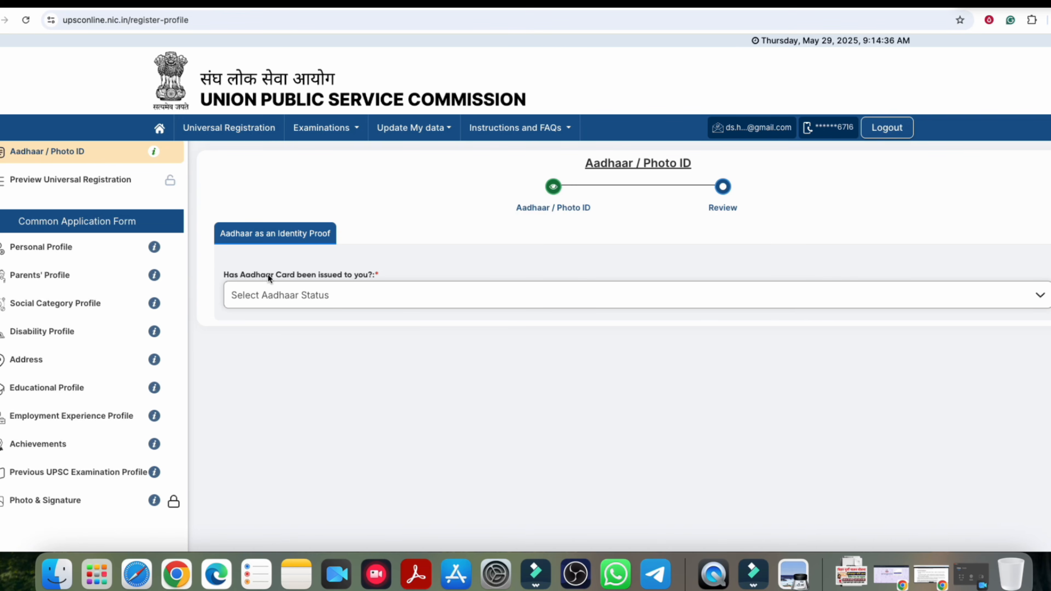
Step: Try the Aadhaar-issued consent and Virtual ID verification options
{"action": "left_click", "coordinate": [336, 295]}
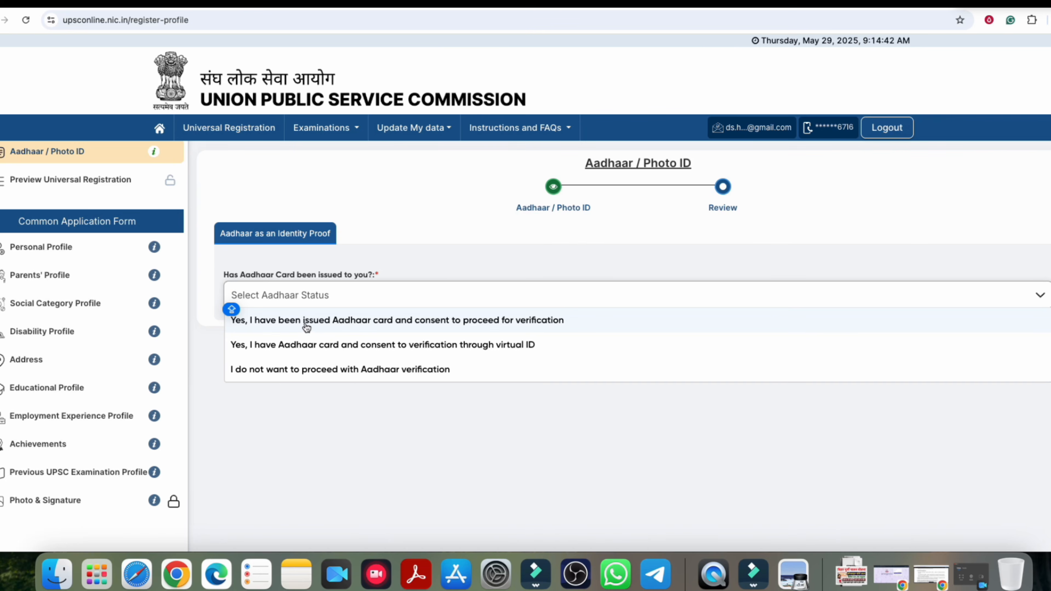
{"action": "left_click", "coordinate": [373, 322]}
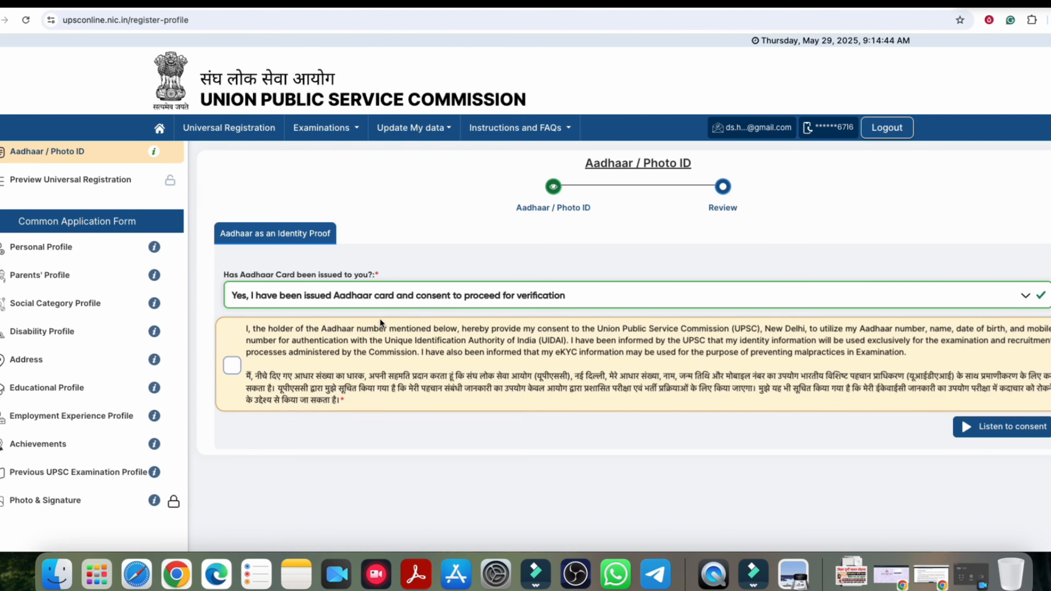
{"action": "left_click", "coordinate": [232, 366]}
{"action": "scroll", "coordinate": [247, 399], "scroll_direction": "down", "scroll_amount": 2}
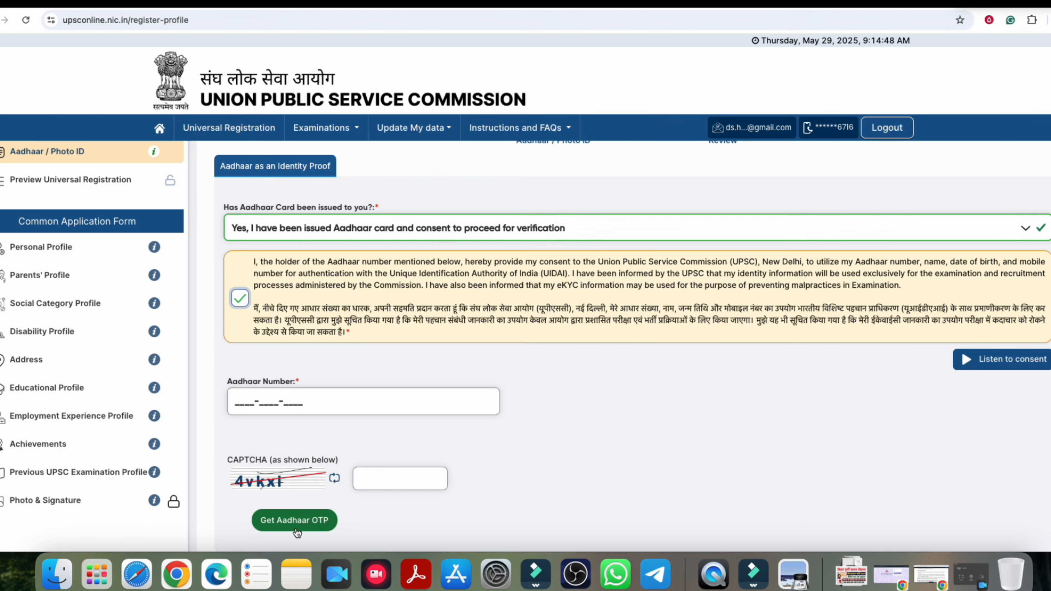
{"action": "scroll", "coordinate": [548, 407], "scroll_direction": "down", "scroll_amount": 1}
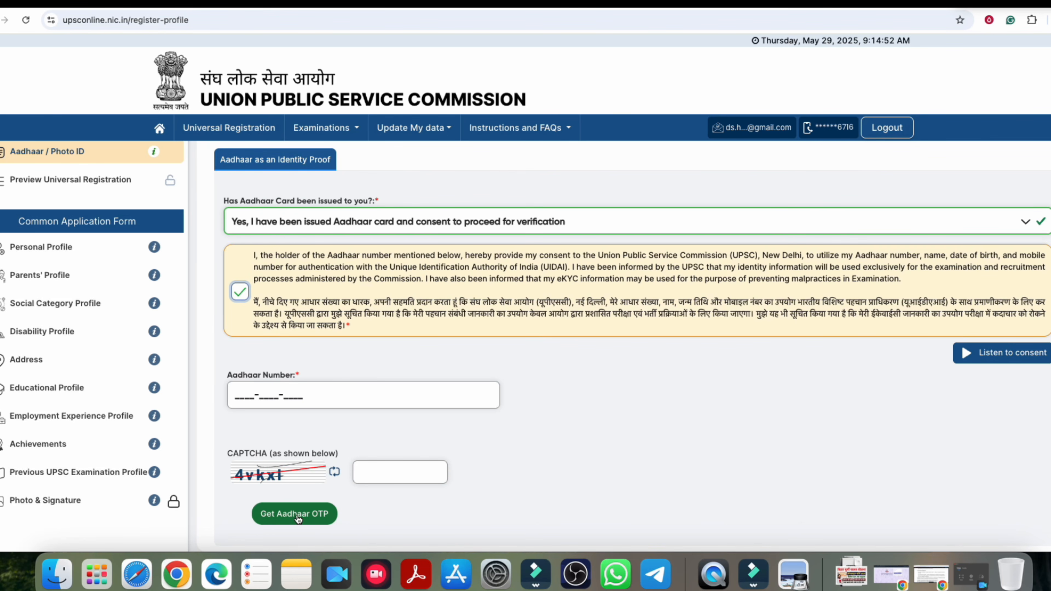
{"action": "left_click", "coordinate": [381, 221]}
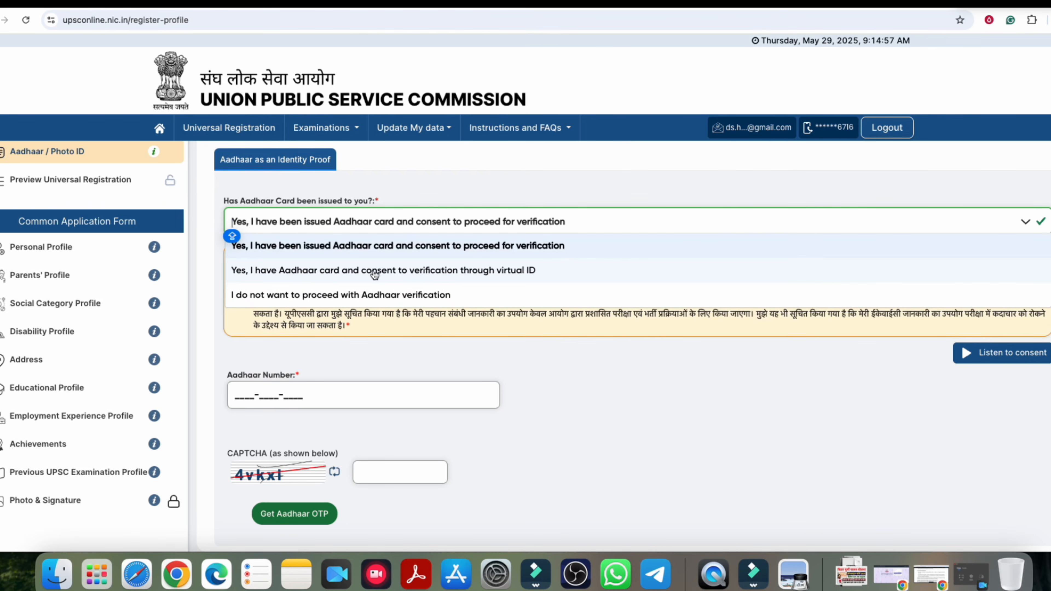
{"action": "left_click", "coordinate": [419, 273]}
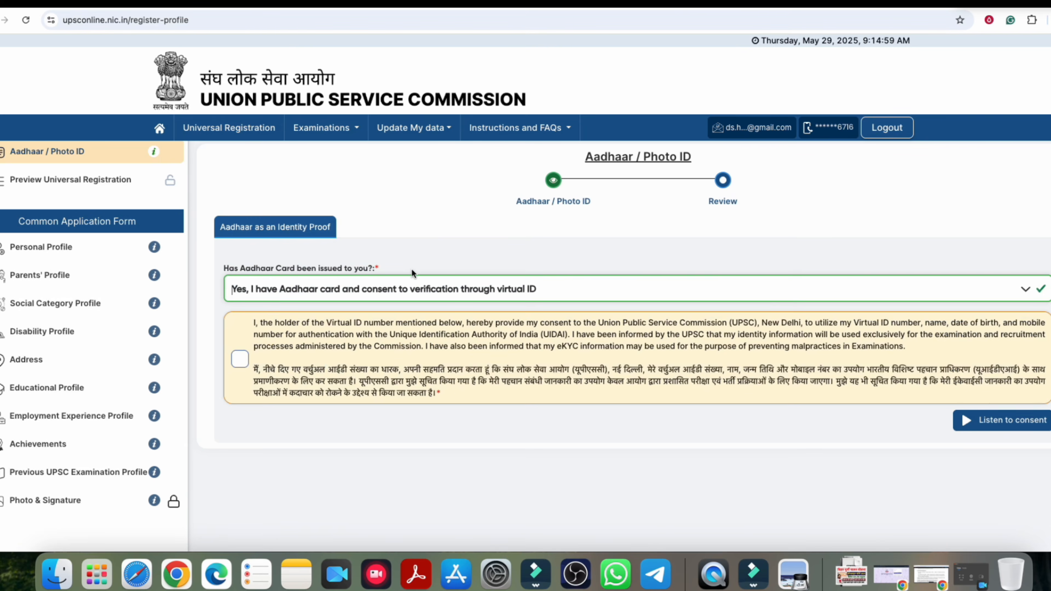
{"action": "scroll", "coordinate": [408, 380], "scroll_direction": "down", "scroll_amount": 3}
{"action": "left_click", "coordinate": [244, 398]}
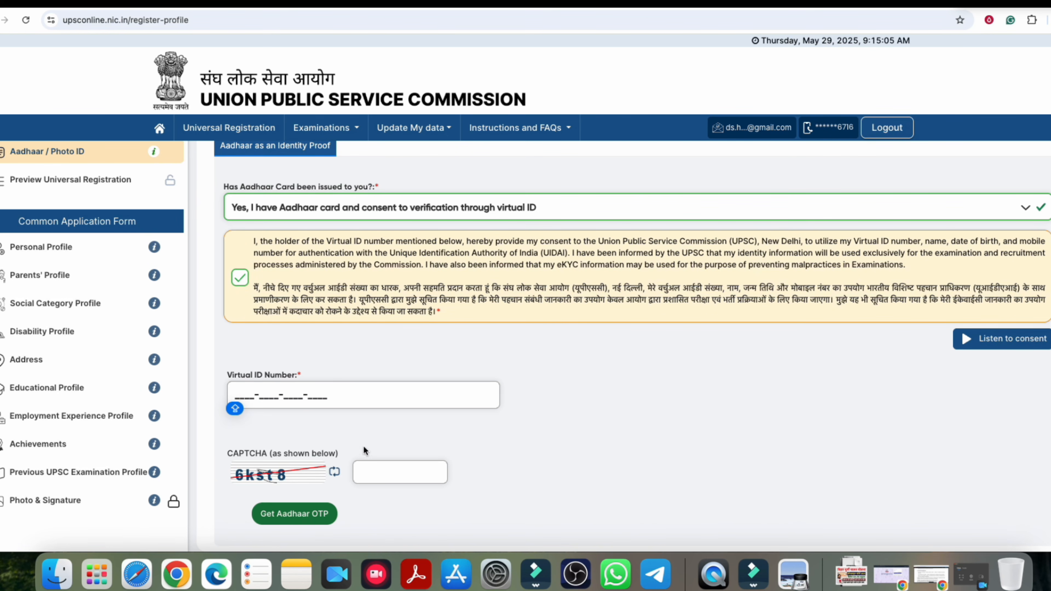
Step: Decline Aadhaar verification, acknowledge the earlier-reporting notice, and switch to Photo ID
{"action": "left_click", "coordinate": [320, 213]}
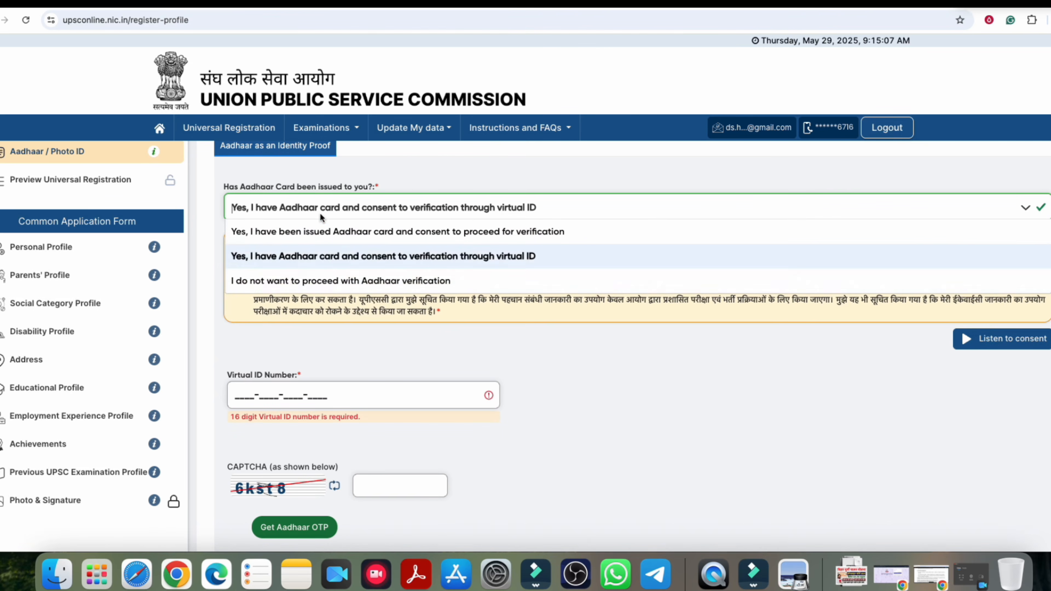
{"action": "left_click", "coordinate": [312, 281]}
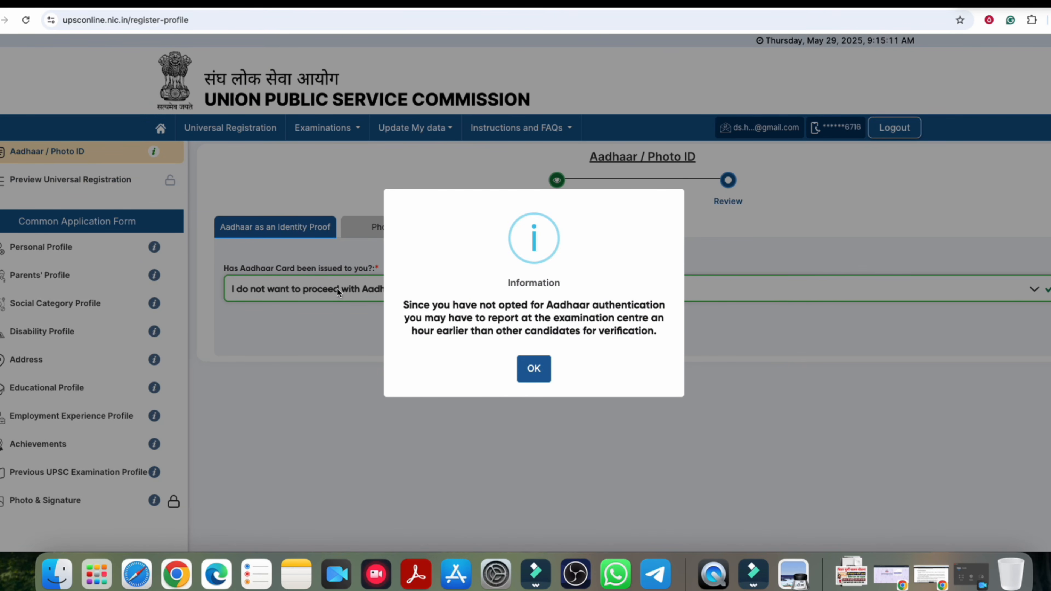
{"action": "left_click", "coordinate": [538, 370]}
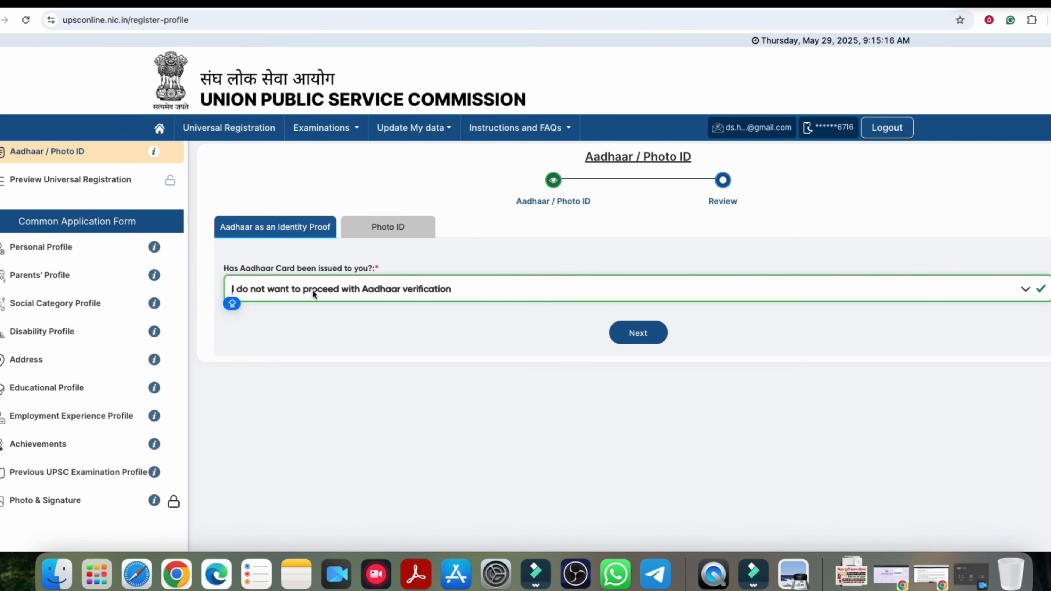
{"action": "left_click", "coordinate": [385, 231]}
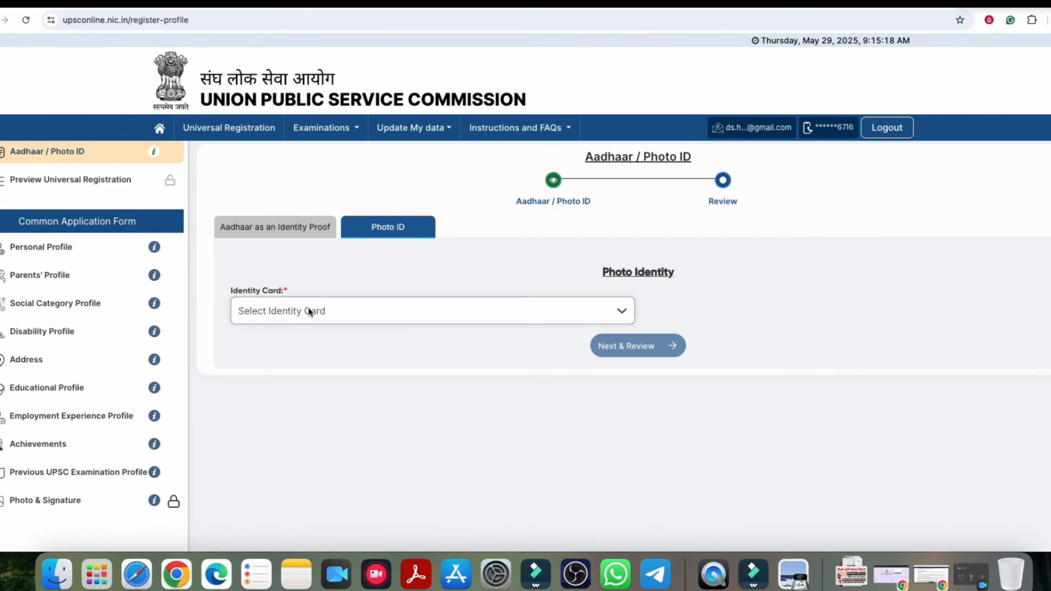
Step: Change the identity card type from Class 11/12 school ID to Valid PAN Card
{"action": "left_click", "coordinate": [274, 311]}
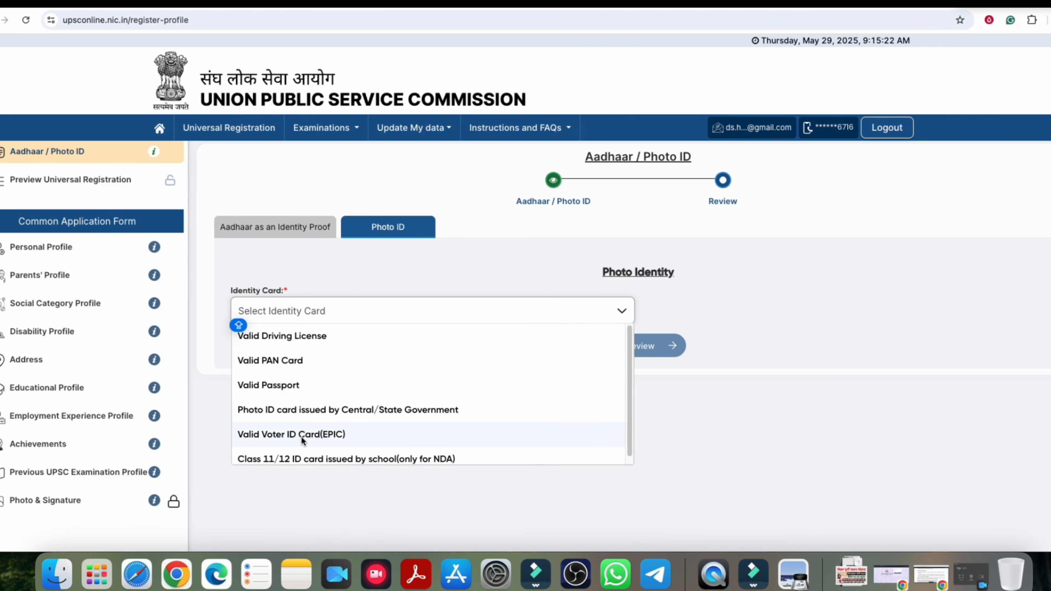
{"action": "scroll", "coordinate": [314, 434], "scroll_direction": "down", "scroll_amount": 1}
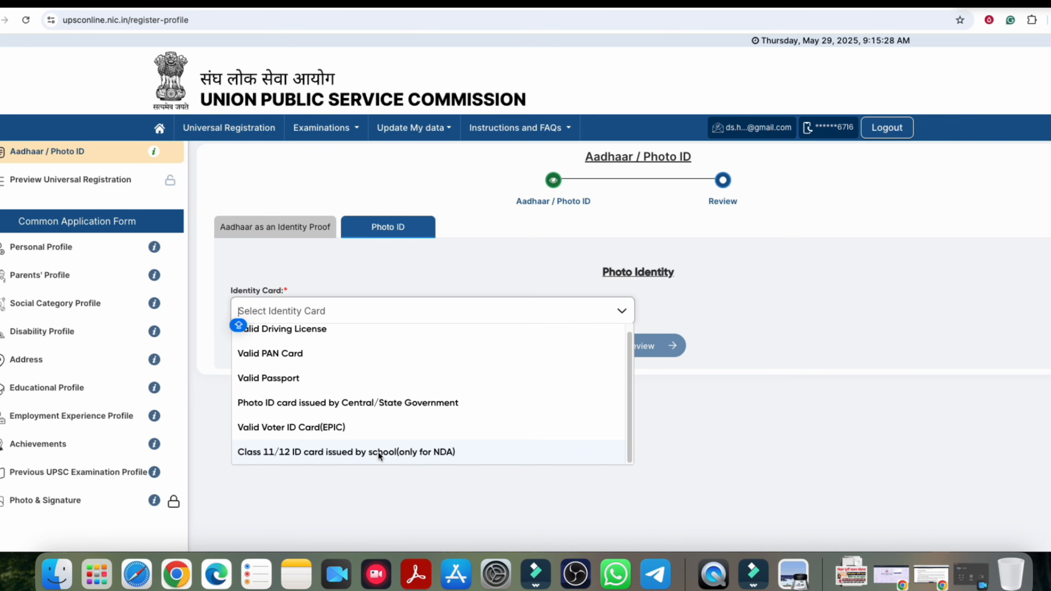
{"action": "left_click", "coordinate": [328, 450]}
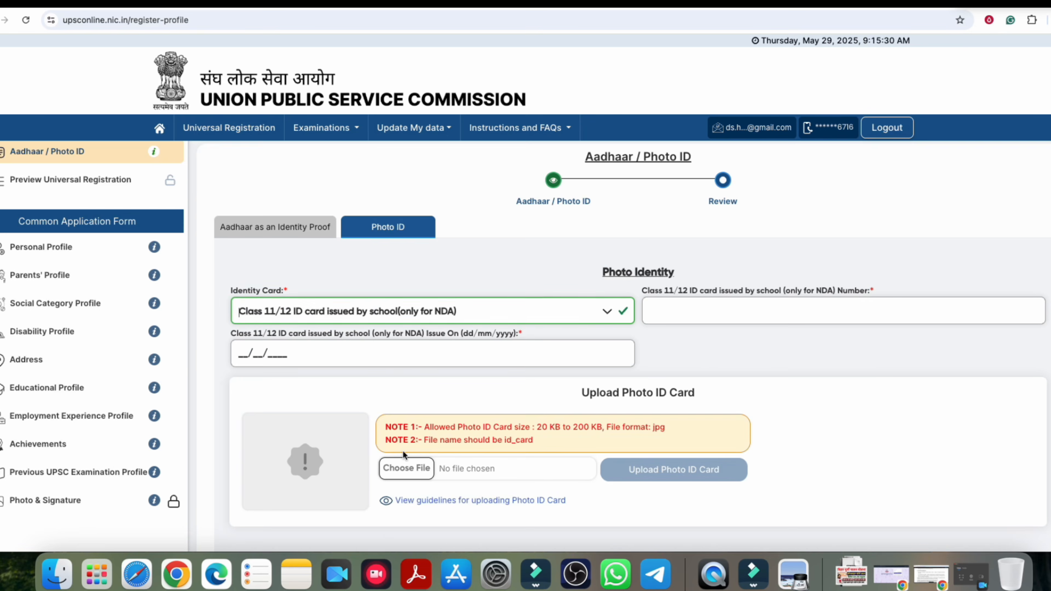
{"action": "scroll", "coordinate": [505, 341], "scroll_direction": "down", "scroll_amount": 1}
{"action": "scroll", "coordinate": [505, 342], "scroll_direction": "down", "scroll_amount": 1}
{"action": "left_click", "coordinate": [341, 266]}
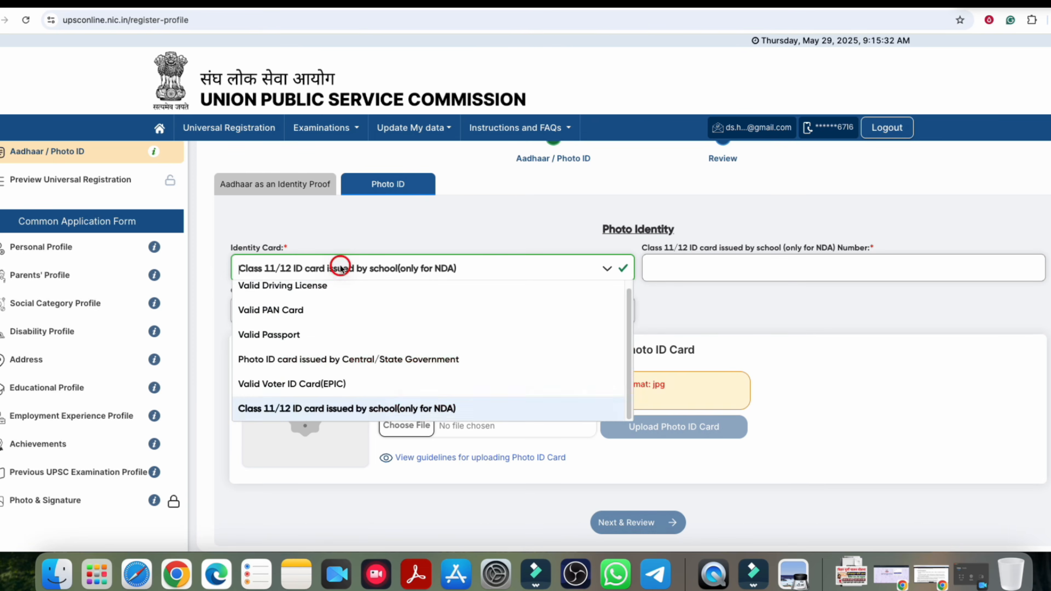
{"action": "left_click", "coordinate": [282, 313]}
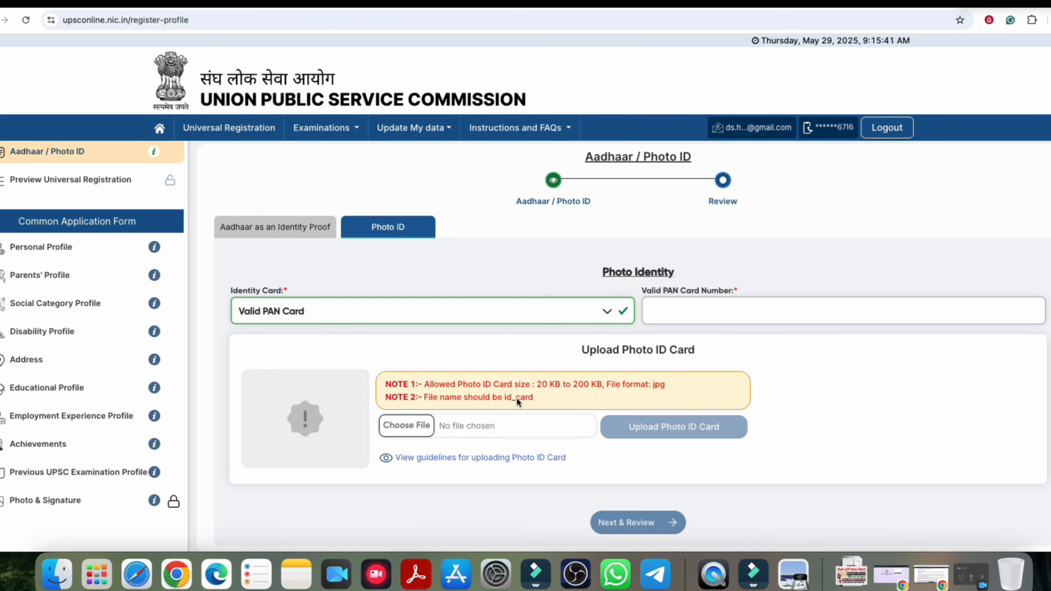
Step: Check the required id_card file name and the Aadhaar answer, keeping Valid PAN Card
{"action": "left_click_drag", "start_coordinate": [503, 397], "coordinate": [534, 398]}
{"action": "left_click", "coordinate": [473, 374]}
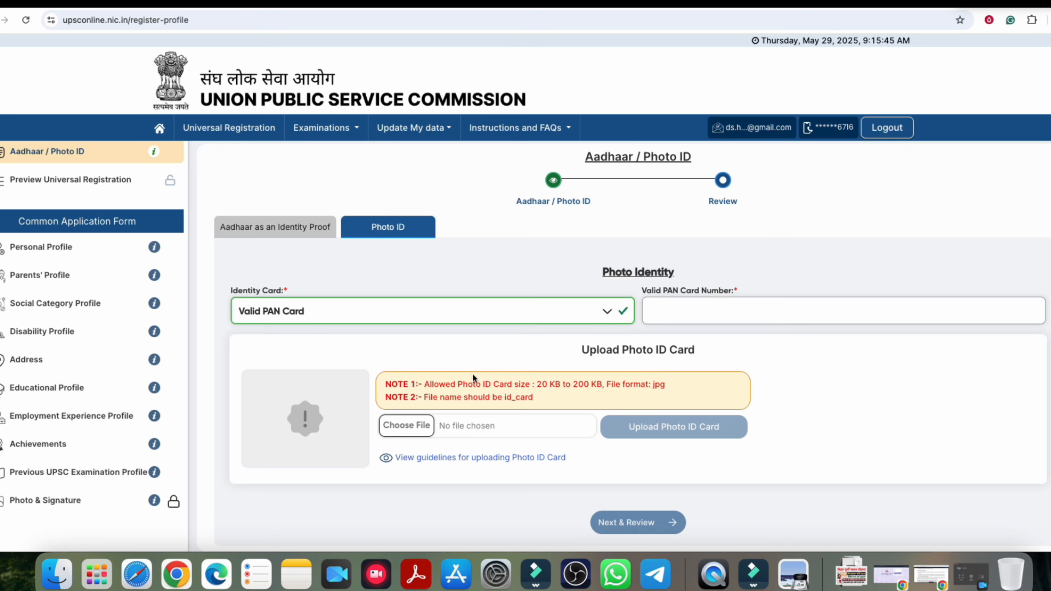
{"action": "left_click", "coordinate": [306, 314]}
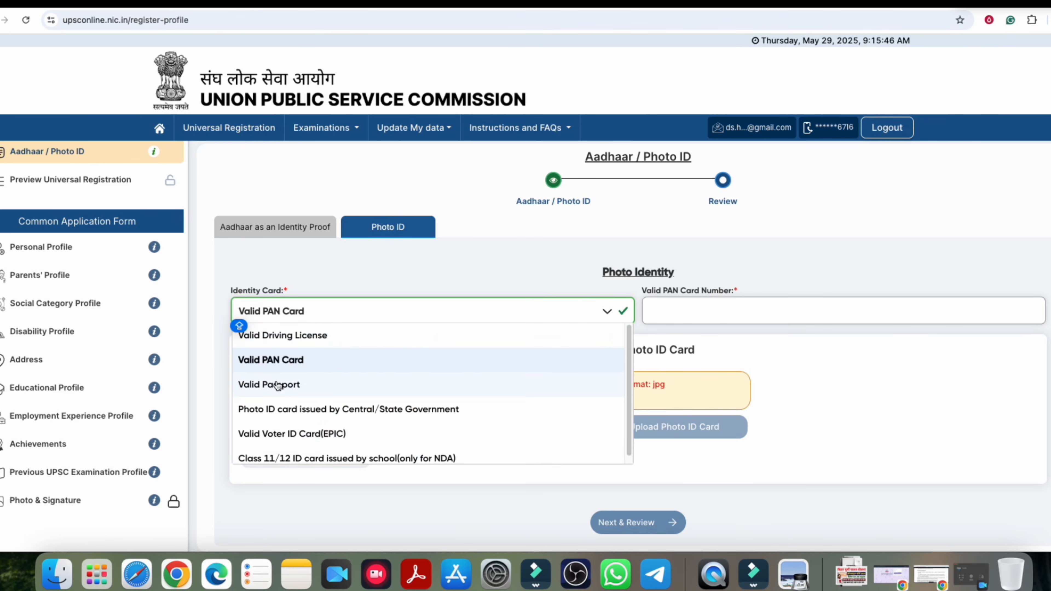
{"action": "left_click", "coordinate": [431, 280]}
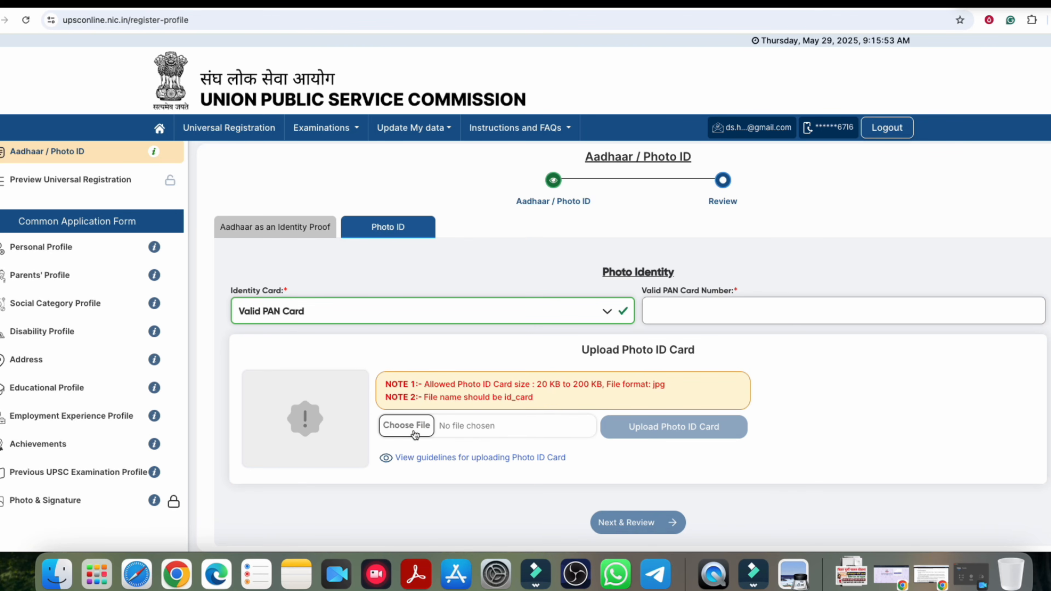
{"action": "left_click", "coordinate": [289, 238]}
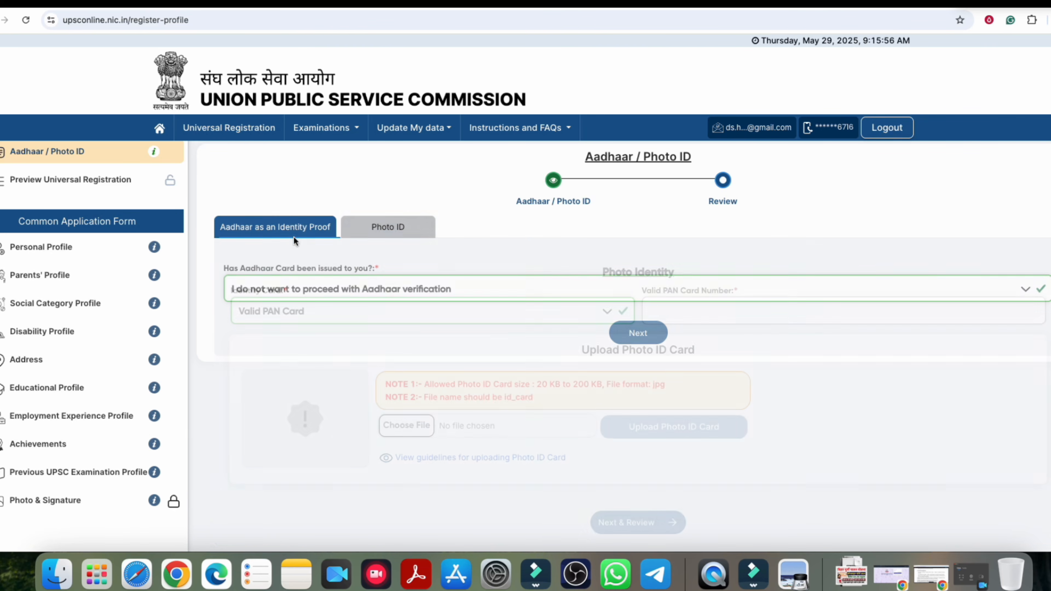
{"action": "left_click", "coordinate": [375, 235]}
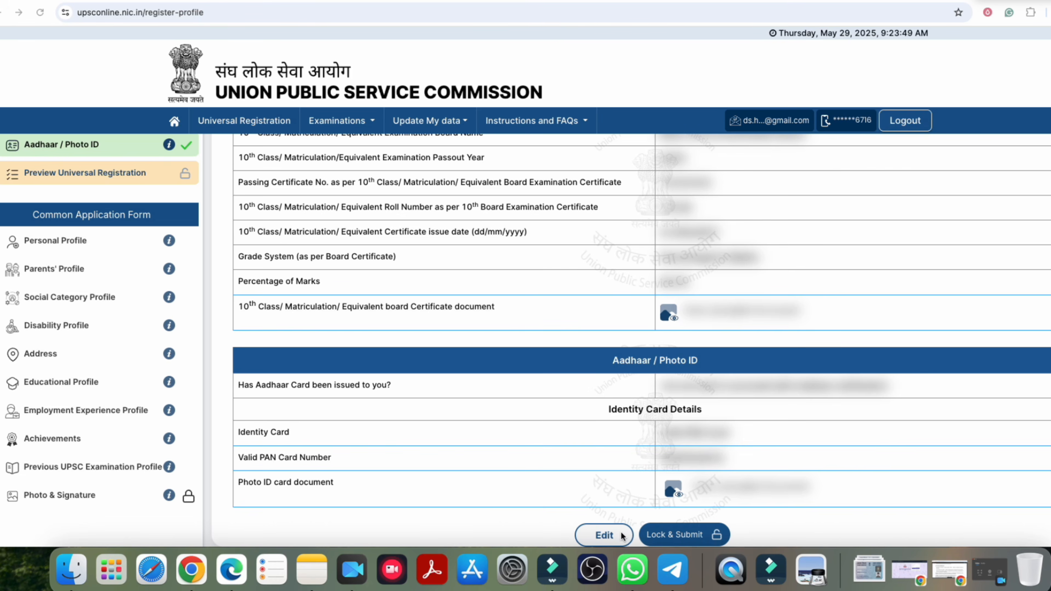
Step: Lock & Submit the registration, confirming twice, and note the generated Universal Registration Number
{"action": "left_click", "coordinate": [675, 534]}
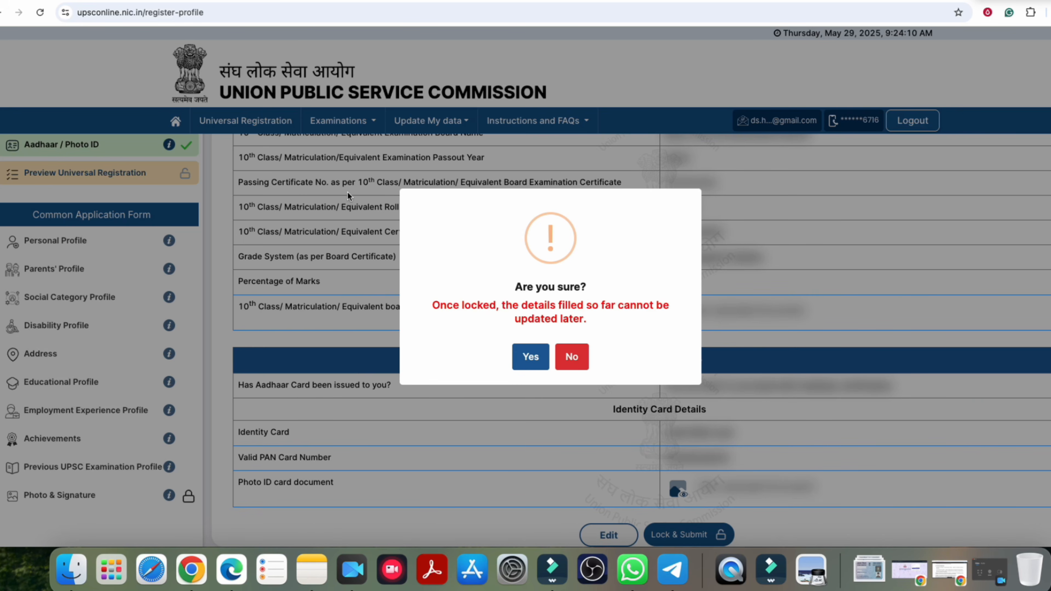
{"action": "left_click", "coordinate": [525, 366]}
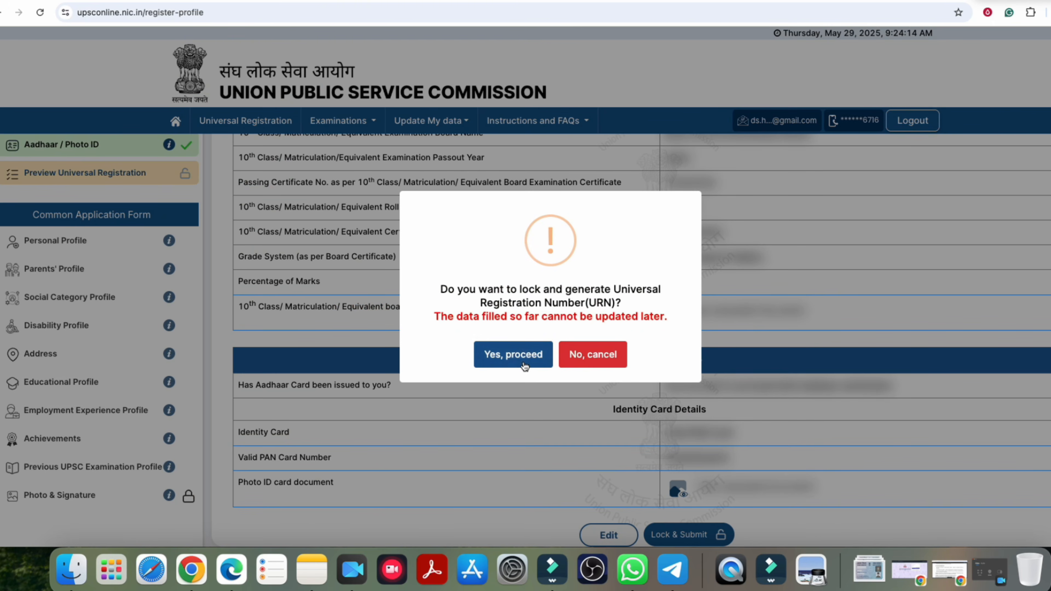
{"action": "left_click_drag", "start_coordinate": [584, 293], "coordinate": [610, 292]}
{"action": "left_click_drag", "start_coordinate": [526, 307], "coordinate": [580, 307]}
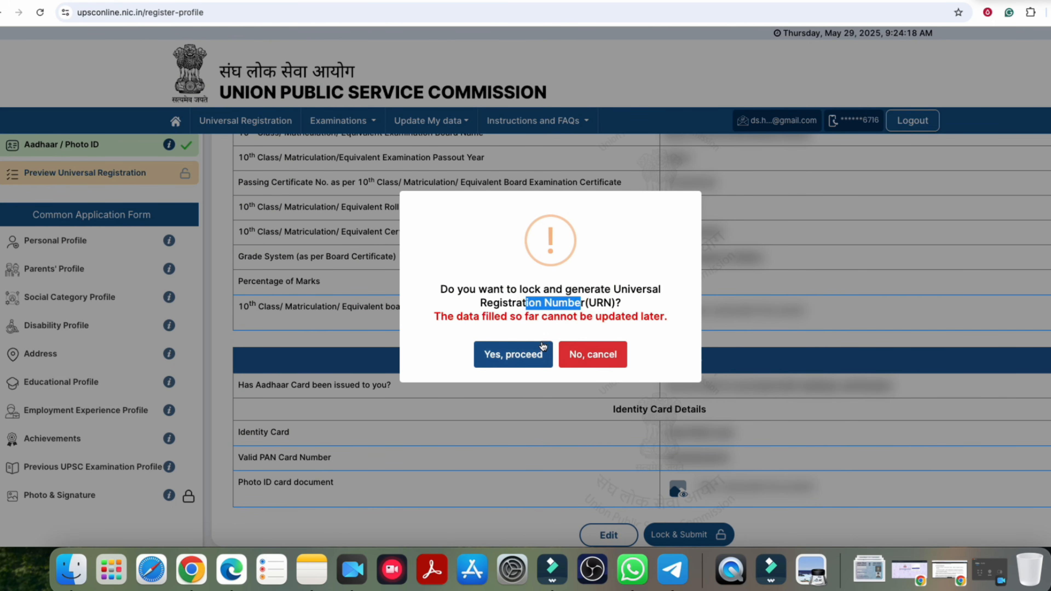
{"action": "left_click", "coordinate": [520, 359]}
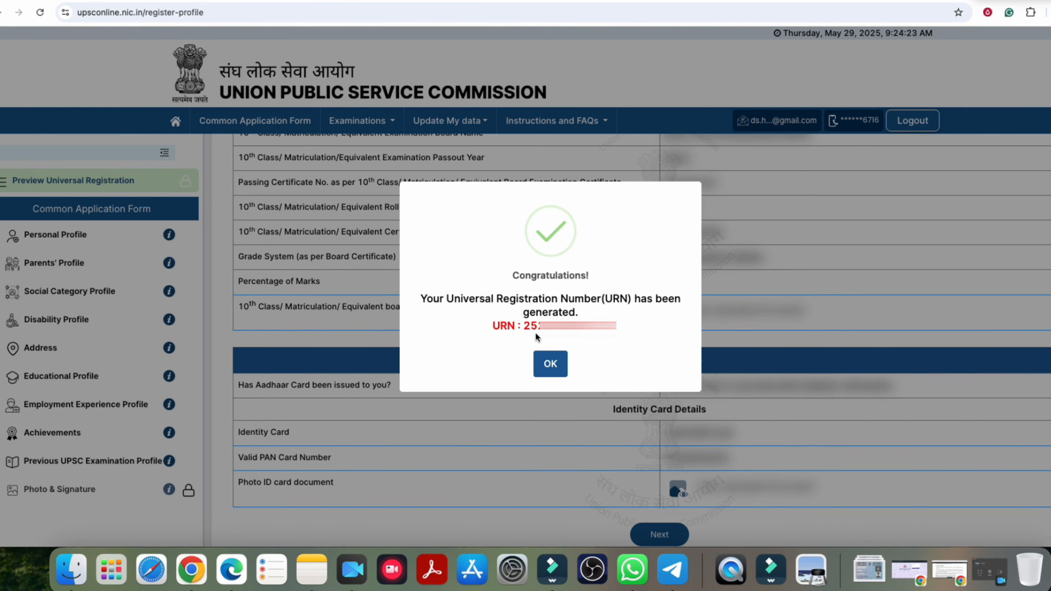
{"action": "left_click_drag", "start_coordinate": [524, 326], "coordinate": [596, 325]}
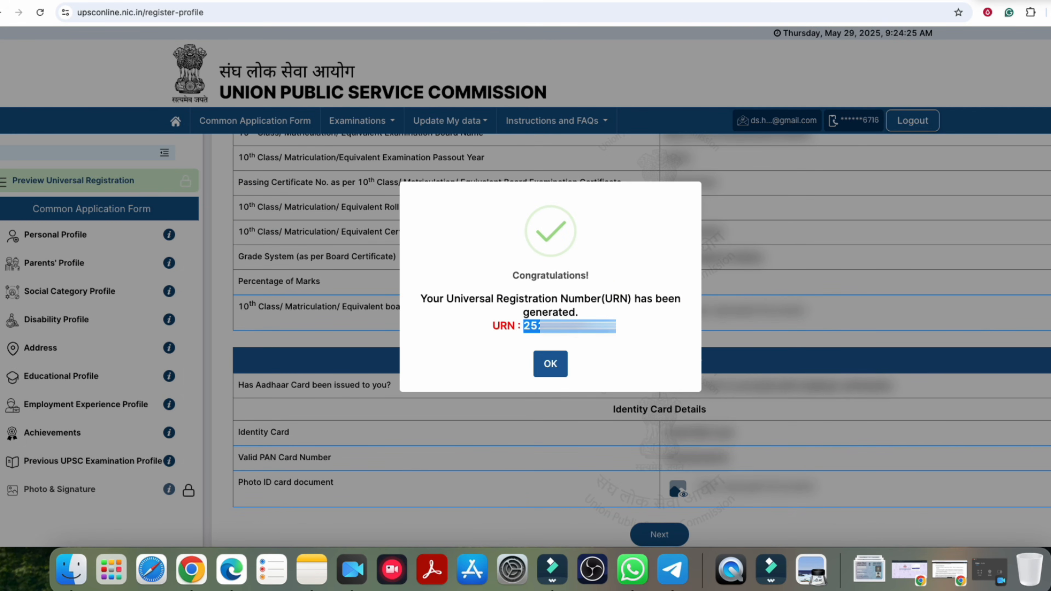
{"action": "left_click", "coordinate": [549, 363]}
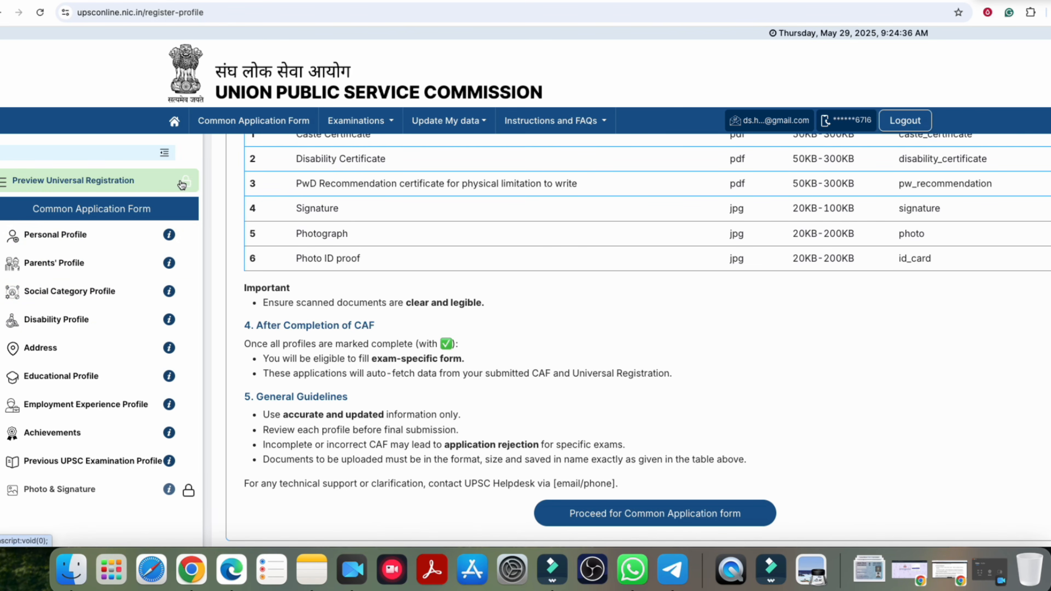
Step: Scroll through the ten CAF profiles and the document format, size and file-name requirements
{"action": "scroll", "coordinate": [457, 284], "scroll_direction": "up", "scroll_amount": 10}
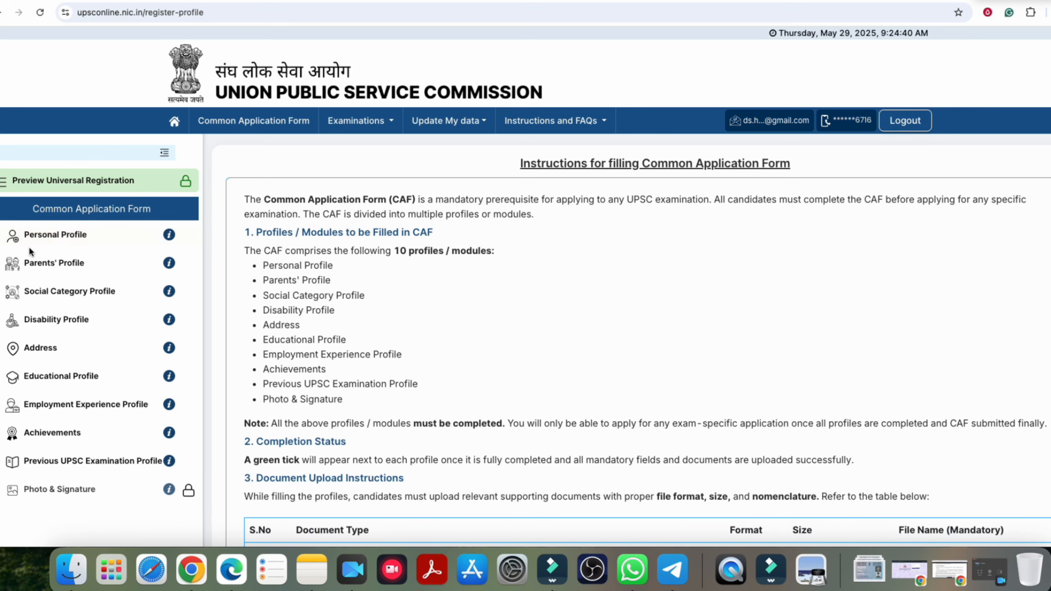
{"action": "scroll", "coordinate": [292, 267], "scroll_direction": "down", "scroll_amount": 1}
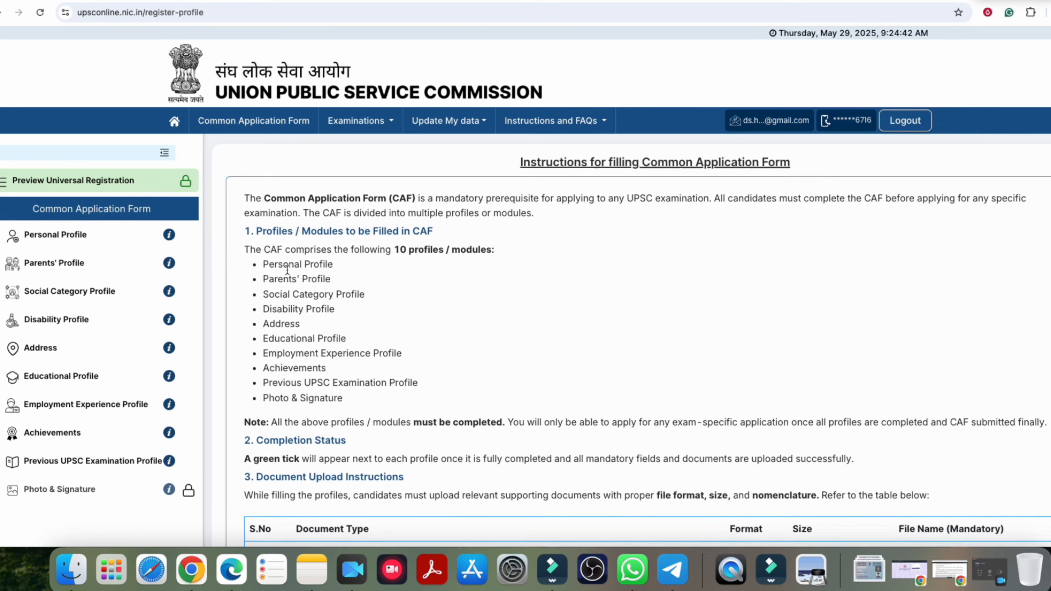
{"action": "scroll", "coordinate": [302, 254], "scroll_direction": "down", "scroll_amount": 3}
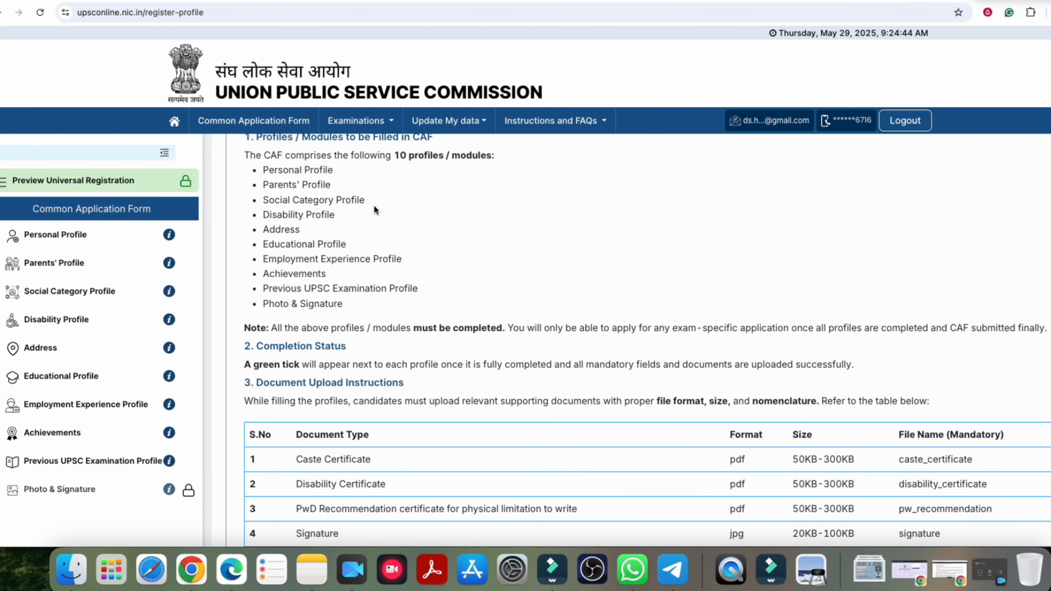
{"action": "scroll", "coordinate": [352, 236], "scroll_direction": "down", "scroll_amount": 2}
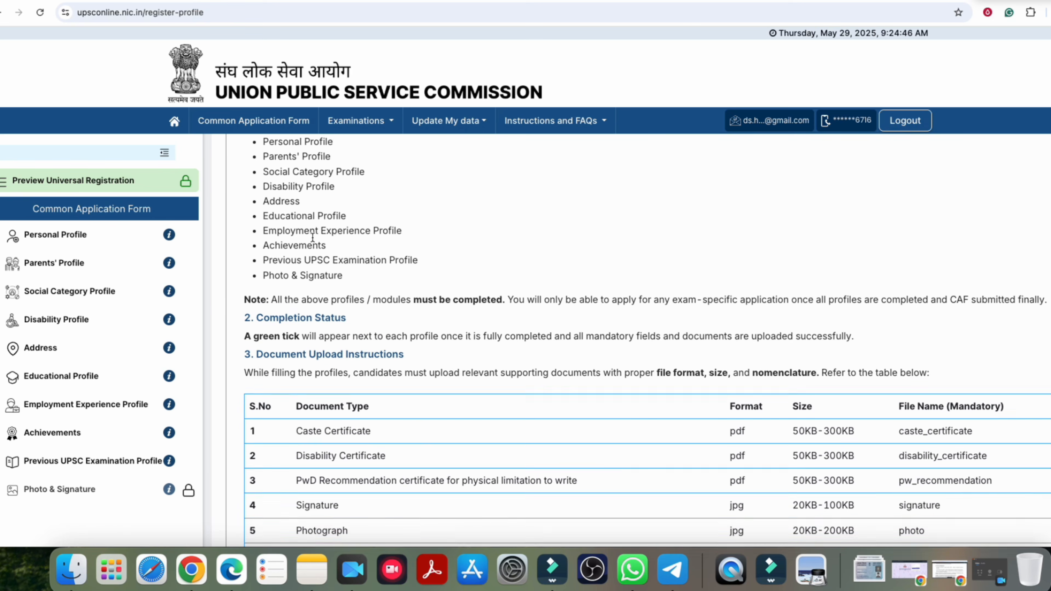
{"action": "scroll", "coordinate": [340, 247], "scroll_direction": "down", "scroll_amount": 1}
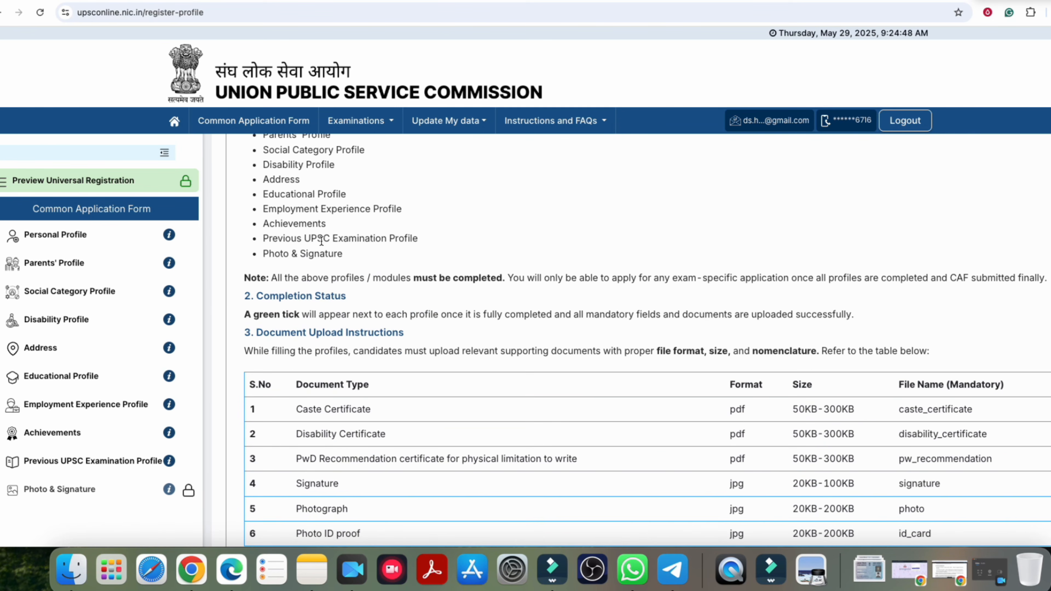
{"action": "scroll", "coordinate": [329, 244], "scroll_direction": "down", "scroll_amount": 8}
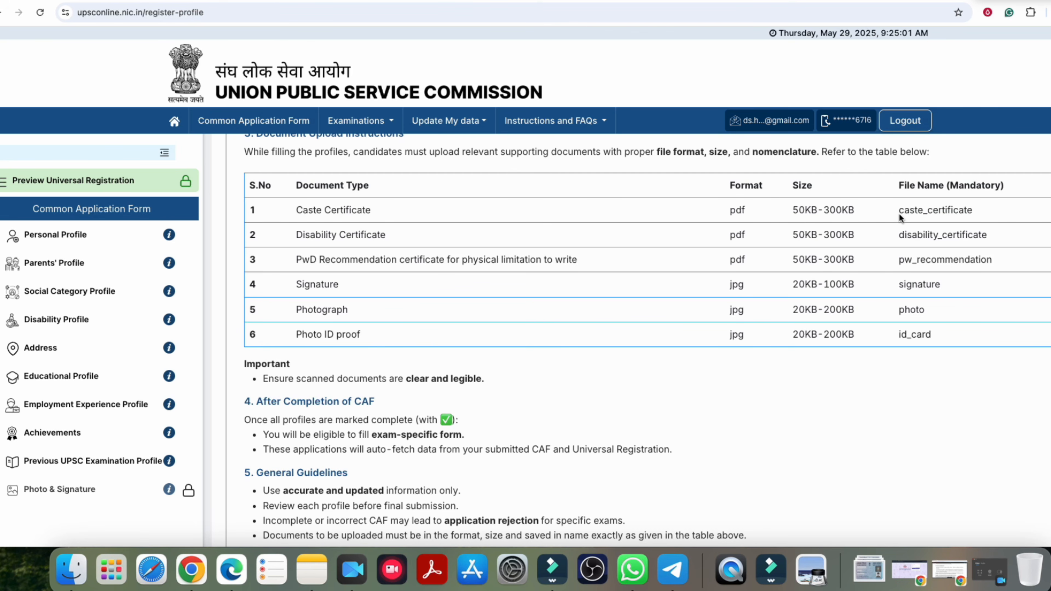
{"action": "left_click", "coordinate": [955, 214]}
{"action": "left_click", "coordinate": [973, 238]}
{"action": "left_click", "coordinate": [932, 286]}
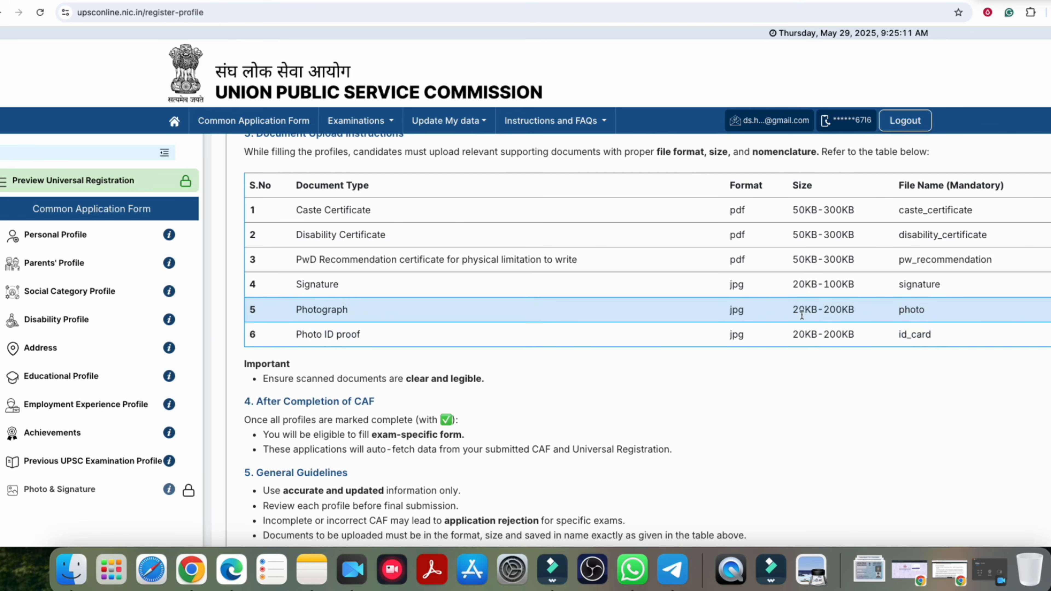
{"action": "scroll", "coordinate": [540, 302], "scroll_direction": "up", "scroll_amount": 6}
{"action": "scroll", "coordinate": [544, 303], "scroll_direction": "down", "scroll_amount": 10}
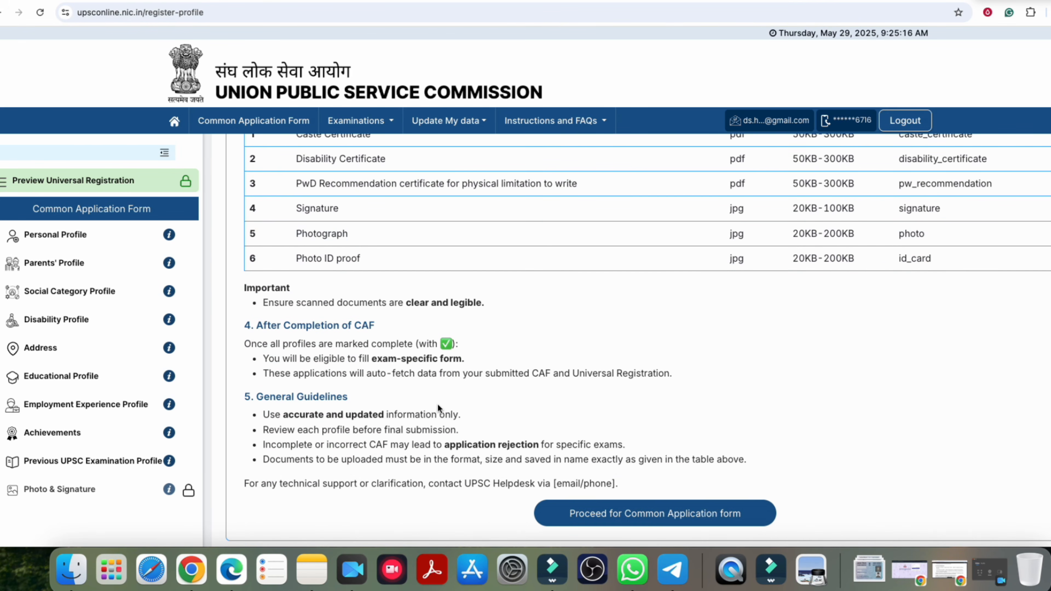
Step: Start the Common Application Form with nationality Citizen of India and Hindi as mother tongue
{"action": "left_click", "coordinate": [603, 516]}
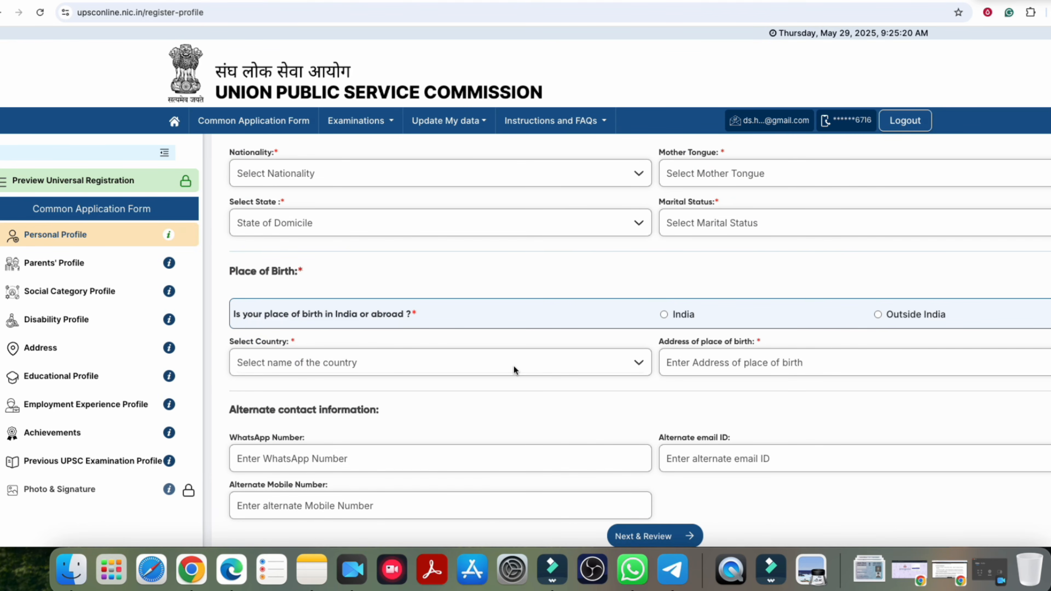
{"action": "left_click", "coordinate": [292, 177]}
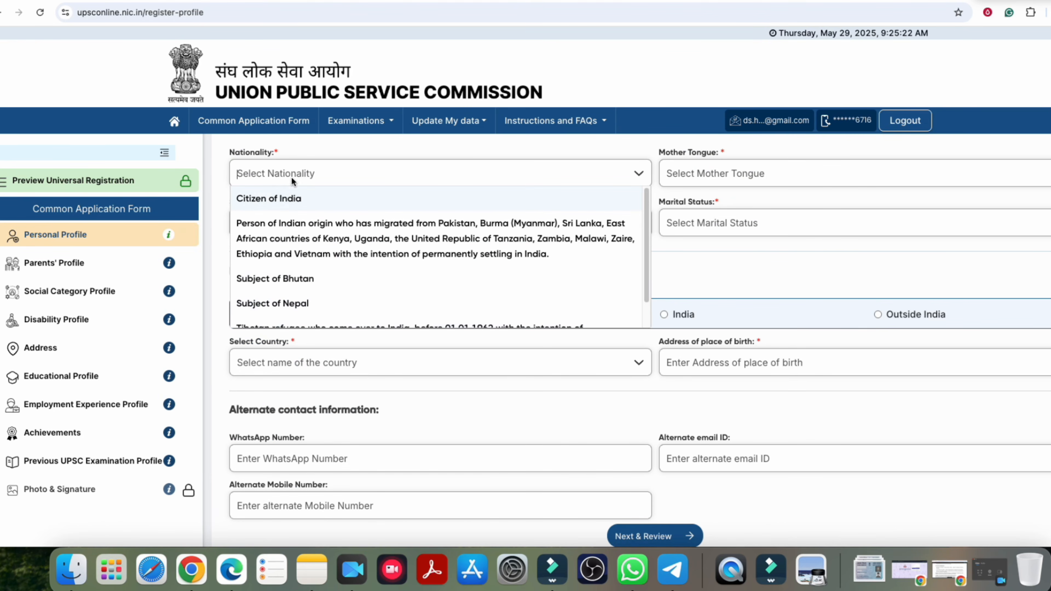
{"action": "left_click", "coordinate": [283, 202]}
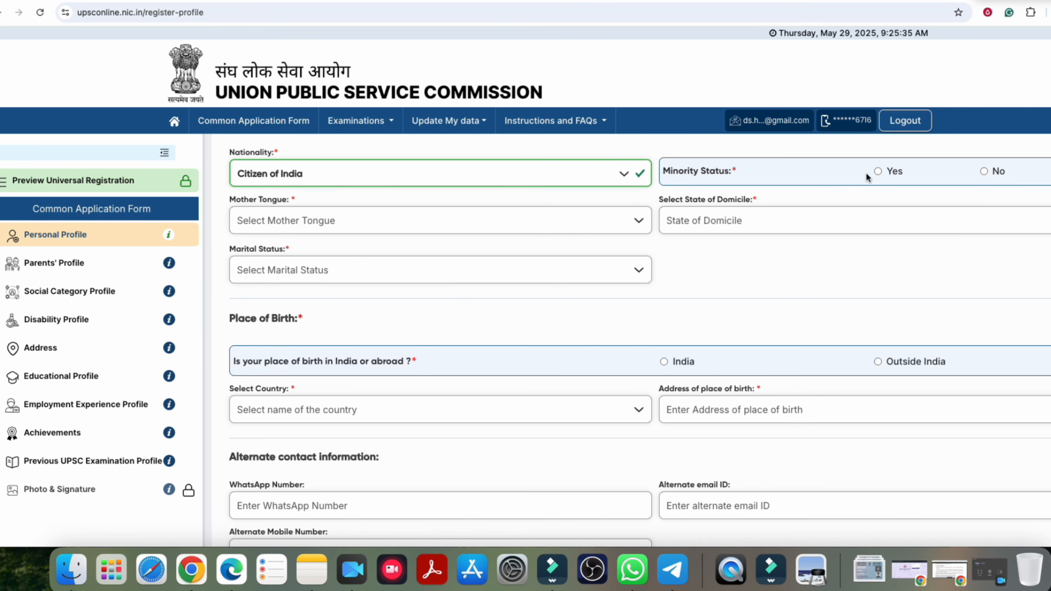
{"action": "left_click", "coordinate": [298, 221]}
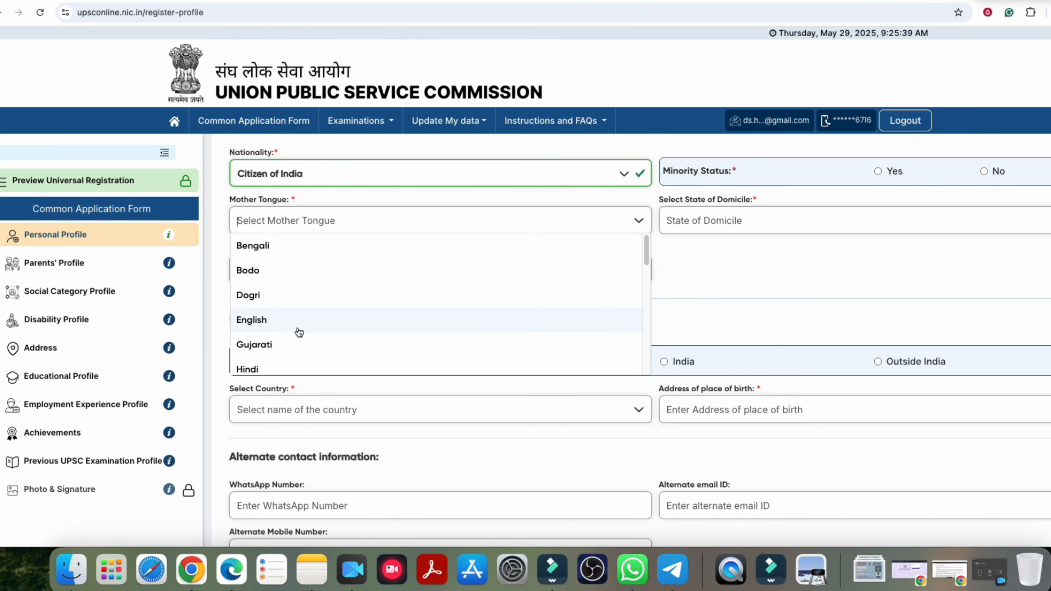
{"action": "type", "text": "hin"}
{"action": "left_click", "coordinate": [256, 248]}
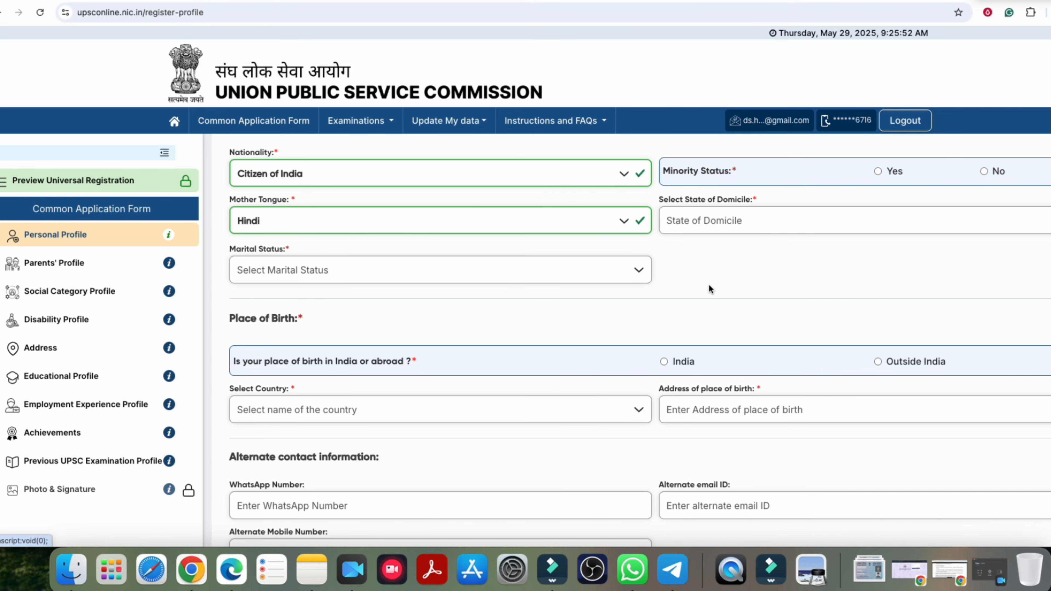
Step: Set minority status to No without choosing a minority group
{"action": "scroll", "coordinate": [709, 285], "scroll_direction": "up", "scroll_amount": 3}
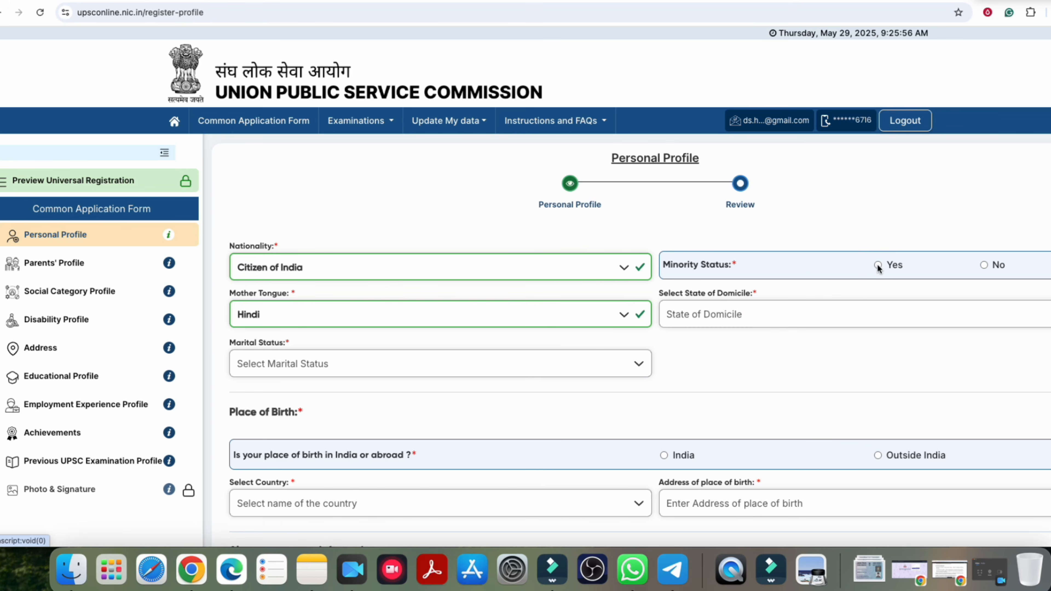
{"action": "left_click", "coordinate": [567, 273]}
{"action": "left_click", "coordinate": [434, 198]}
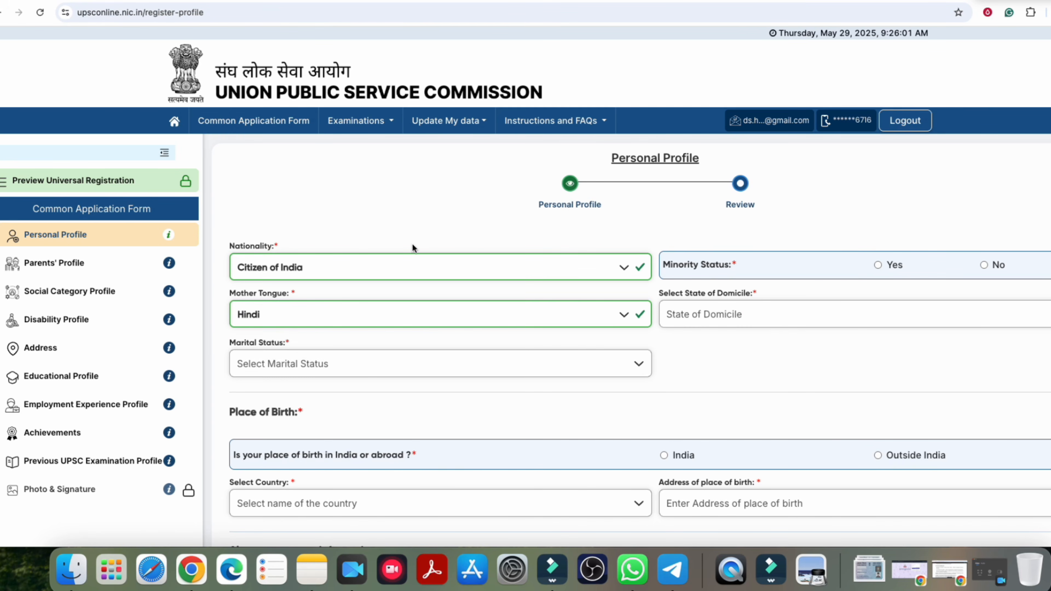
{"action": "left_click", "coordinate": [366, 265]}
{"action": "key", "text": "Tab"}
{"action": "key", "text": "Right"}
{"action": "key", "text": "Left"}
{"action": "left_click", "coordinate": [358, 312]}
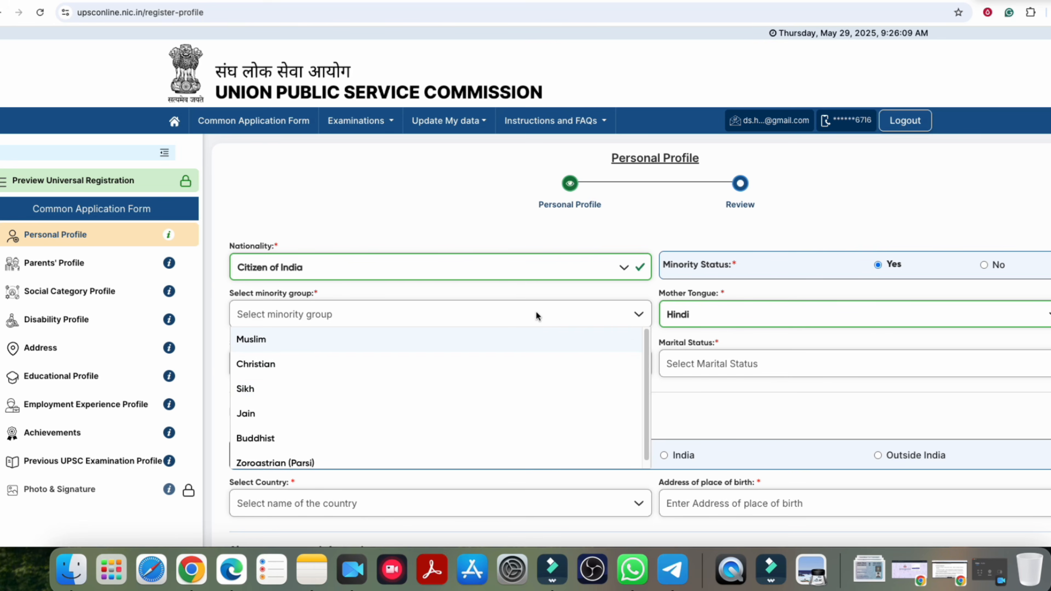
{"action": "left_click", "coordinate": [986, 264]}
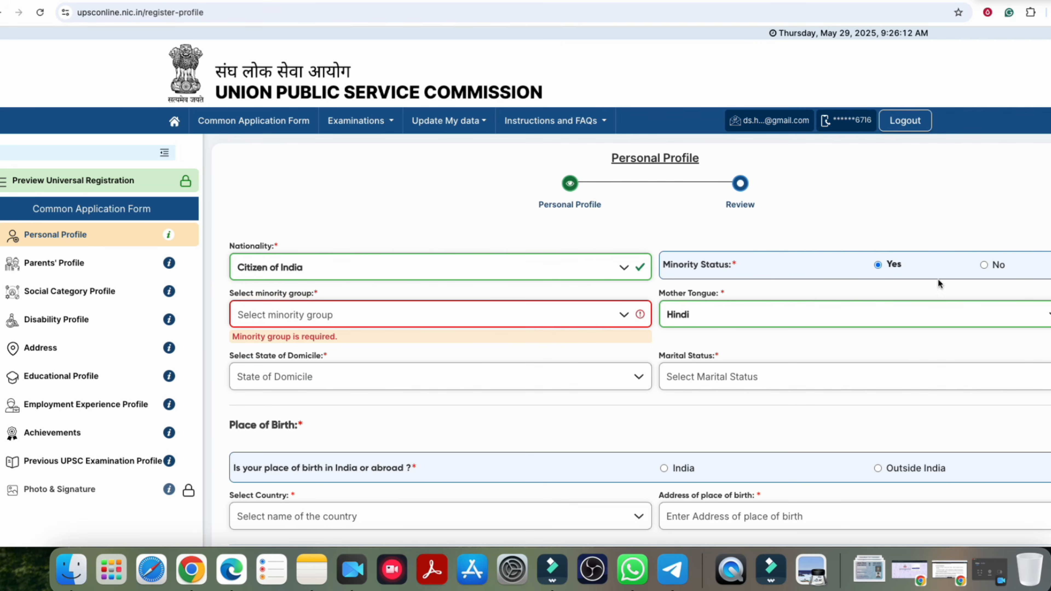
{"action": "scroll", "coordinate": [594, 348], "scroll_direction": "down", "scroll_amount": 4}
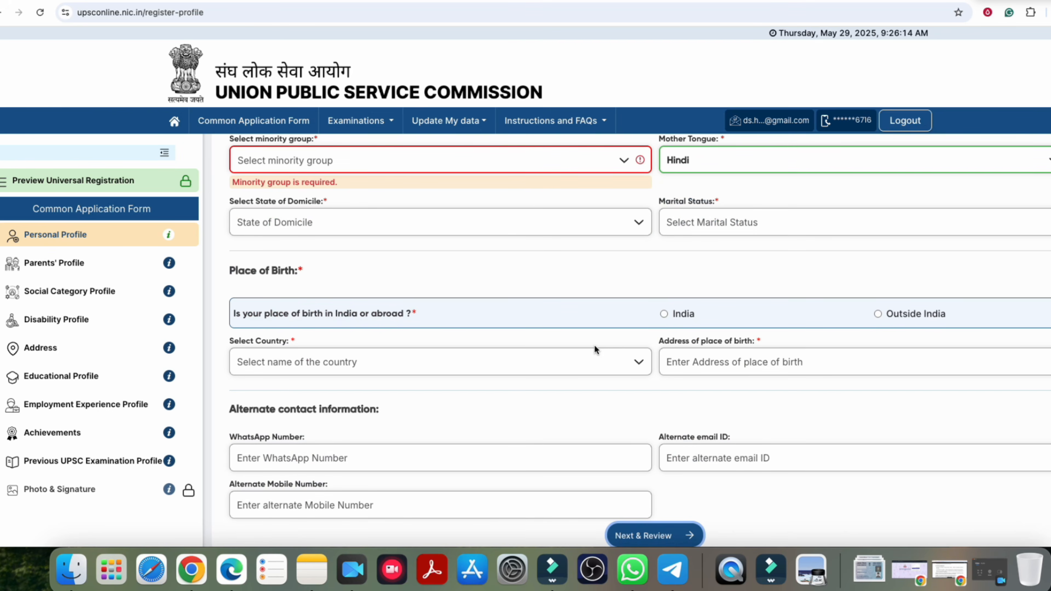
{"action": "scroll", "coordinate": [601, 340], "scroll_direction": "up", "scroll_amount": 4}
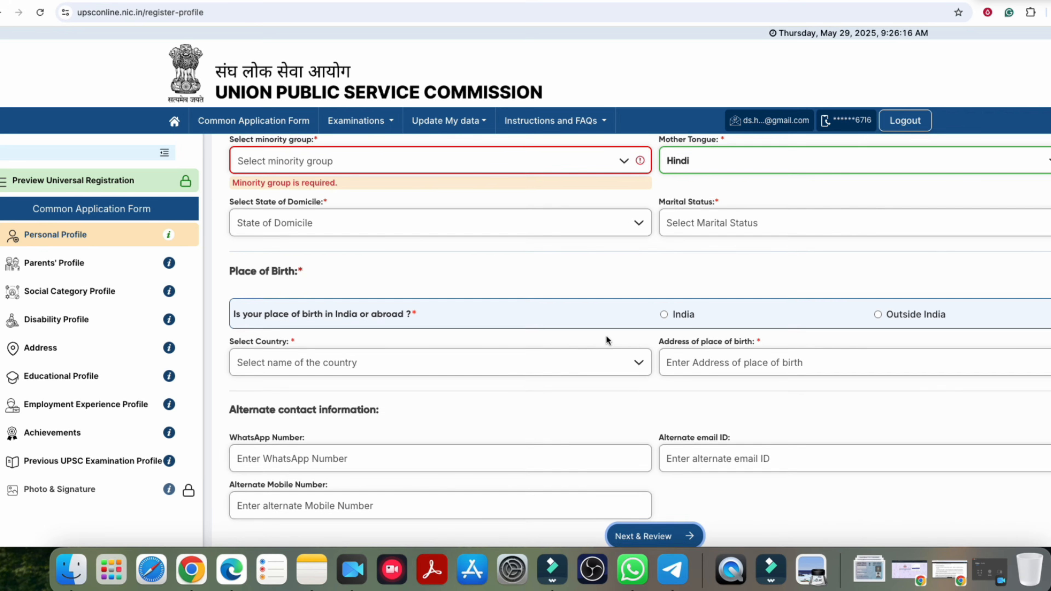
{"action": "left_click", "coordinate": [544, 273]}
{"action": "key", "text": "Tab"}
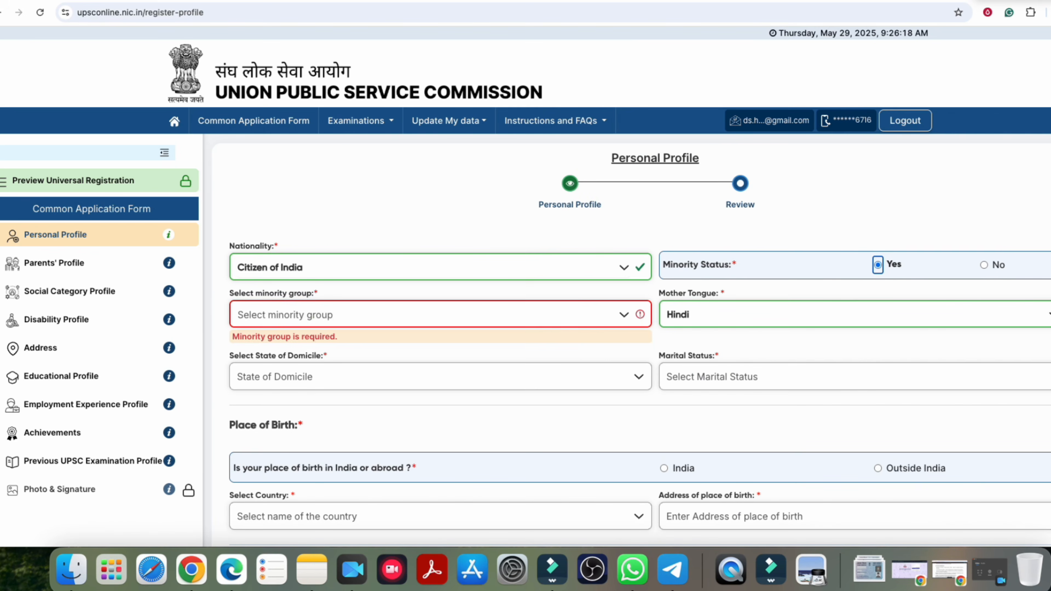
{"action": "key", "text": "Right"}
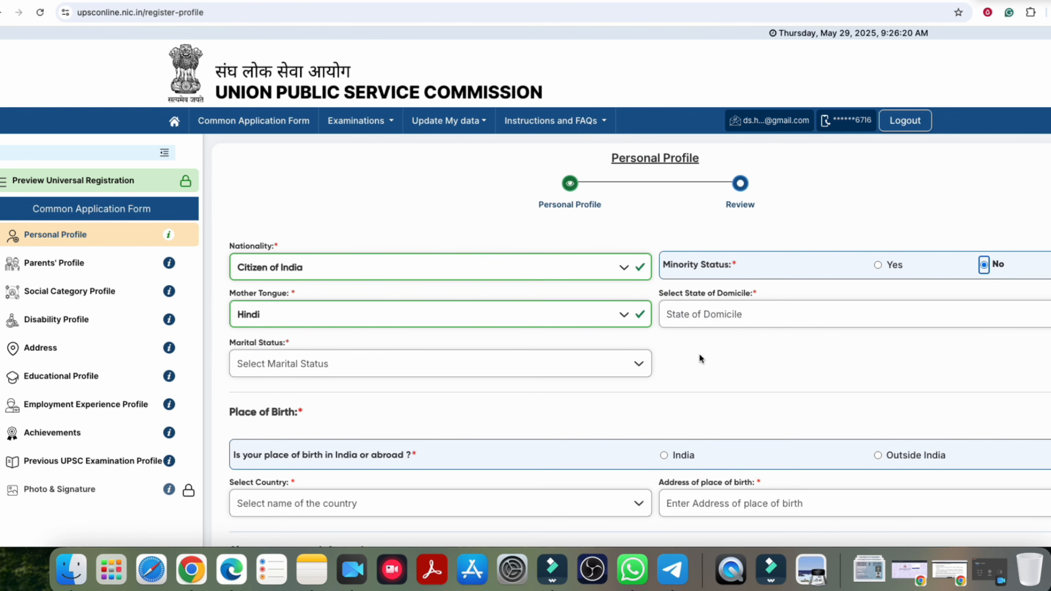
Step: Type BIHAR and select Bihar as the state of domicile
{"action": "left_click", "coordinate": [710, 318]}
{"action": "left_click", "coordinate": [557, 315]}
{"action": "key", "text": "Tab"}
{"action": "type", "text": "bihar"}
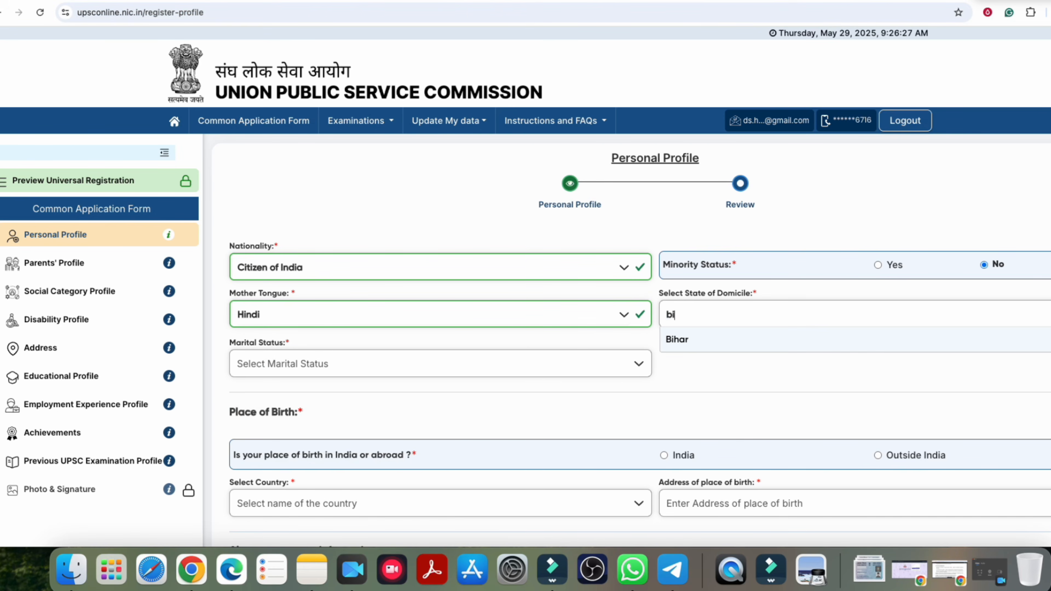
{"action": "key", "text": "BackSpace"}
{"action": "key", "text": "BackSpace"}
{"action": "key", "text": "BackSpace"}
{"action": "key", "text": "BackSpace"}
{"action": "key", "text": "BackSpace"}
{"action": "type", "text": "BIHAR"}
{"action": "left_click", "coordinate": [686, 348]}
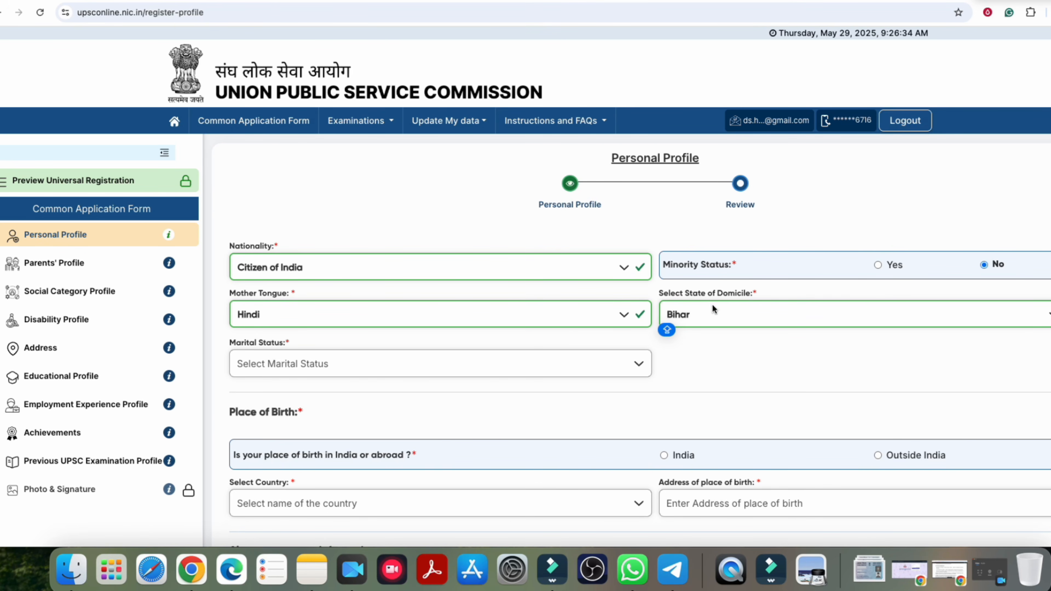
{"action": "scroll", "coordinate": [269, 365], "scroll_direction": "down", "scroll_amount": 1}
{"action": "left_click", "coordinate": [284, 331]}
Step: Set marital status to Unmarried and place of birth to India, state Bihar
{"action": "left_click", "coordinate": [273, 406]}
{"action": "scroll", "coordinate": [390, 355], "scroll_direction": "down", "scroll_amount": 3}
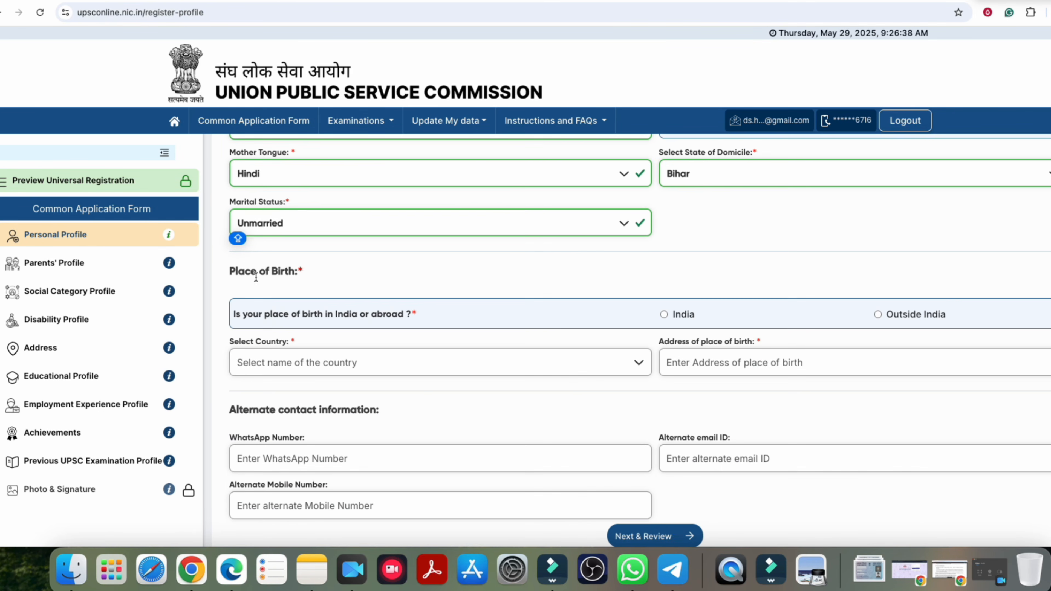
{"action": "scroll", "coordinate": [308, 285], "scroll_direction": "down", "scroll_amount": 1}
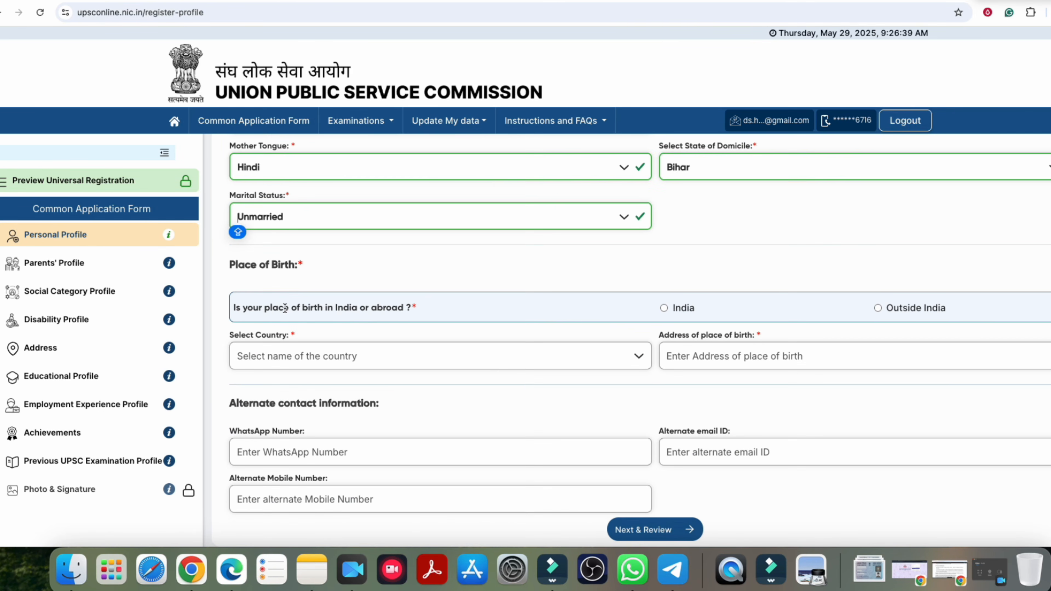
{"action": "left_click", "coordinate": [664, 308]}
{"action": "scroll", "coordinate": [538, 349], "scroll_direction": "down", "scroll_amount": 2}
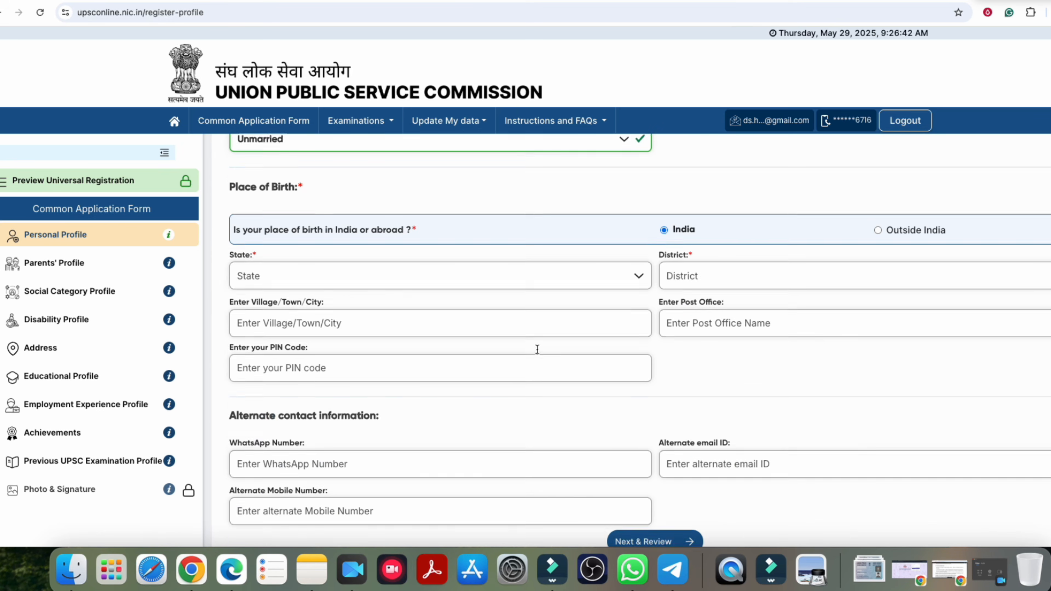
{"action": "left_click", "coordinate": [315, 265]}
{"action": "left_click", "coordinate": [244, 388]}
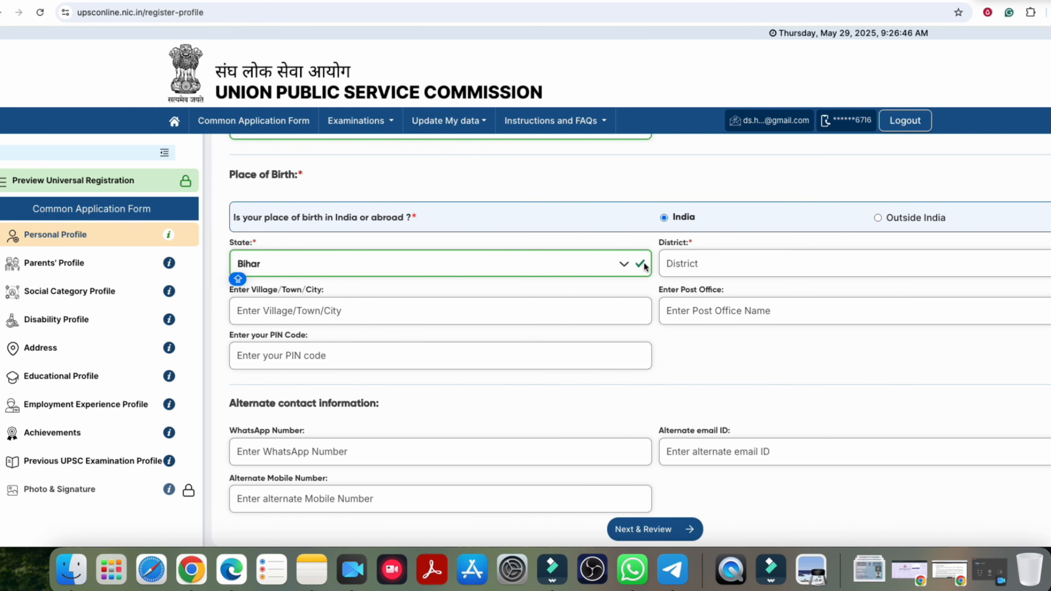
Step: Type GOP to try choosing Gopalganj as the birth district
{"action": "left_click", "coordinate": [709, 265]}
{"action": "left_click", "coordinate": [576, 258]}
{"action": "left_click", "coordinate": [576, 259]}
{"action": "type", "text": "GOP"}
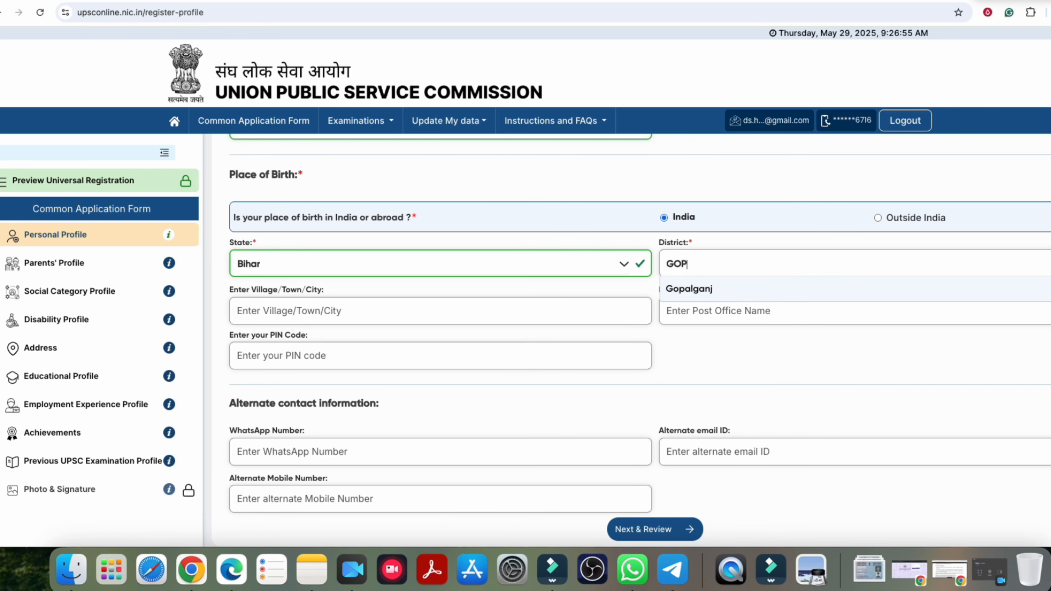
{"action": "left_click", "coordinate": [717, 288]}
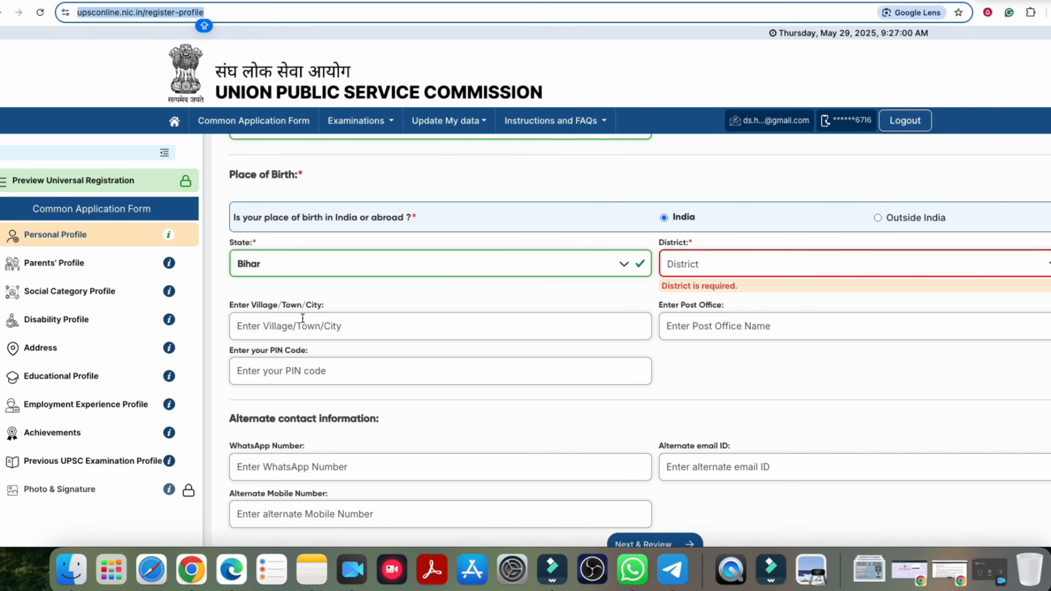
Step: Check the PIN code and alternate mobile number fields
{"action": "scroll", "coordinate": [718, 331], "scroll_direction": "down", "scroll_amount": 1}
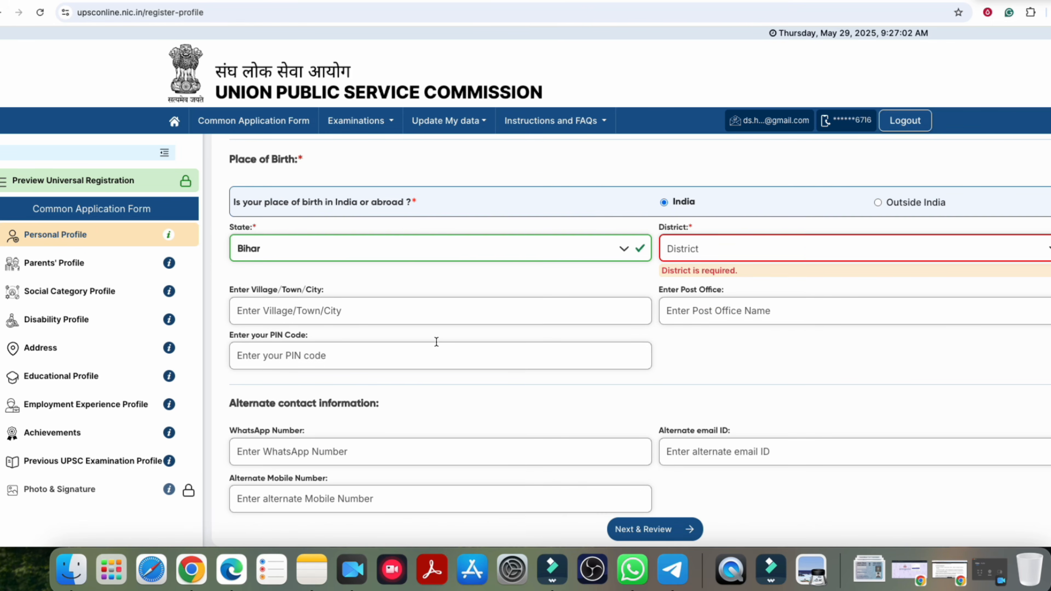
{"action": "left_click", "coordinate": [244, 360]}
{"action": "left_click_drag", "start_coordinate": [277, 407], "coordinate": [331, 405]}
{"action": "left_click", "coordinate": [340, 406]}
{"action": "left_click", "coordinate": [288, 495]}
{"action": "left_click_drag", "start_coordinate": [261, 406], "coordinate": [352, 406]}
Step: Submit the Personal Profile, confirm with Yes, and acknowledge the success message
{"action": "left_click", "coordinate": [350, 406]}
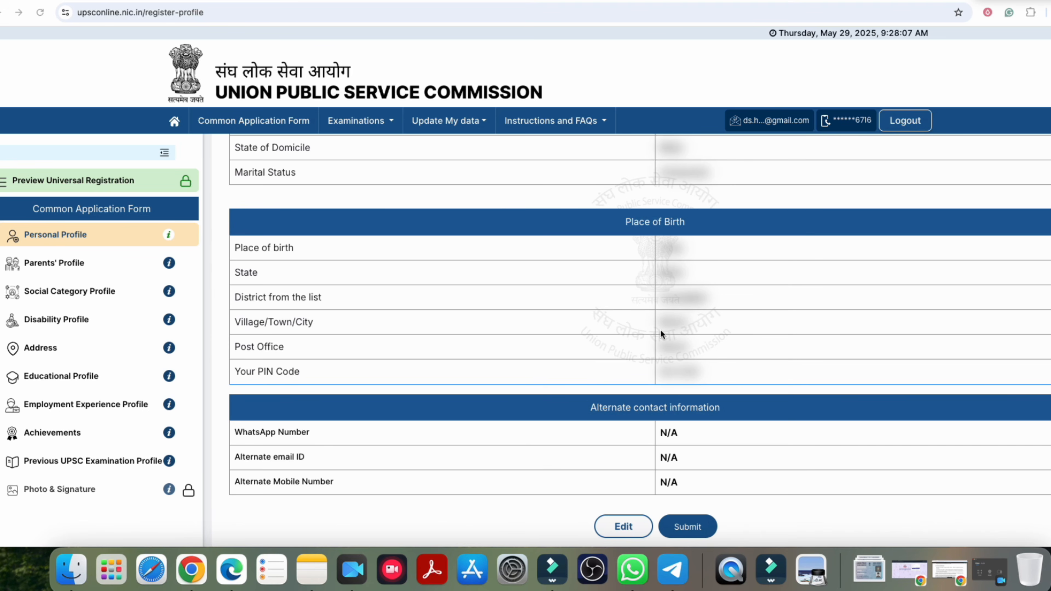
{"action": "left_click", "coordinate": [690, 526]}
{"action": "left_click", "coordinate": [531, 341]}
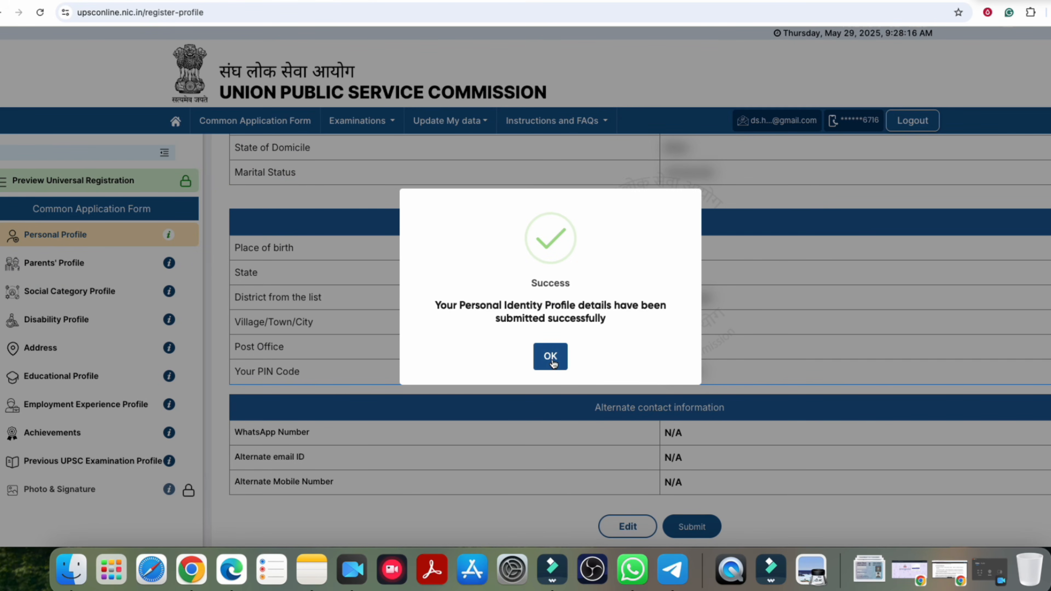
{"action": "left_click", "coordinate": [551, 358]}
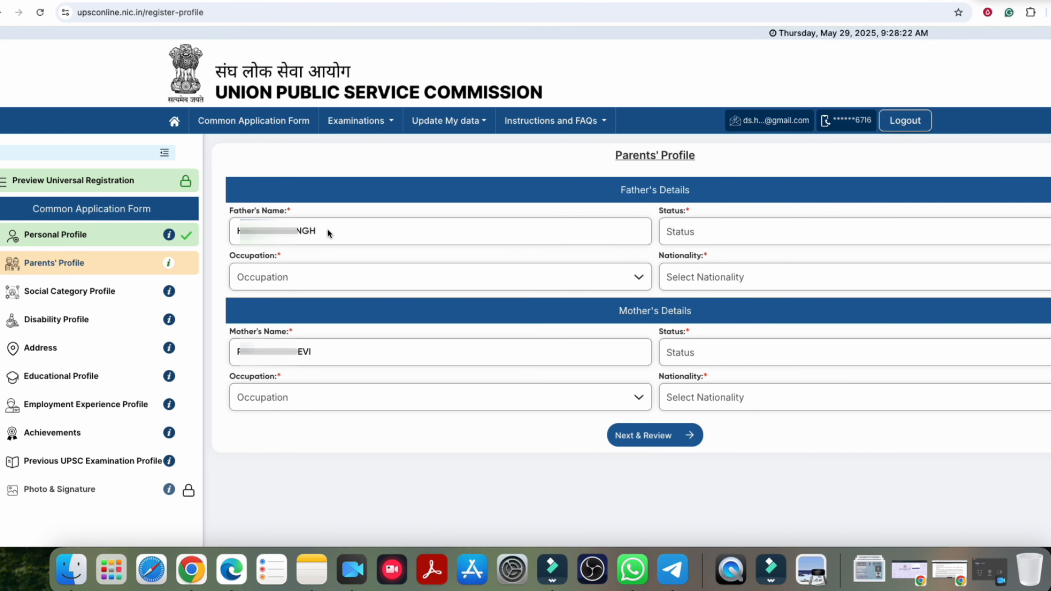
Step: Keep the father as Alive, set occupation Self Employed and nationality Citizen of India
{"action": "left_click", "coordinate": [700, 232]}
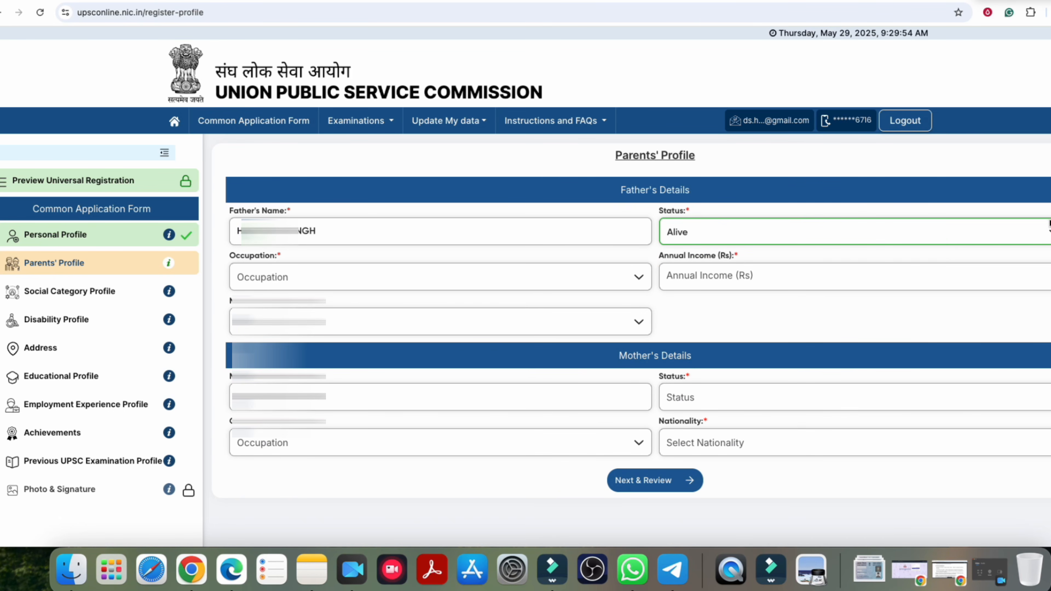
{"action": "left_click", "coordinate": [1049, 228]}
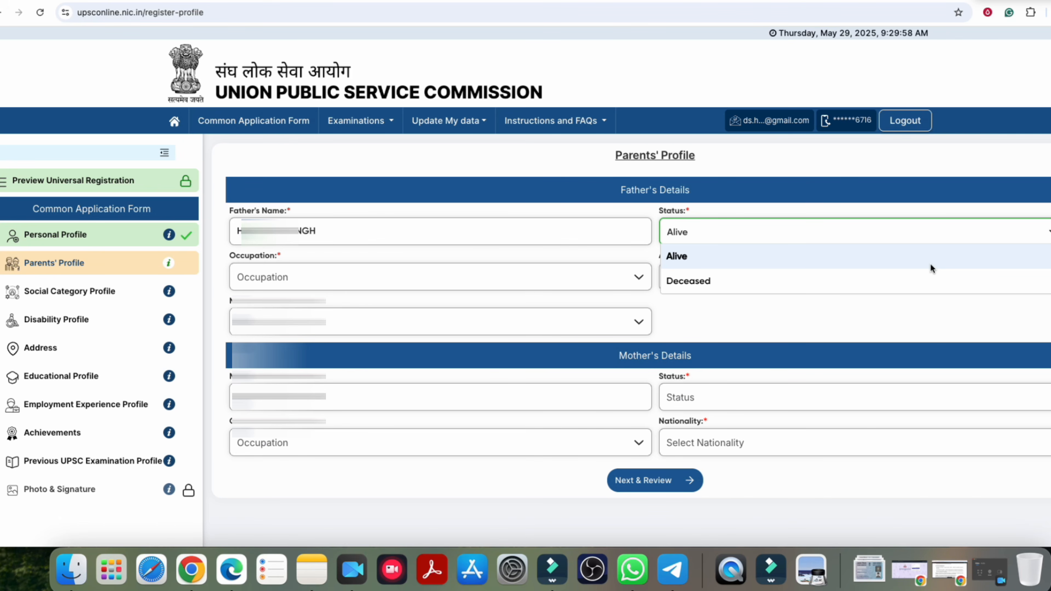
{"action": "left_click", "coordinate": [344, 277]}
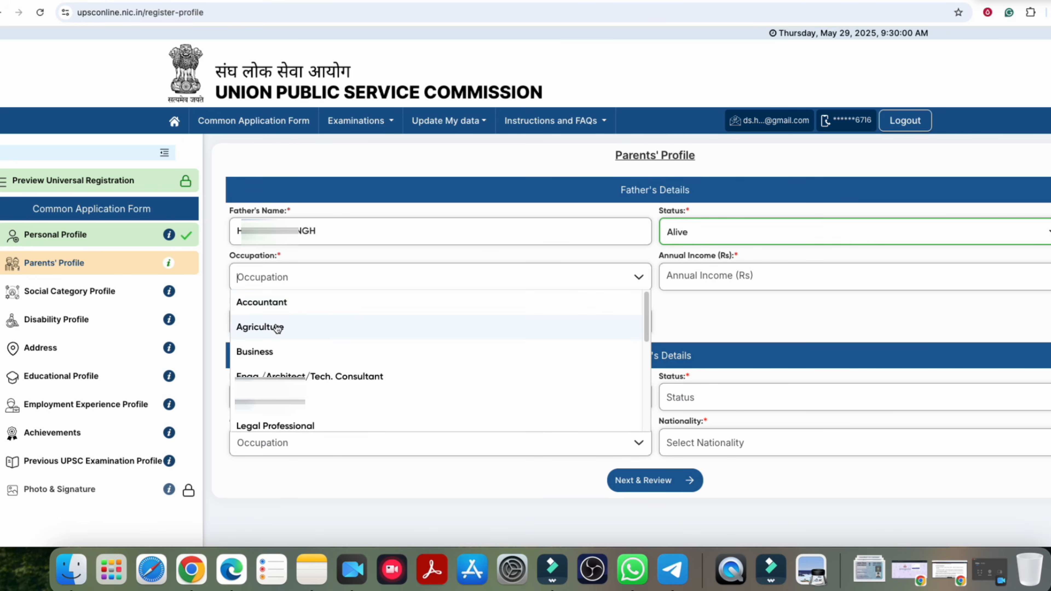
{"action": "scroll", "coordinate": [291, 370], "scroll_direction": "down", "scroll_amount": 5}
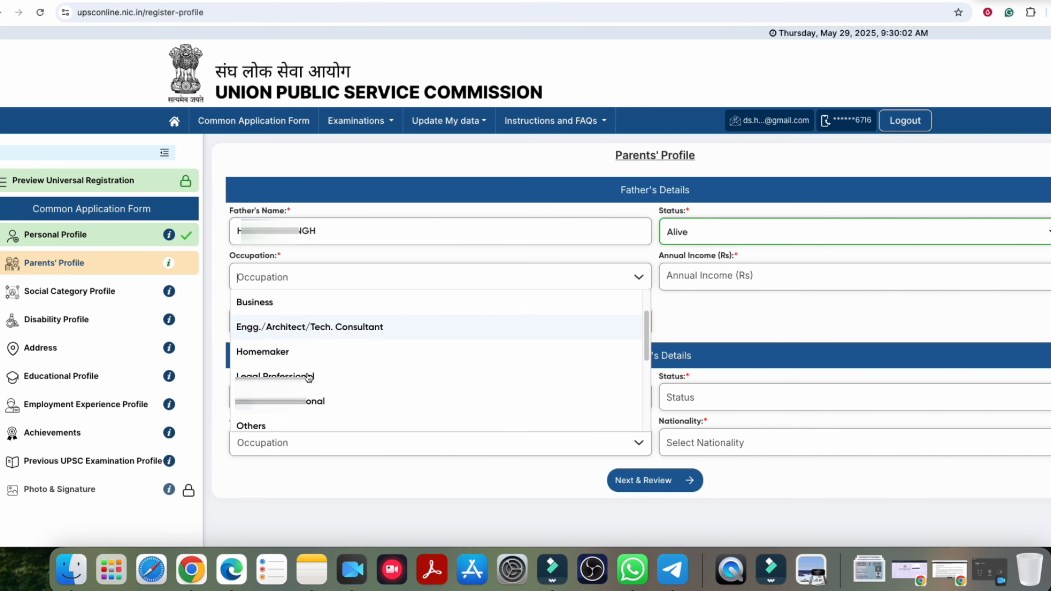
{"action": "scroll", "coordinate": [305, 370], "scroll_direction": "up", "scroll_amount": 5}
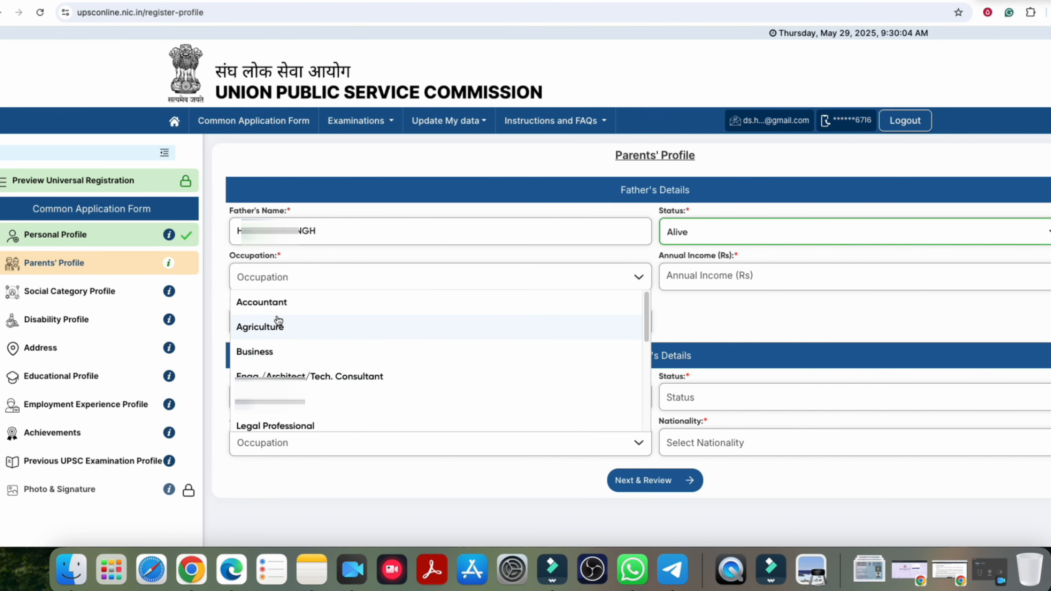
{"action": "scroll", "coordinate": [290, 361], "scroll_direction": "down", "scroll_amount": 5}
{"action": "scroll", "coordinate": [289, 352], "scroll_direction": "up", "scroll_amount": 2}
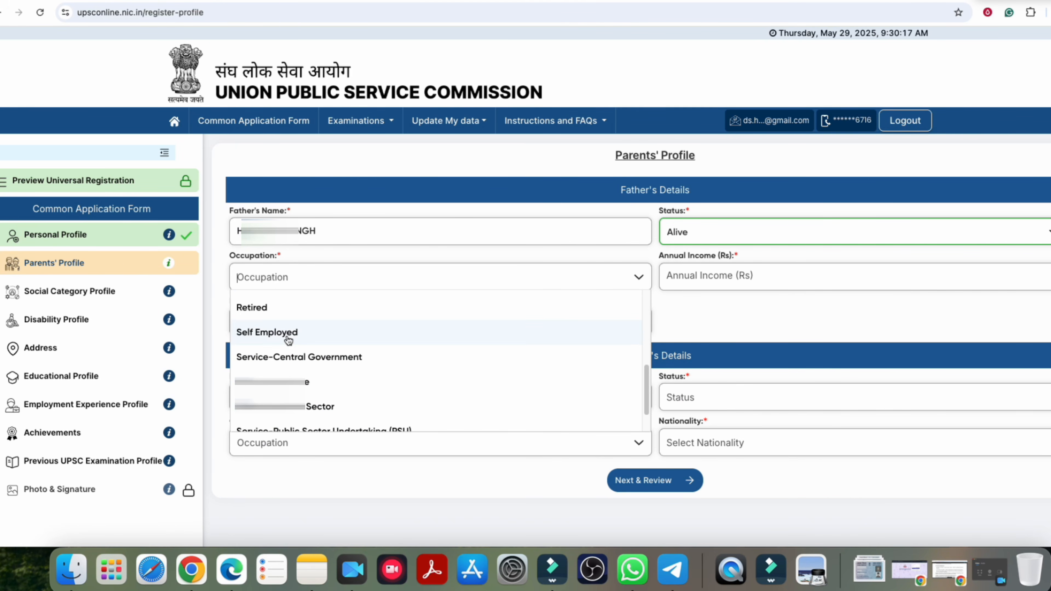
{"action": "left_click", "coordinate": [288, 341]}
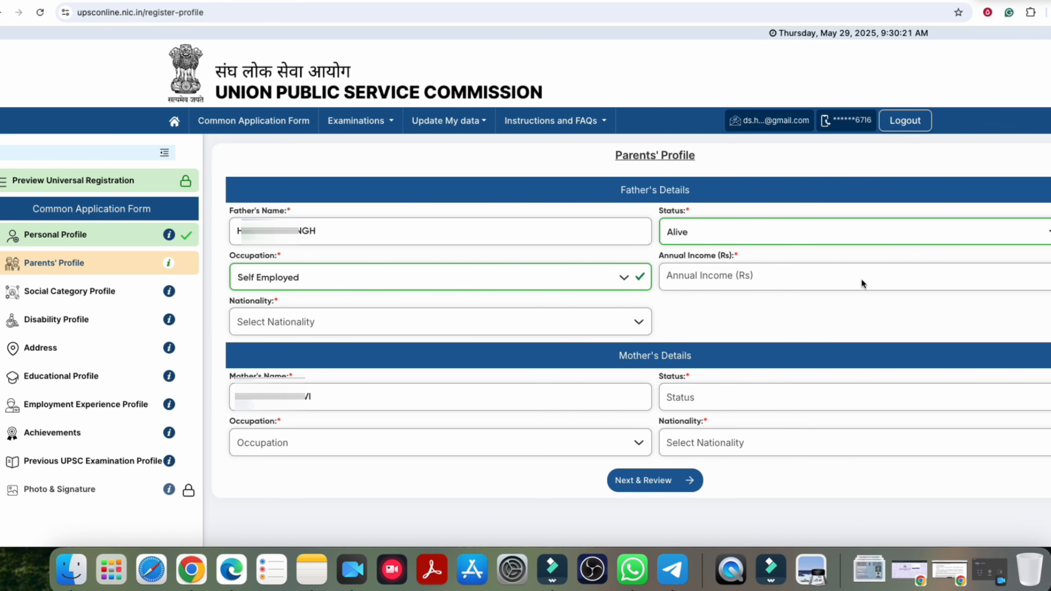
{"action": "left_click", "coordinate": [722, 277]}
{"action": "left_click", "coordinate": [299, 322]}
{"action": "left_click", "coordinate": [275, 347]}
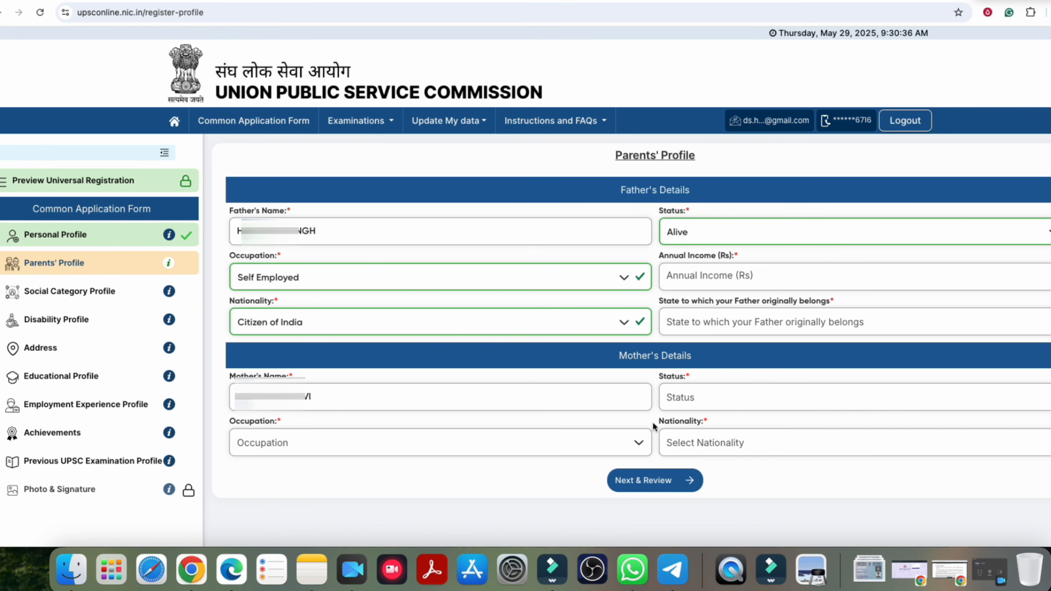
Step: Fill the mother's details: Alive, Agriculture, Citizen of India, home state Bihar
{"action": "left_click", "coordinate": [678, 400]}
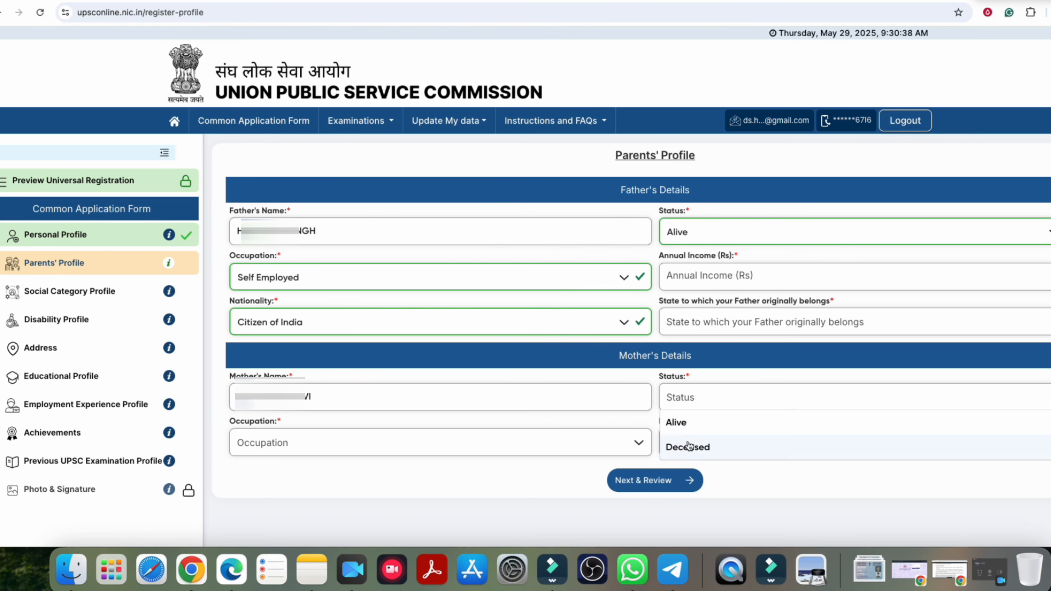
{"action": "left_click", "coordinate": [679, 423]}
{"action": "left_click", "coordinate": [295, 441]}
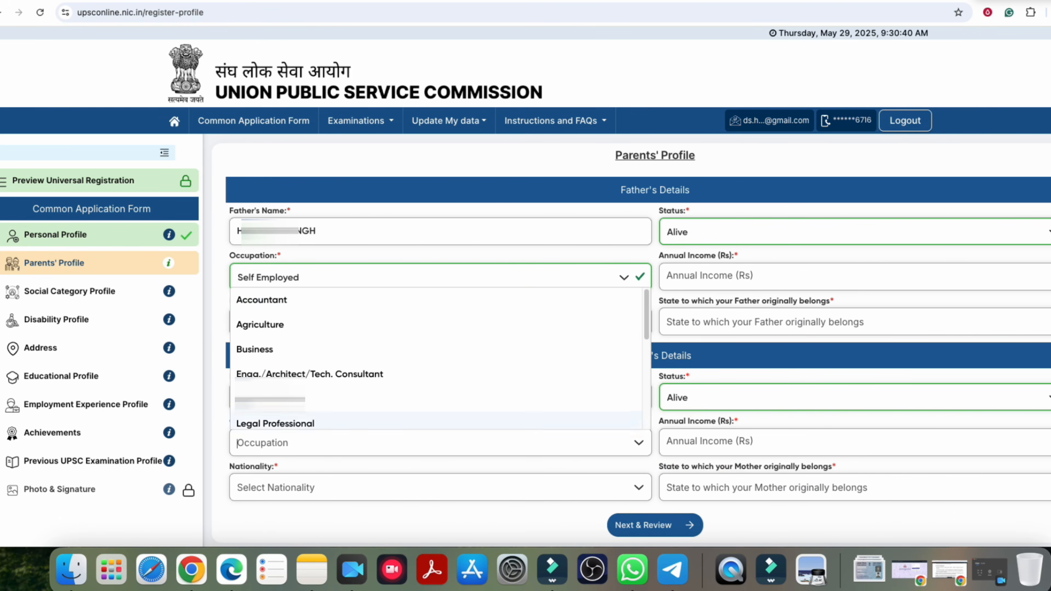
{"action": "scroll", "coordinate": [281, 348], "scroll_direction": "down", "scroll_amount": 2}
{"action": "scroll", "coordinate": [277, 342], "scroll_direction": "up", "scroll_amount": 2}
{"action": "left_click", "coordinate": [275, 331]}
{"action": "left_click", "coordinate": [716, 446]}
{"action": "left_click", "coordinate": [283, 492]}
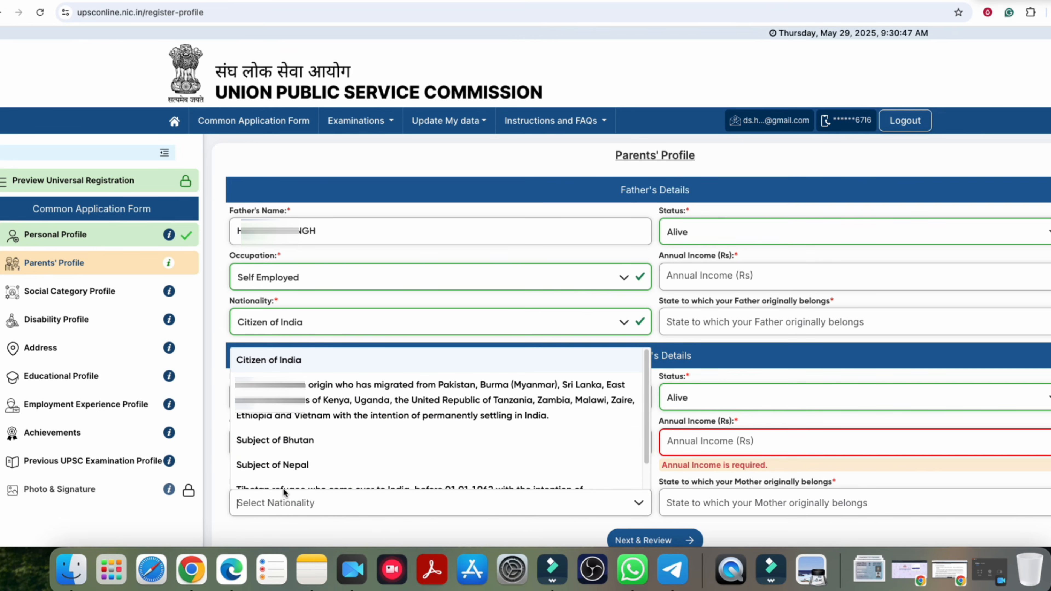
{"action": "left_click", "coordinate": [281, 426]}
{"action": "left_click", "coordinate": [726, 504]}
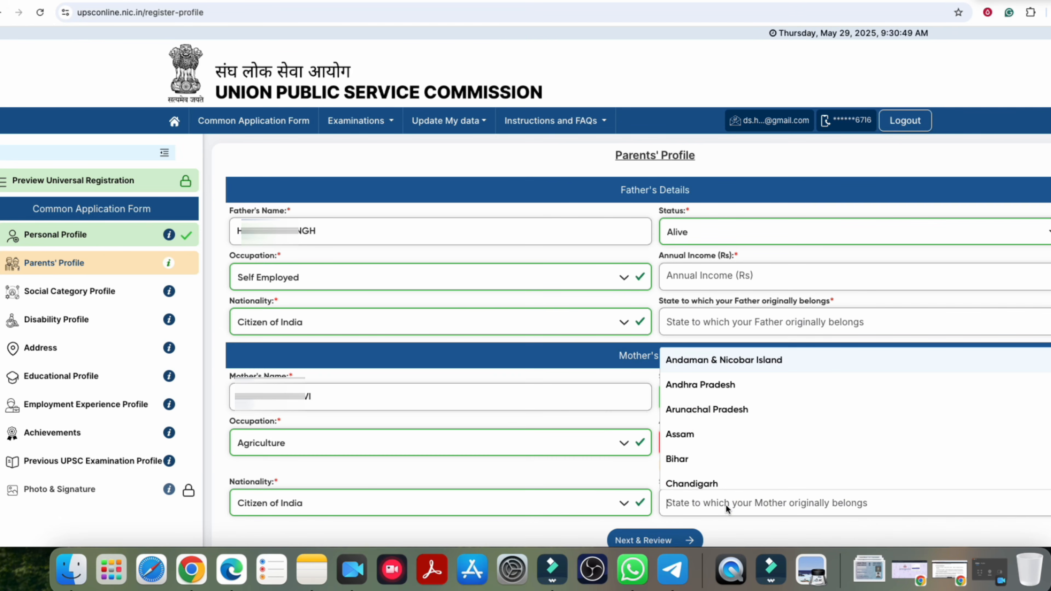
{"action": "left_click", "coordinate": [686, 460]}
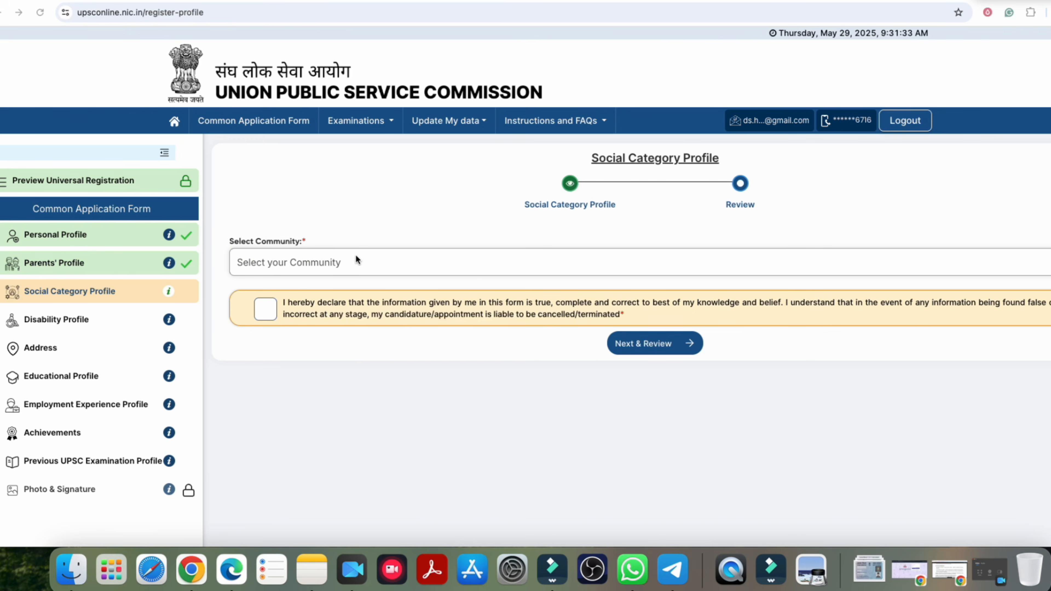
Step: Choose OBC as the community and answer No to the creamy layer question
{"action": "left_click", "coordinate": [293, 260]}
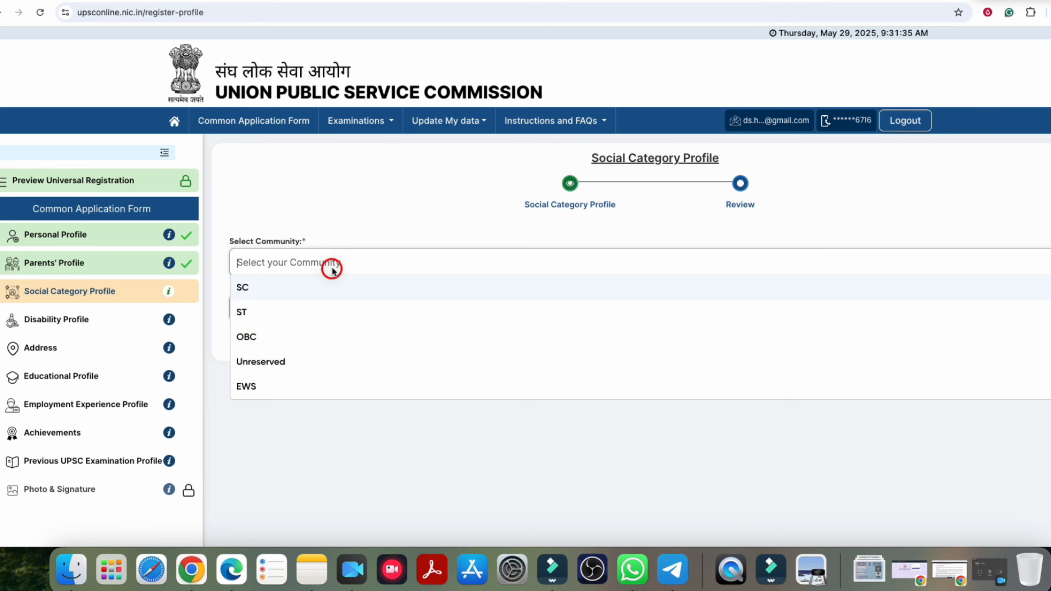
{"action": "left_click", "coordinate": [263, 336]}
{"action": "left_click", "coordinate": [310, 346]}
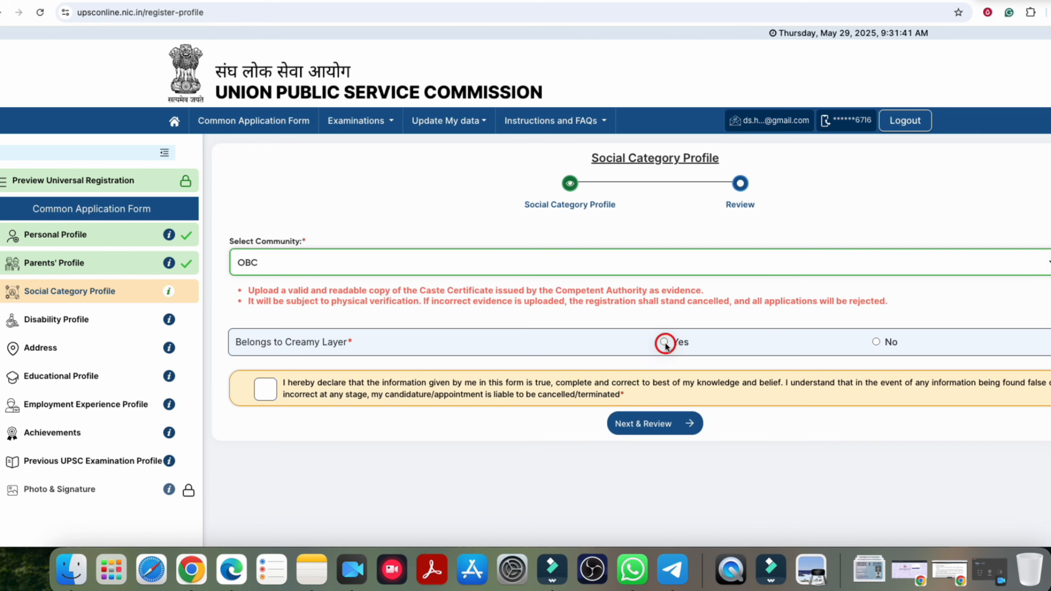
{"action": "left_click", "coordinate": [876, 342]}
{"action": "left_click", "coordinate": [521, 260]}
{"action": "key", "text": "Tab"}
{"action": "key", "text": "Tab"}
{"action": "key", "text": "shift+Tab"}
{"action": "key", "text": "space"}
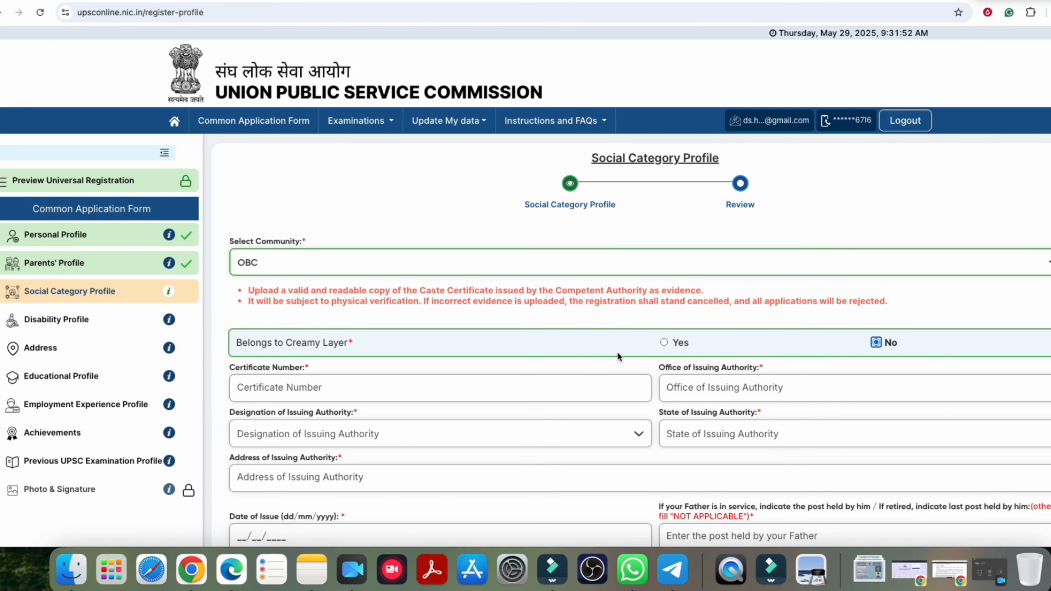
Step: Go through the caste certificate number, issuing office and issuing authority address fields
{"action": "scroll", "coordinate": [617, 352], "scroll_direction": "down", "scroll_amount": 3}
{"action": "left_click", "coordinate": [270, 258]}
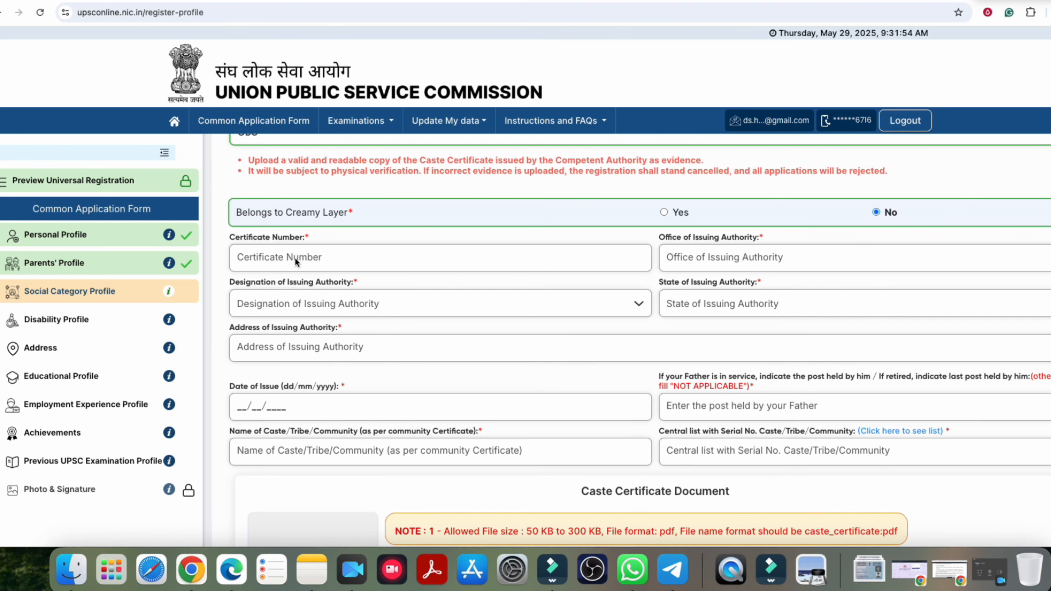
{"action": "left_click", "coordinate": [698, 258]}
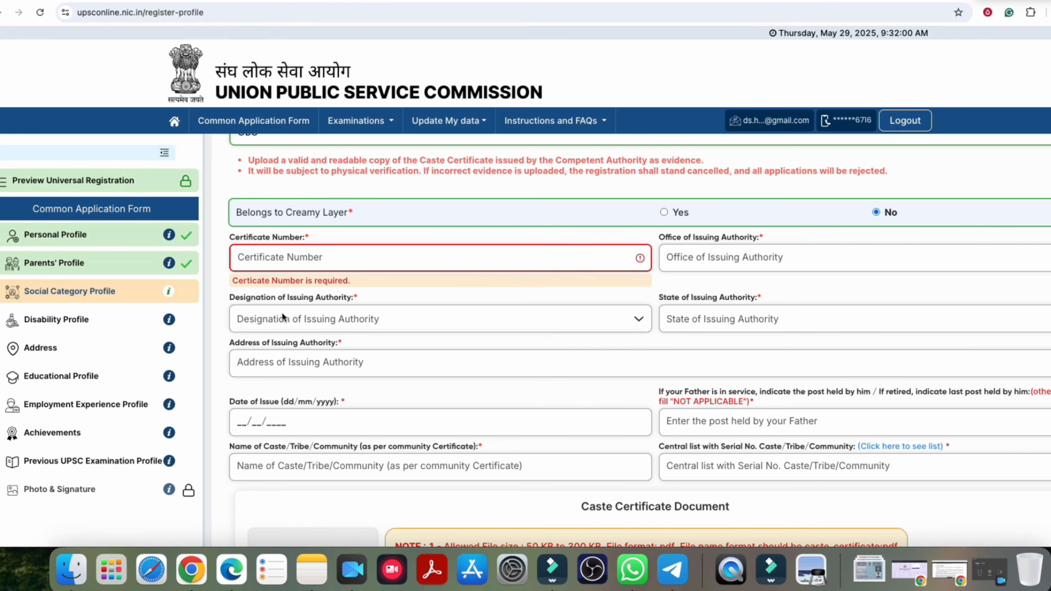
{"action": "left_click_drag", "start_coordinate": [272, 298], "coordinate": [338, 298]}
{"action": "left_click", "coordinate": [325, 301]}
{"action": "left_click_drag", "start_coordinate": [255, 341], "coordinate": [301, 341]}
{"action": "left_click", "coordinate": [301, 342]}
{"action": "scroll", "coordinate": [280, 364], "scroll_direction": "down", "scroll_amount": 1}
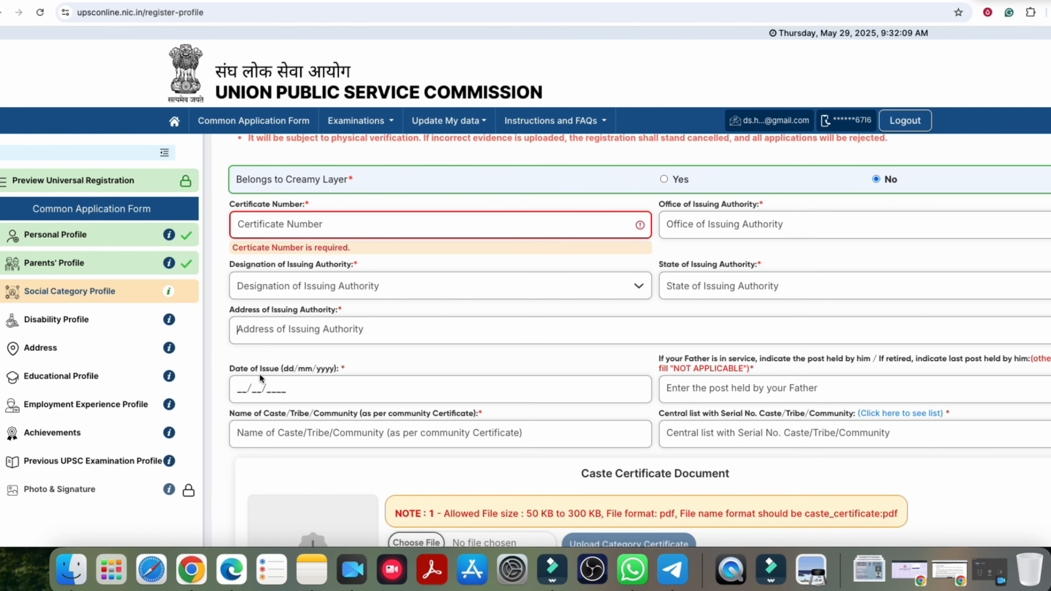
{"action": "left_click", "coordinate": [260, 374]}
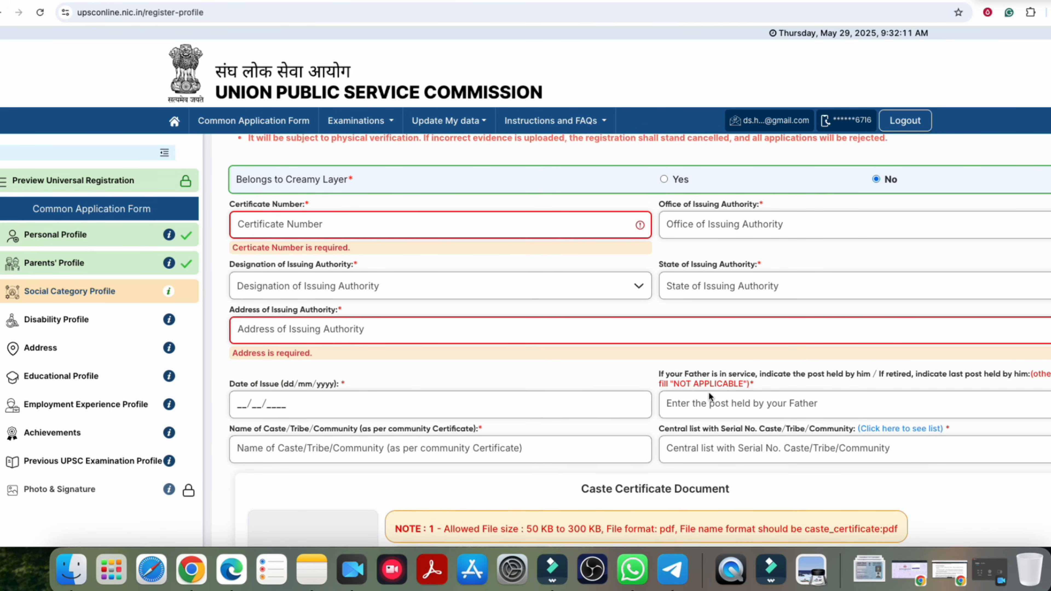
{"action": "scroll", "coordinate": [755, 414], "scroll_direction": "down", "scroll_amount": 1}
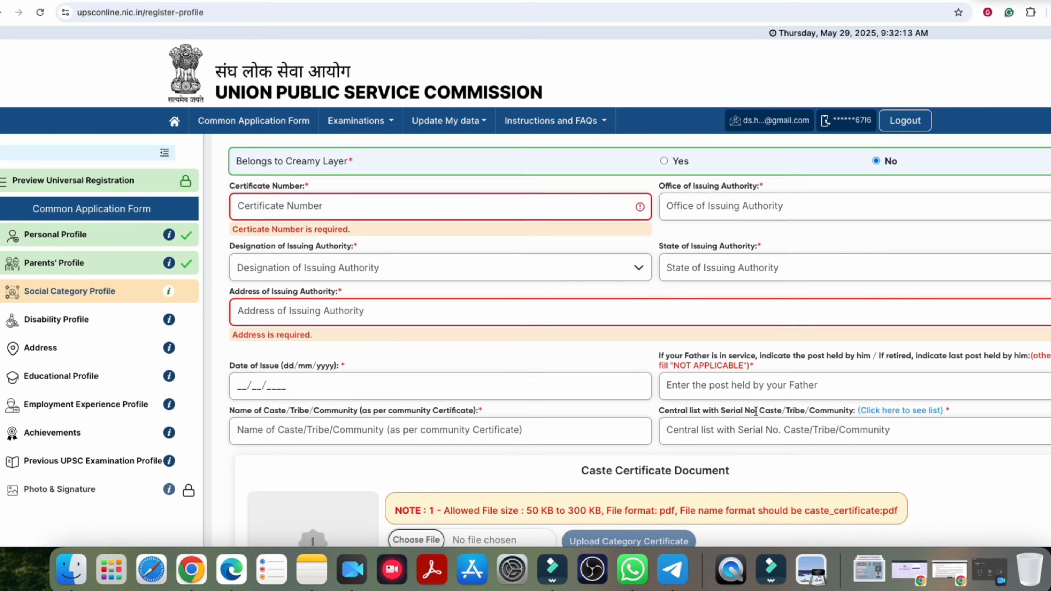
{"action": "scroll", "coordinate": [687, 277], "scroll_direction": "down", "scroll_amount": 3}
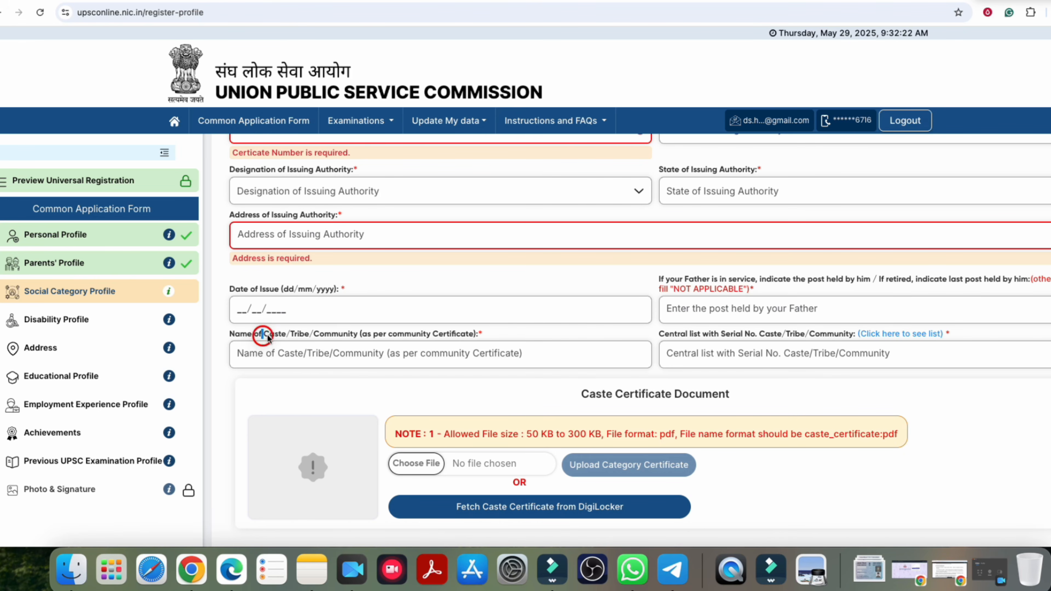
Step: Visit the Caste/Tribe/Community name field and scroll through the rest of the form
{"action": "left_click", "coordinate": [299, 350]}
{"action": "left_click", "coordinate": [768, 334]}
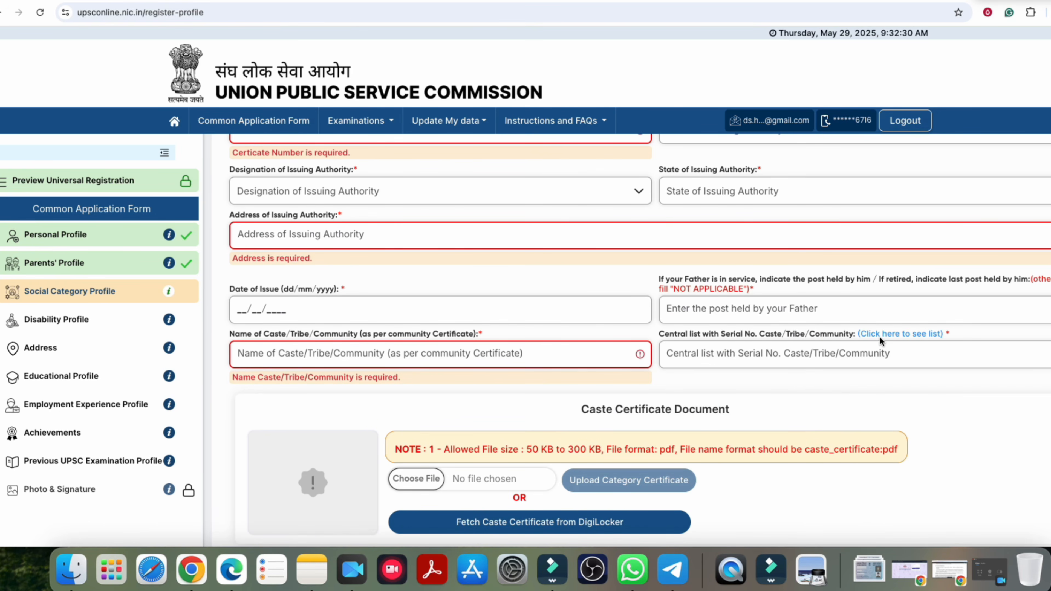
{"action": "scroll", "coordinate": [873, 341], "scroll_direction": "down", "scroll_amount": 1}
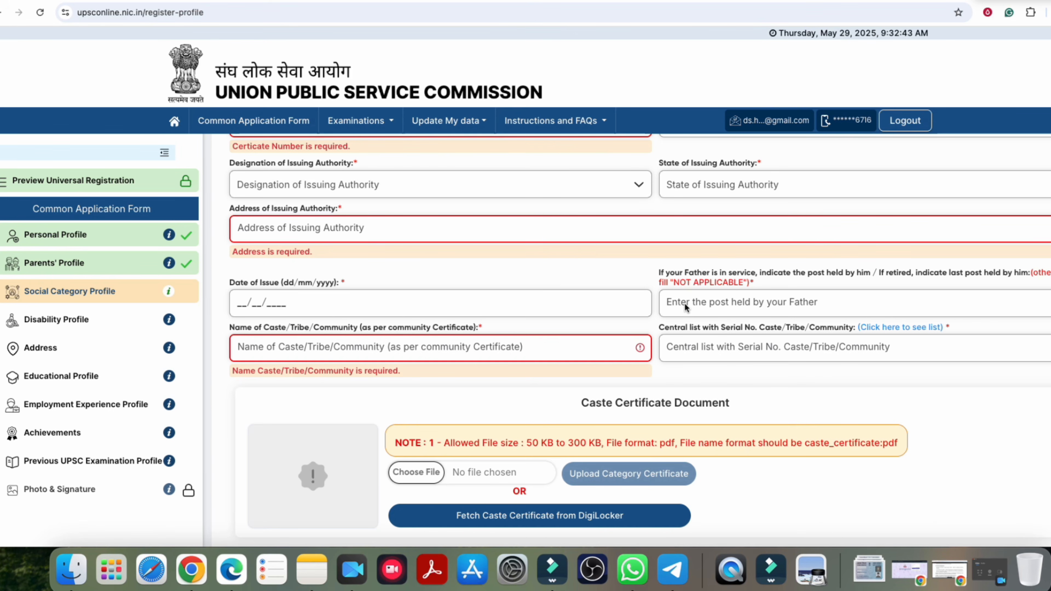
{"action": "scroll", "coordinate": [509, 412], "scroll_direction": "down", "scroll_amount": 5}
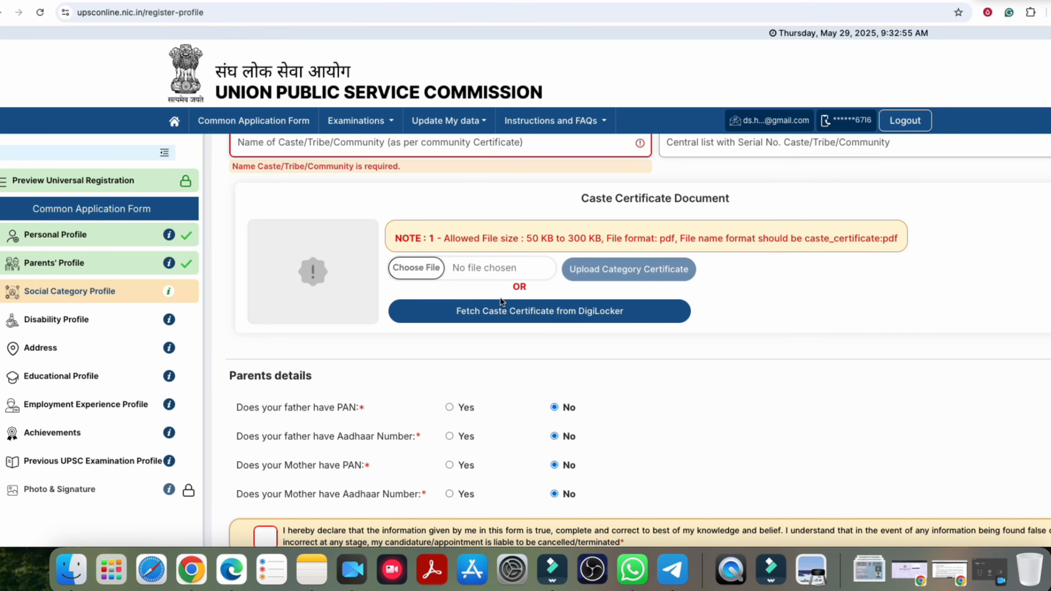
{"action": "scroll", "coordinate": [538, 317], "scroll_direction": "down", "scroll_amount": 2}
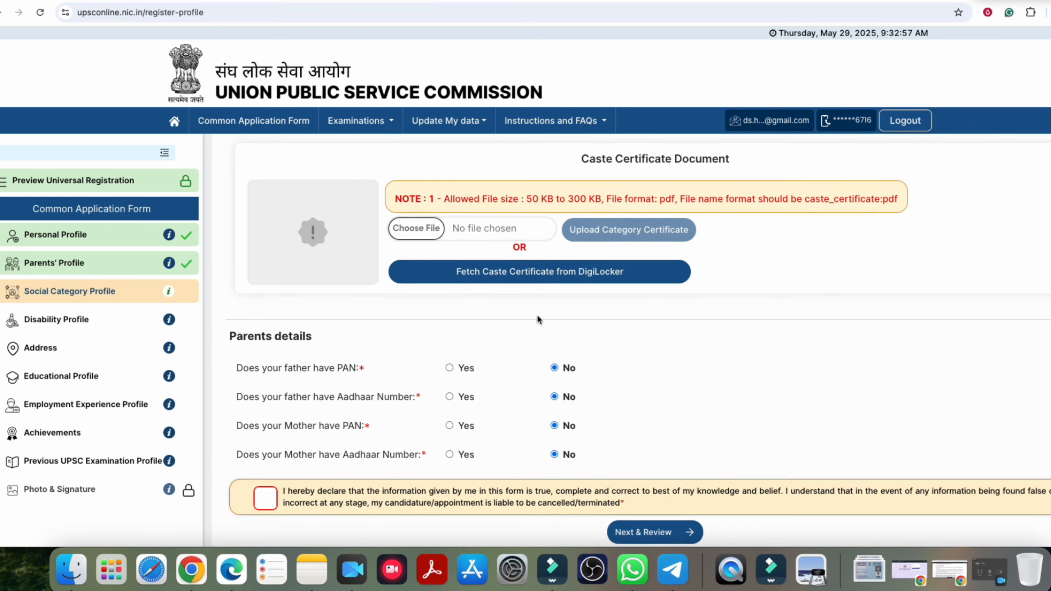
{"action": "scroll", "coordinate": [537, 316], "scroll_direction": "up", "scroll_amount": 10}
{"action": "left_click", "coordinate": [360, 260]}
Step: Check the community dropdown, leaving OBC for now, and scroll over the Social Category form
{"action": "left_click", "coordinate": [357, 260]}
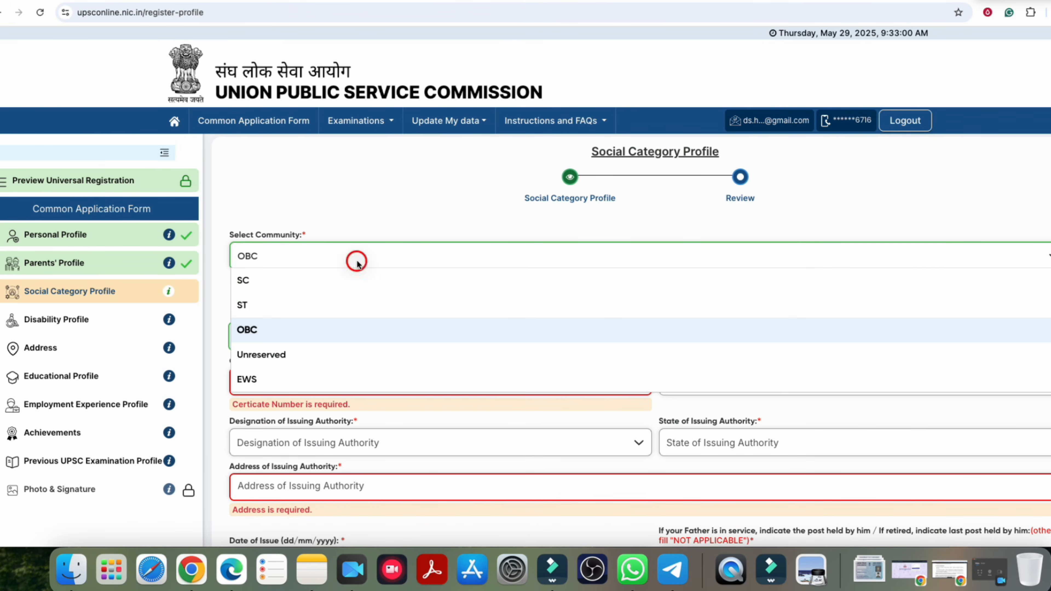
{"action": "left_click", "coordinate": [406, 222]}
{"action": "scroll", "coordinate": [628, 335], "scroll_direction": "down", "scroll_amount": 1}
{"action": "scroll", "coordinate": [628, 339], "scroll_direction": "down", "scroll_amount": 1}
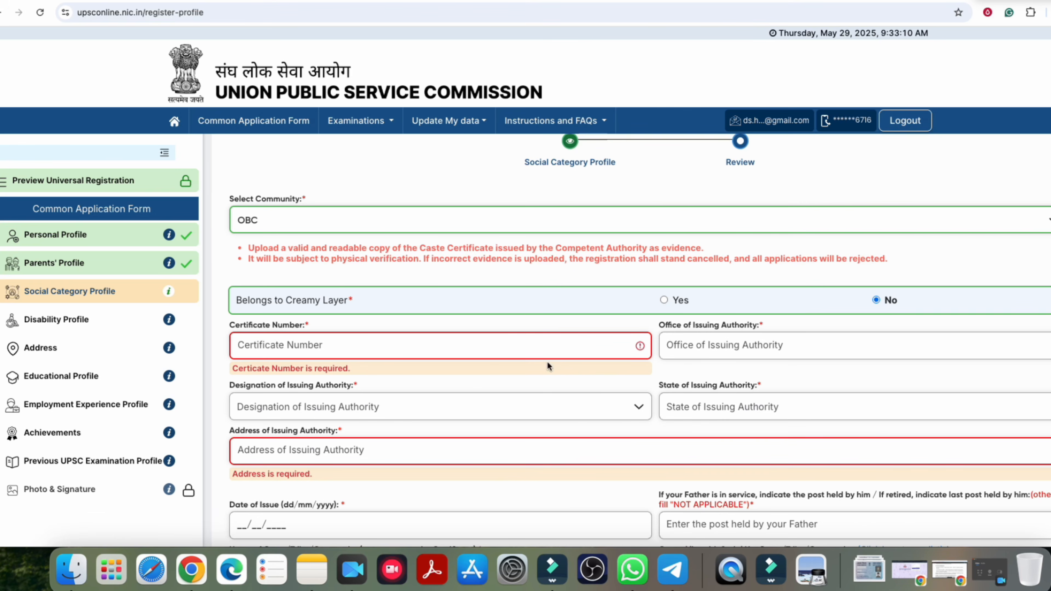
{"action": "scroll", "coordinate": [513, 377], "scroll_direction": "down", "scroll_amount": 4}
{"action": "scroll", "coordinate": [484, 361], "scroll_direction": "up", "scroll_amount": 3}
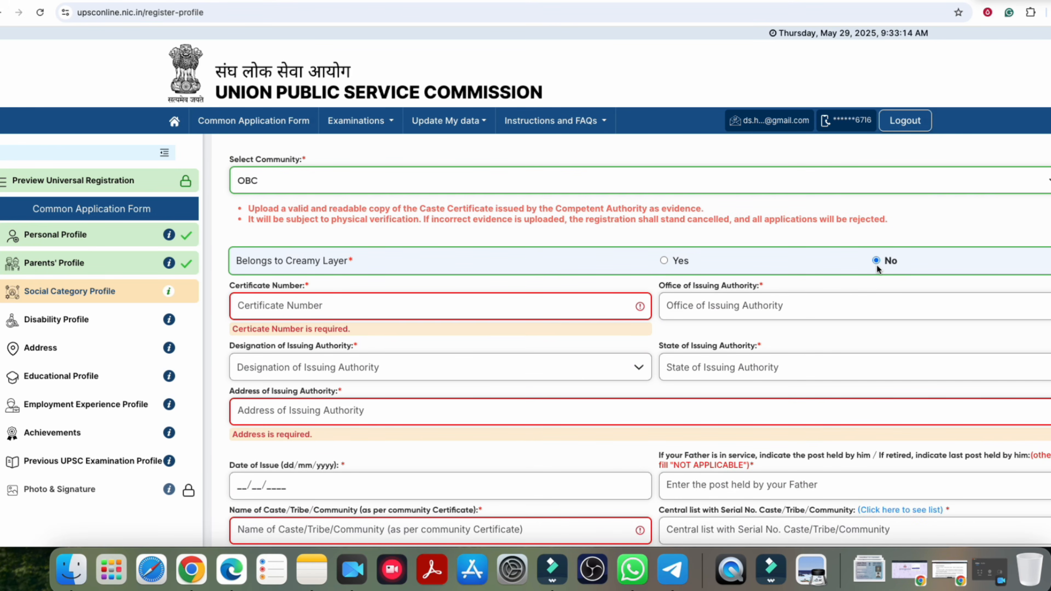
{"action": "scroll", "coordinate": [475, 358], "scroll_direction": "up", "scroll_amount": 2}
{"action": "scroll", "coordinate": [483, 362], "scroll_direction": "down", "scroll_amount": 4}
{"action": "scroll", "coordinate": [481, 356], "scroll_direction": "up", "scroll_amount": 1}
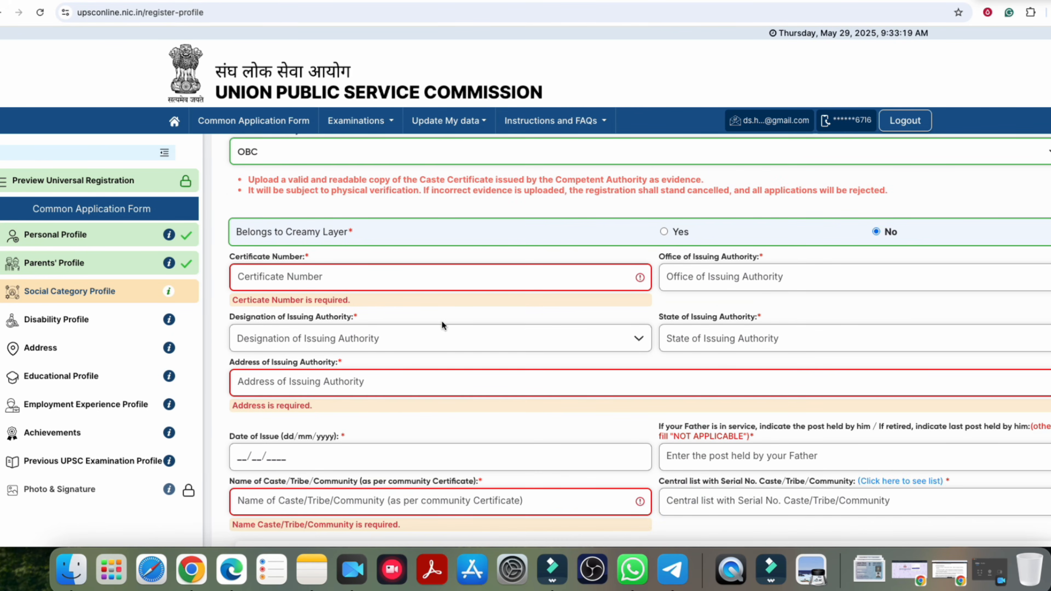
{"action": "scroll", "coordinate": [442, 322], "scroll_direction": "down", "scroll_amount": 4}
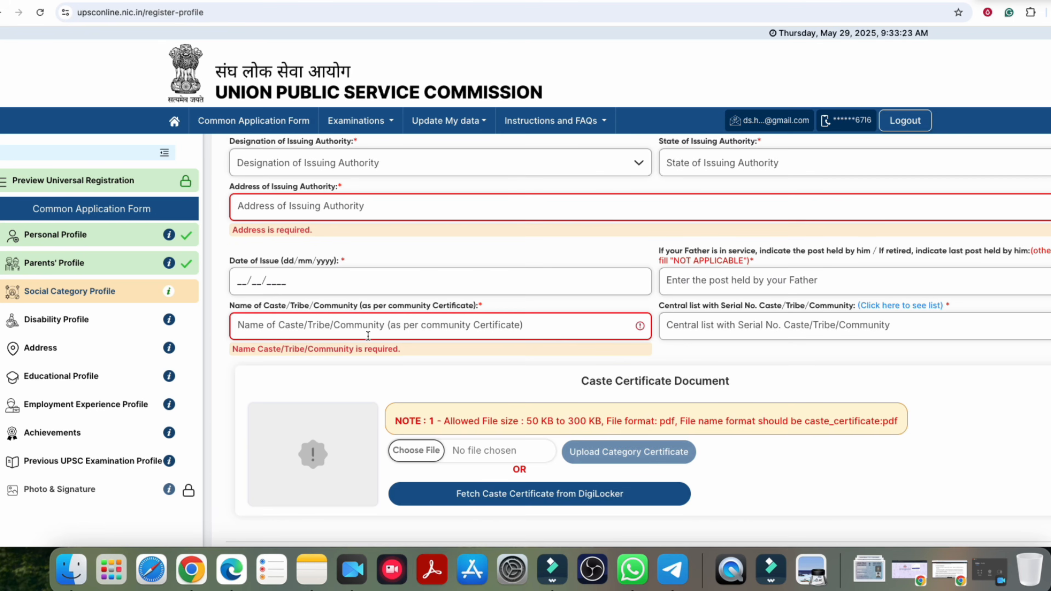
{"action": "scroll", "coordinate": [349, 328], "scroll_direction": "up", "scroll_amount": 5}
{"action": "left_click", "coordinate": [286, 257]}
Step: Change the community to ST and set the designation to Deputy Revenue officer not below Tehsildar
{"action": "left_click", "coordinate": [262, 305]}
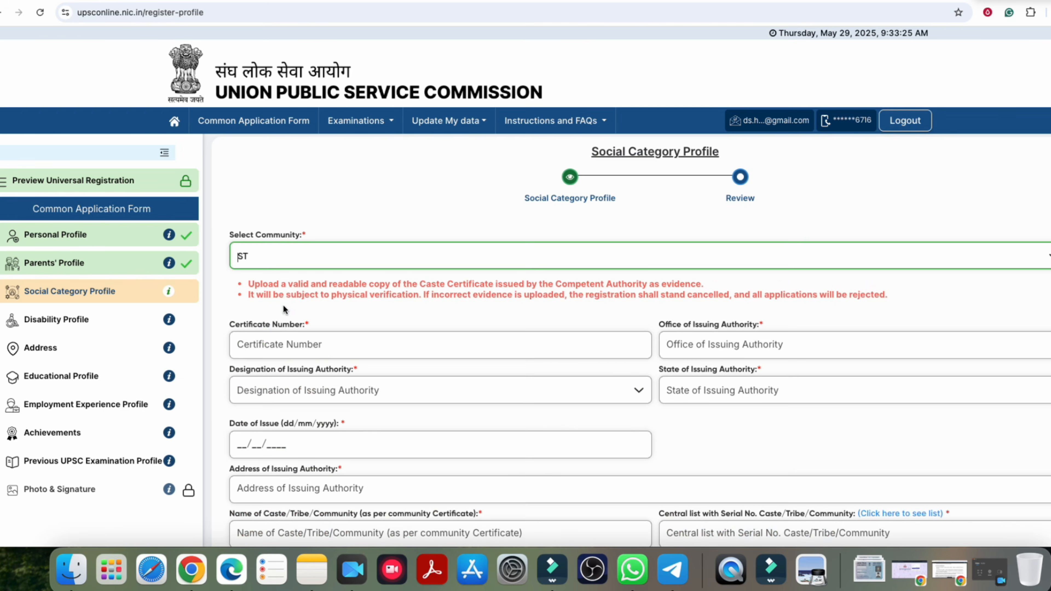
{"action": "scroll", "coordinate": [286, 304], "scroll_direction": "down", "scroll_amount": 4}
{"action": "scroll", "coordinate": [418, 305], "scroll_direction": "up", "scroll_amount": 1}
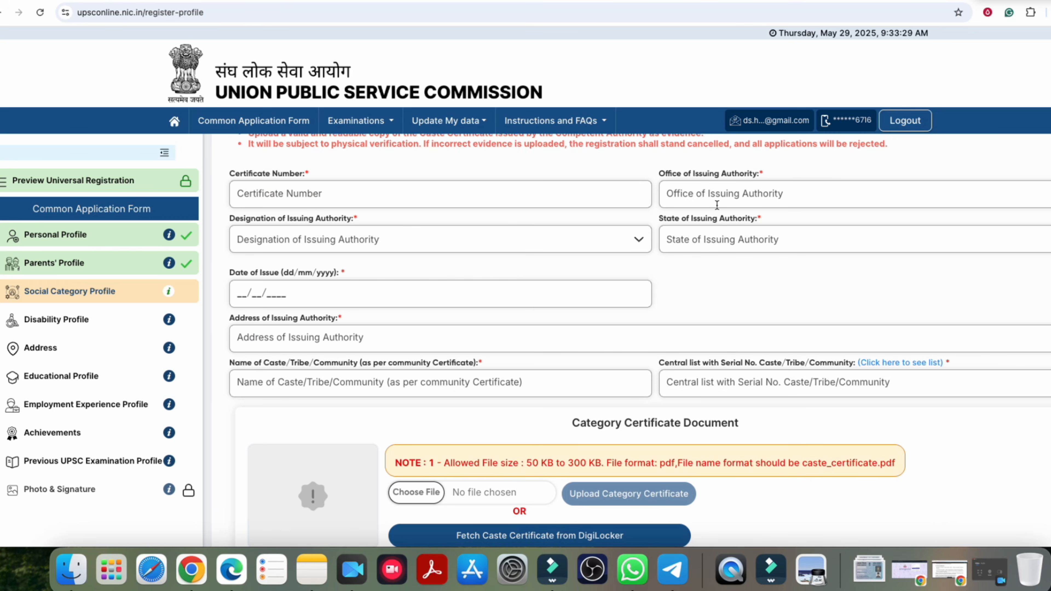
{"action": "left_click", "coordinate": [315, 234]}
{"action": "left_click", "coordinate": [707, 245]}
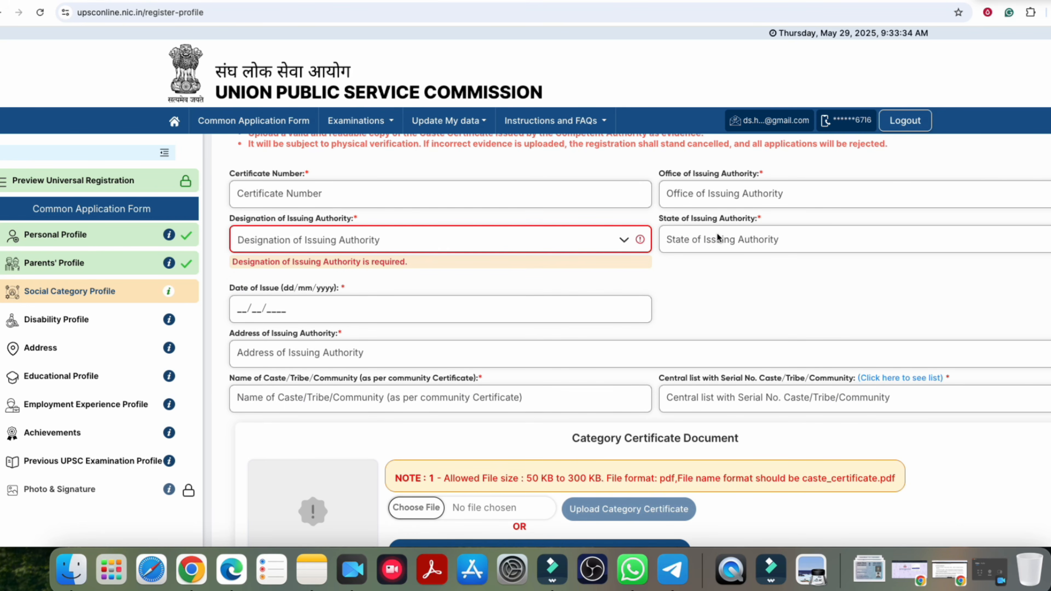
{"action": "left_click", "coordinate": [525, 241]}
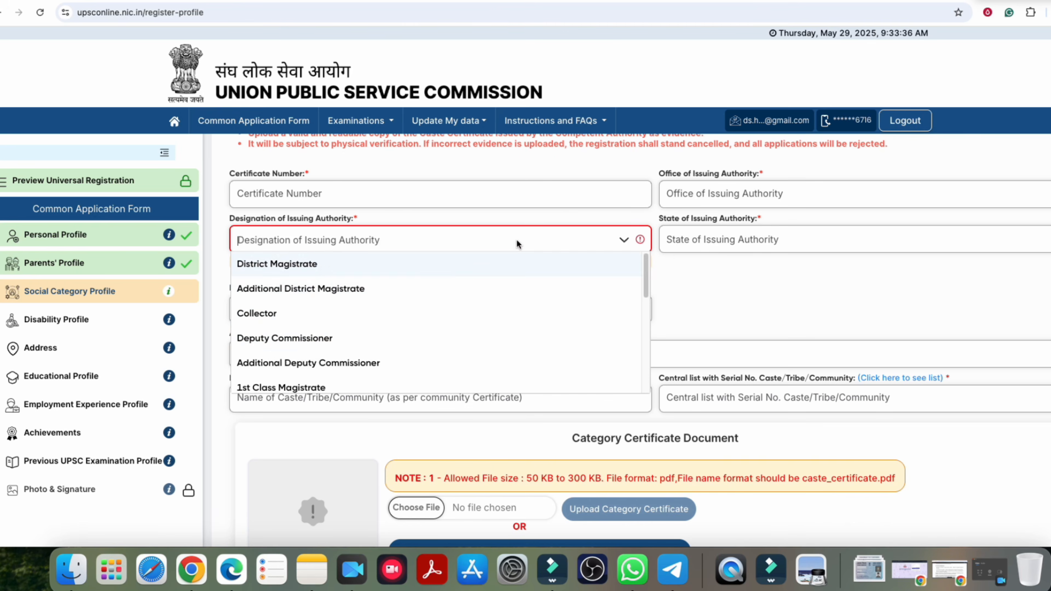
{"action": "scroll", "coordinate": [327, 344], "scroll_direction": "down", "scroll_amount": 5}
{"action": "scroll", "coordinate": [286, 366], "scroll_direction": "down", "scroll_amount": 1}
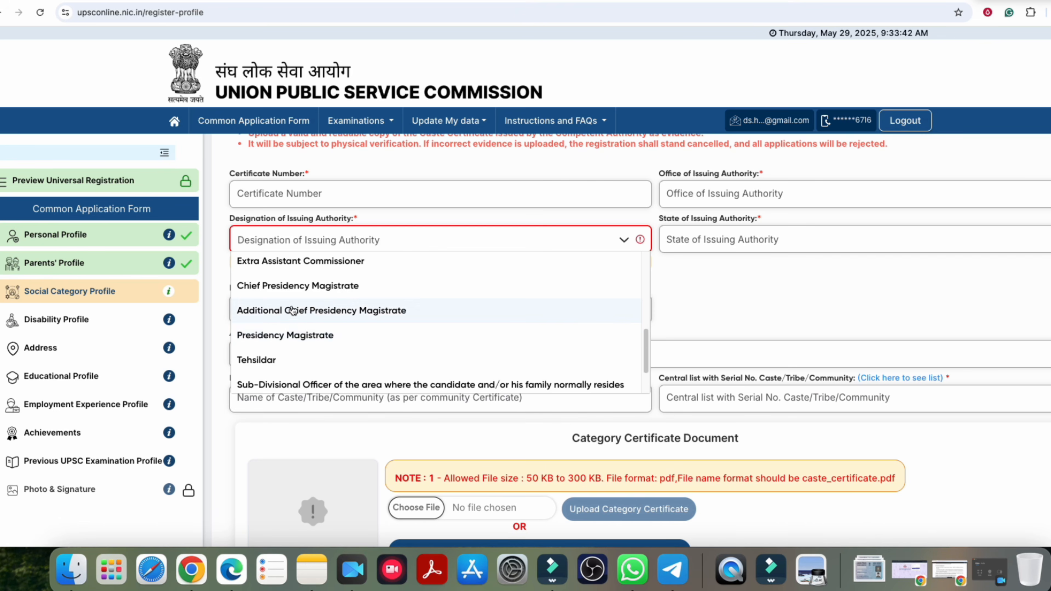
{"action": "scroll", "coordinate": [333, 361], "scroll_direction": "down", "scroll_amount": 3}
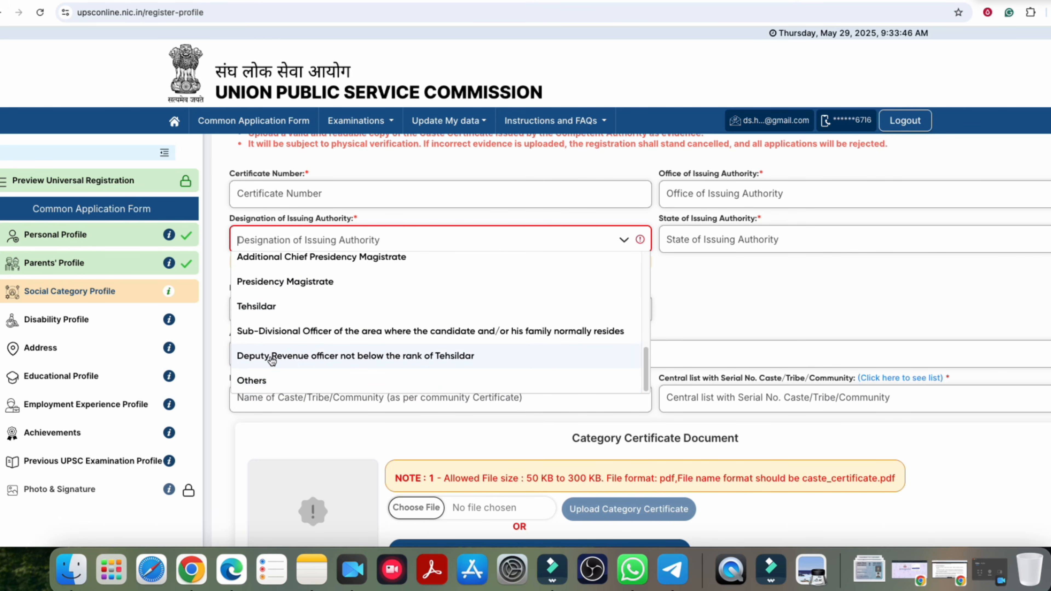
{"action": "left_click", "coordinate": [400, 362]}
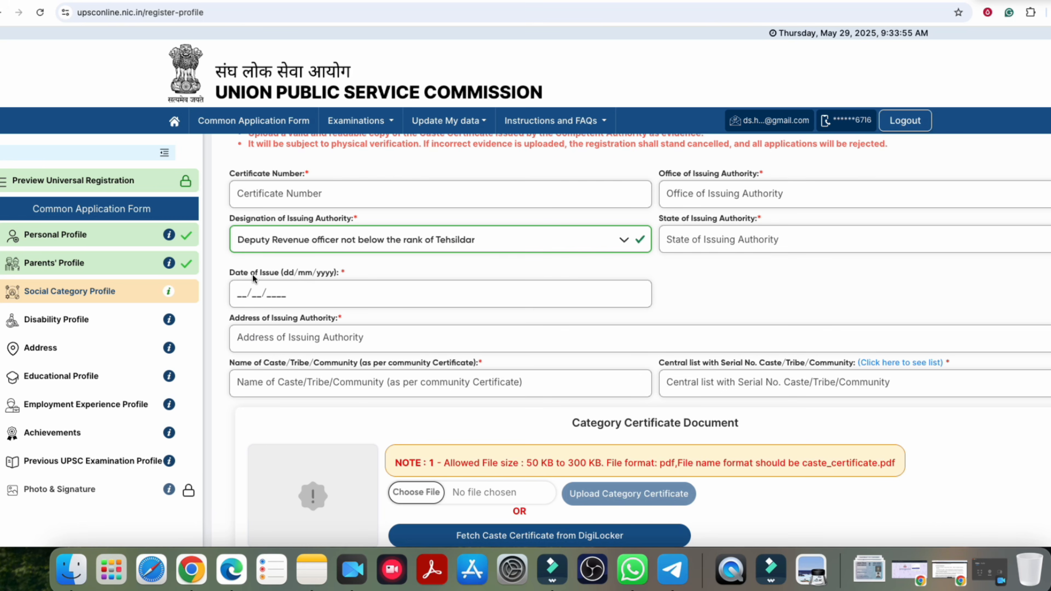
Step: Pass through the issuing address and community name fields, then open the official Scheduled Tribes list
{"action": "left_click_drag", "start_coordinate": [312, 323], "coordinate": [316, 328]}
{"action": "left_click", "coordinate": [266, 344]}
{"action": "left_click", "coordinate": [303, 385]}
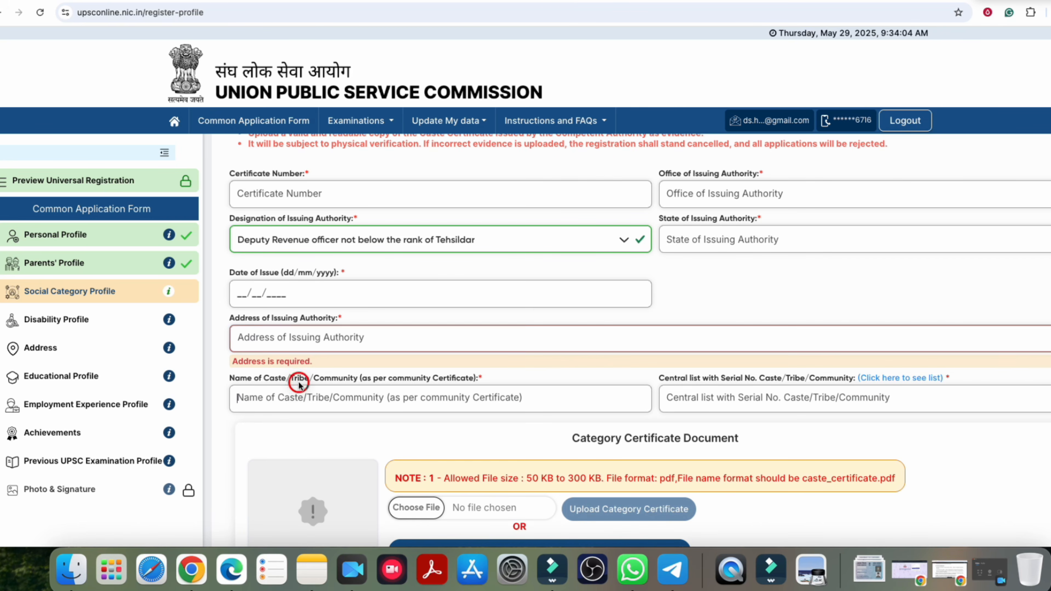
{"action": "left_click", "coordinate": [727, 404]}
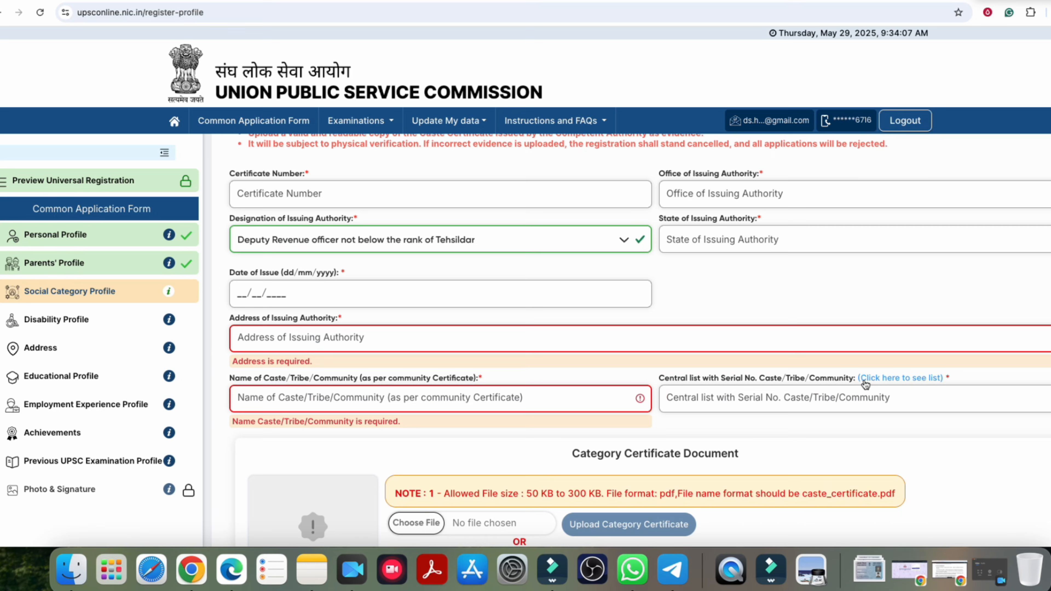
{"action": "left_click", "coordinate": [865, 384]}
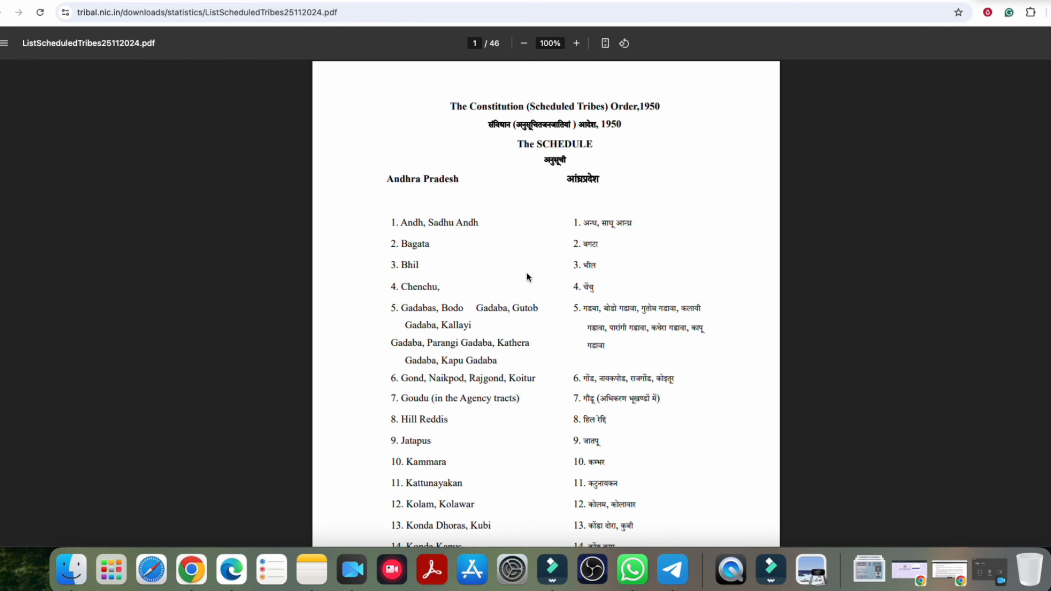
Step: Zoom the Scheduled Tribes PDF to 150%, mark Bagata, Bhil and Chenchu, then return to the form
{"action": "left_click", "coordinate": [576, 43]}
{"action": "left_click", "coordinate": [576, 43]}
{"action": "left_click", "coordinate": [576, 43]}
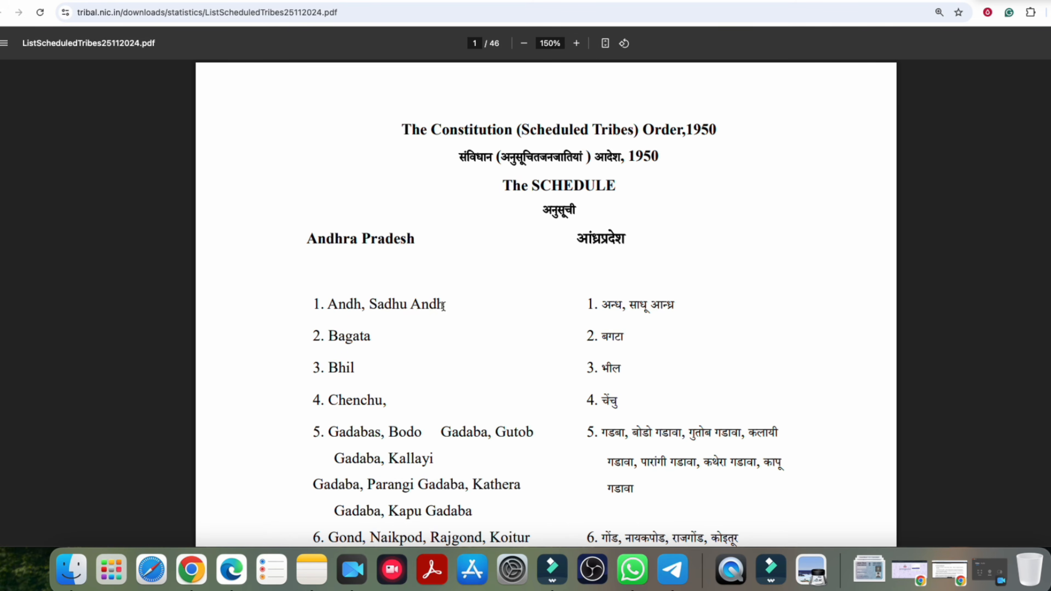
{"action": "left_click", "coordinate": [319, 305]}
{"action": "left_click_drag", "start_coordinate": [329, 305], "coordinate": [446, 307]}
{"action": "left_click_drag", "start_coordinate": [327, 342], "coordinate": [373, 340]}
{"action": "left_click_drag", "start_coordinate": [330, 368], "coordinate": [371, 368]}
{"action": "left_click_drag", "start_coordinate": [330, 400], "coordinate": [387, 400]}
{"action": "scroll", "coordinate": [612, 364], "scroll_direction": "down", "scroll_amount": 15}
{"action": "scroll", "coordinate": [611, 363], "scroll_direction": "down", "scroll_amount": 20}
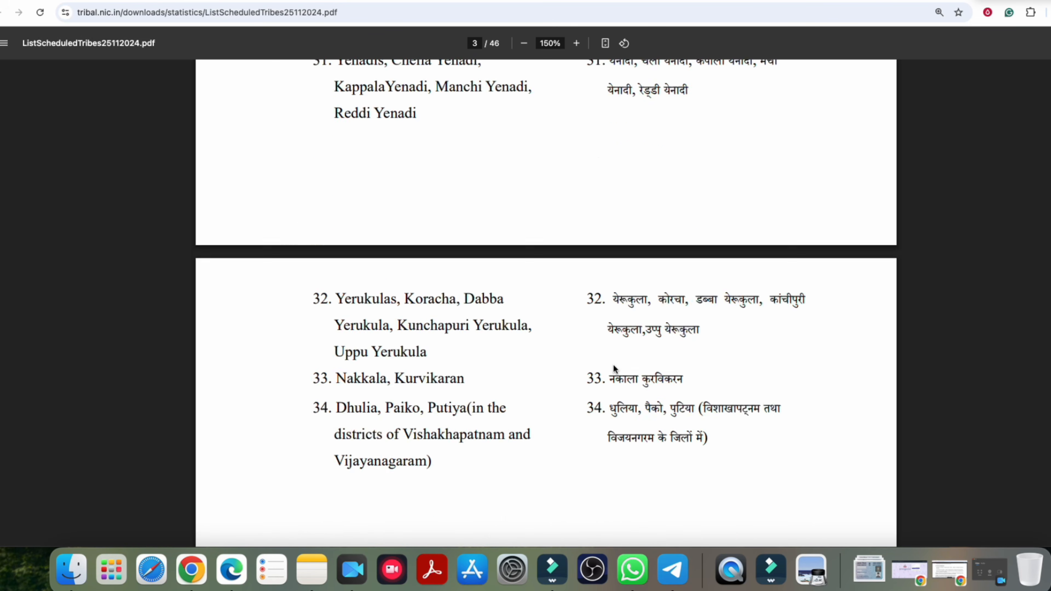
{"action": "scroll", "coordinate": [614, 364], "scroll_direction": "down", "scroll_amount": 20}
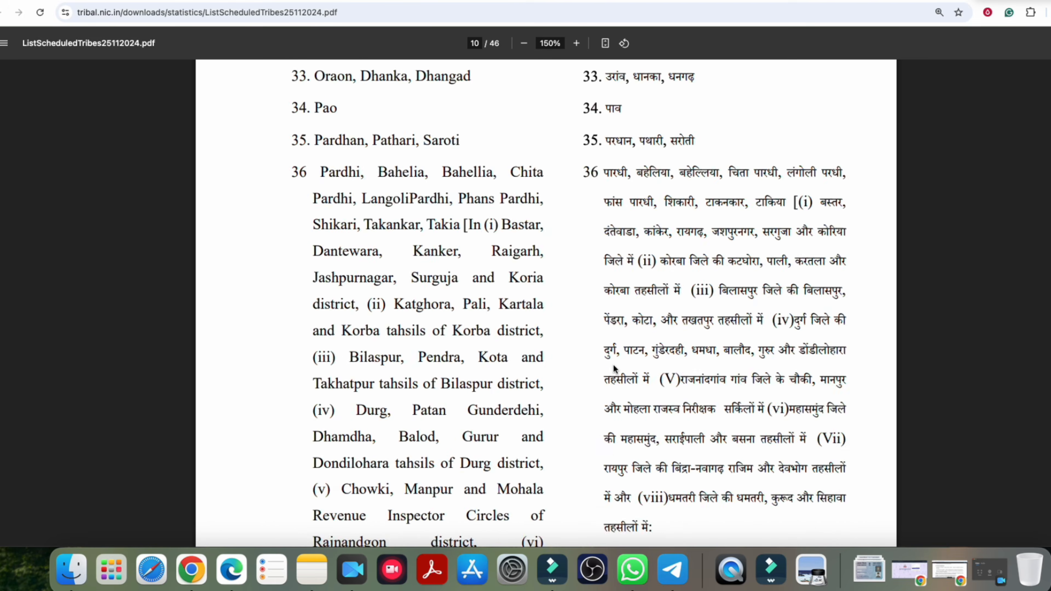
{"action": "left_click", "coordinate": [235, 1]}
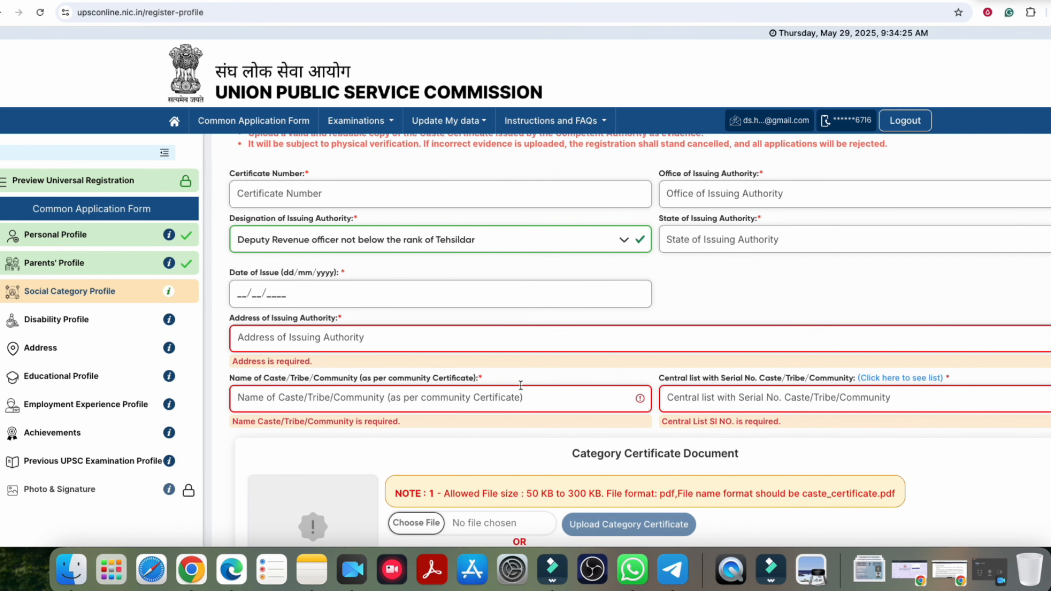
Step: Switch the community to EWS, then to Unreserved
{"action": "scroll", "coordinate": [522, 386], "scroll_direction": "down", "scroll_amount": 4}
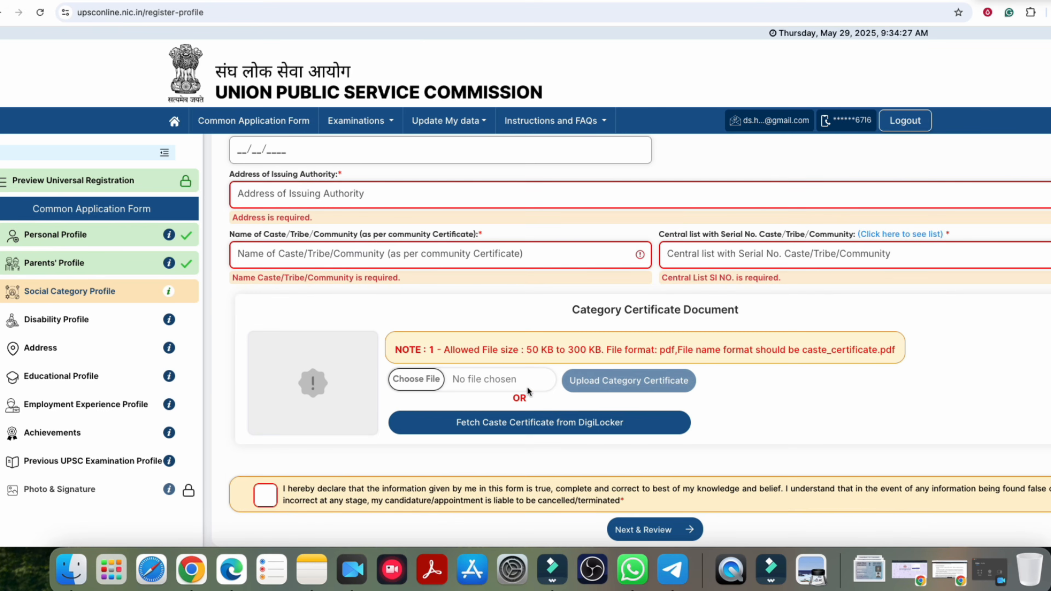
{"action": "scroll", "coordinate": [449, 316], "scroll_direction": "up", "scroll_amount": 7}
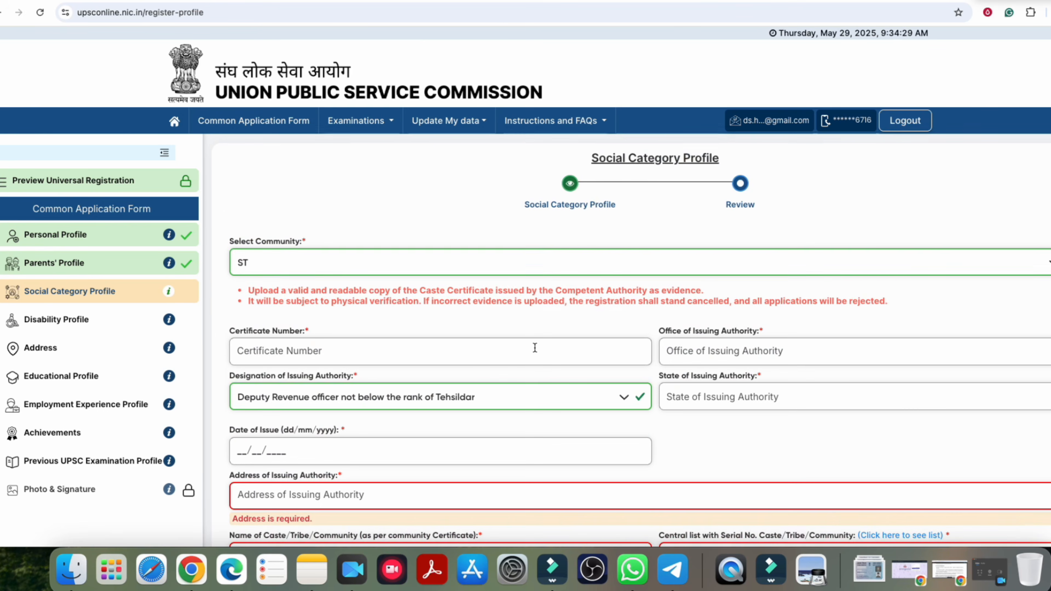
{"action": "left_click", "coordinate": [296, 265]}
{"action": "left_click", "coordinate": [258, 386]}
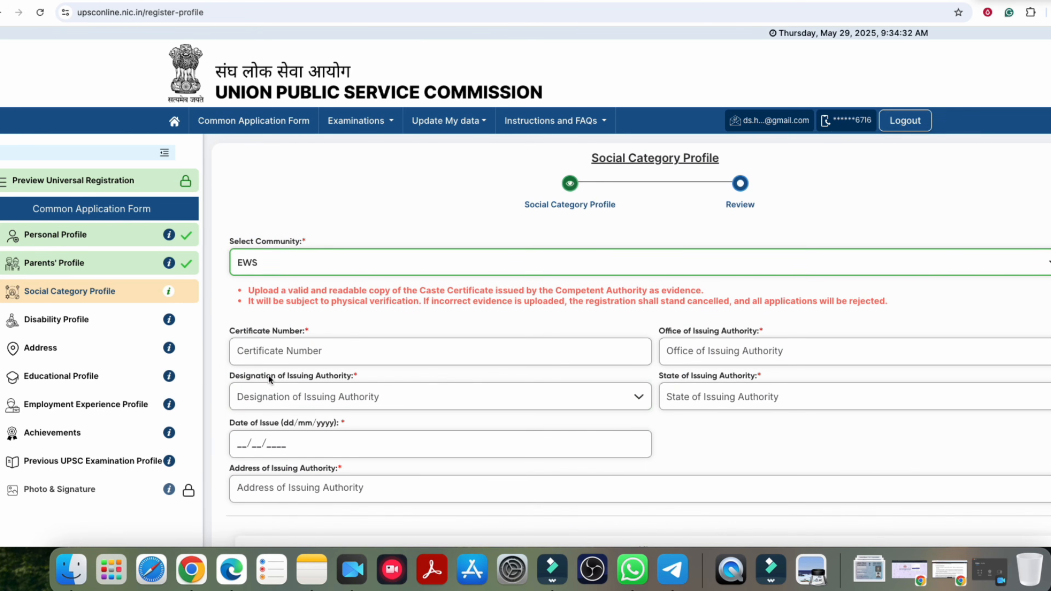
{"action": "scroll", "coordinate": [292, 356], "scroll_direction": "down", "scroll_amount": 9}
{"action": "scroll", "coordinate": [432, 350], "scroll_direction": "down", "scroll_amount": 3}
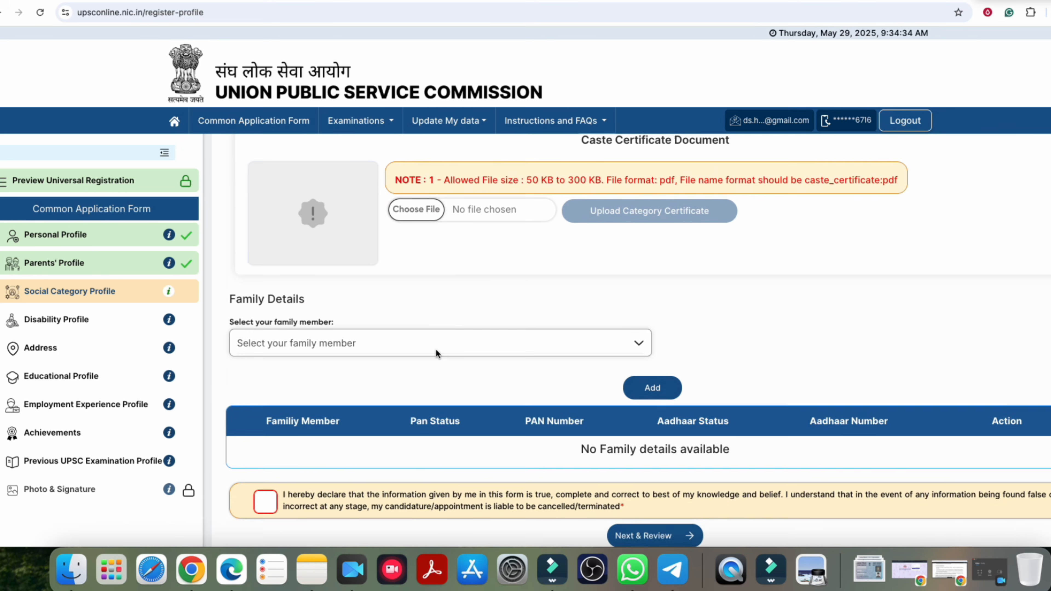
{"action": "scroll", "coordinate": [438, 350], "scroll_direction": "up", "scroll_amount": 7}
{"action": "scroll", "coordinate": [443, 352], "scroll_direction": "down", "scroll_amount": 5}
{"action": "scroll", "coordinate": [301, 209], "scroll_direction": "up", "scroll_amount": 9}
{"action": "left_click", "coordinate": [286, 195]}
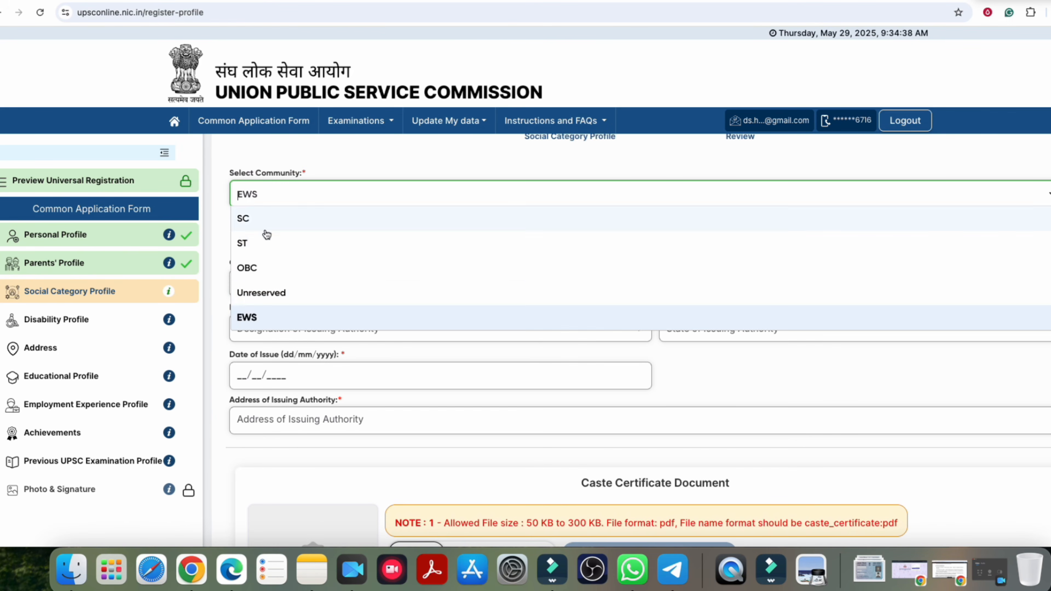
{"action": "left_click", "coordinate": [260, 295]}
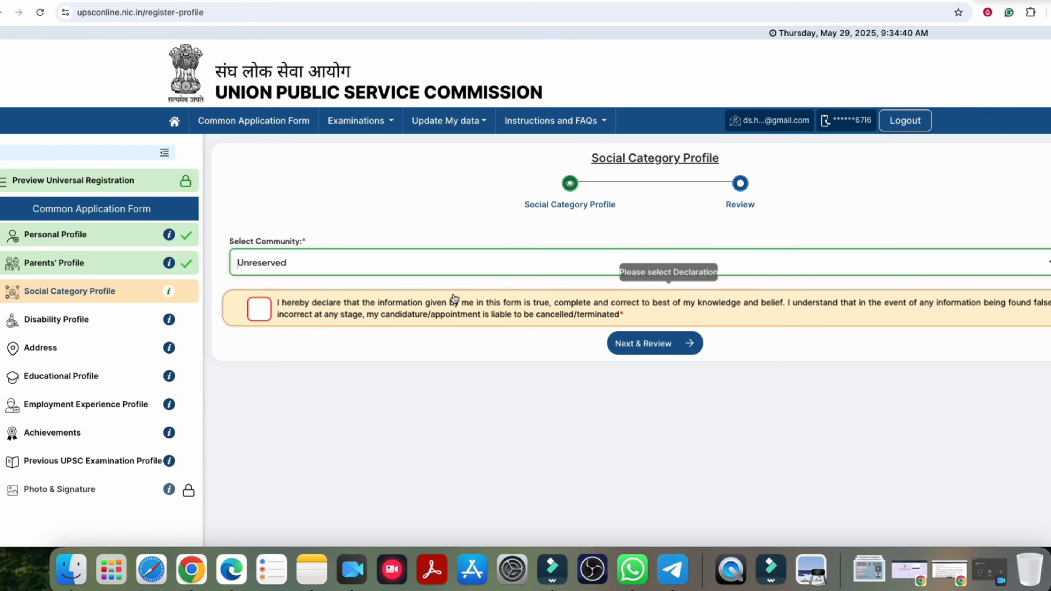
Step: Accept the social category declaration and set the community back to OBC
{"action": "left_click", "coordinate": [259, 309]}
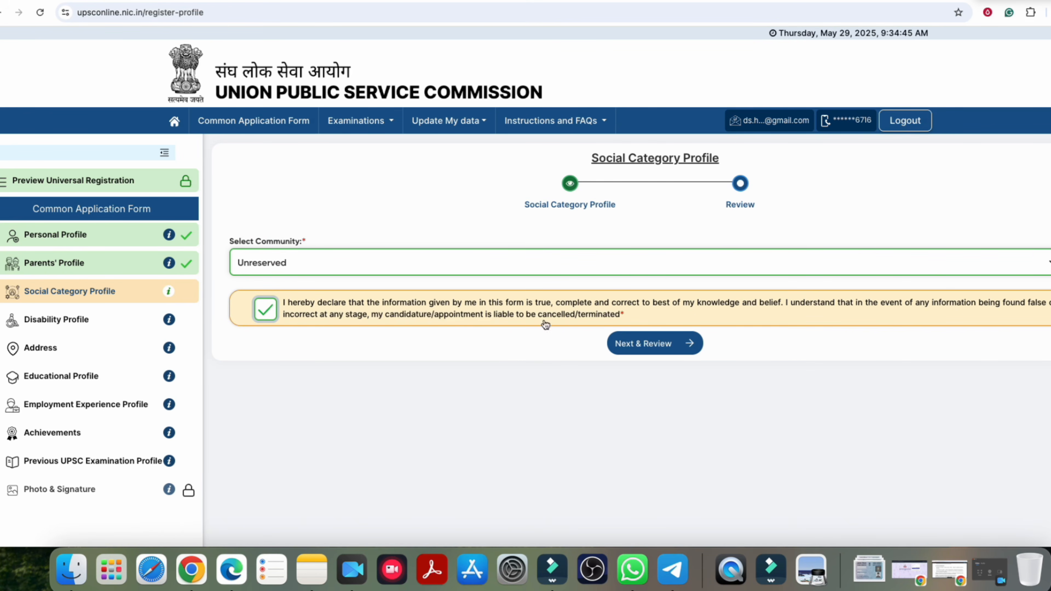
{"action": "left_click", "coordinate": [350, 260]}
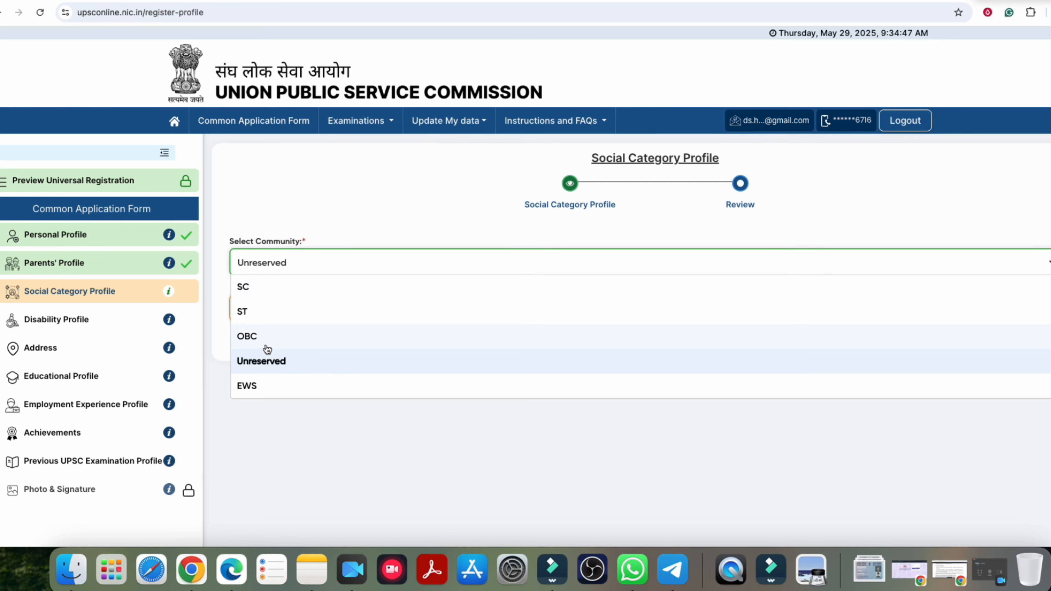
{"action": "left_click", "coordinate": [252, 337]}
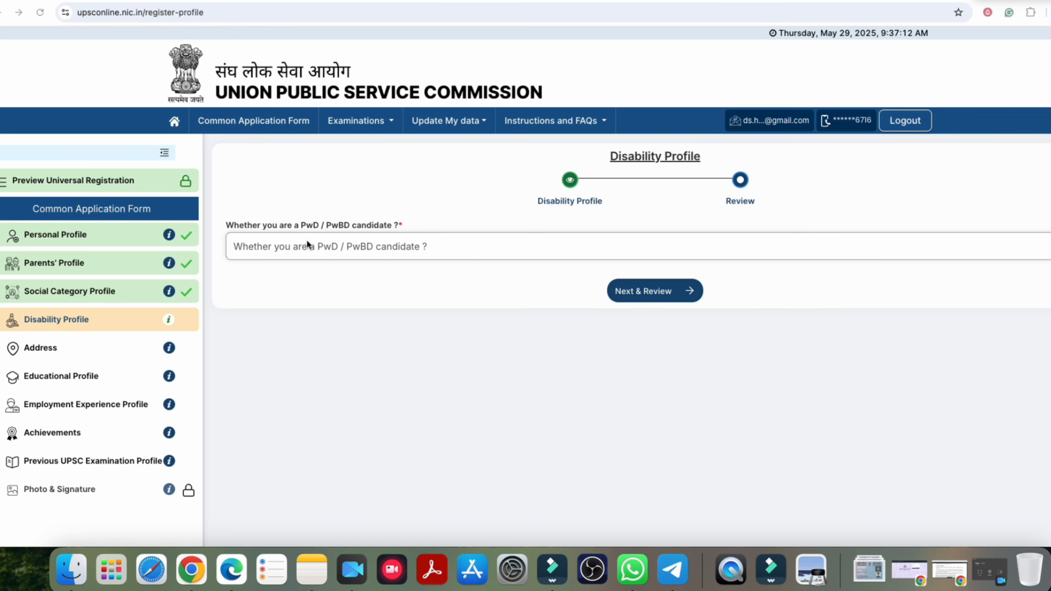
Step: Answer No to PwD/PwBD, accept the disability declaration, and save with Next & Review
{"action": "left_click", "coordinate": [334, 249]}
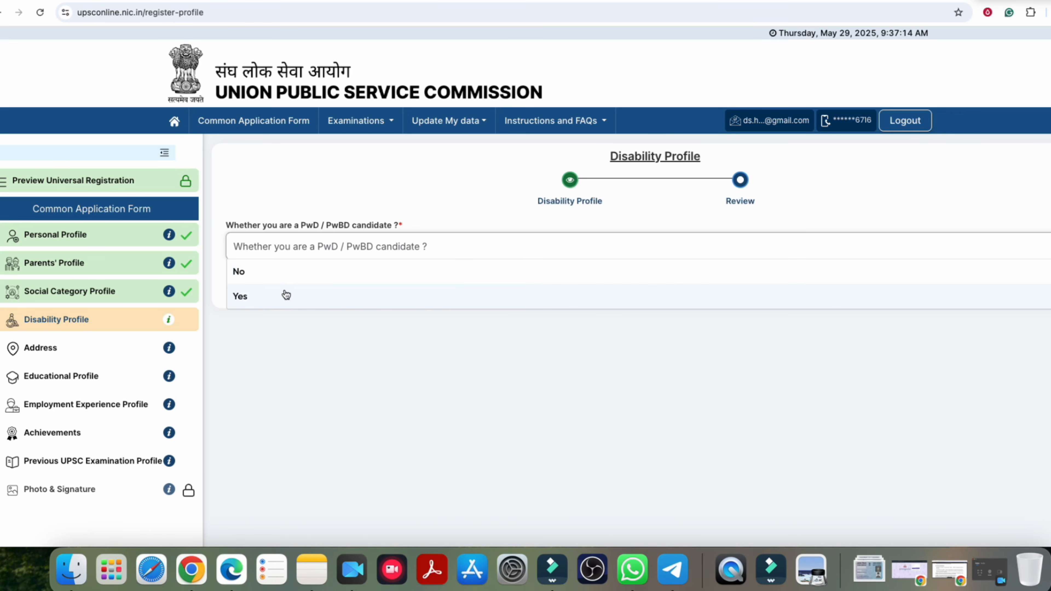
{"action": "left_click", "coordinate": [250, 273]}
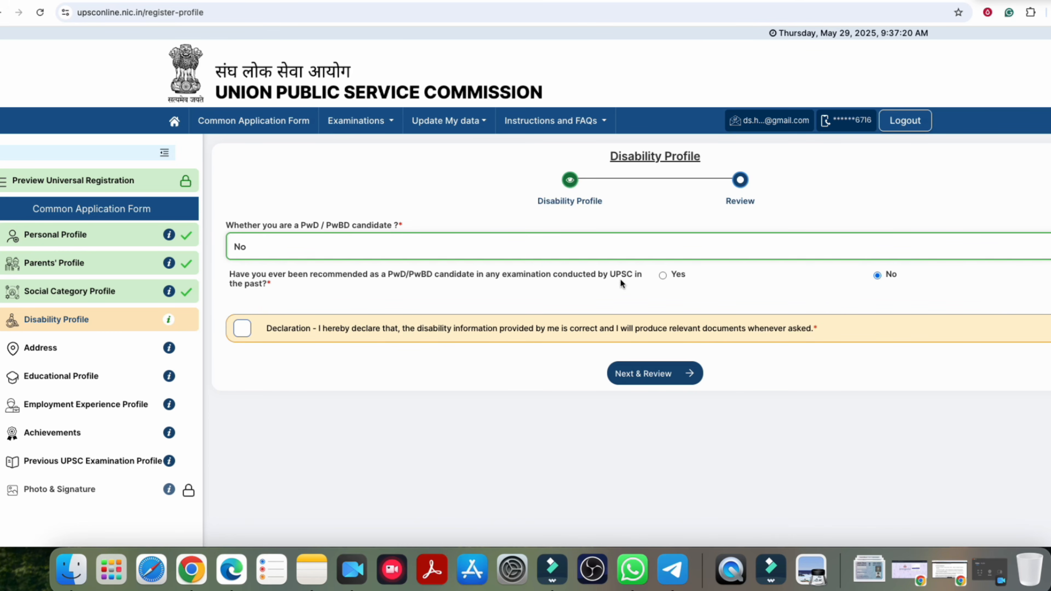
{"action": "left_click", "coordinate": [242, 328]}
{"action": "left_click", "coordinate": [647, 372]}
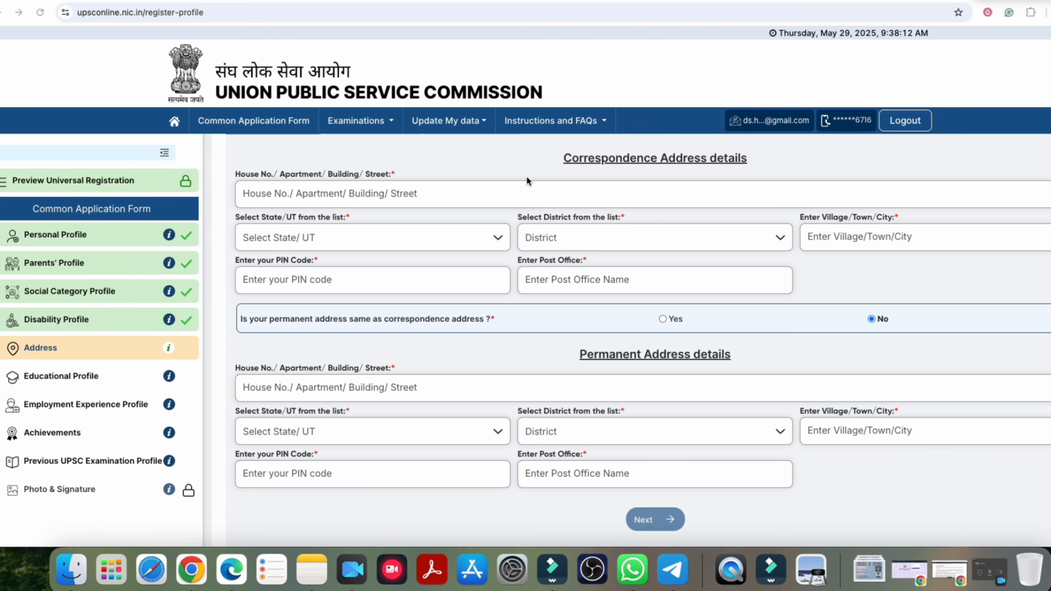
Step: Leave the correspondence House No., State/UT, District, PIN code and Post Office fields empty, then scroll down to Next
{"action": "left_click", "coordinate": [298, 191]}
{"action": "left_click", "coordinate": [297, 236]}
{"action": "left_click", "coordinate": [561, 257]}
{"action": "left_click", "coordinate": [848, 253]}
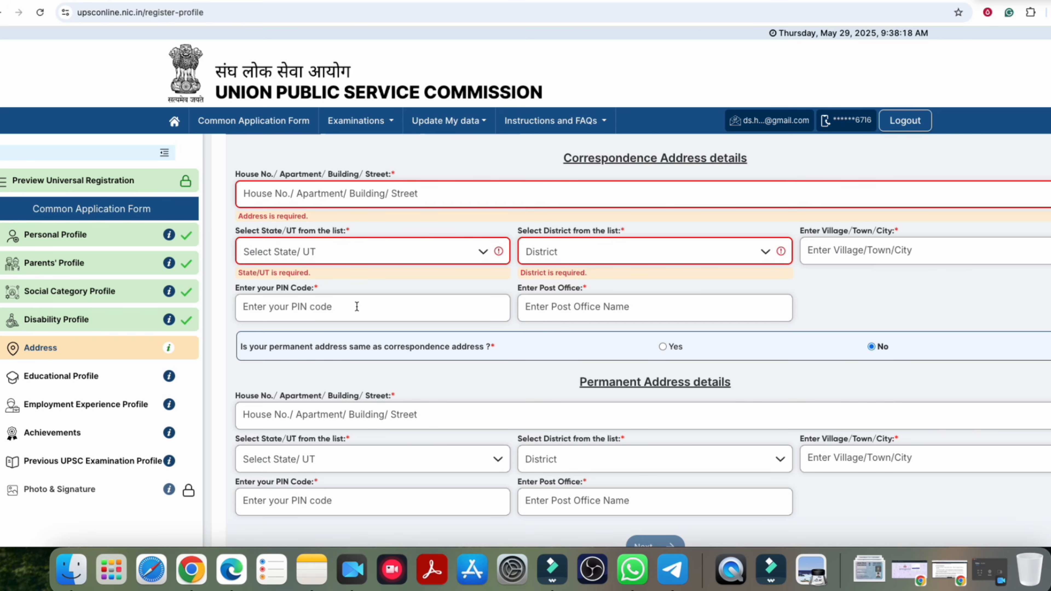
{"action": "left_click", "coordinate": [299, 306]}
{"action": "left_click", "coordinate": [560, 305]}
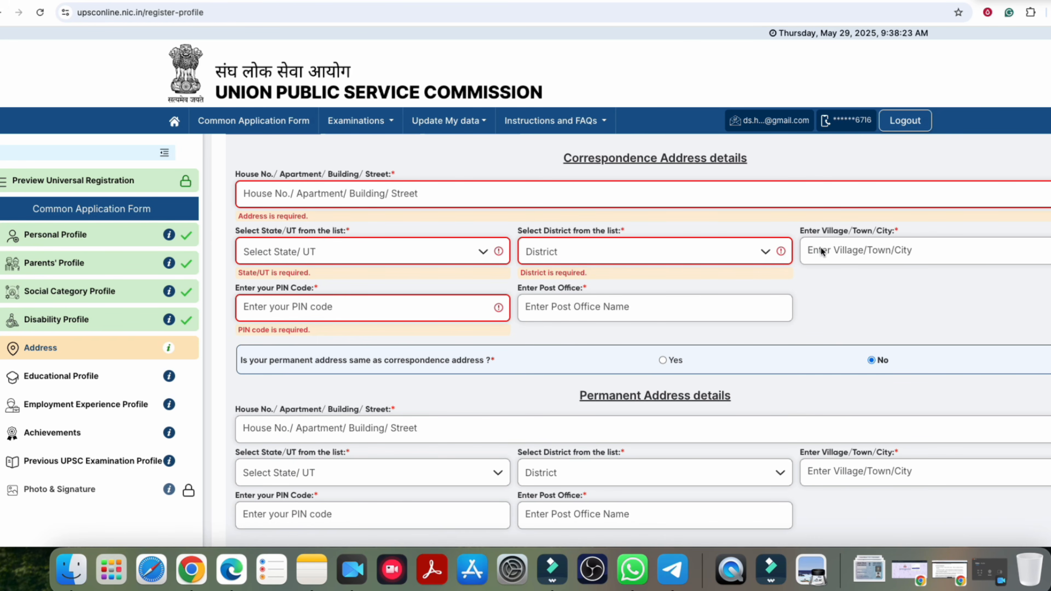
{"action": "left_click", "coordinate": [848, 249]}
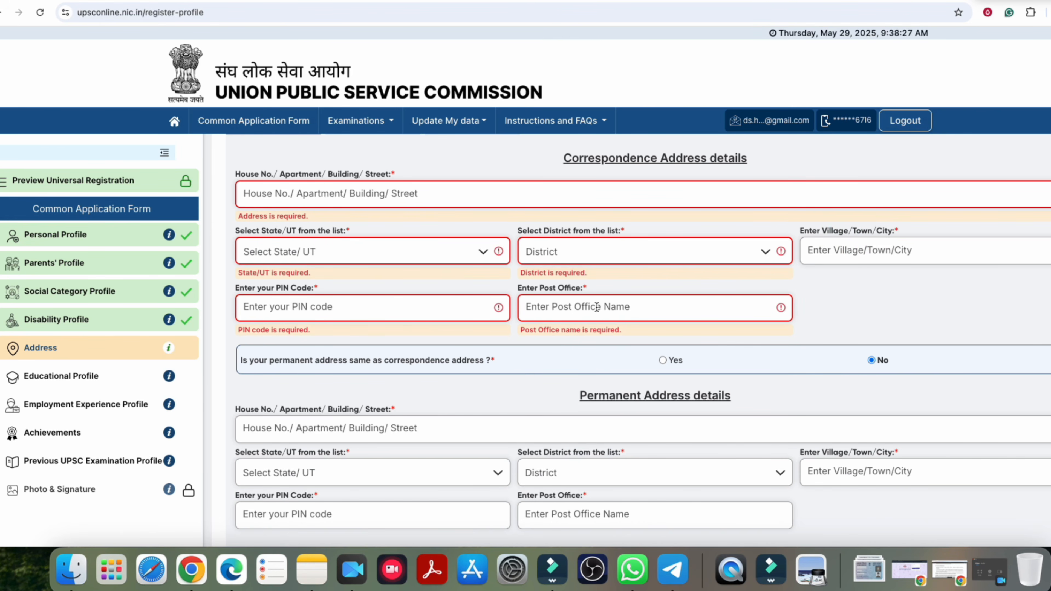
{"action": "left_click", "coordinate": [338, 197]}
{"action": "scroll", "coordinate": [457, 306], "scroll_direction": "down", "scroll_amount": 1}
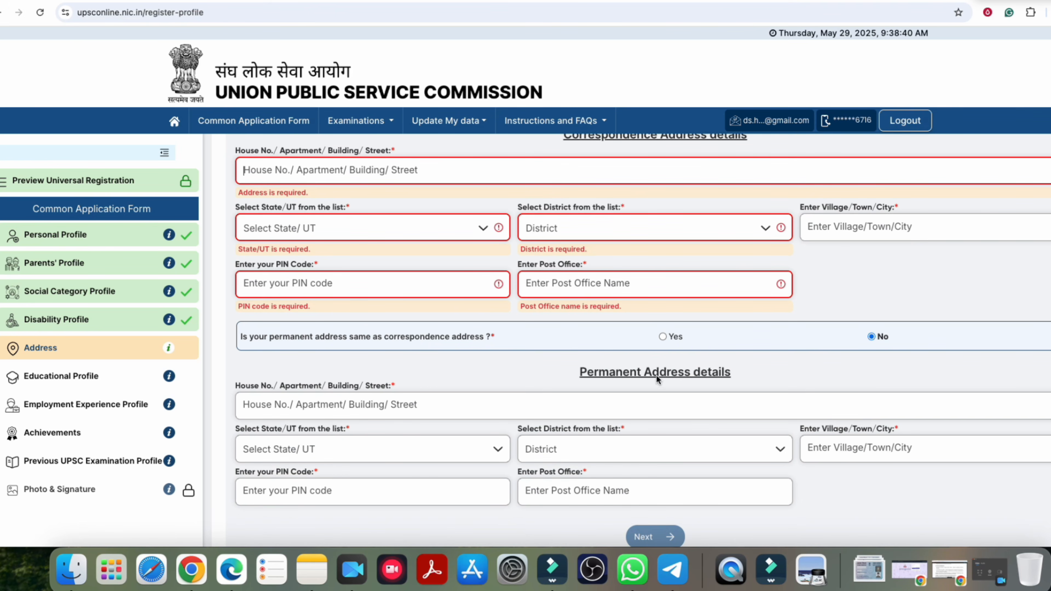
{"action": "left_click_drag", "start_coordinate": [332, 340], "coordinate": [439, 341]}
{"action": "left_click", "coordinate": [513, 346]}
{"action": "scroll", "coordinate": [655, 411], "scroll_direction": "down", "scroll_amount": 1}
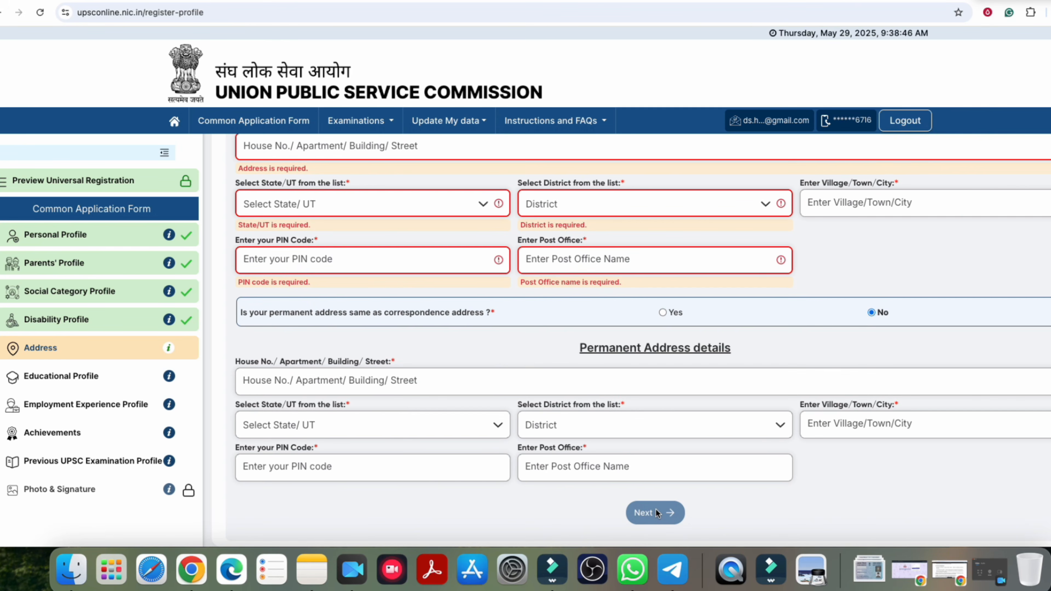
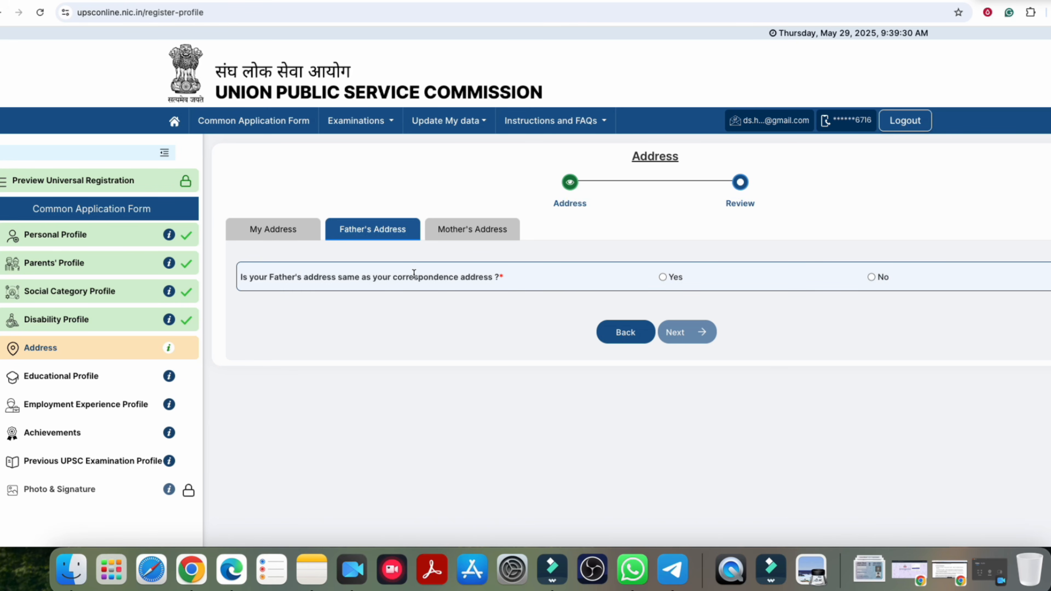
Step: Switch to the Mother's Address question and highlight its 'same as your father' wording
{"action": "left_click", "coordinate": [474, 230]}
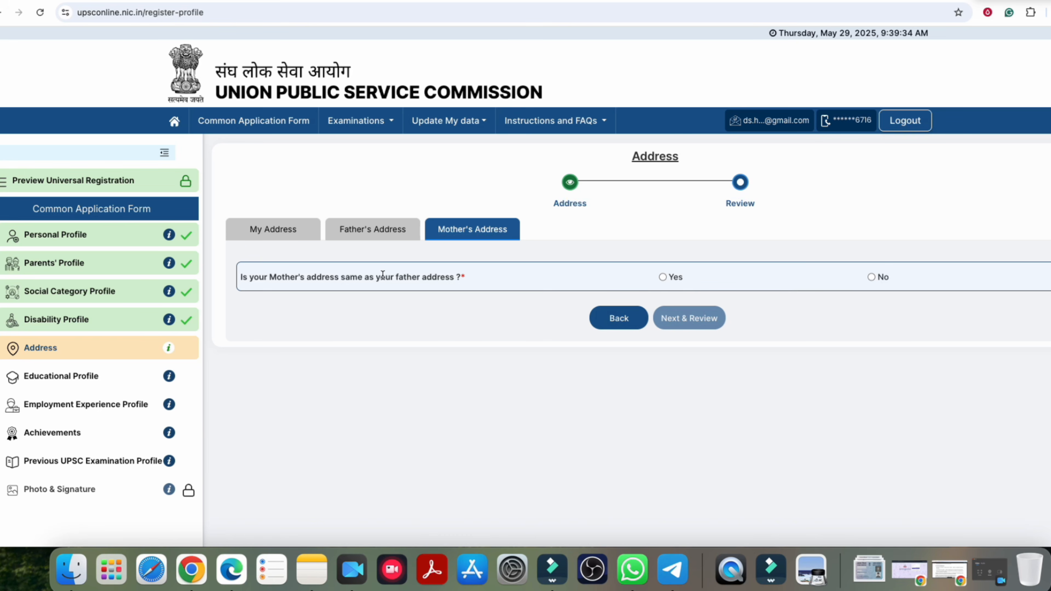
{"action": "left_click_drag", "start_coordinate": [380, 276], "coordinate": [437, 278]}
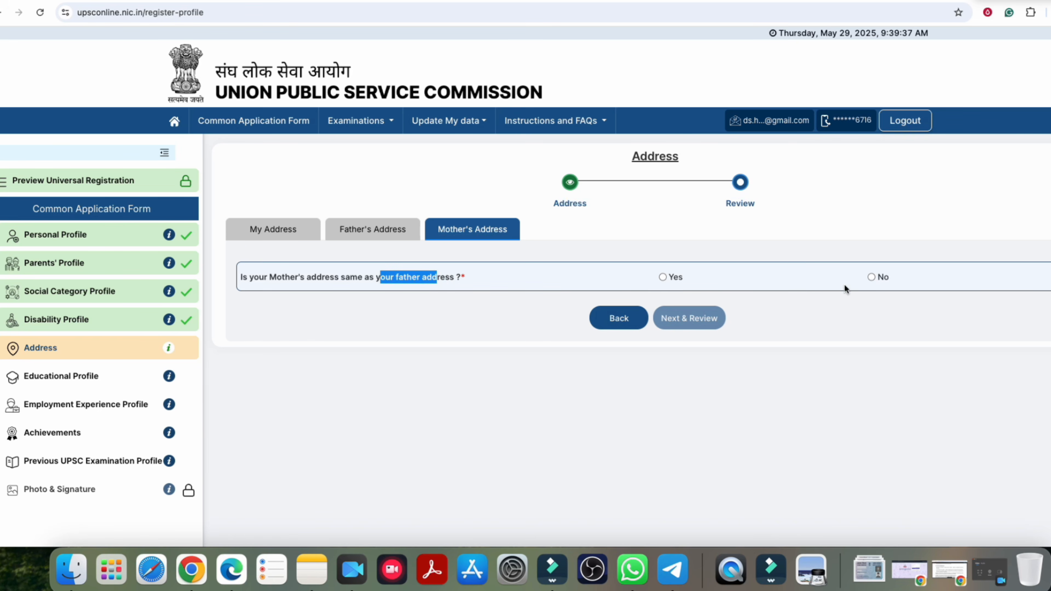
{"action": "left_click_drag", "start_coordinate": [322, 277], "coordinate": [412, 278]}
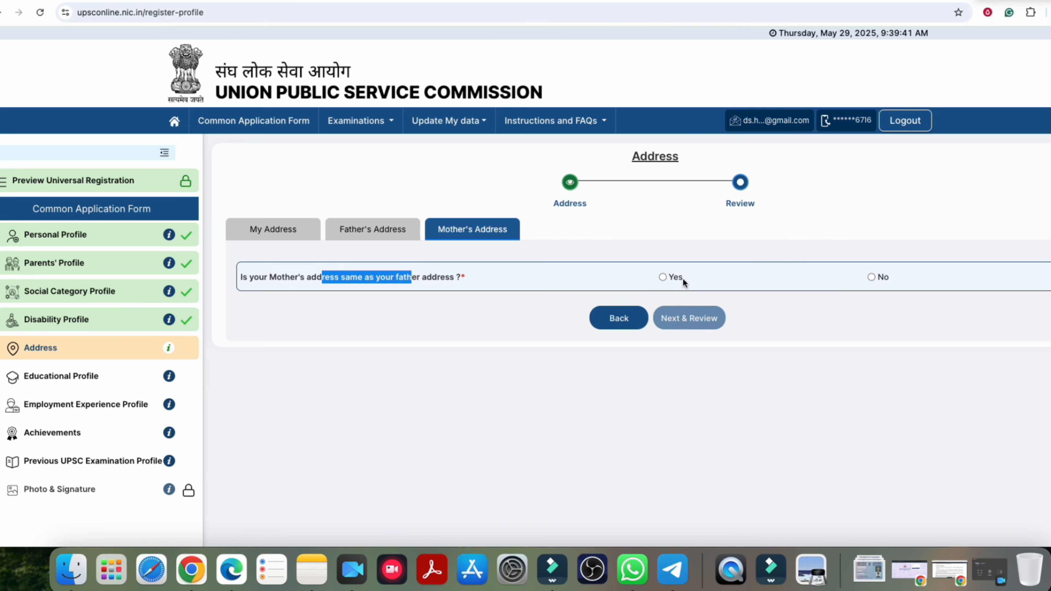
{"action": "left_click", "coordinate": [664, 276]}
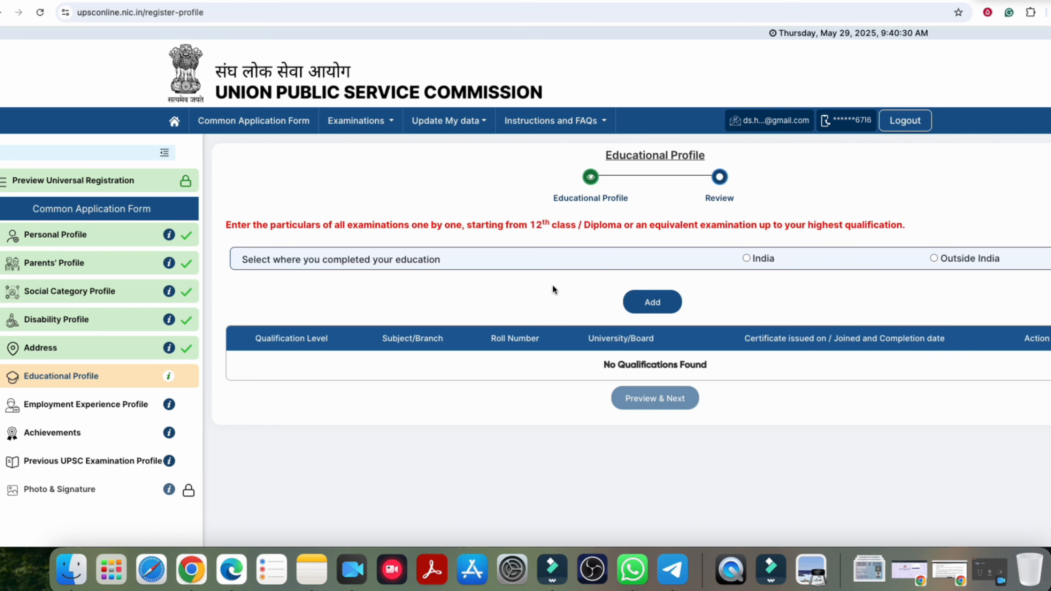
Step: Mark education as completed in India and choose Higher Secondary (10+2), first with status Appearing
{"action": "left_click_drag", "start_coordinate": [531, 225], "coordinate": [865, 225]}
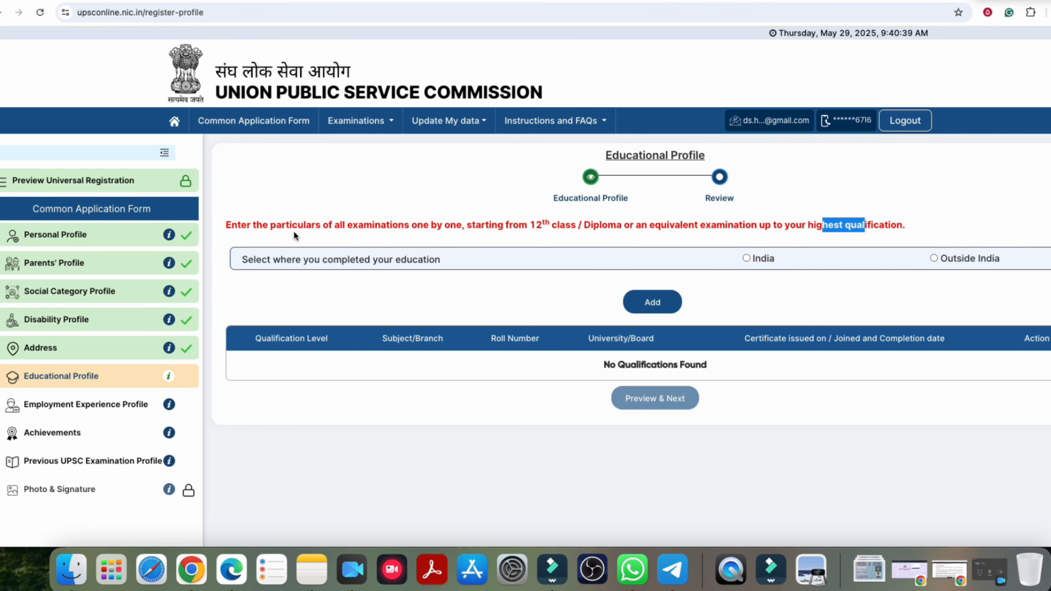
{"action": "left_click", "coordinate": [749, 258]}
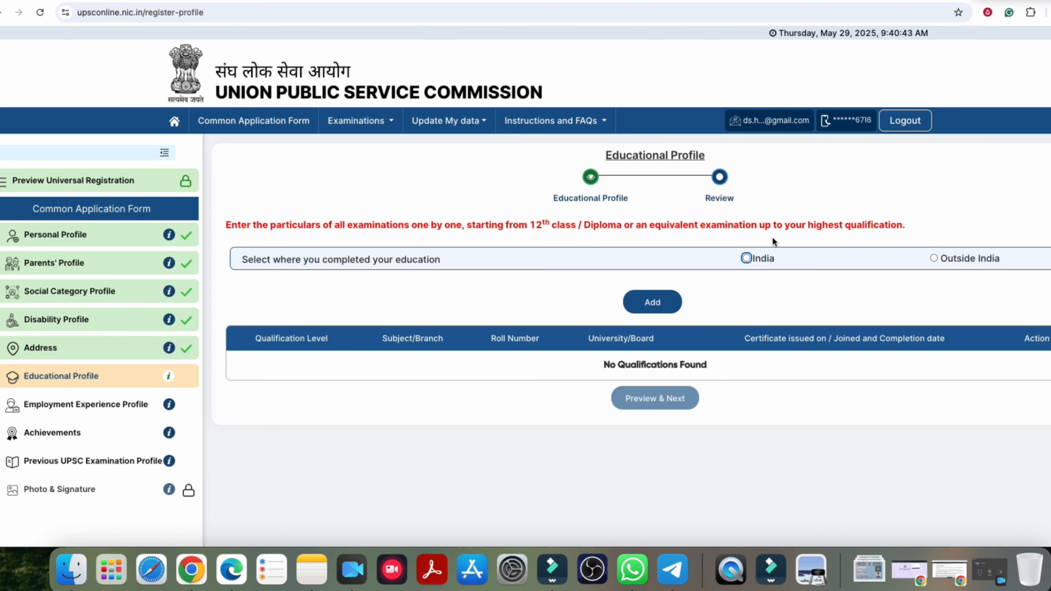
{"action": "scroll", "coordinate": [352, 300], "scroll_direction": "down", "scroll_amount": 1}
{"action": "left_click", "coordinate": [279, 296]}
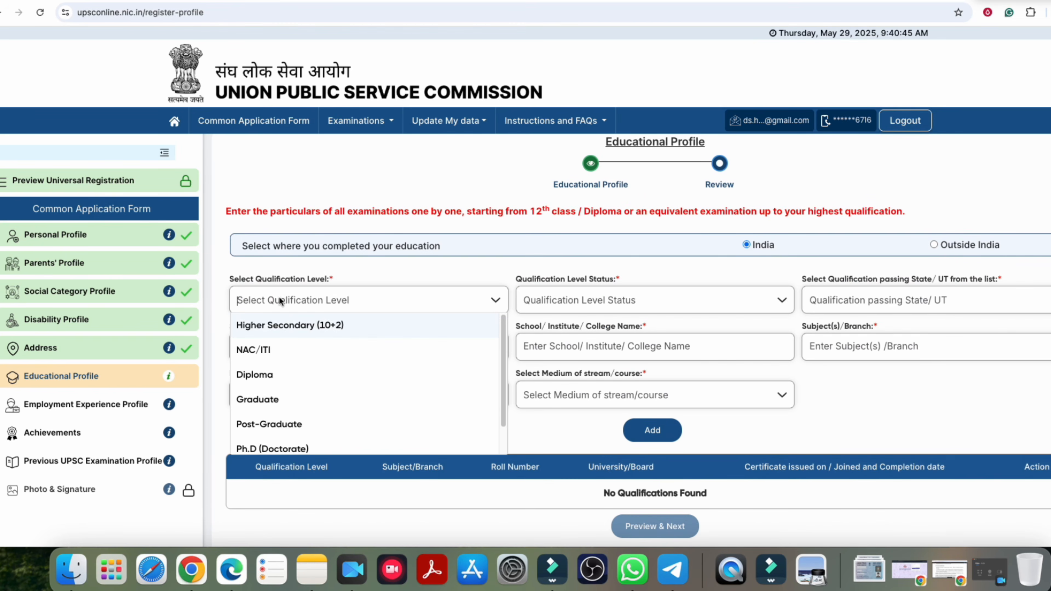
{"action": "left_click", "coordinate": [302, 327]}
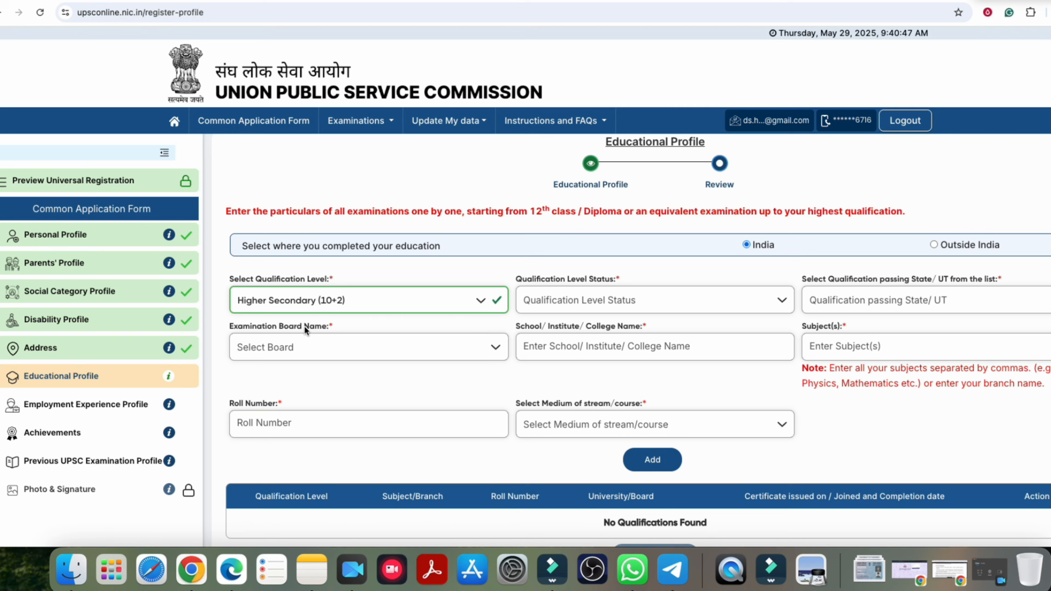
{"action": "left_click", "coordinate": [576, 299]}
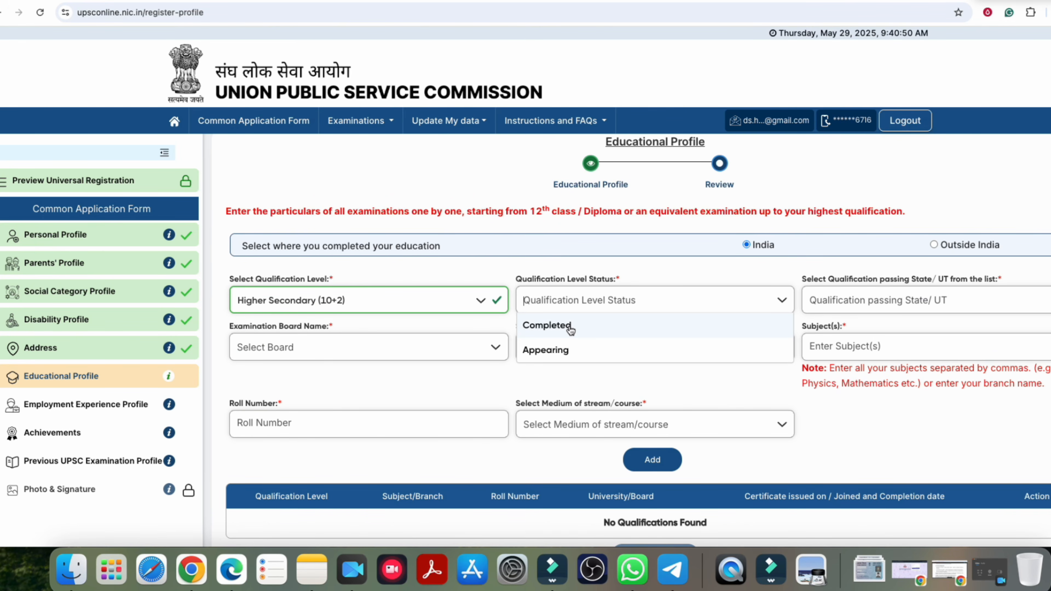
{"action": "left_click", "coordinate": [563, 350]}
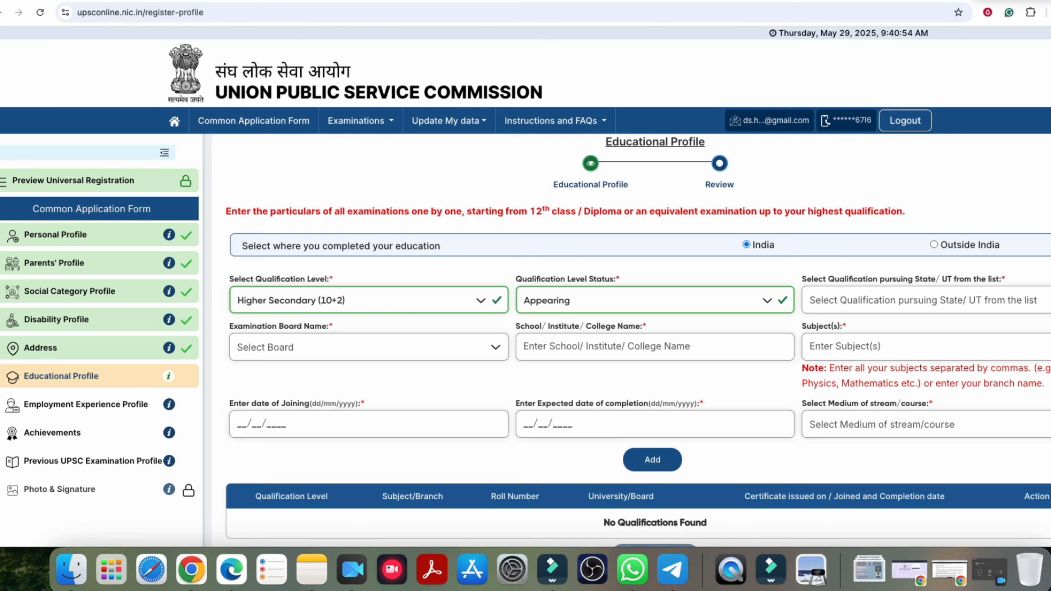
Step: Review the school name, subjects note, joining date and expected completion date labels
{"action": "scroll", "coordinate": [896, 309], "scroll_direction": "down", "scroll_amount": 1}
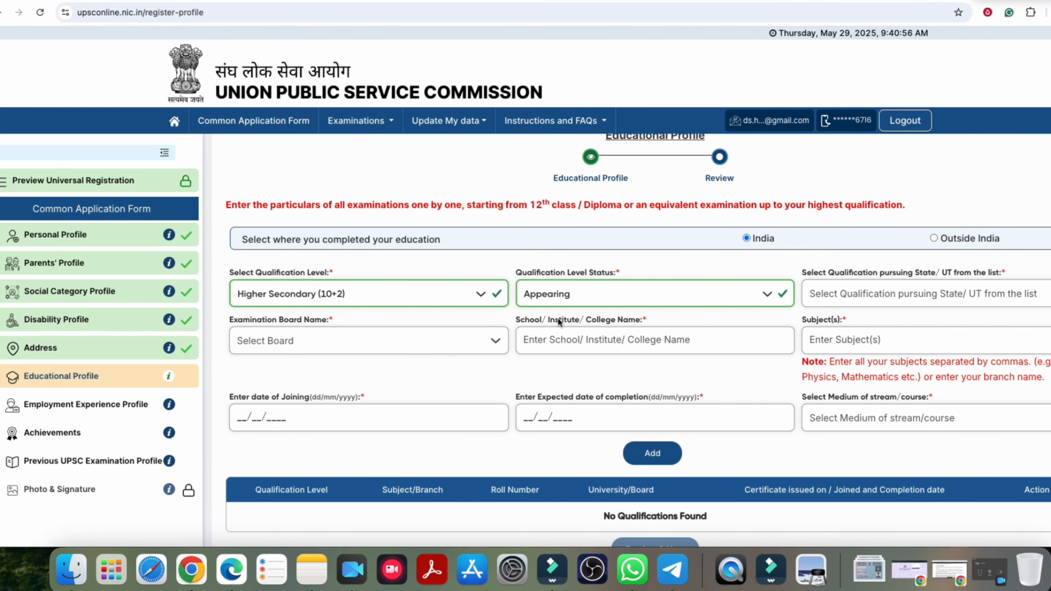
{"action": "left_click_drag", "start_coordinate": [558, 322], "coordinate": [645, 322]}
{"action": "left_click", "coordinate": [843, 323]}
{"action": "left_click_drag", "start_coordinate": [814, 377], "coordinate": [850, 378]}
{"action": "left_click", "coordinate": [884, 376]}
{"action": "left_click_drag", "start_coordinate": [264, 399], "coordinate": [317, 397]}
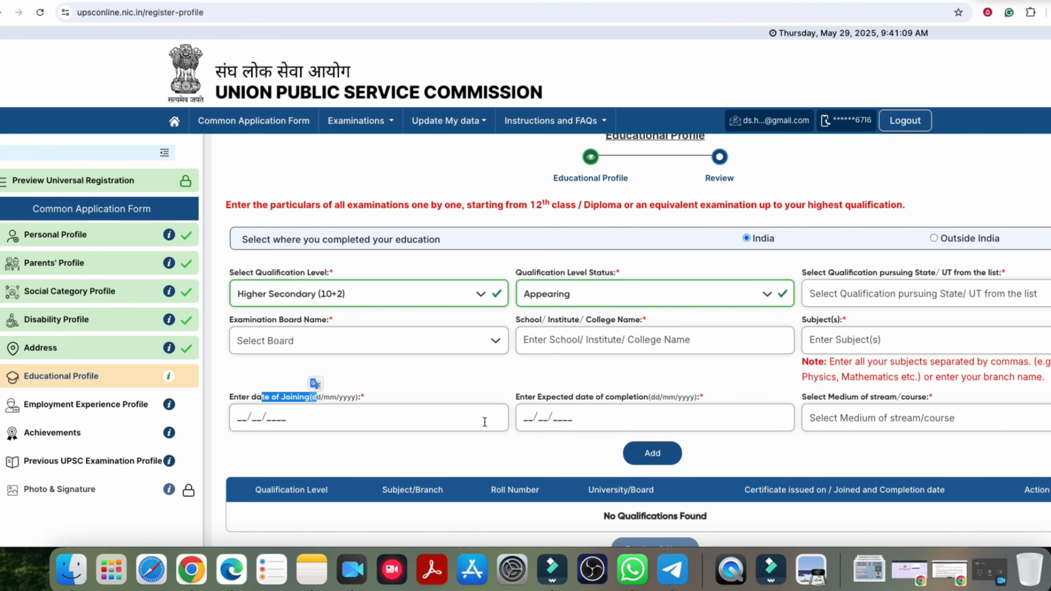
{"action": "left_click_drag", "start_coordinate": [547, 398], "coordinate": [622, 401]}
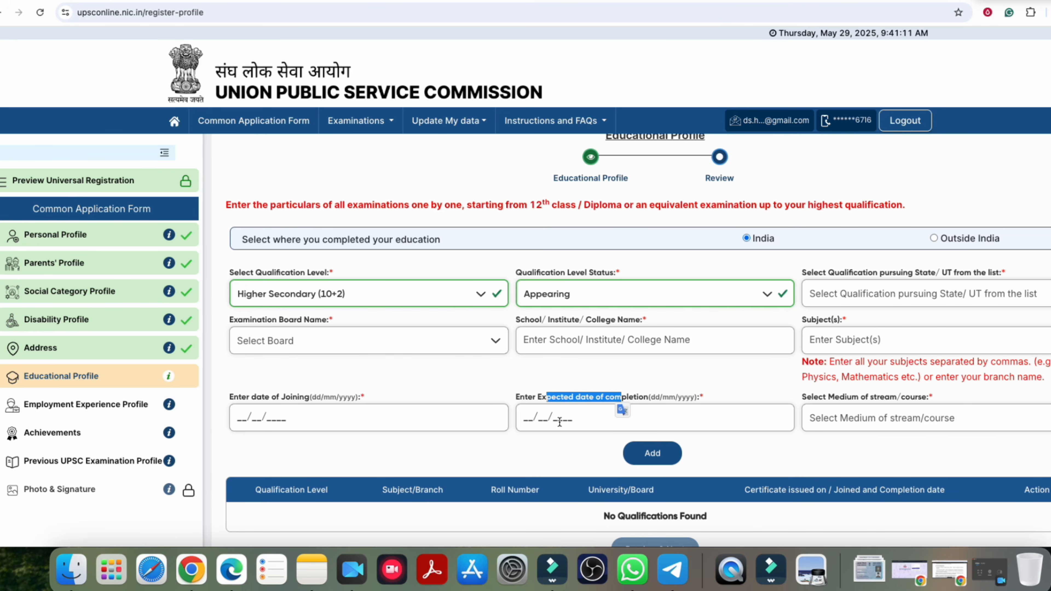
Step: Pick Hindi as the medium of instruction and change the qualification status to Completed
{"action": "left_click", "coordinate": [871, 398]}
{"action": "left_click", "coordinate": [890, 419]}
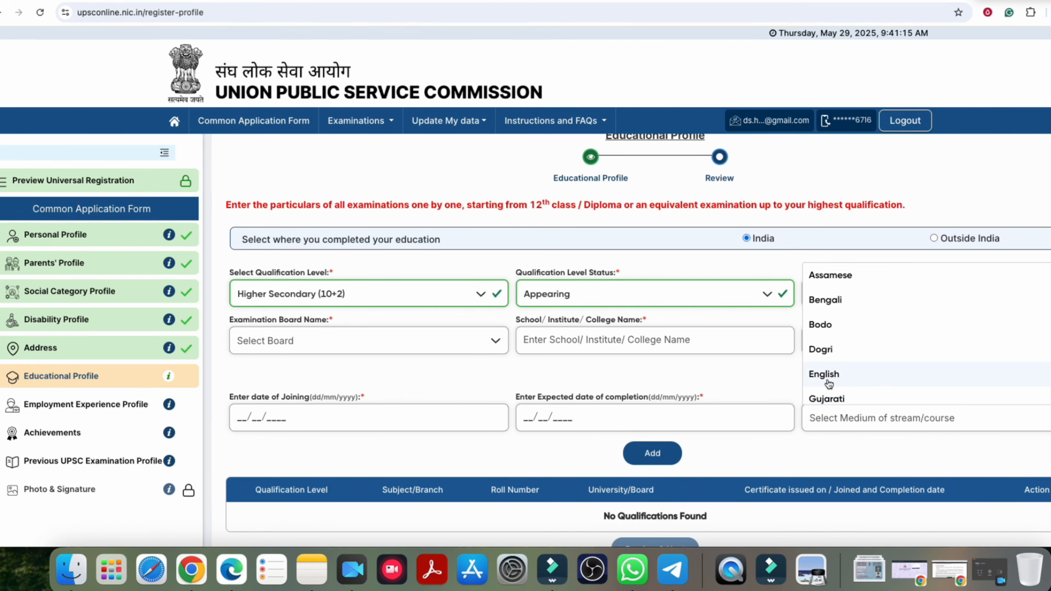
{"action": "scroll", "coordinate": [840, 387], "scroll_direction": "up", "scroll_amount": 1}
{"action": "type", "text": "hi"}
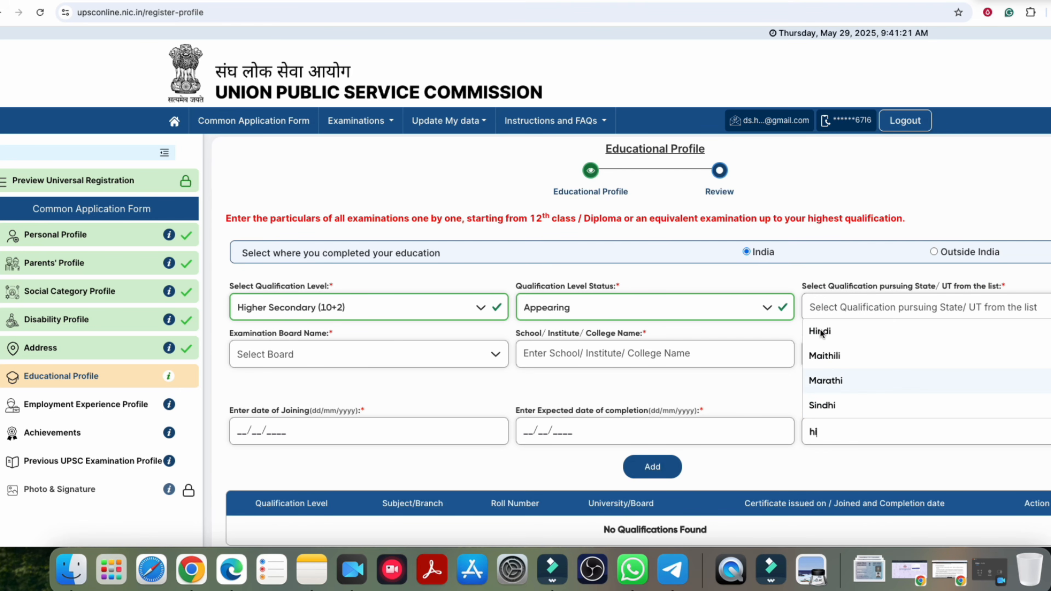
{"action": "left_click", "coordinate": [822, 332]}
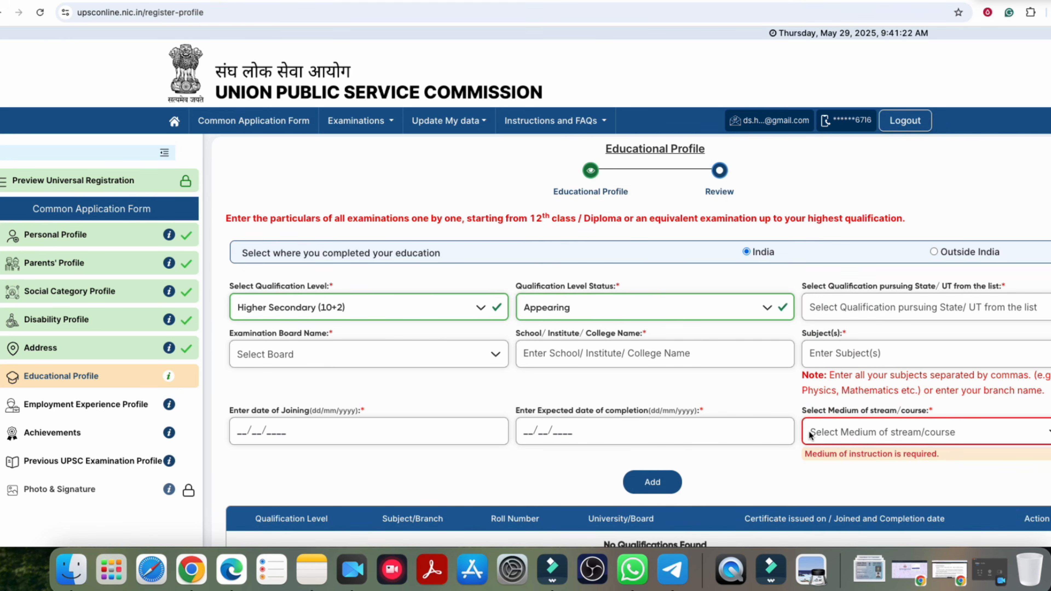
{"action": "left_click", "coordinate": [556, 307]}
{"action": "left_click", "coordinate": [559, 332]}
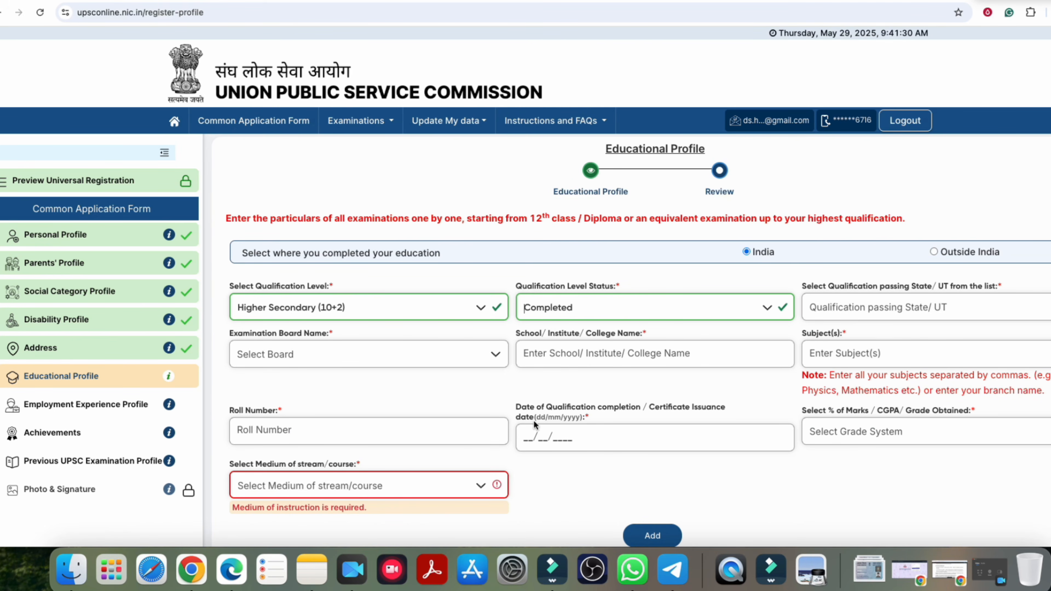
Step: Set the grade system to Percentage(%) Marks, leaving the medium list unchanged
{"action": "left_click", "coordinate": [573, 434]}
{"action": "left_click", "coordinate": [888, 432]}
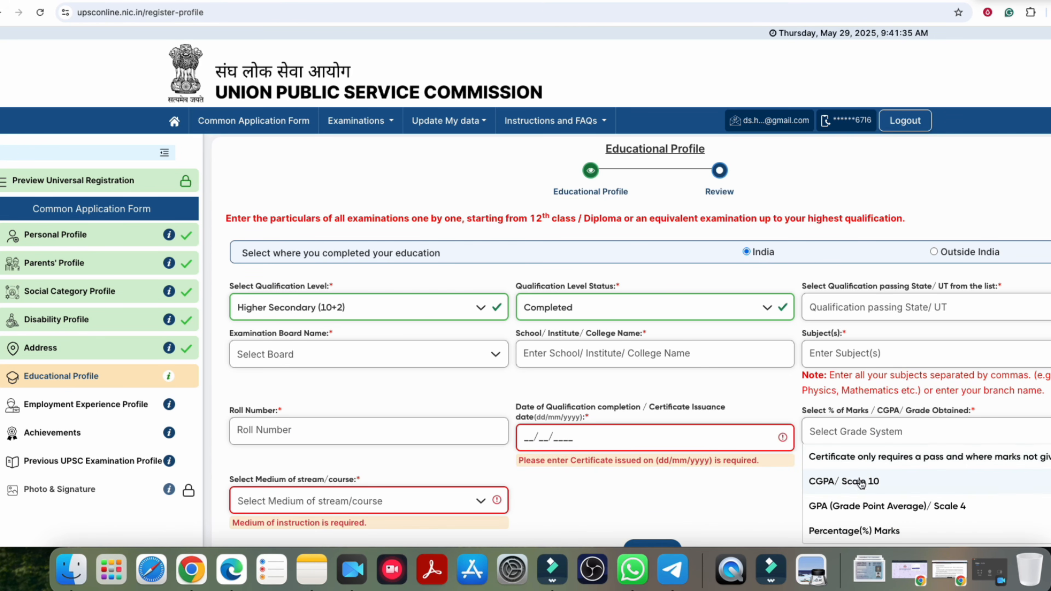
{"action": "scroll", "coordinate": [859, 482], "scroll_direction": "down", "scroll_amount": 3}
{"action": "left_click", "coordinate": [849, 404]}
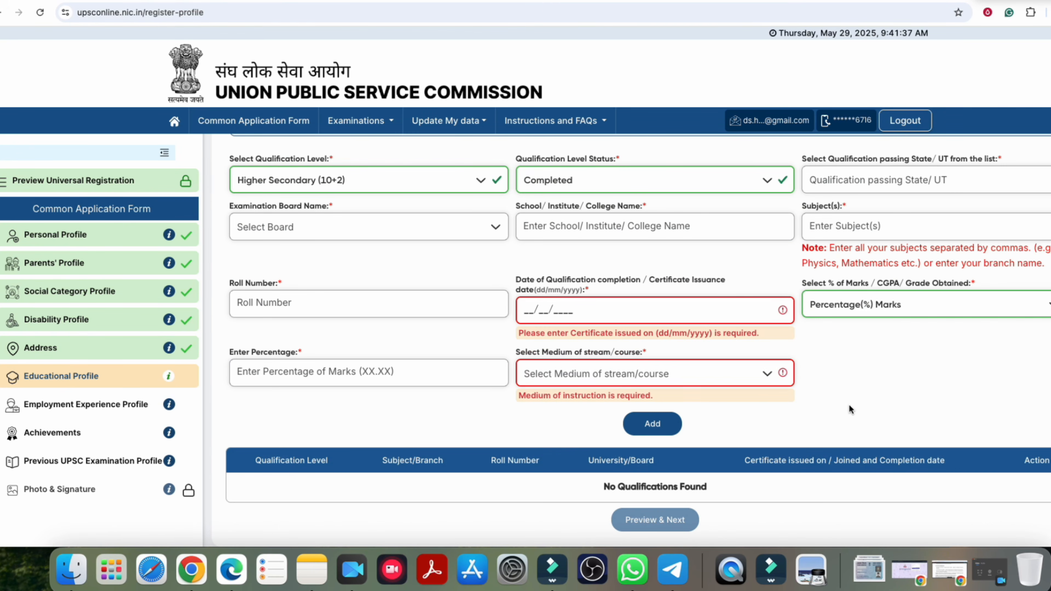
{"action": "left_click", "coordinate": [551, 373]}
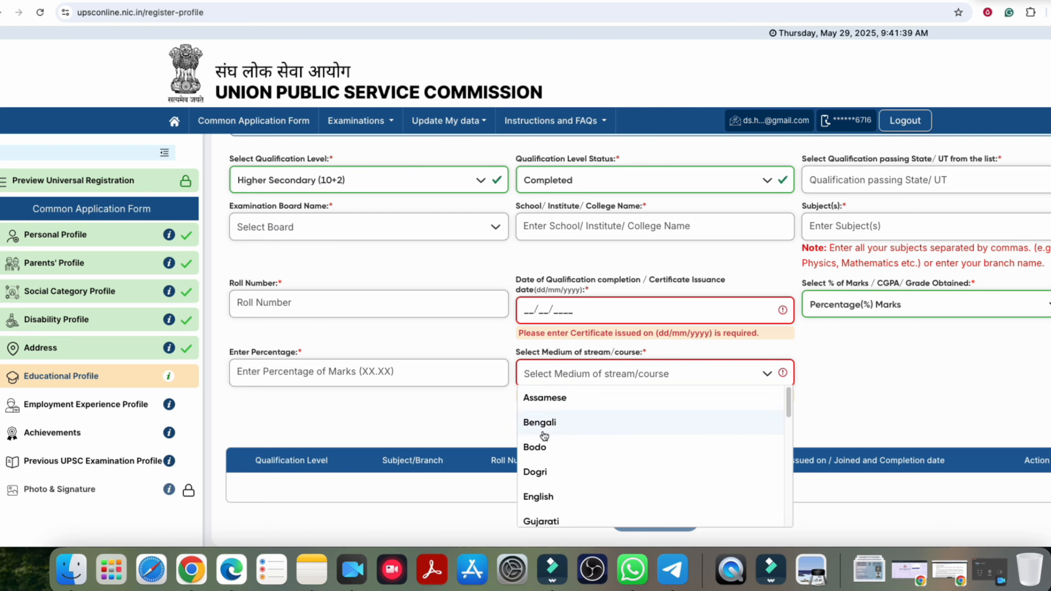
{"action": "left_click", "coordinate": [275, 374]}
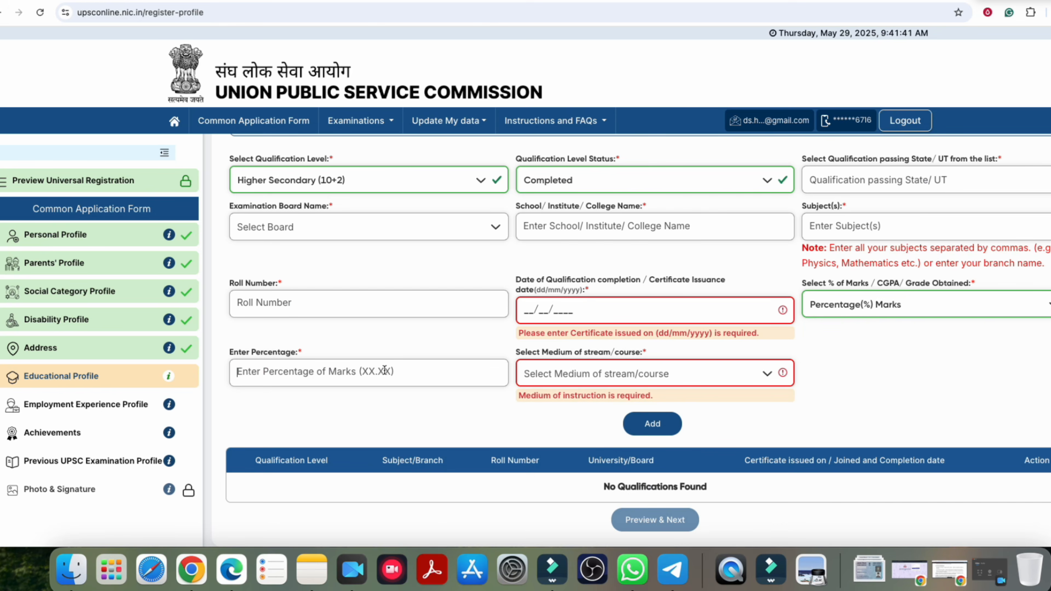
Step: Check the Roll Number and qualification level fields, keeping Higher Secondary (10+2) unchanged
{"action": "scroll", "coordinate": [386, 372], "scroll_direction": "up", "scroll_amount": 3}
{"action": "scroll", "coordinate": [387, 373], "scroll_direction": "up", "scroll_amount": 1}
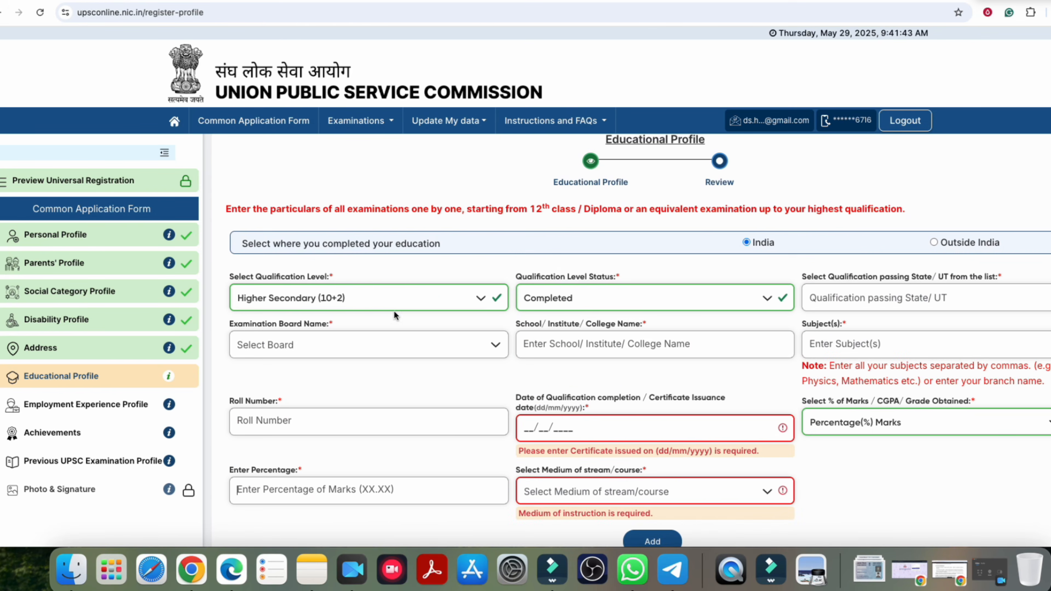
{"action": "scroll", "coordinate": [394, 312], "scroll_direction": "down", "scroll_amount": 3}
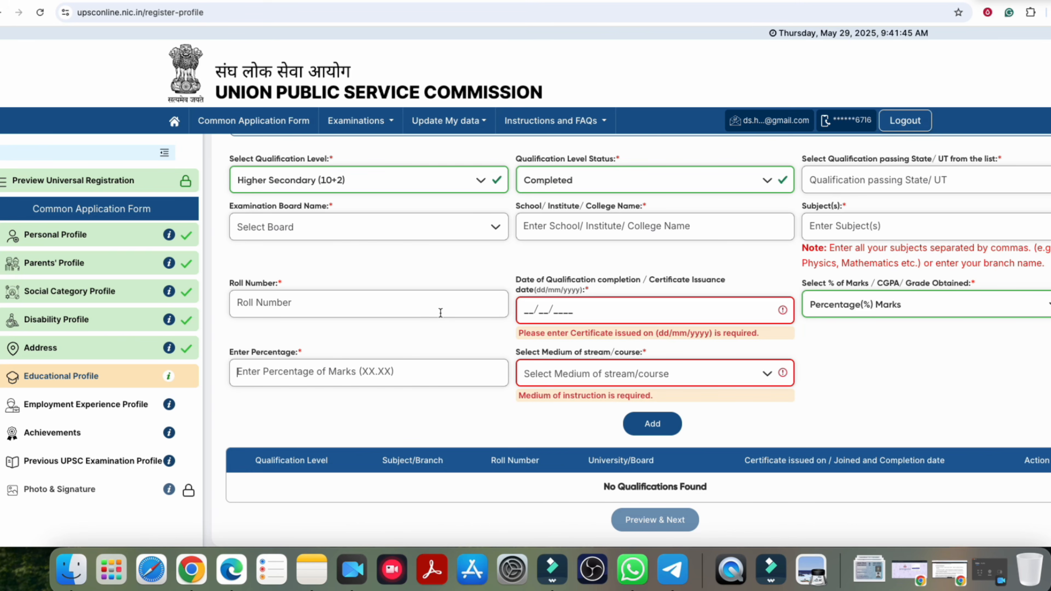
{"action": "left_click", "coordinate": [292, 308]}
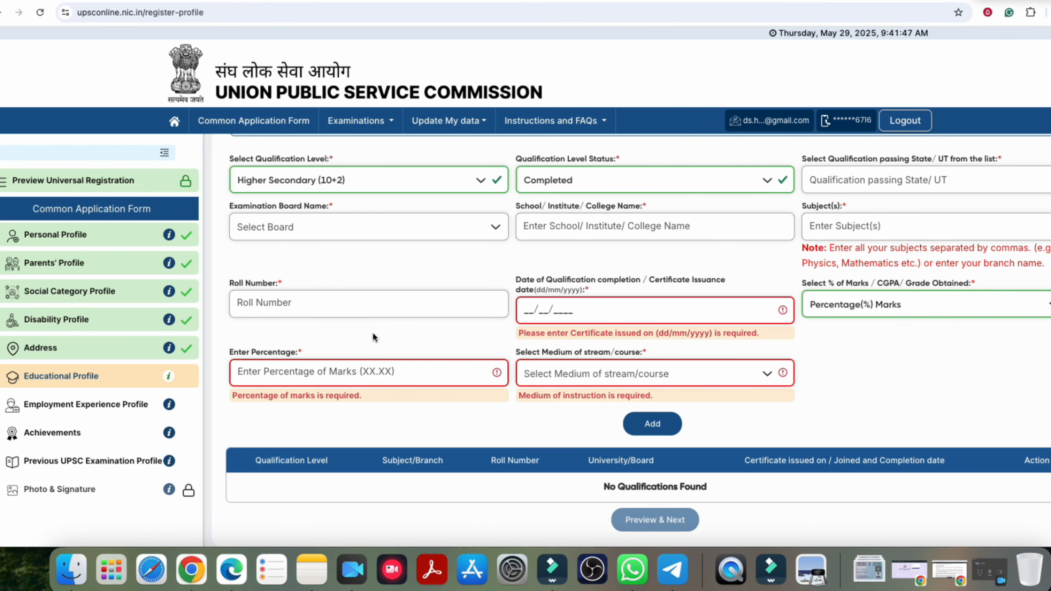
{"action": "scroll", "coordinate": [373, 335], "scroll_direction": "up", "scroll_amount": 1}
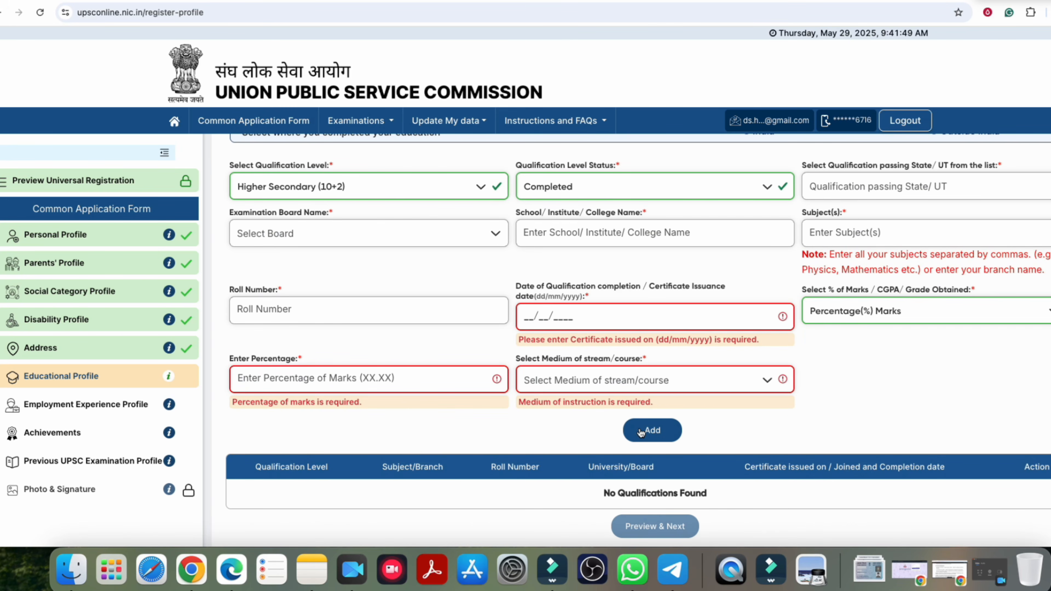
{"action": "scroll", "coordinate": [593, 418], "scroll_direction": "up", "scroll_amount": 5}
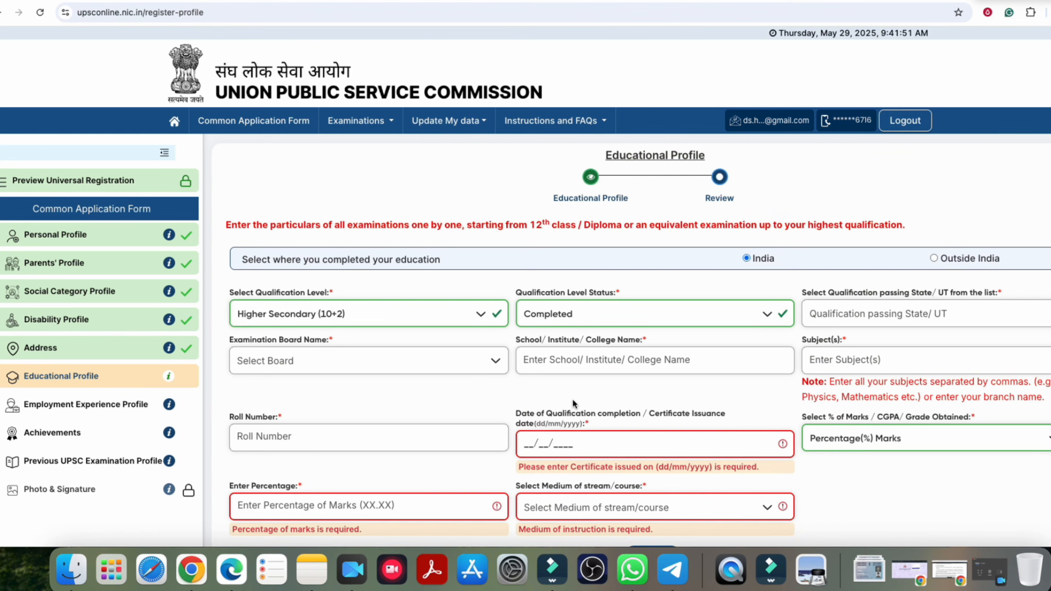
{"action": "scroll", "coordinate": [465, 366], "scroll_direction": "down", "scroll_amount": 1}
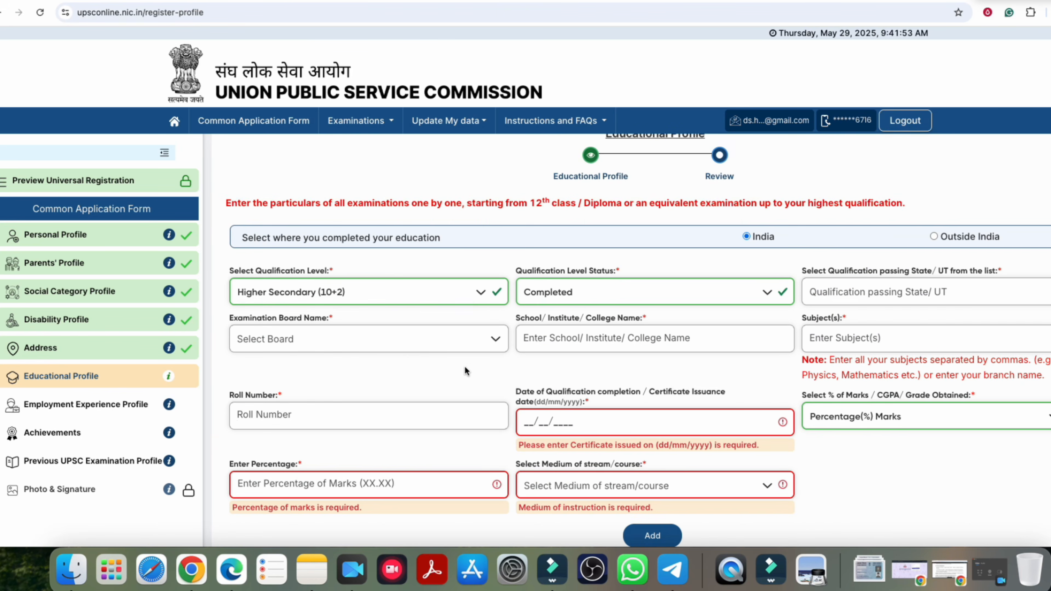
{"action": "left_click", "coordinate": [374, 286]}
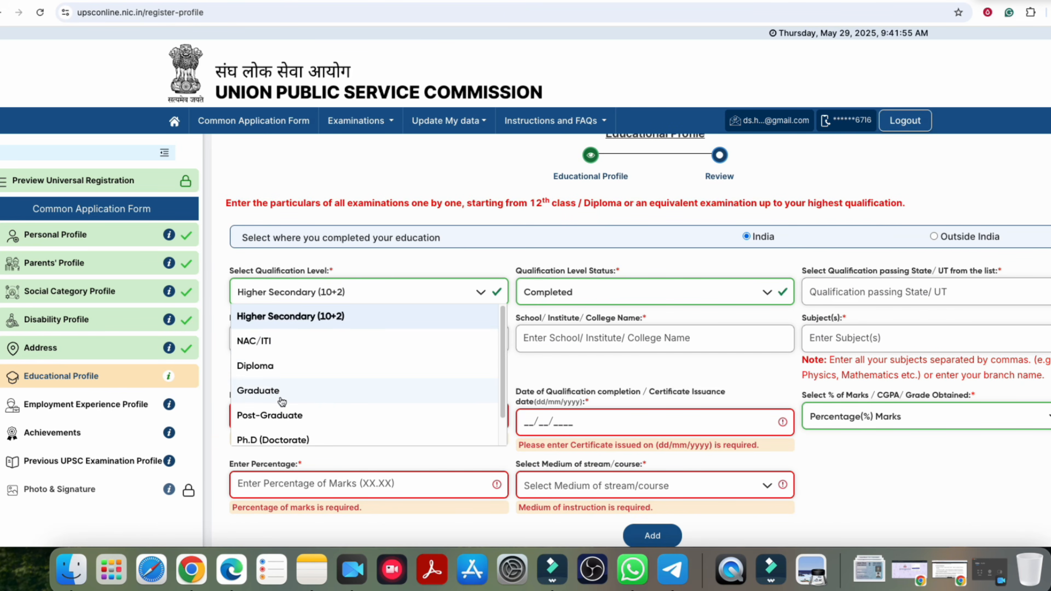
{"action": "scroll", "coordinate": [494, 365], "scroll_direction": "down", "scroll_amount": 1}
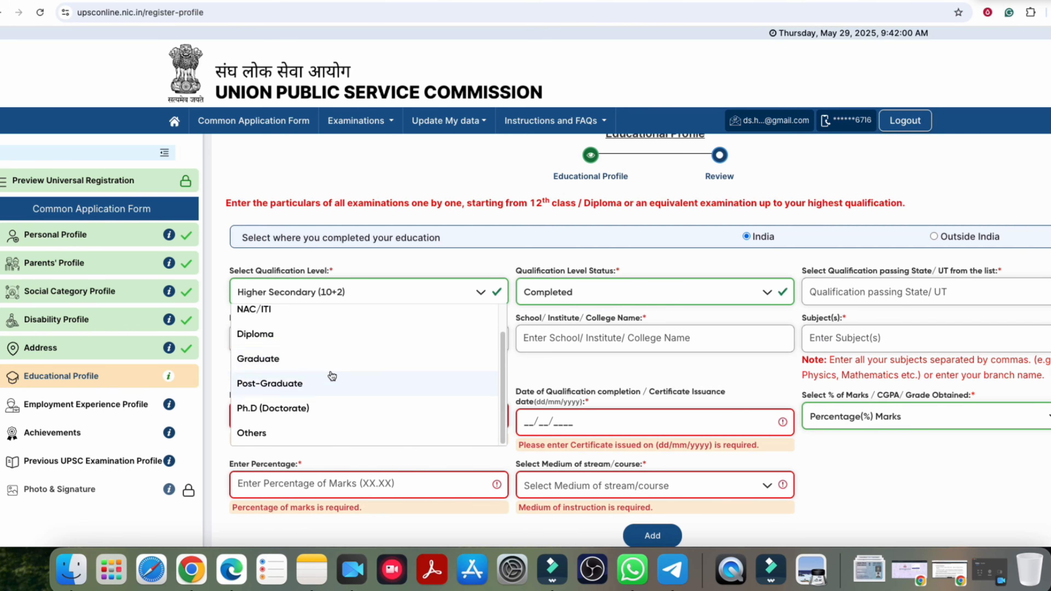
{"action": "scroll", "coordinate": [308, 367], "scroll_direction": "down", "scroll_amount": 3}
{"action": "left_click", "coordinate": [349, 341]}
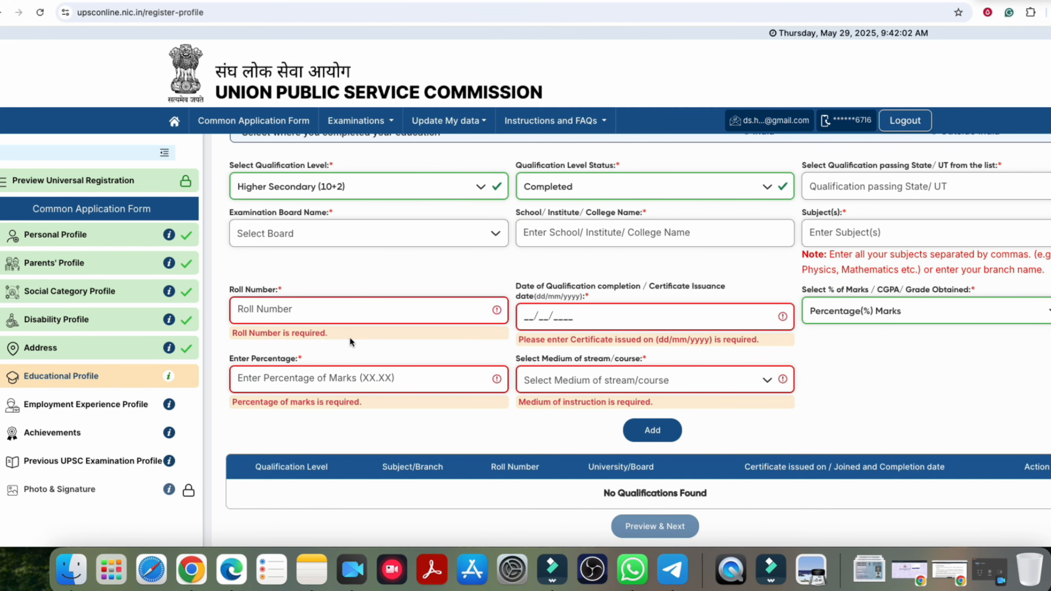
{"action": "scroll", "coordinate": [642, 476], "scroll_direction": "down", "scroll_amount": 1}
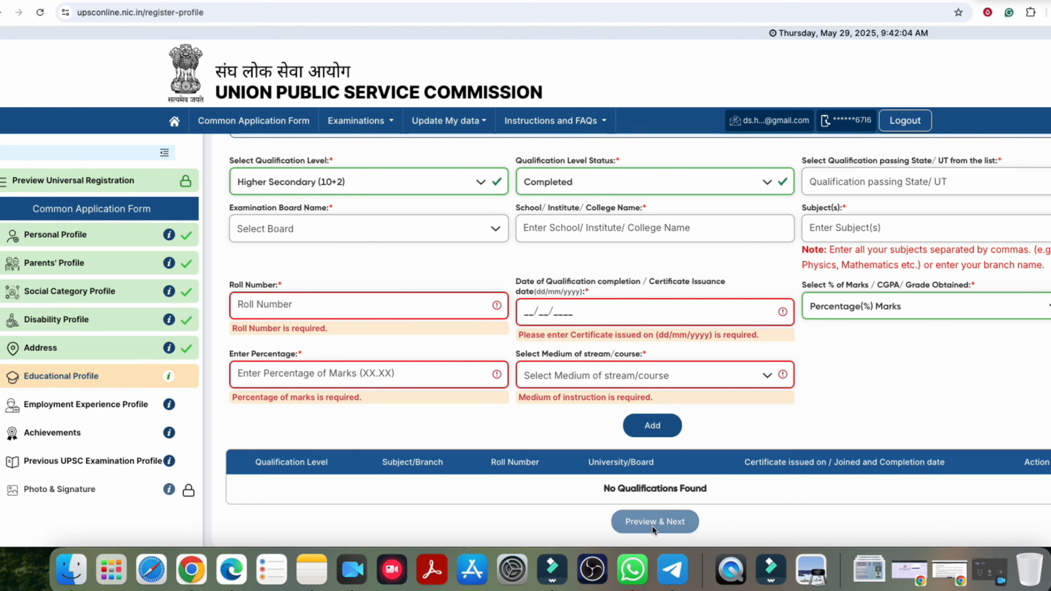
{"action": "scroll", "coordinate": [553, 415], "scroll_direction": "up", "scroll_amount": 2}
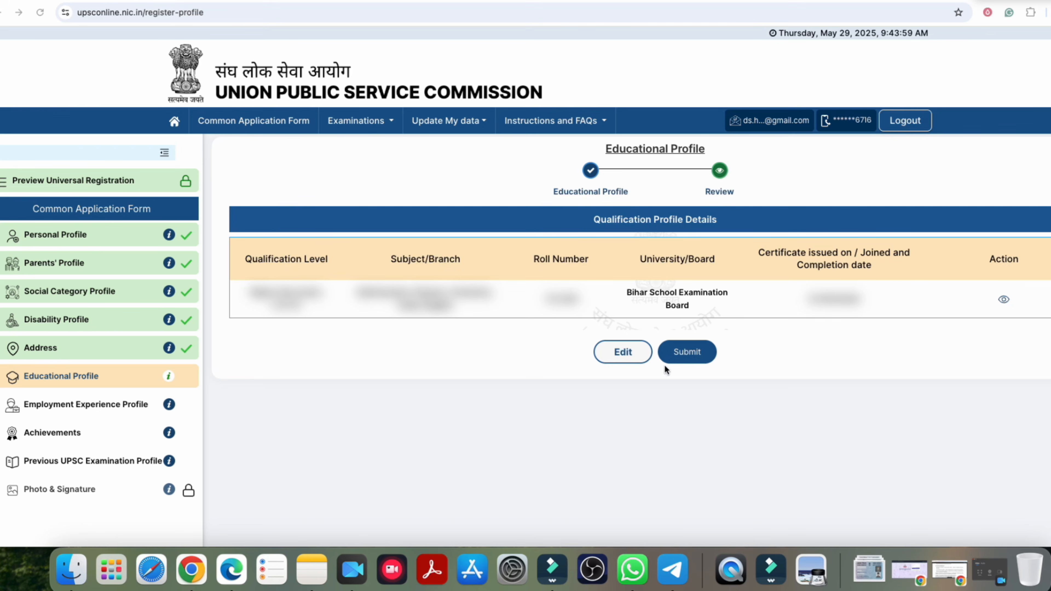
Step: Submit the reviewed Educational Profile, confirm with Yes, and acknowledge the success message
{"action": "left_click", "coordinate": [694, 355]}
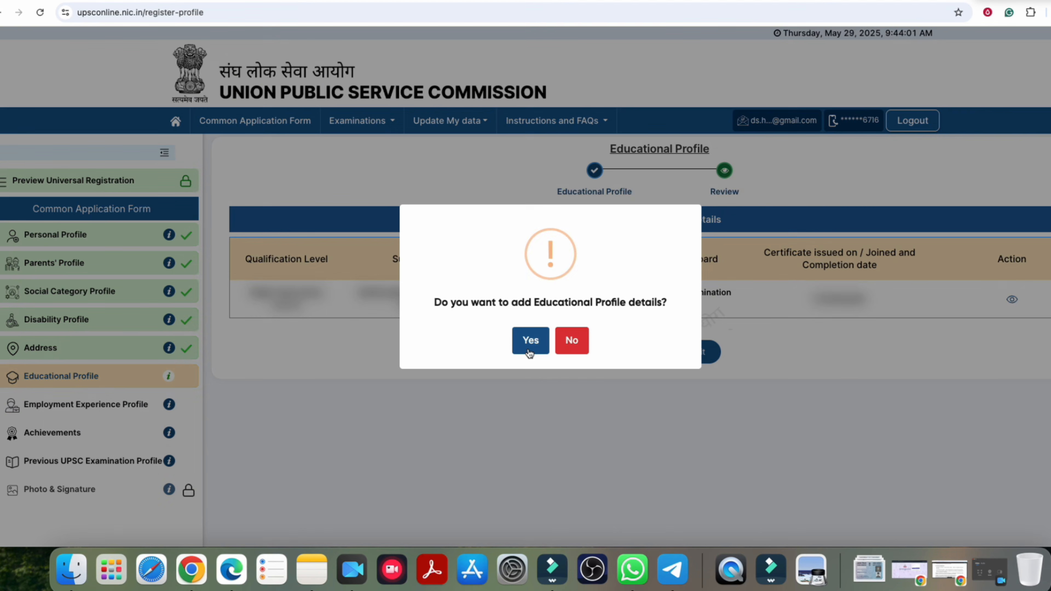
{"action": "left_click", "coordinate": [530, 353]}
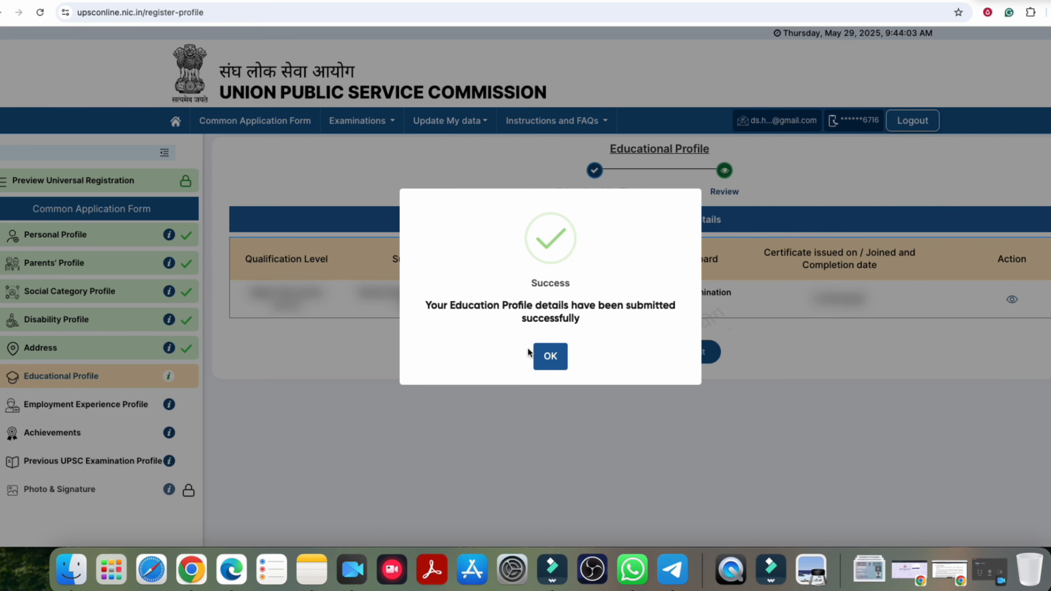
{"action": "left_click", "coordinate": [557, 366]}
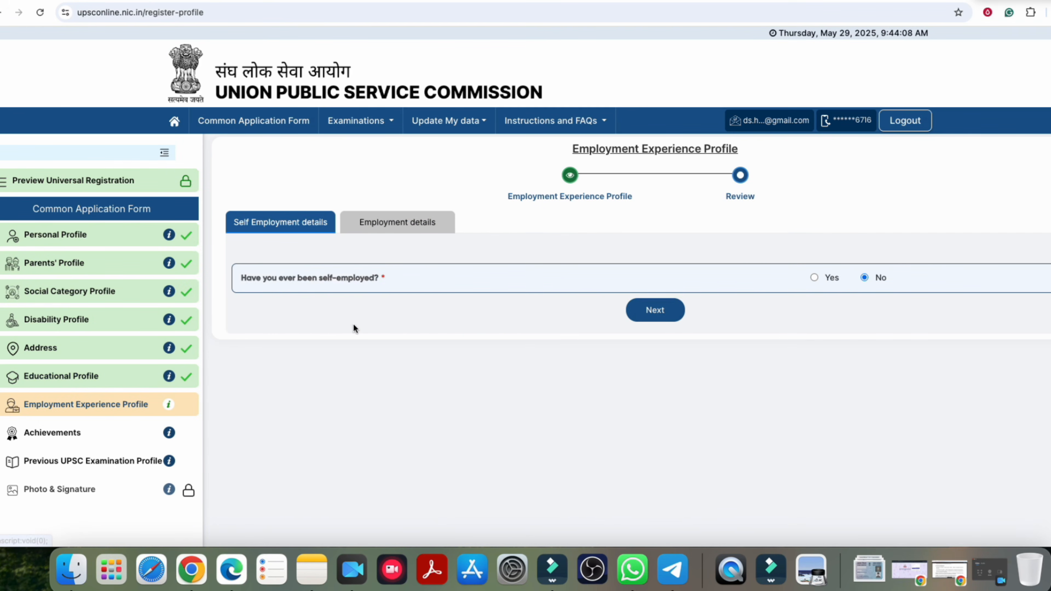
Step: Answer No to self-employment and employment, then preview, submit and confirm the employment profile
{"action": "left_click", "coordinate": [815, 278]}
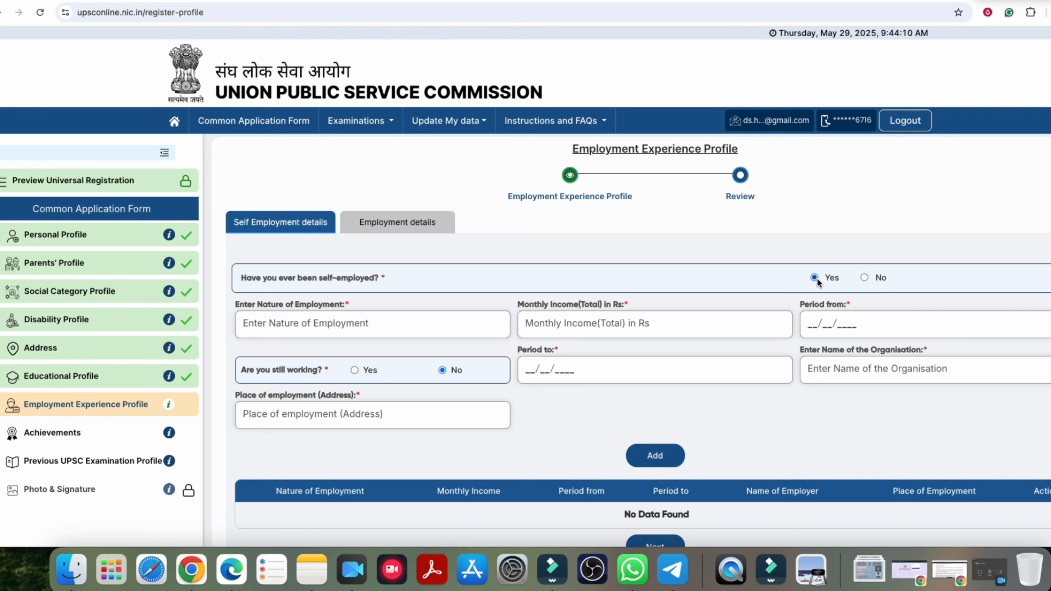
{"action": "scroll", "coordinate": [372, 298], "scroll_direction": "down", "scroll_amount": 1}
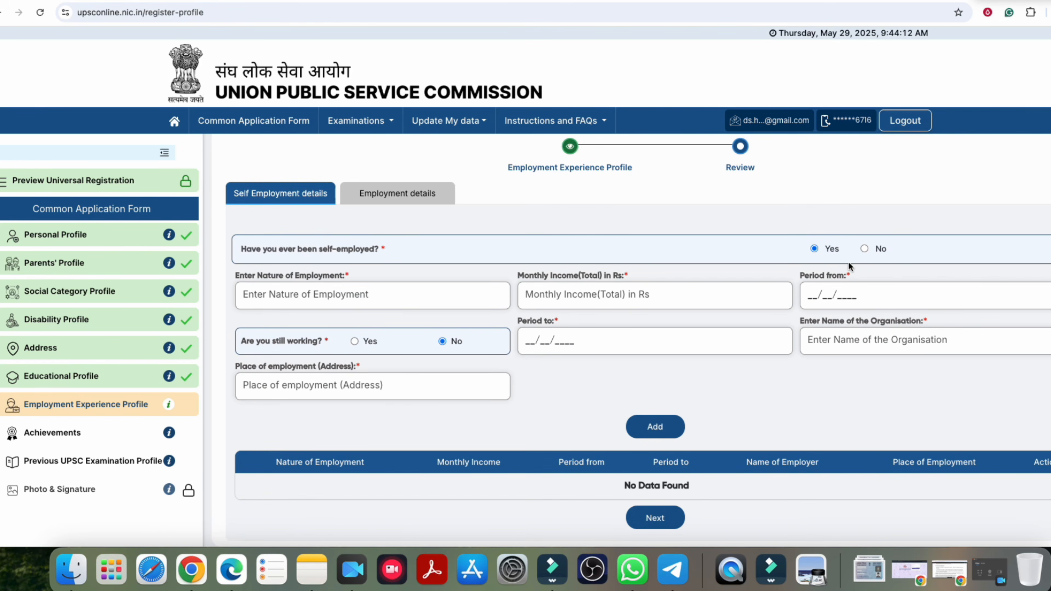
{"action": "left_click", "coordinate": [865, 248]}
{"action": "left_click", "coordinate": [658, 309]}
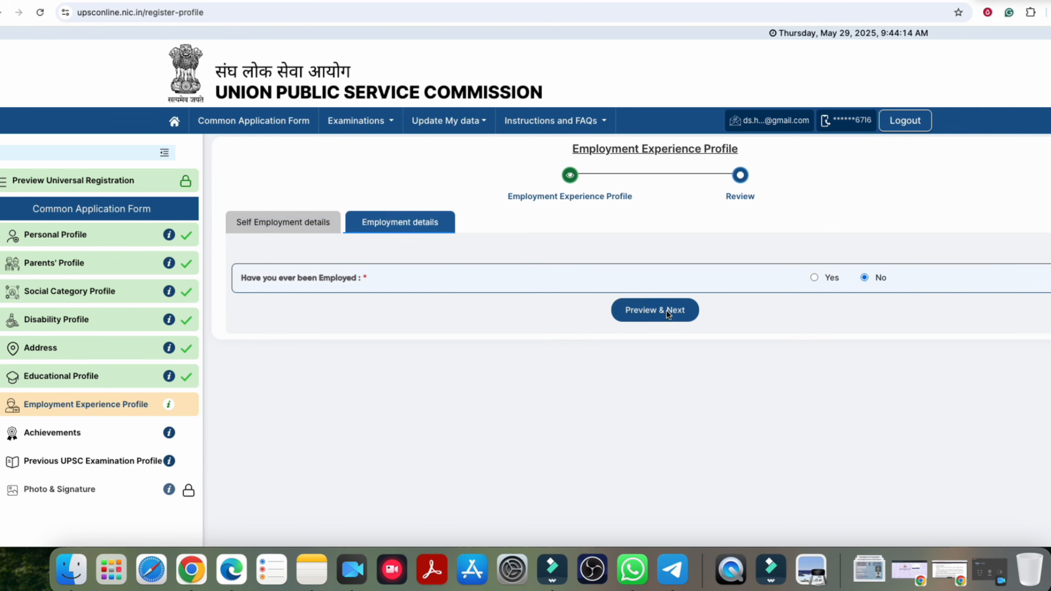
{"action": "left_click", "coordinate": [673, 313]}
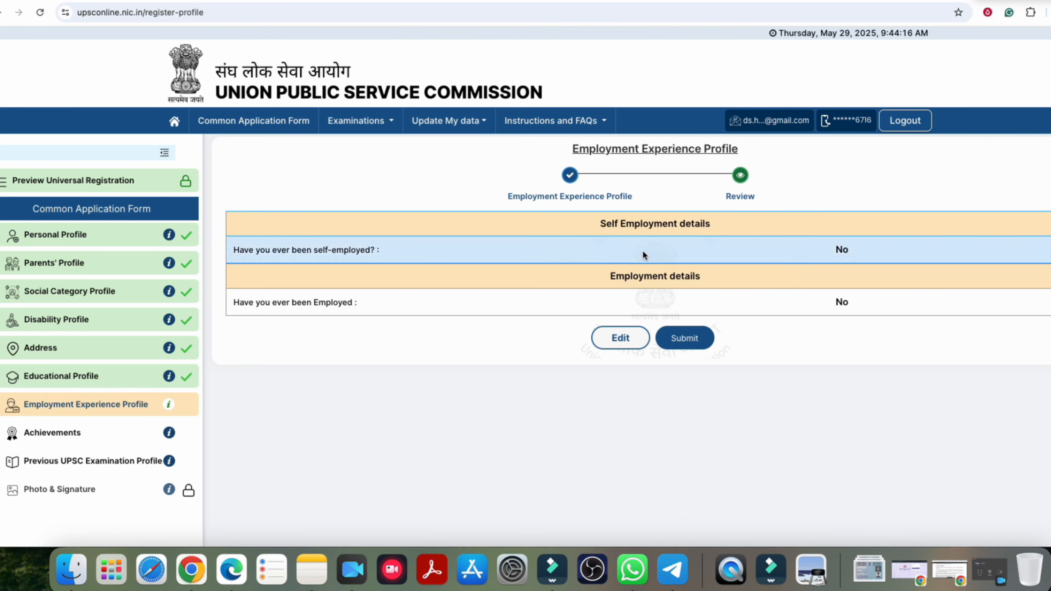
{"action": "left_click", "coordinate": [687, 337]}
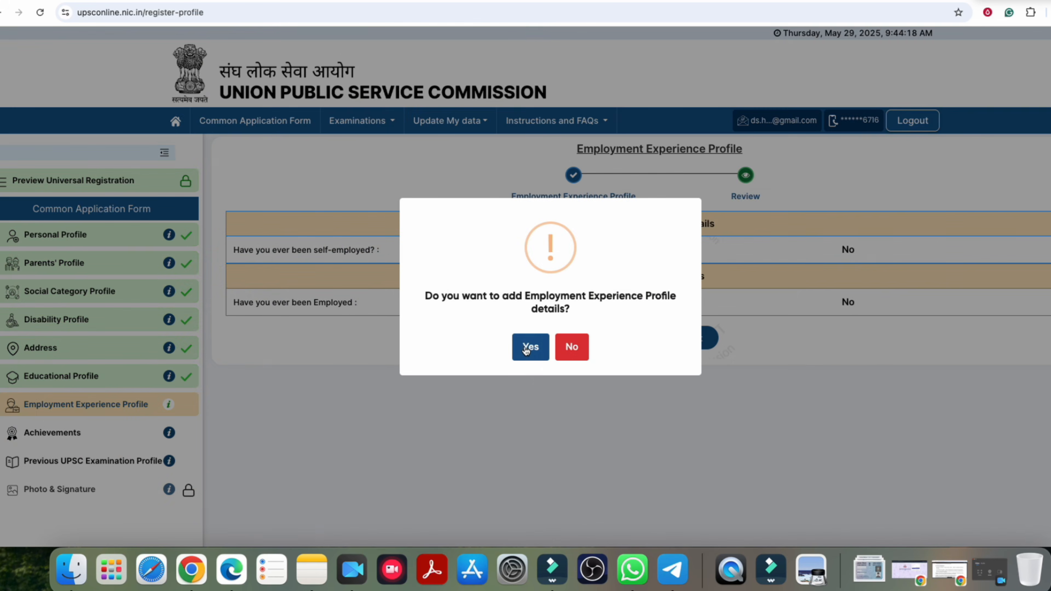
{"action": "left_click", "coordinate": [523, 343]}
{"action": "left_click", "coordinate": [561, 361]}
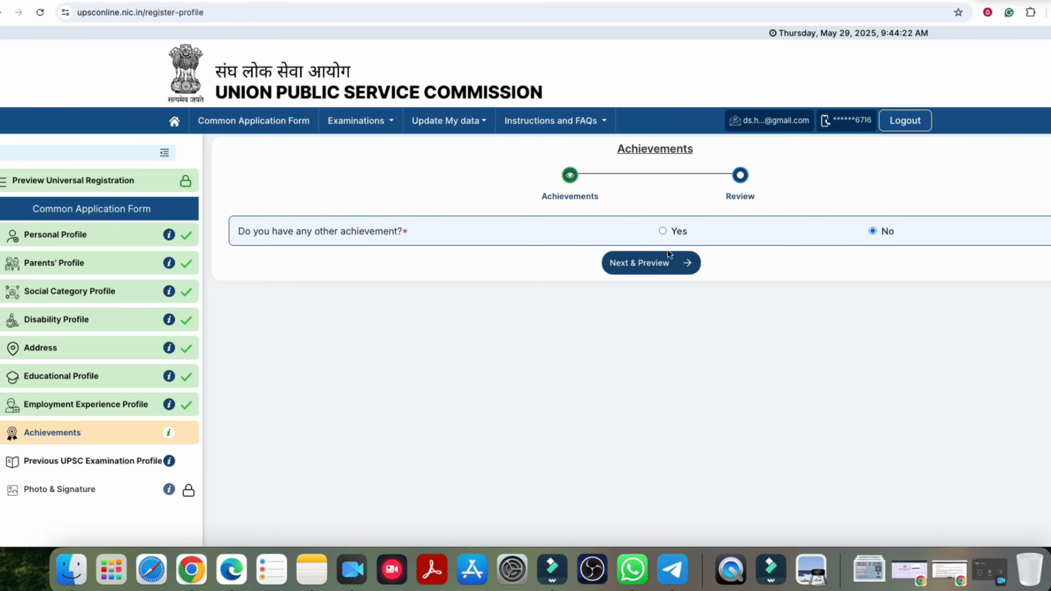
Step: Try Yes for other achievements, revert to No, then preview, submit and confirm
{"action": "left_click", "coordinate": [662, 231]}
{"action": "left_click", "coordinate": [281, 278]}
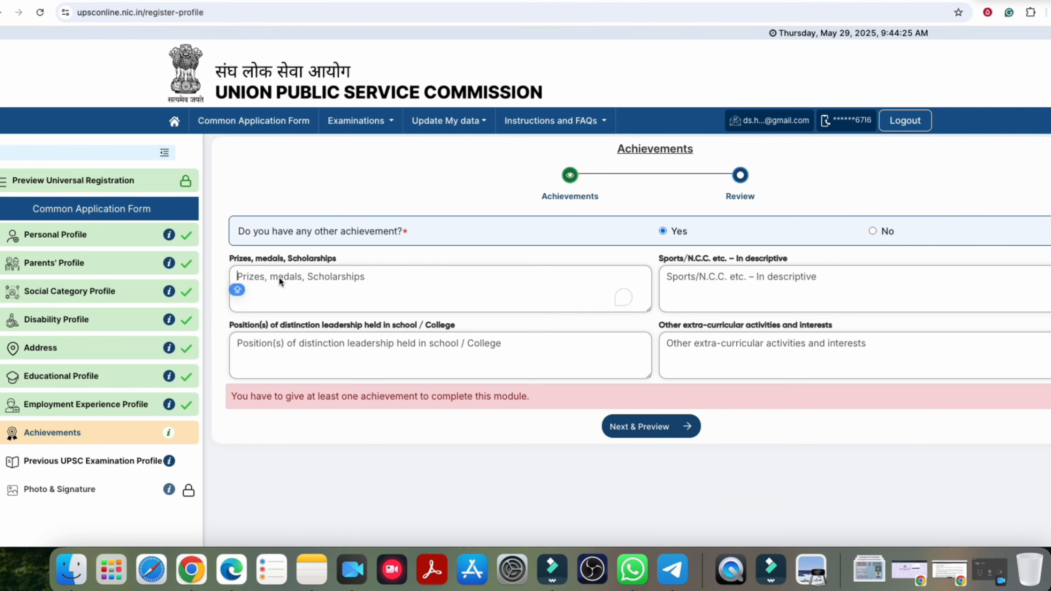
{"action": "left_click", "coordinate": [712, 285]}
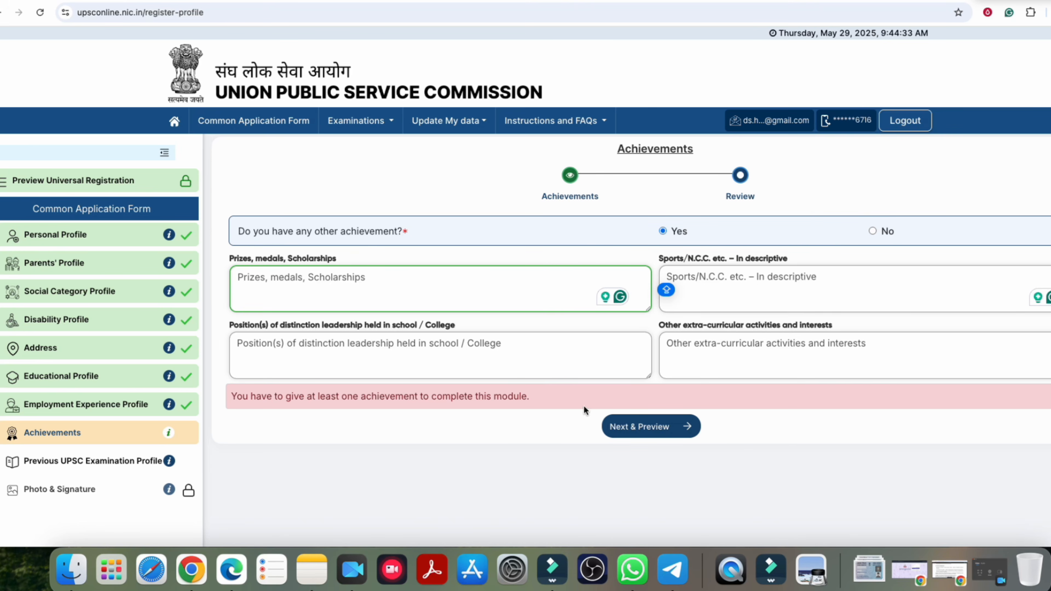
{"action": "left_click", "coordinate": [872, 231]}
{"action": "left_click", "coordinate": [641, 264]}
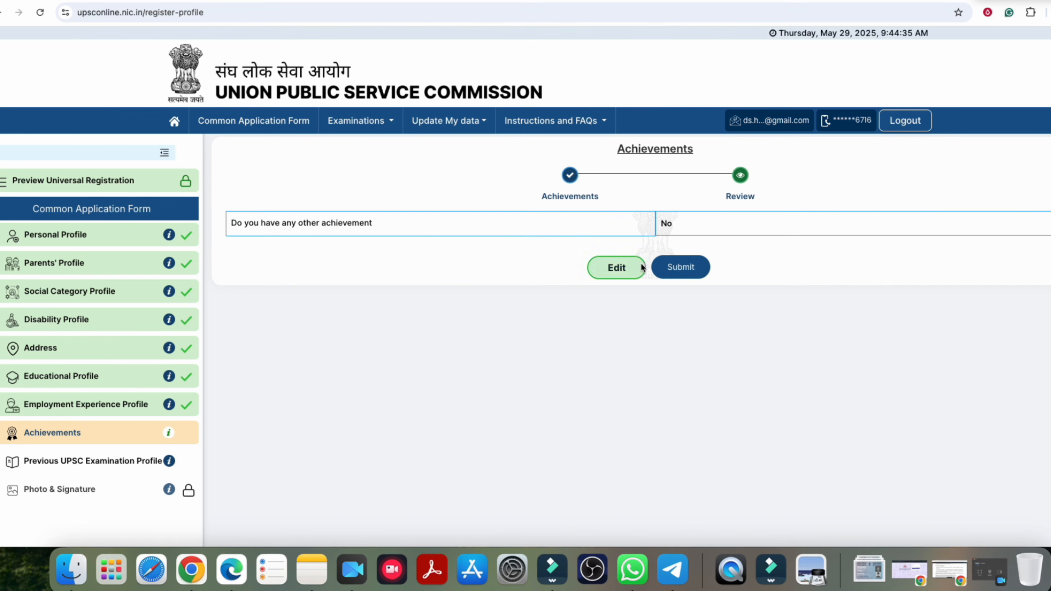
{"action": "left_click", "coordinate": [655, 270]}
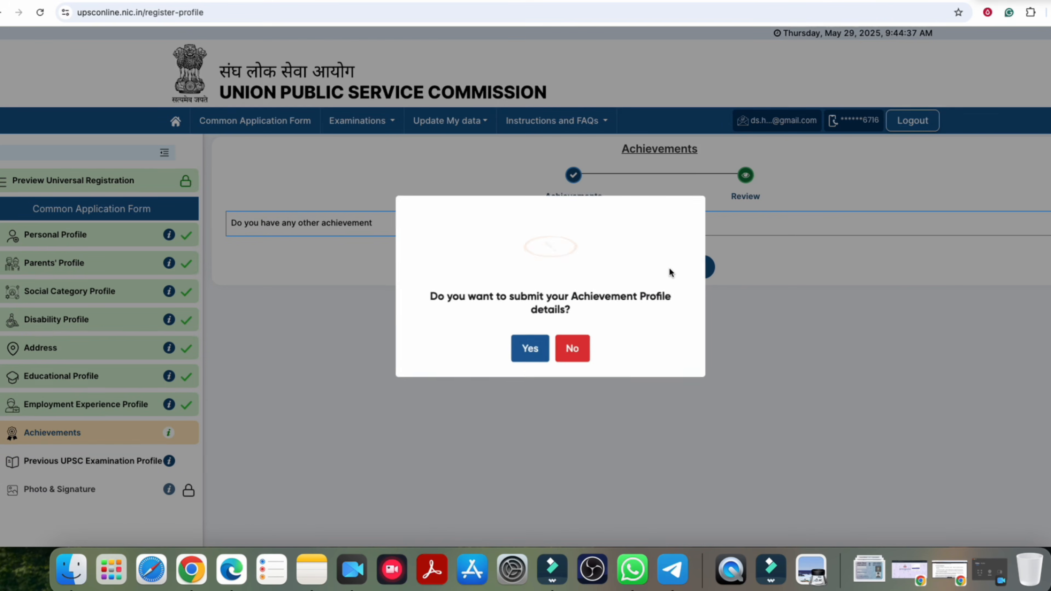
{"action": "left_click", "coordinate": [529, 348]}
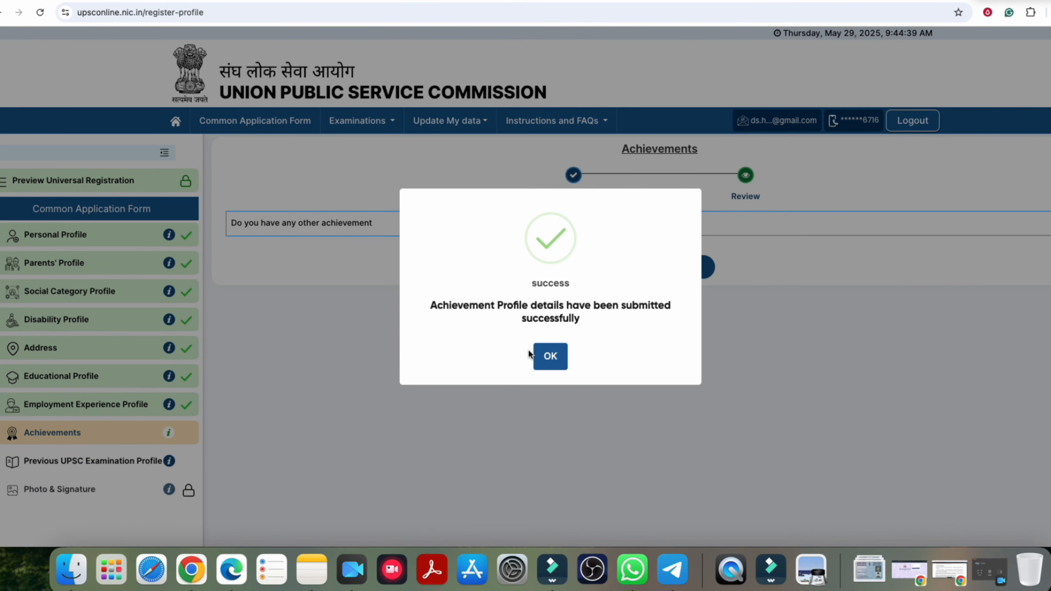
{"action": "left_click", "coordinate": [549, 358]}
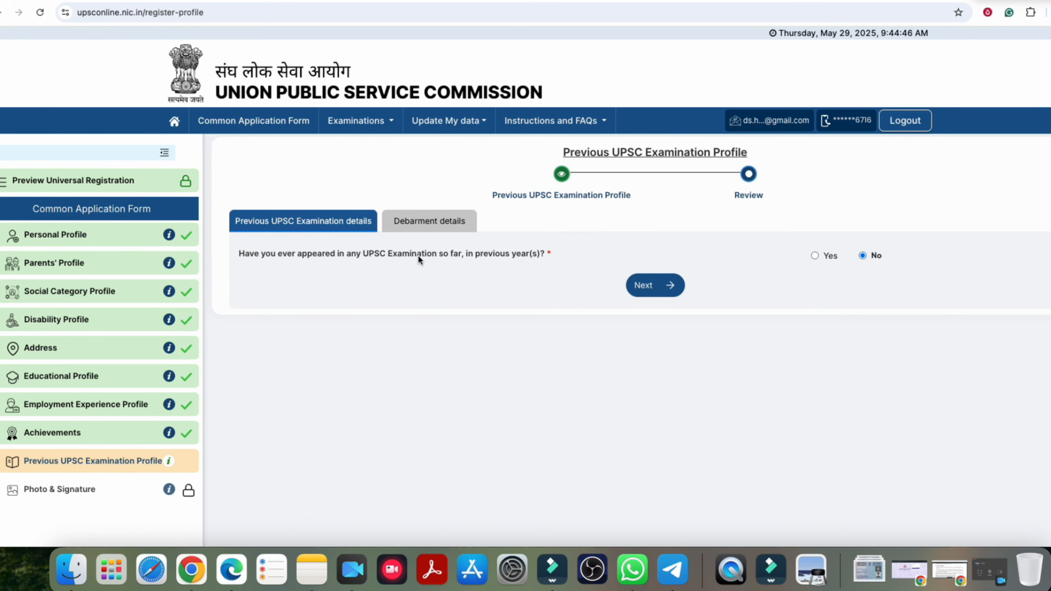
Step: Try a previous appearance, selecting National Defence Academy & Naval Academy Examination (I)
{"action": "left_click_drag", "start_coordinate": [370, 254], "coordinate": [422, 254]}
{"action": "left_click", "coordinate": [815, 255]}
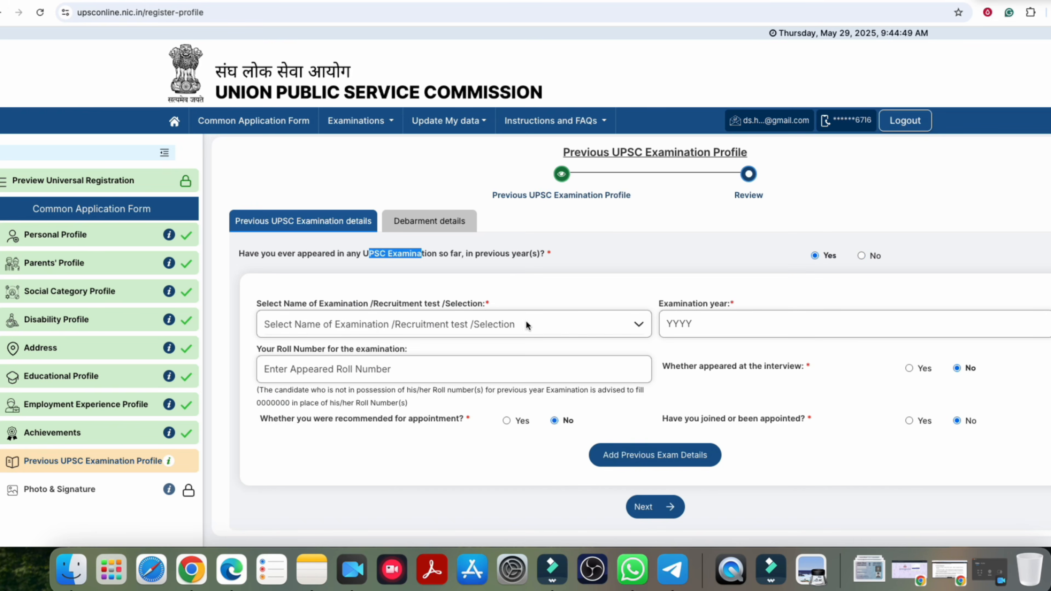
{"action": "left_click", "coordinate": [363, 332]}
{"action": "scroll", "coordinate": [373, 391], "scroll_direction": "down", "scroll_amount": 3}
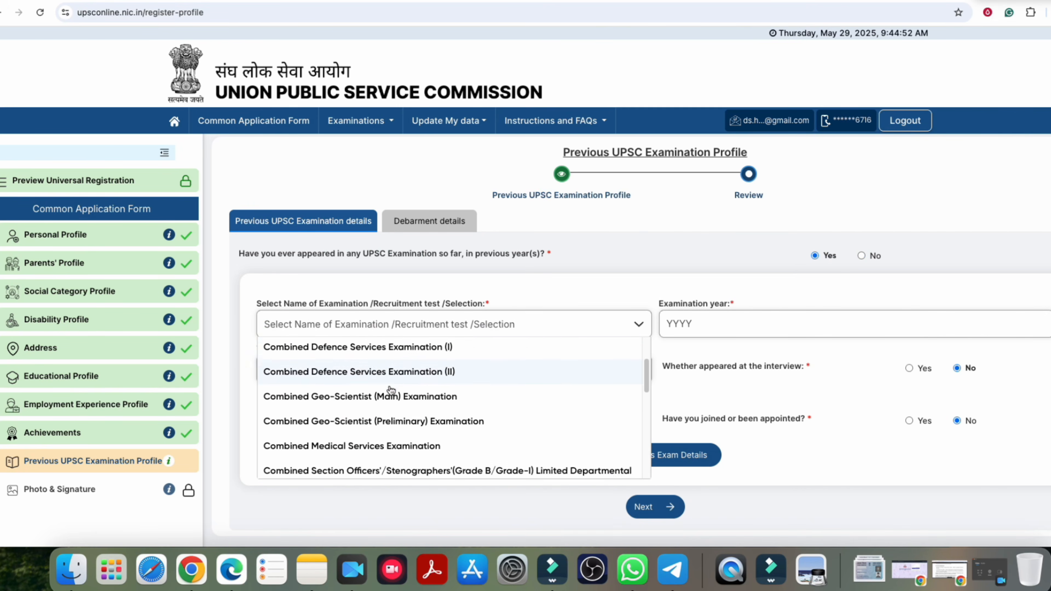
{"action": "scroll", "coordinate": [410, 404], "scroll_direction": "down", "scroll_amount": 4}
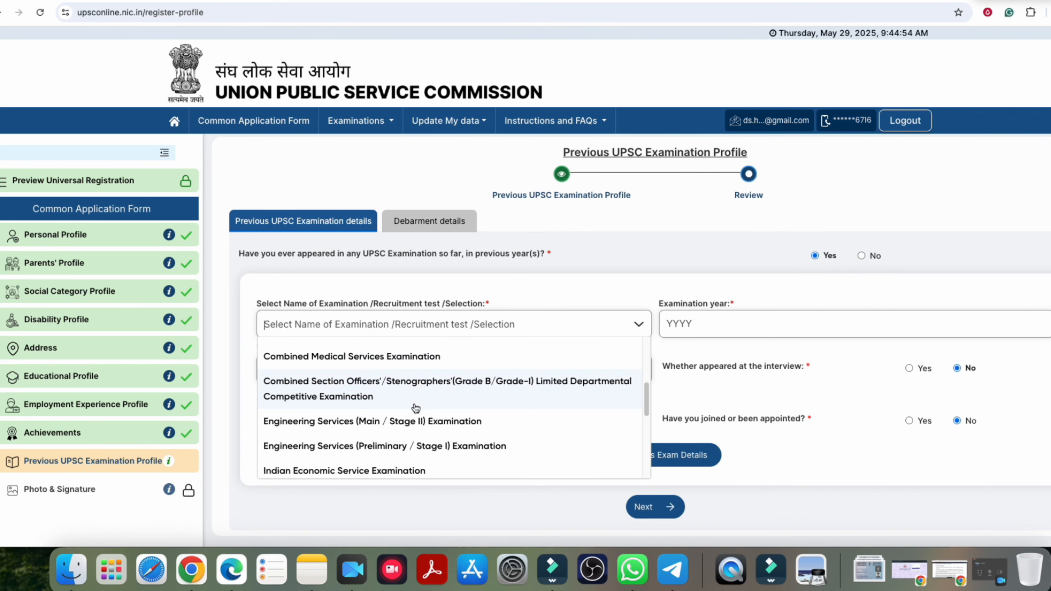
{"action": "scroll", "coordinate": [410, 404], "scroll_direction": "down", "scroll_amount": 6}
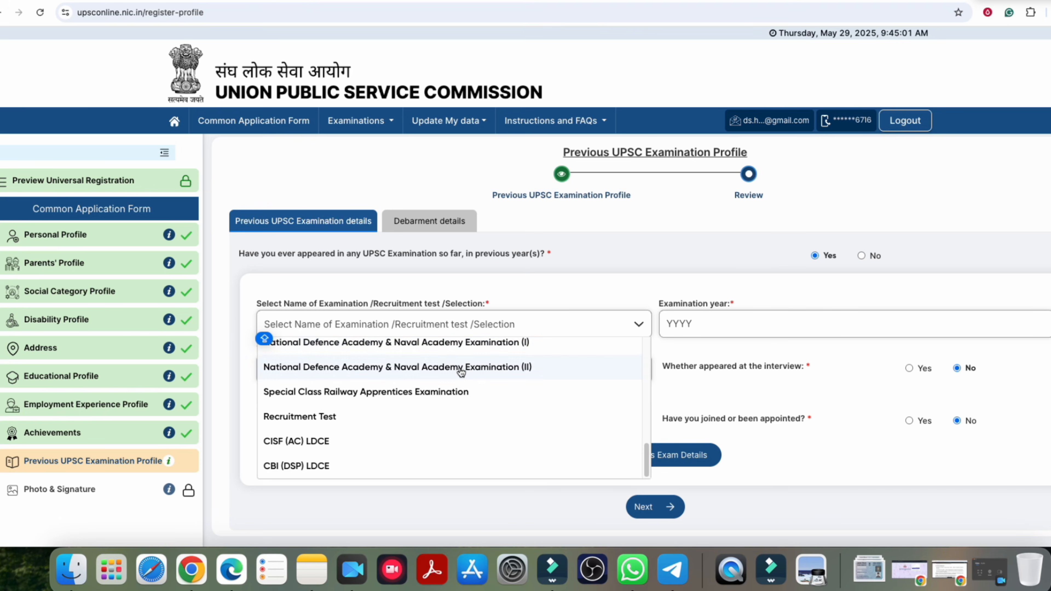
{"action": "left_click", "coordinate": [447, 345]}
{"action": "left_click", "coordinate": [679, 325]}
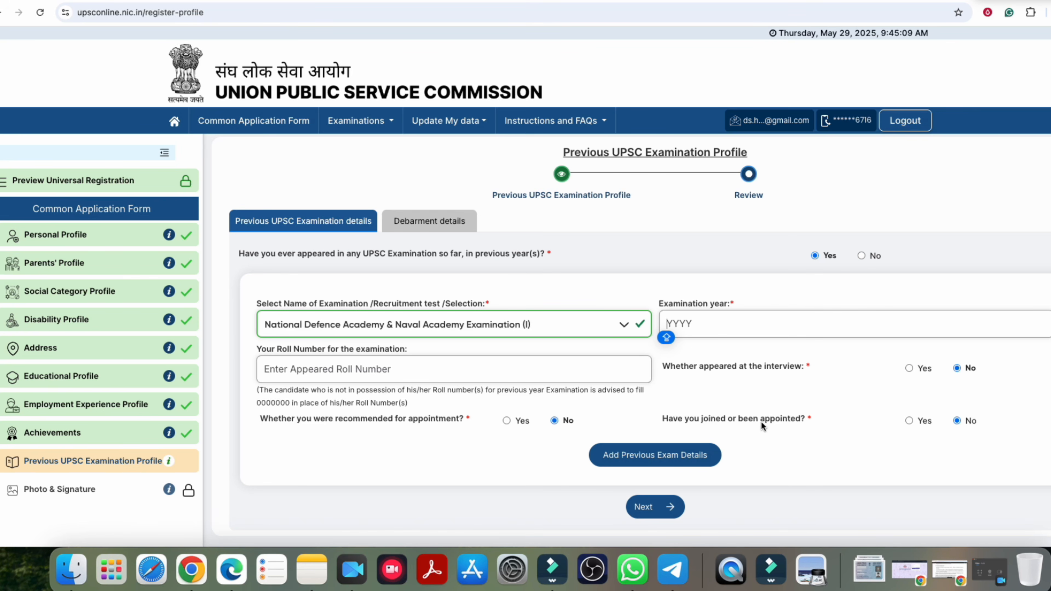
{"action": "left_click", "coordinate": [375, 326]}
Step: Answer No to previous appearance and debarment, then preview, submit and confirm the profile
{"action": "left_click", "coordinate": [862, 256]}
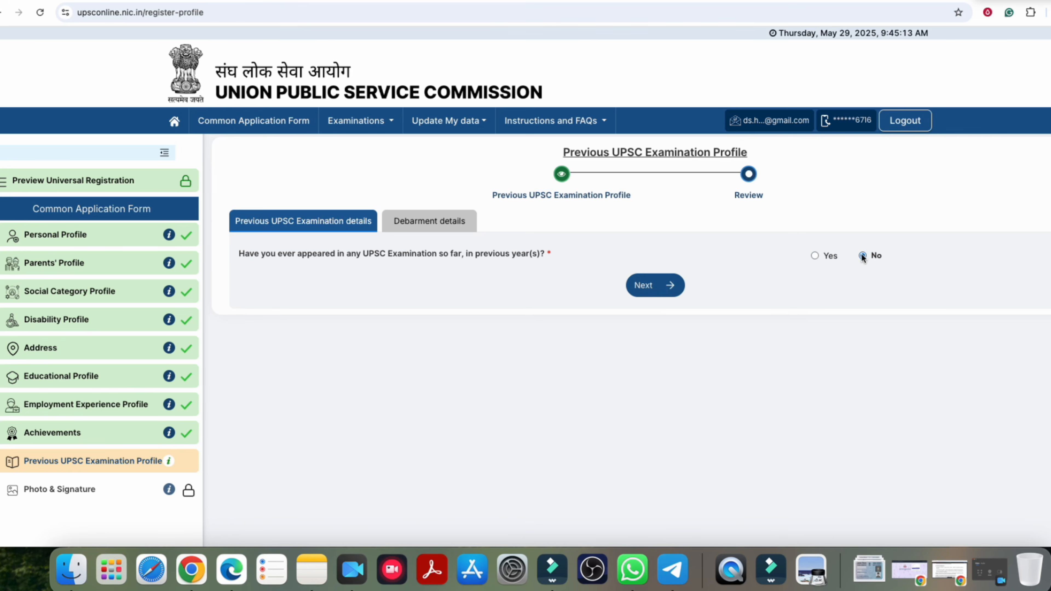
{"action": "left_click", "coordinate": [654, 290]}
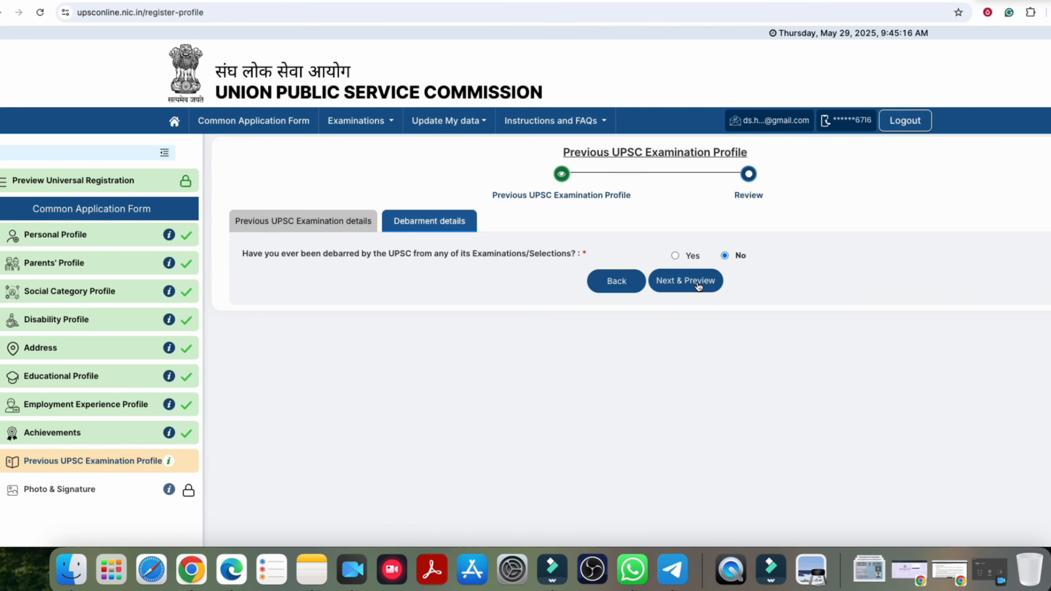
{"action": "left_click", "coordinate": [698, 286]}
{"action": "left_click", "coordinate": [694, 327]}
{"action": "left_click", "coordinate": [530, 348]}
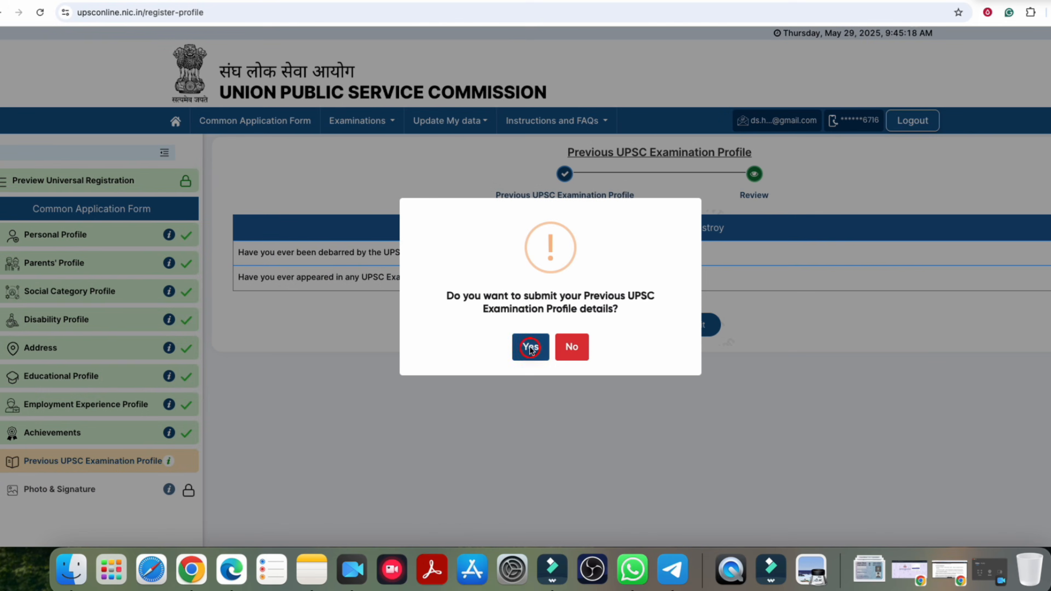
{"action": "left_click_drag", "start_coordinate": [527, 283], "coordinate": [618, 310]}
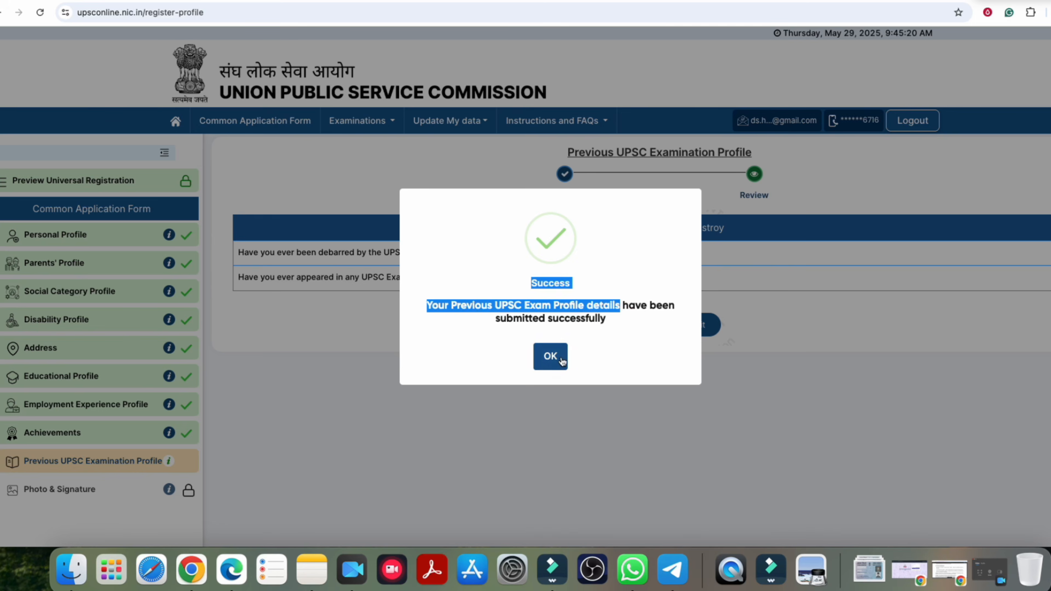
{"action": "left_click", "coordinate": [561, 359]}
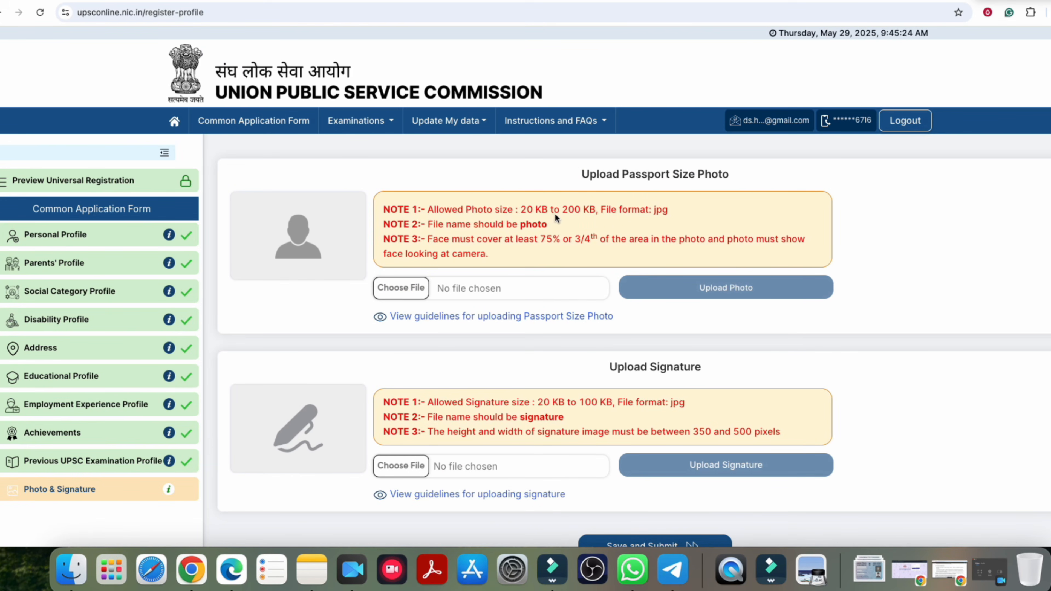
Step: Read the photo upload requirements, highlighting the required file name
{"action": "scroll", "coordinate": [487, 248], "scroll_direction": "down", "scroll_amount": 1}
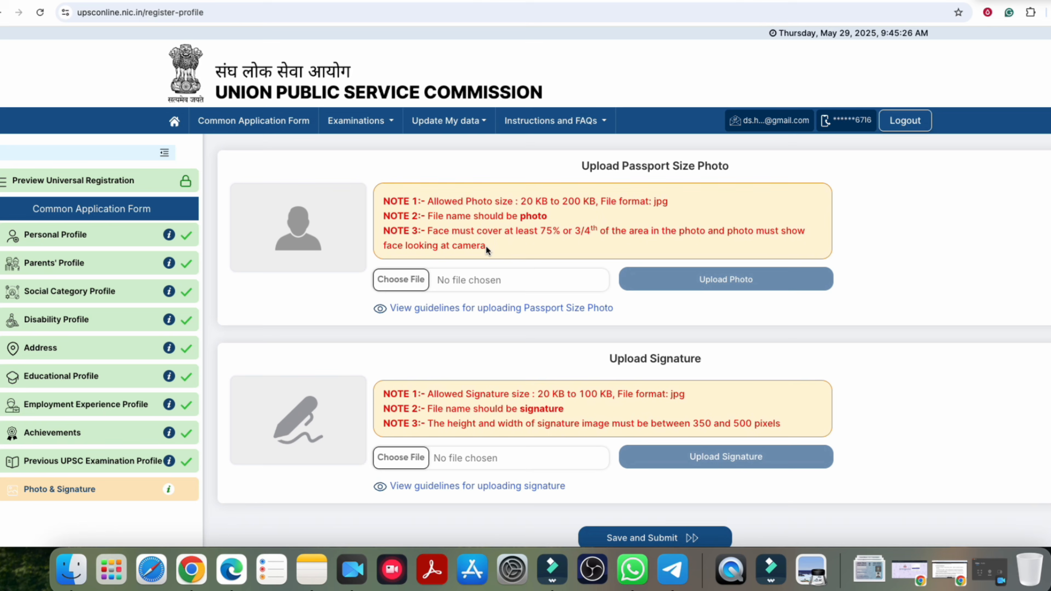
{"action": "left_click_drag", "start_coordinate": [522, 217], "coordinate": [548, 218]}
{"action": "left_click", "coordinate": [518, 232]}
Step: Open the passport photo guidelines and scroll through the acceptance table to the DOs and DON'Ts
{"action": "left_click", "coordinate": [587, 309]}
{"action": "scroll", "coordinate": [528, 274], "scroll_direction": "down", "scroll_amount": 3}
{"action": "scroll", "coordinate": [543, 255], "scroll_direction": "up", "scroll_amount": 3}
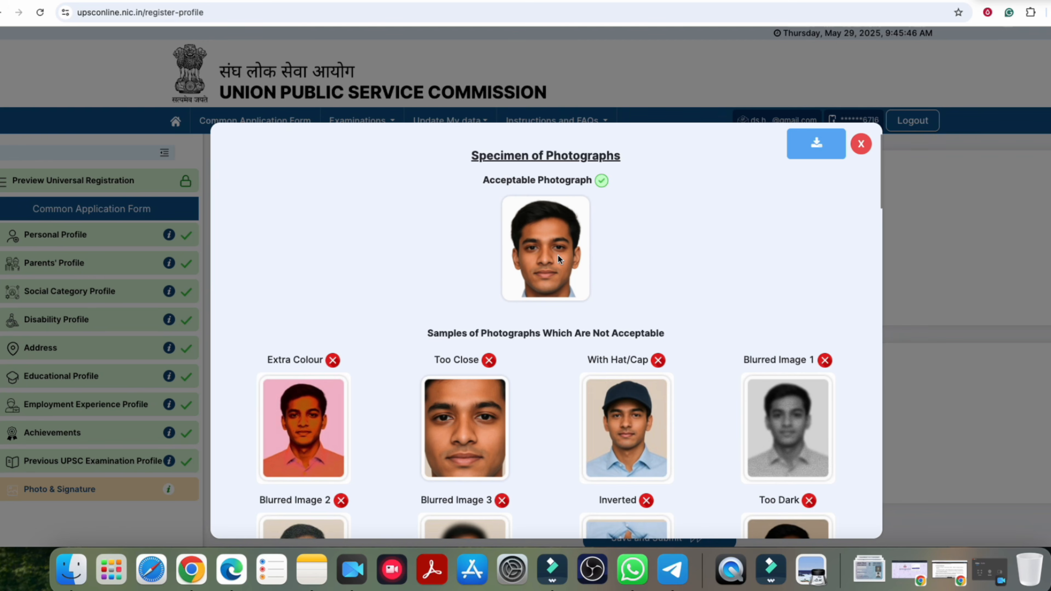
{"action": "scroll", "coordinate": [557, 255], "scroll_direction": "down", "scroll_amount": 5}
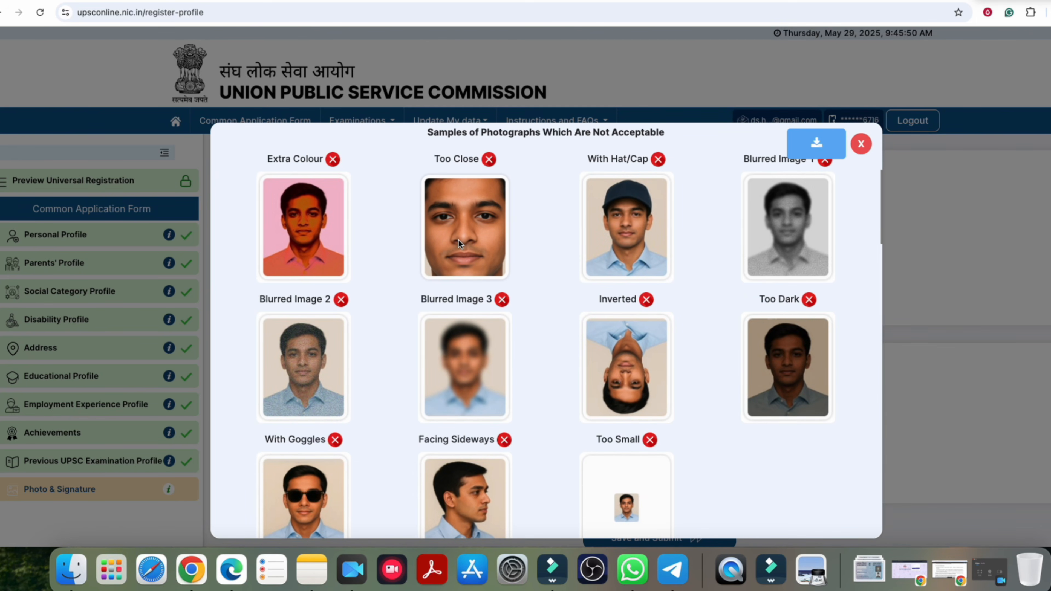
{"action": "scroll", "coordinate": [478, 296], "scroll_direction": "down", "scroll_amount": 5}
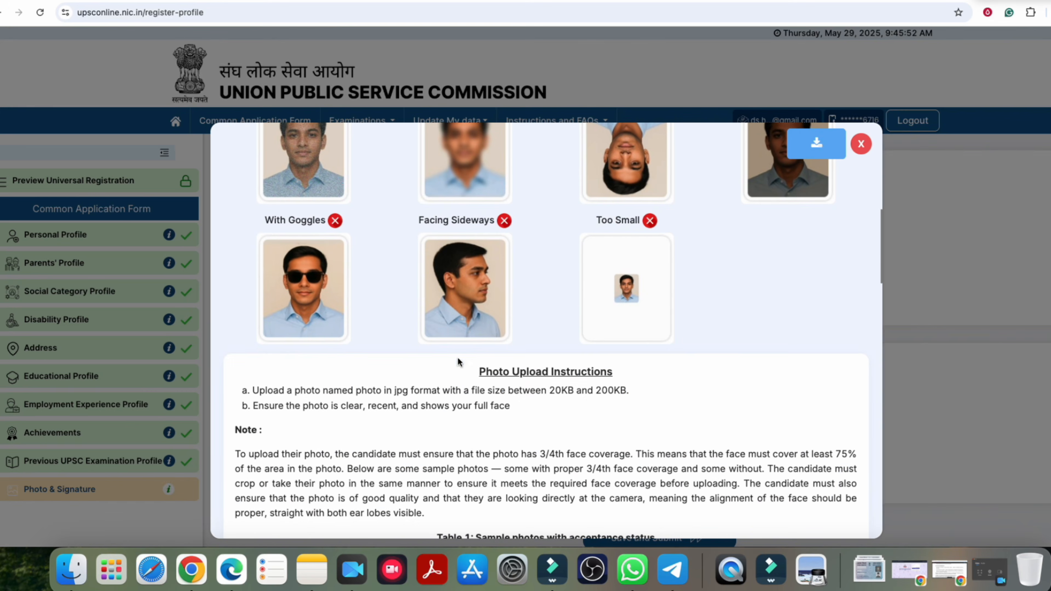
{"action": "scroll", "coordinate": [518, 322], "scroll_direction": "up", "scroll_amount": 10}
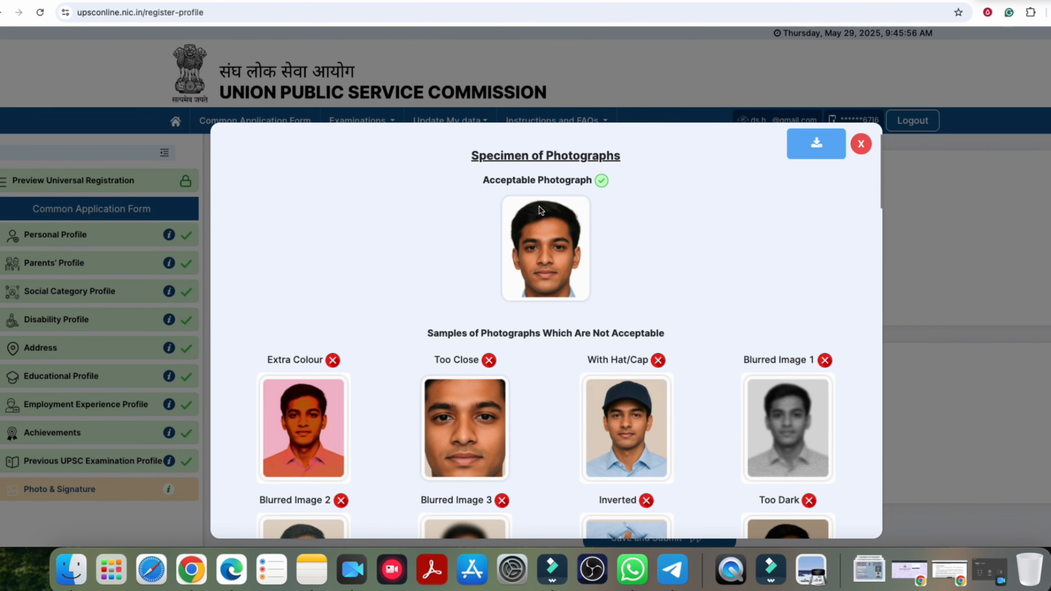
{"action": "scroll", "coordinate": [547, 290], "scroll_direction": "down", "scroll_amount": 15}
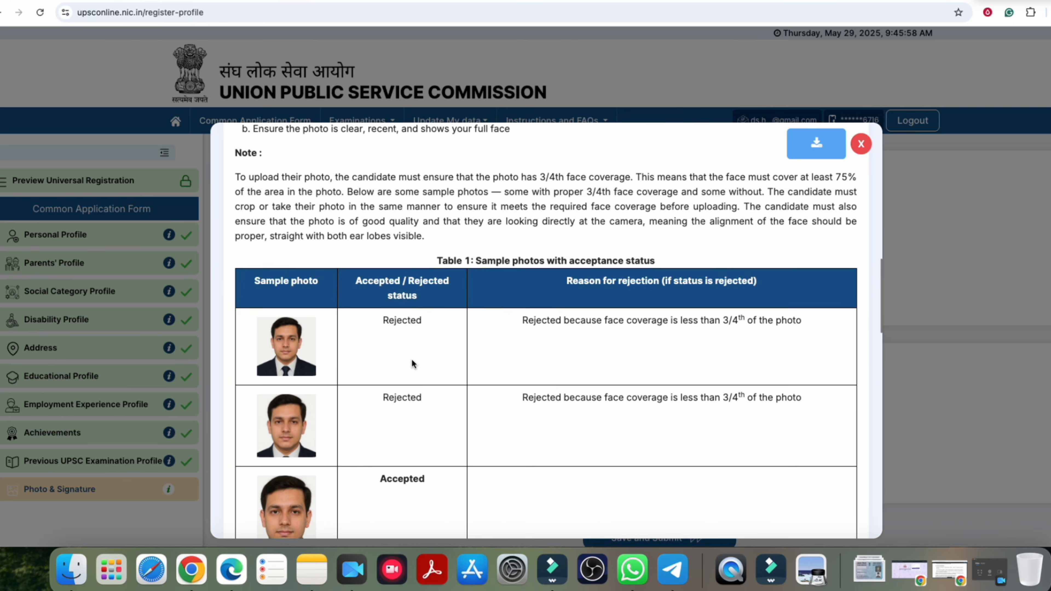
{"action": "scroll", "coordinate": [411, 363], "scroll_direction": "down", "scroll_amount": 1}
{"action": "scroll", "coordinate": [335, 393], "scroll_direction": "down", "scroll_amount": 2}
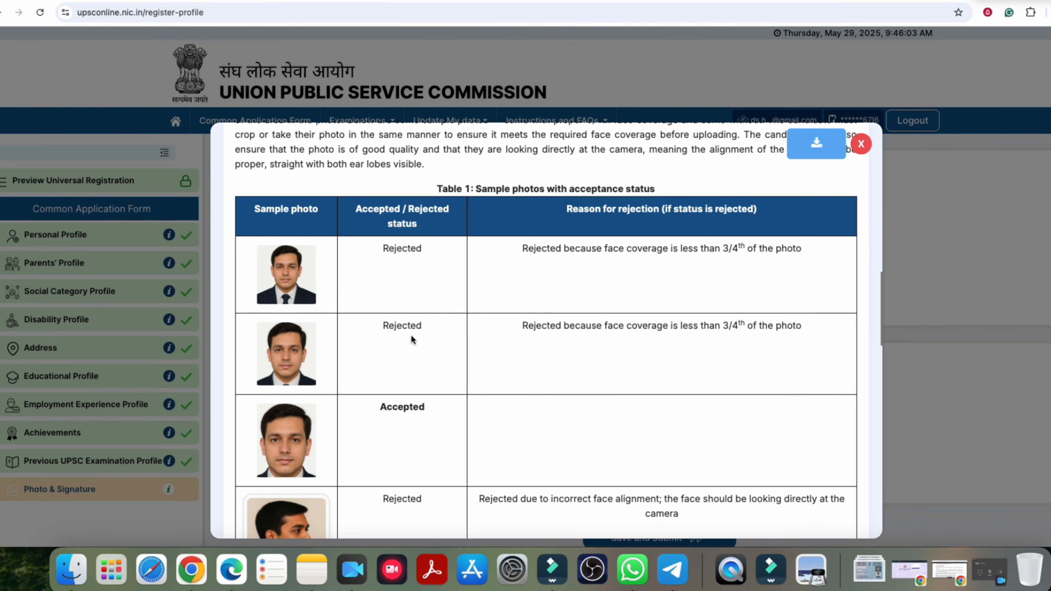
{"action": "scroll", "coordinate": [412, 338], "scroll_direction": "down", "scroll_amount": 5}
{"action": "left_click_drag", "start_coordinate": [389, 266], "coordinate": [419, 259]}
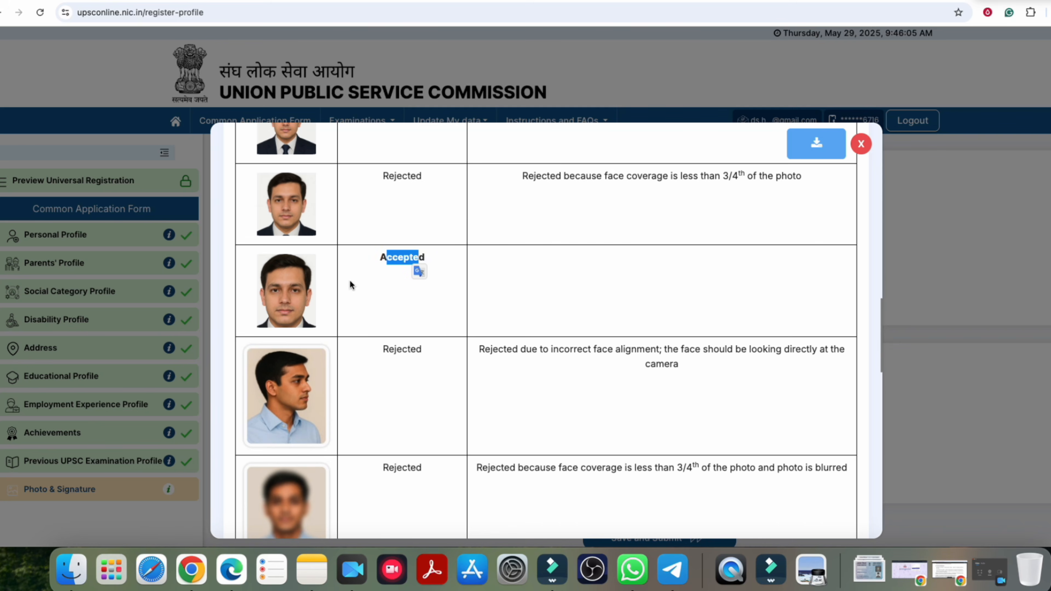
{"action": "scroll", "coordinate": [426, 365], "scroll_direction": "down", "scroll_amount": 12}
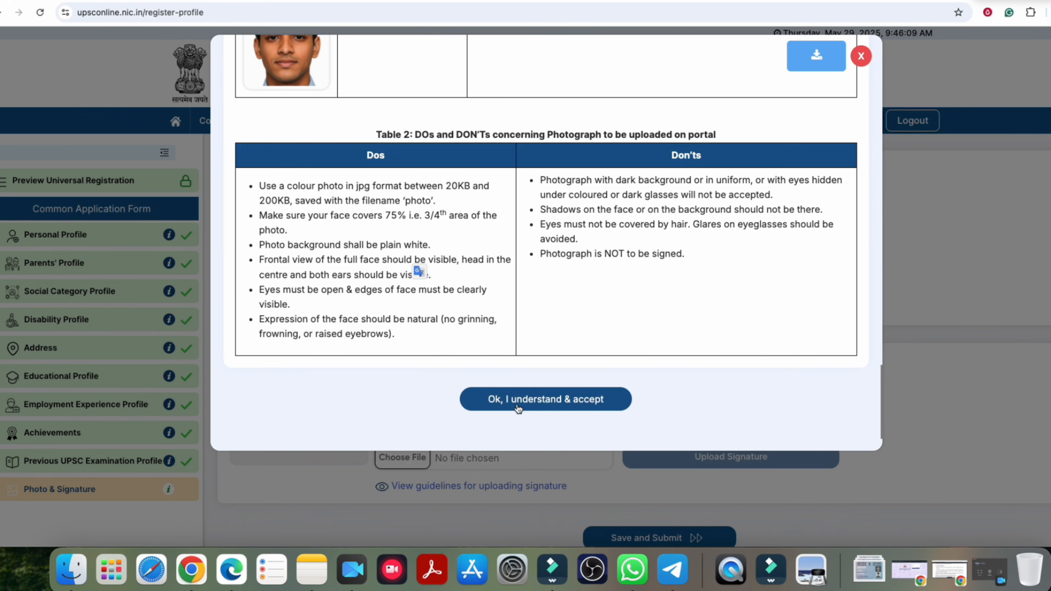
Step: Accept the photo guidelines, cancel the file chooser, then read and close the signature guidelines
{"action": "left_click", "coordinate": [517, 404]}
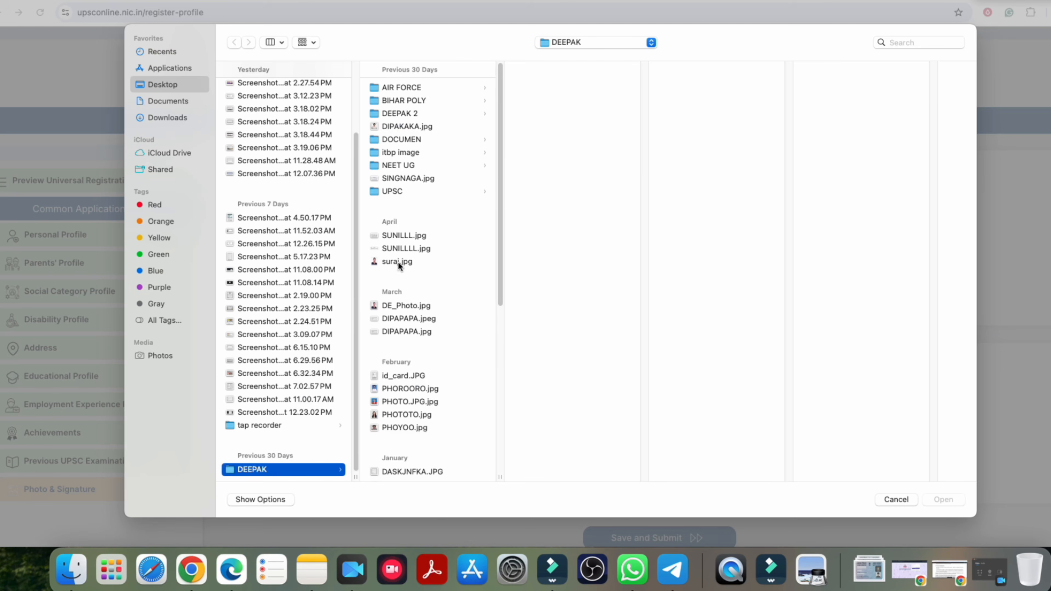
{"action": "key", "text": "Escape"}
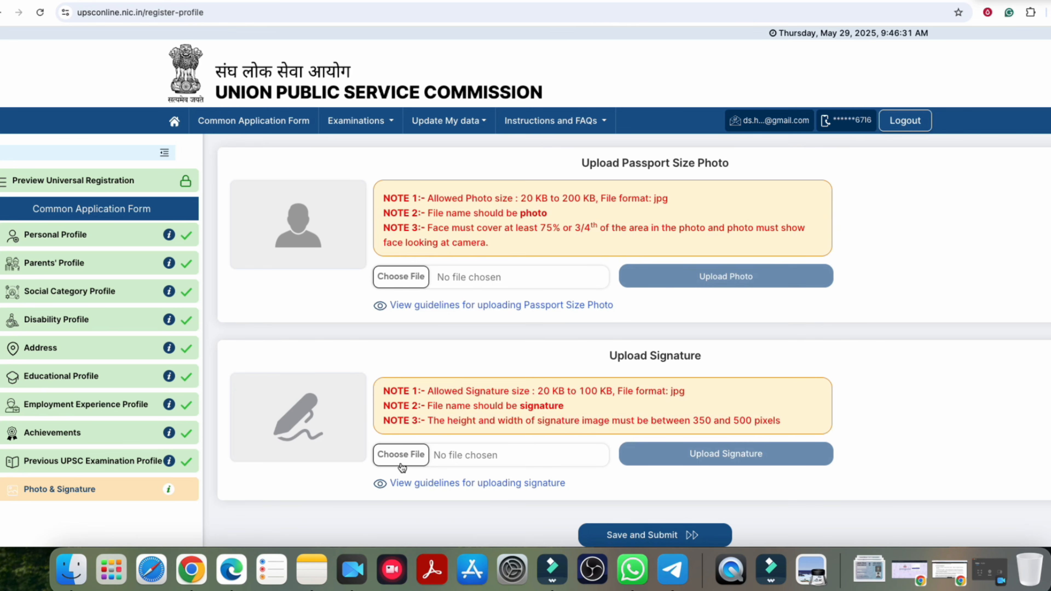
{"action": "left_click", "coordinate": [404, 483]}
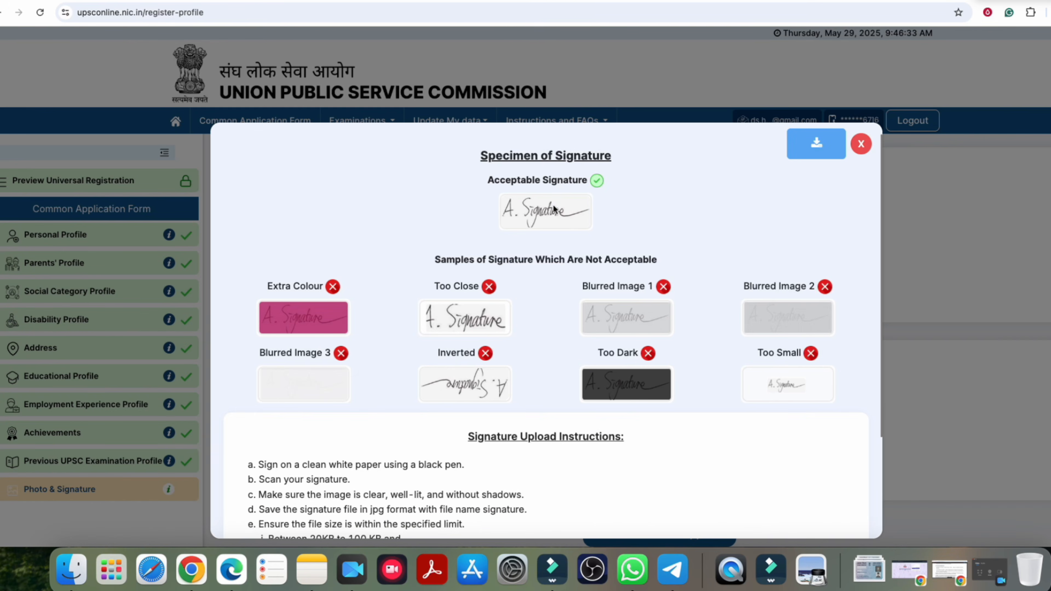
{"action": "left_click_drag", "start_coordinate": [518, 181], "coordinate": [567, 182]}
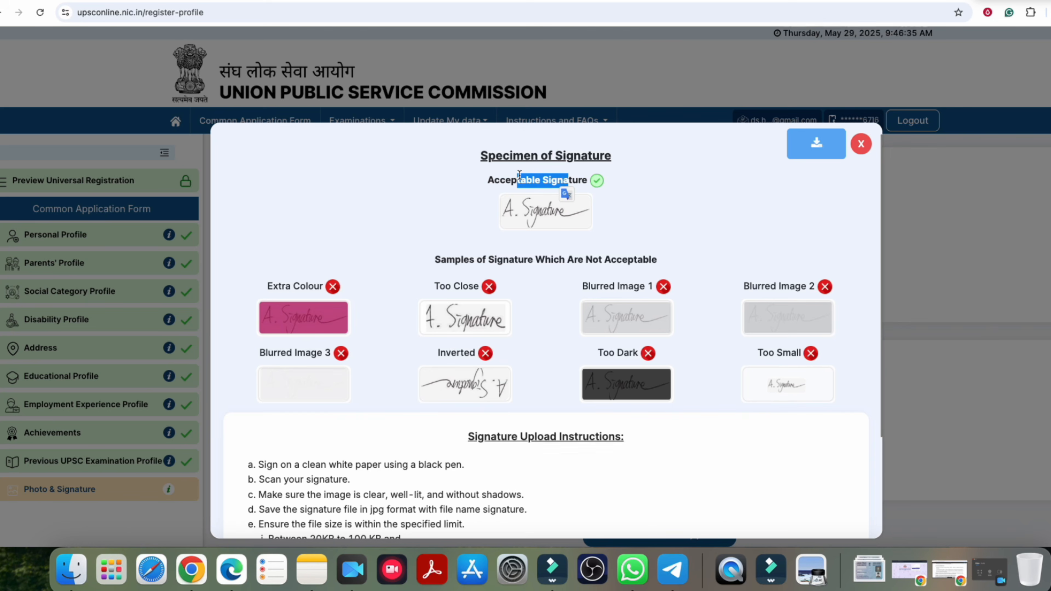
{"action": "left_click", "coordinate": [548, 190]}
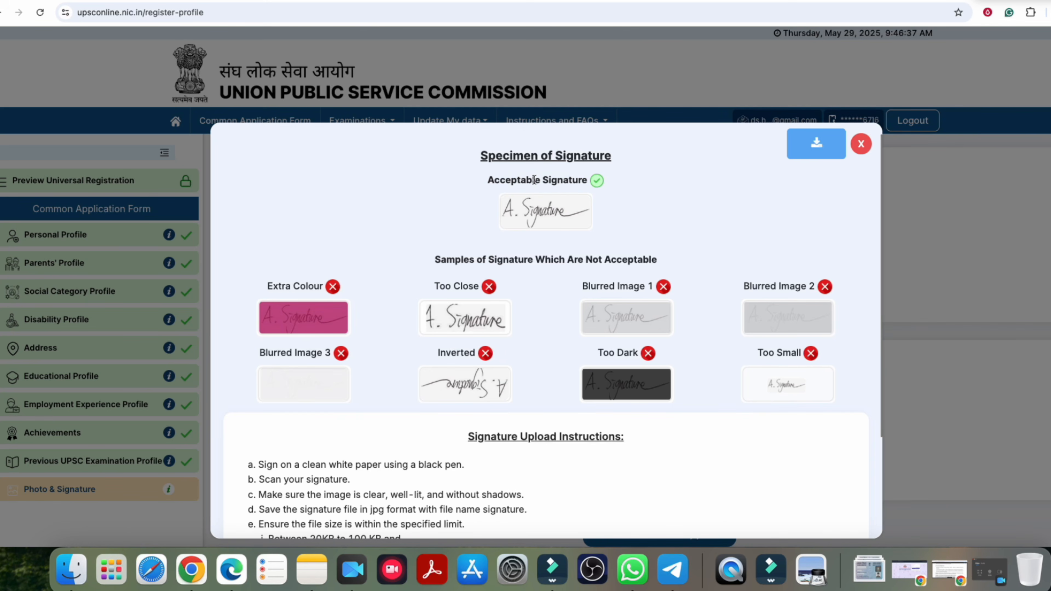
{"action": "scroll", "coordinate": [552, 269], "scroll_direction": "down", "scroll_amount": 3}
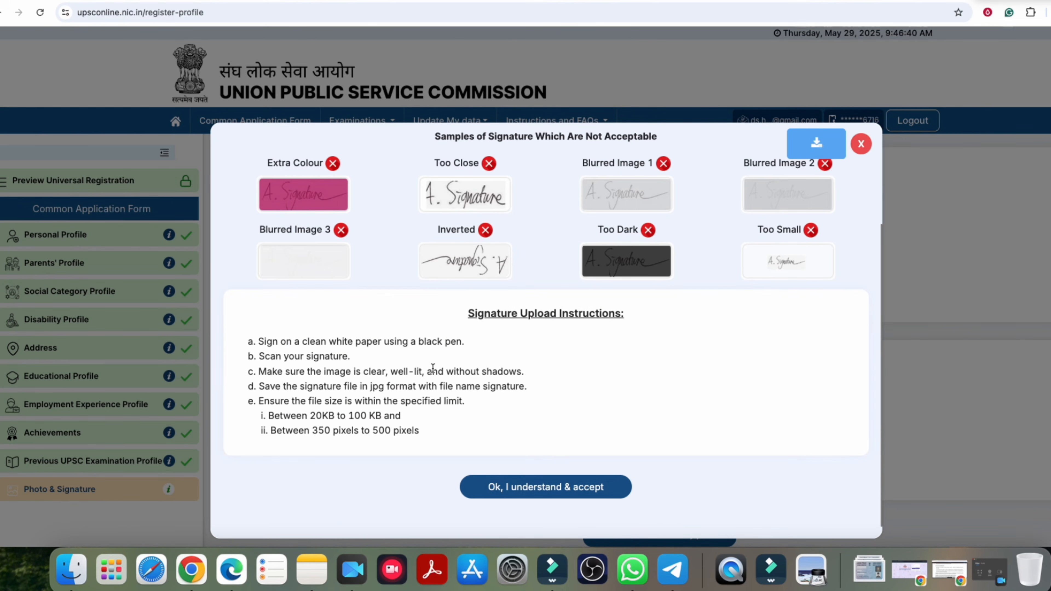
{"action": "left_click_drag", "start_coordinate": [357, 344], "coordinate": [442, 342]}
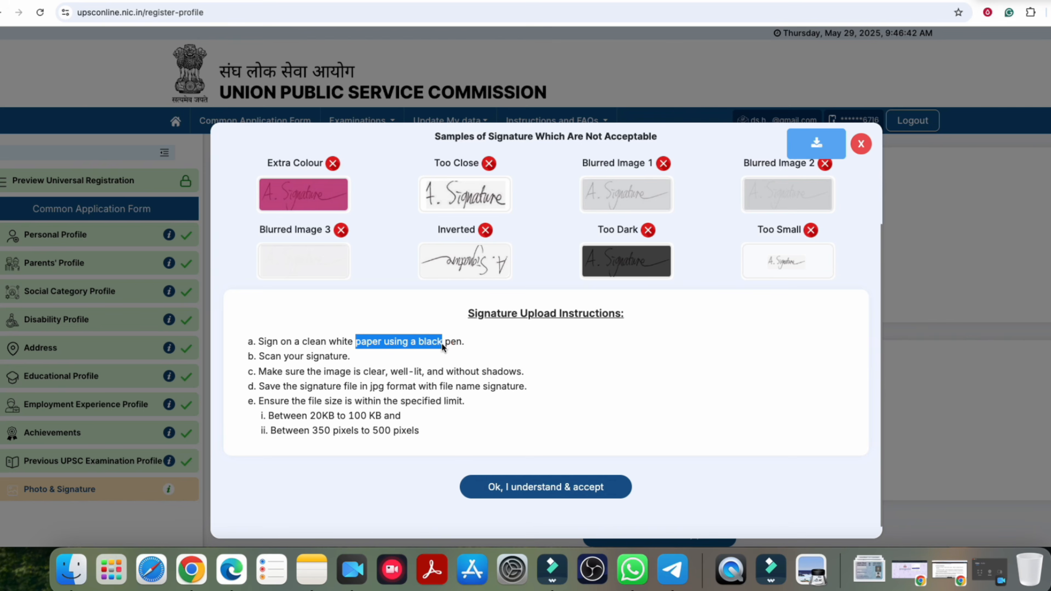
{"action": "left_click", "coordinate": [512, 427]}
{"action": "scroll", "coordinate": [530, 328], "scroll_direction": "up", "scroll_amount": 3}
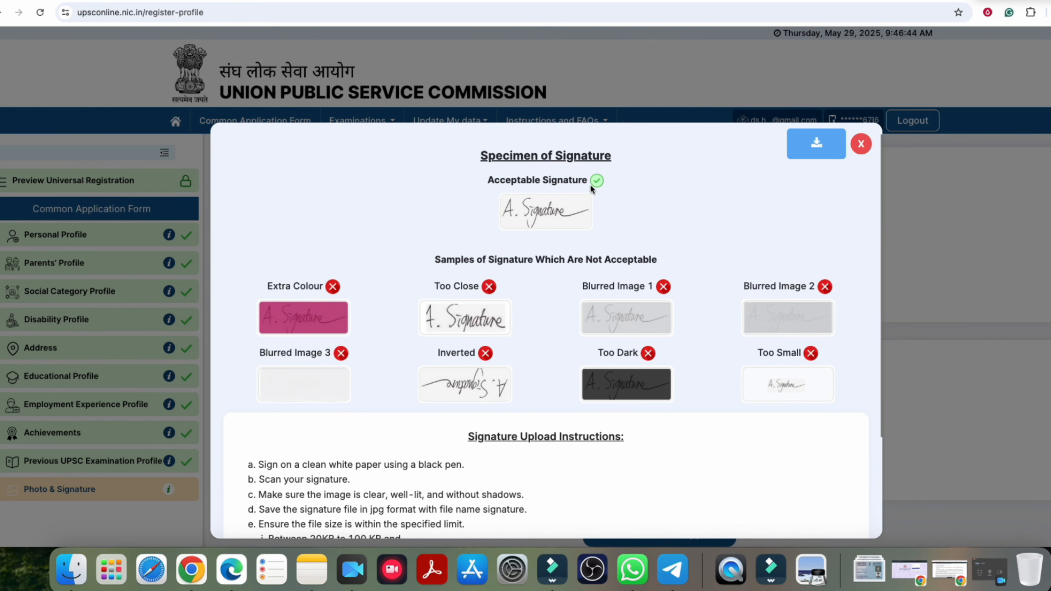
{"action": "left_click", "coordinate": [861, 143]}
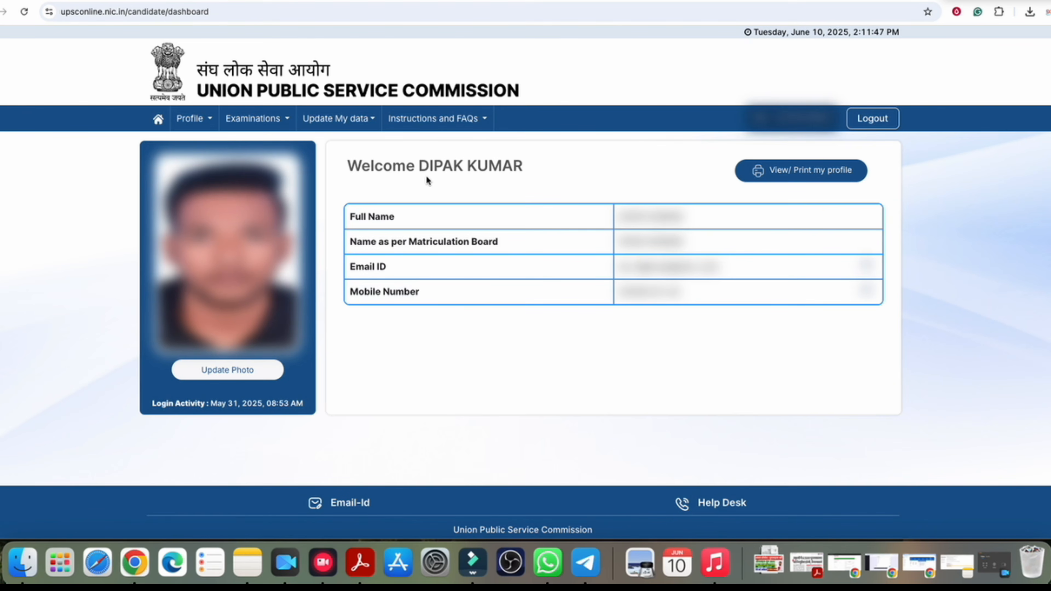
Step: Highlight the welcome heading on the candidate dashboard
{"action": "left_click_drag", "start_coordinate": [407, 166], "coordinate": [498, 167]}
{"action": "left_click", "coordinate": [499, 167]}
Step: Open and close the Examinations dropdown twice to review the examination options
{"action": "left_click", "coordinate": [253, 118]}
{"action": "left_click", "coordinate": [267, 164]}
{"action": "left_click", "coordinate": [256, 119]}
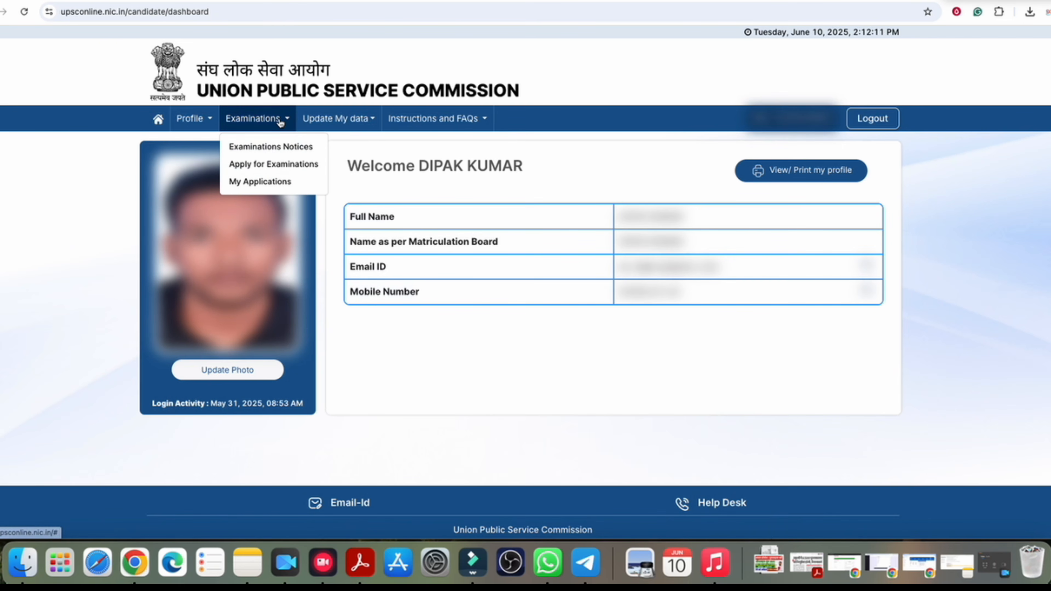
{"action": "left_click", "coordinate": [291, 164]}
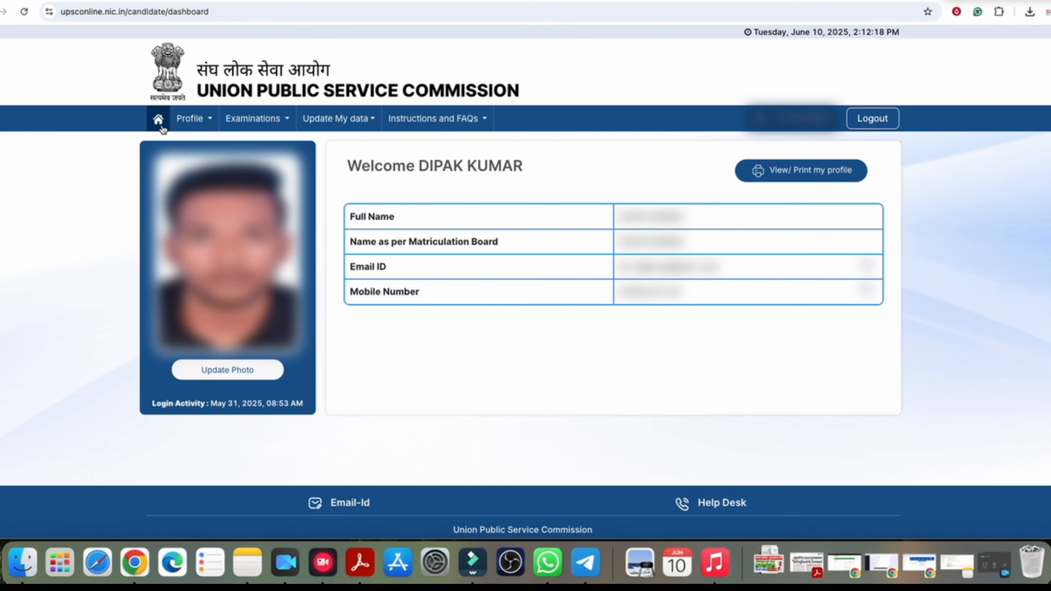
Step: Preview the completed Common Application Form from the home page, then return Home
{"action": "left_click", "coordinate": [159, 120]}
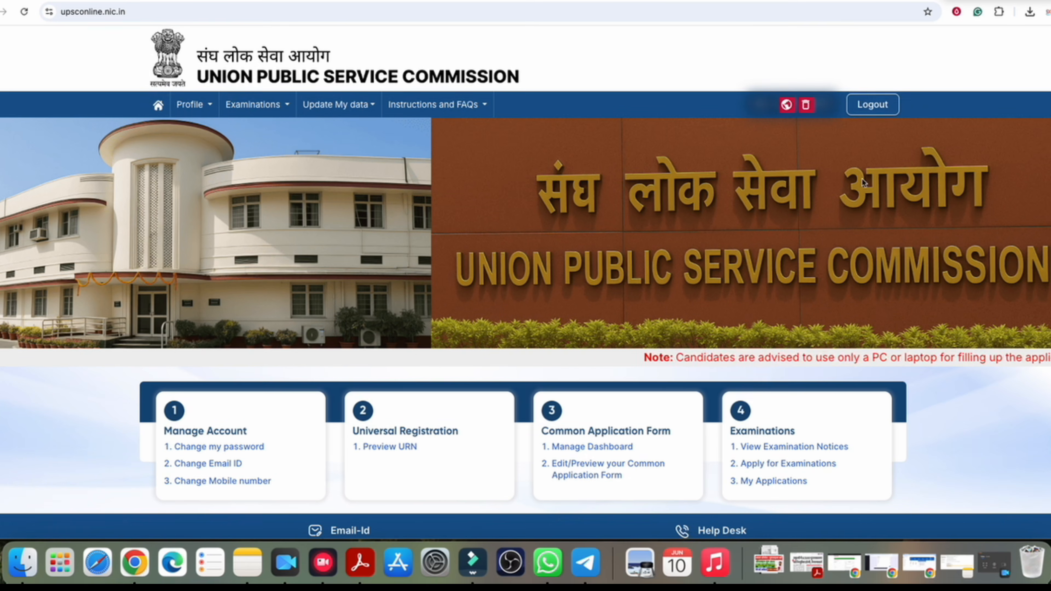
{"action": "scroll", "coordinate": [690, 228], "scroll_direction": "down", "scroll_amount": 2}
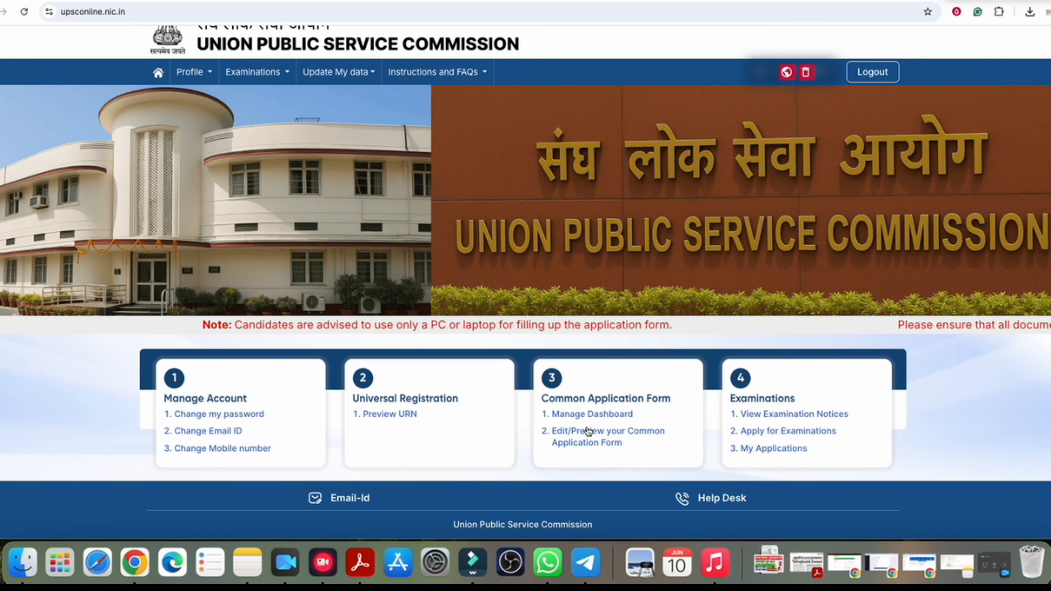
{"action": "left_click", "coordinate": [606, 438]}
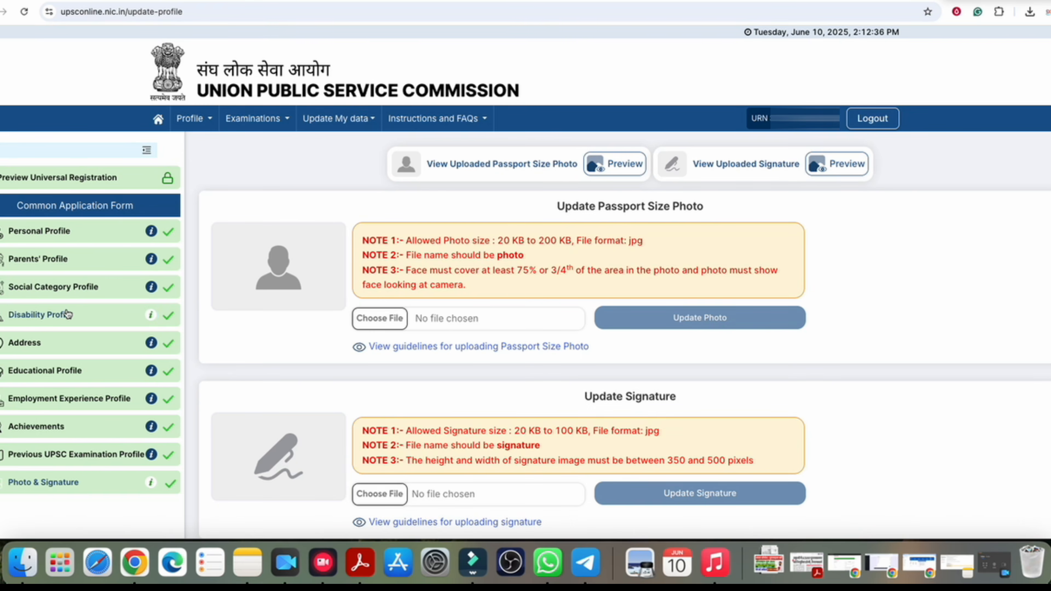
{"action": "left_click", "coordinate": [160, 121]}
{"action": "scroll", "coordinate": [641, 401], "scroll_direction": "down", "scroll_amount": 2}
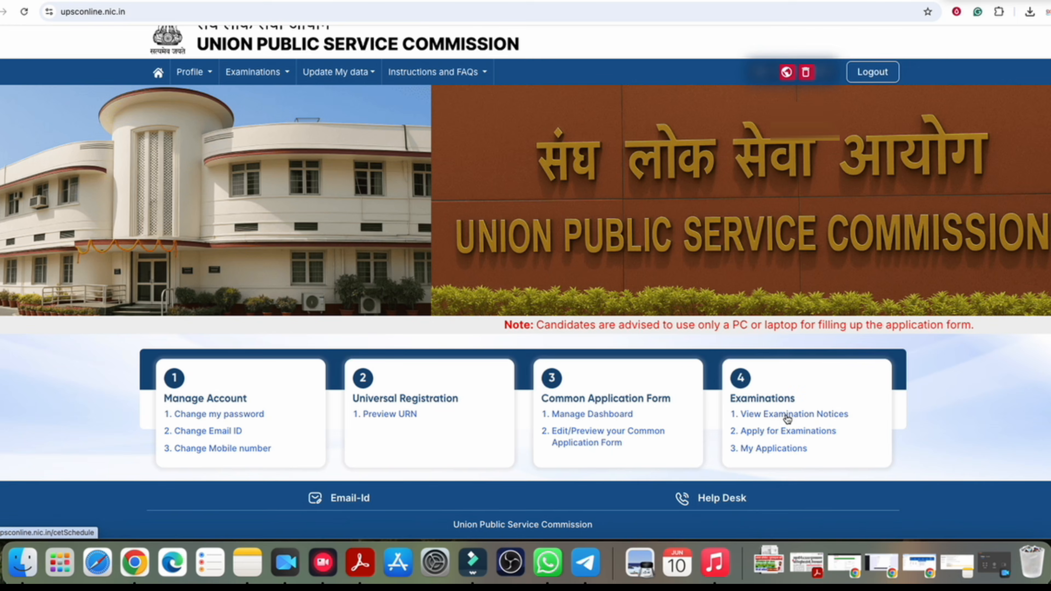
Step: View the examination notices, then list open exams NDA & NA (II) and CDS (II) closing Jun 17, 2025
{"action": "left_click", "coordinate": [801, 416]}
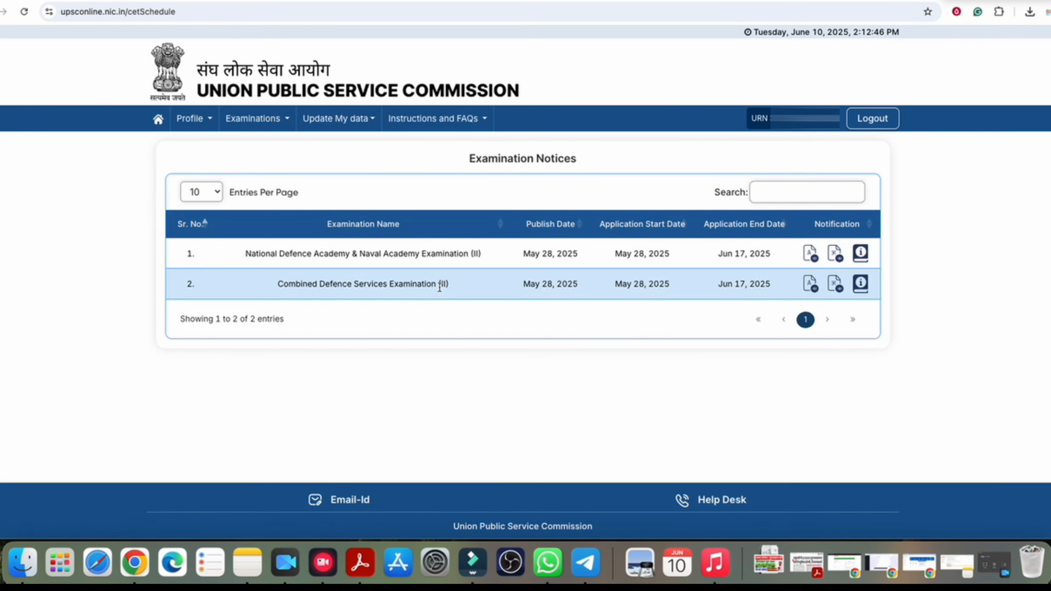
{"action": "left_click", "coordinate": [159, 119]}
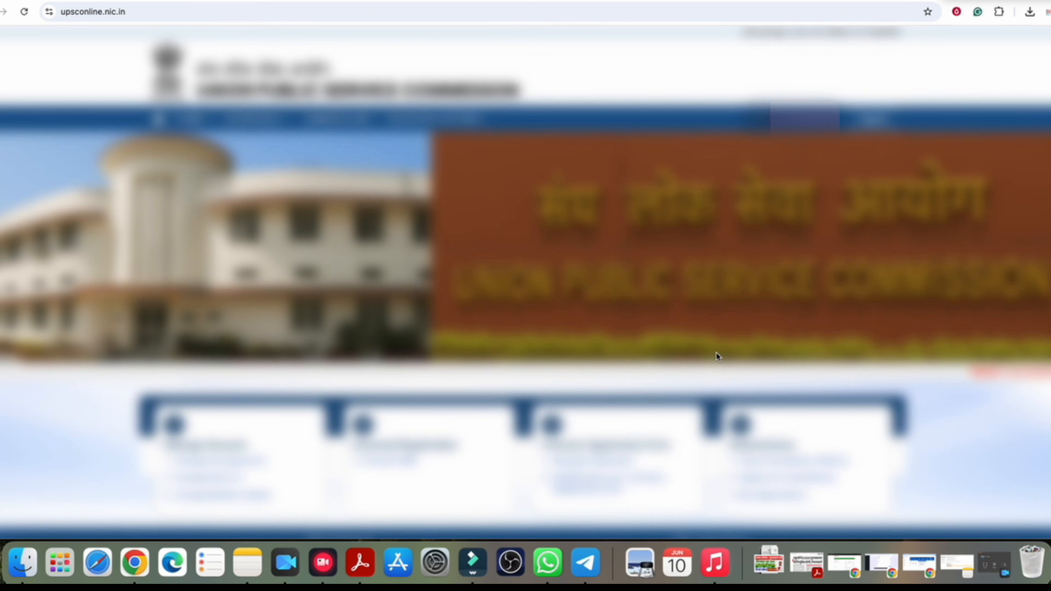
{"action": "scroll", "coordinate": [716, 351], "scroll_direction": "down", "scroll_amount": 2}
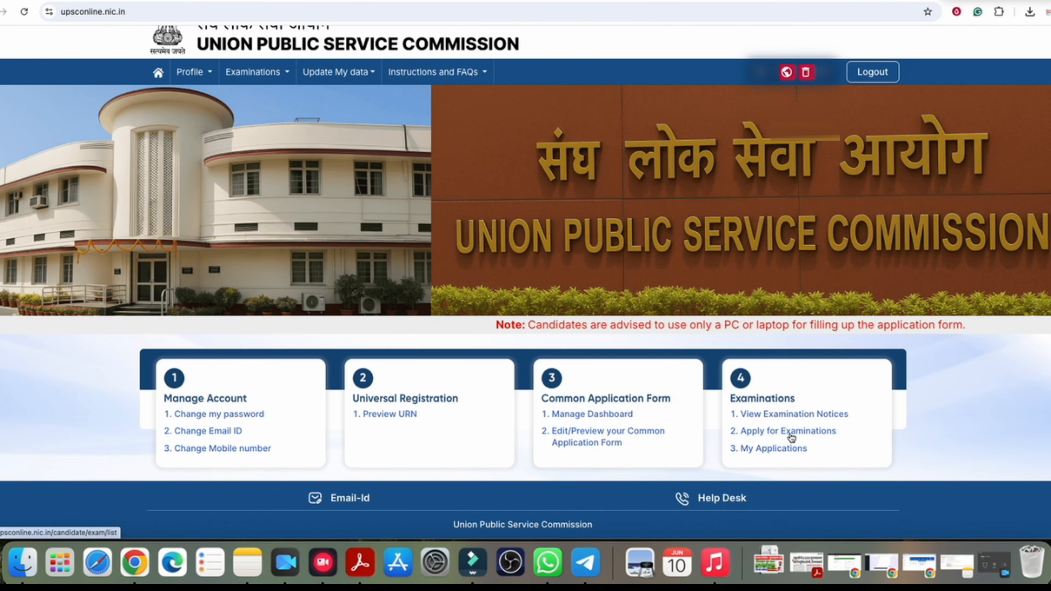
{"action": "left_click", "coordinate": [791, 438]}
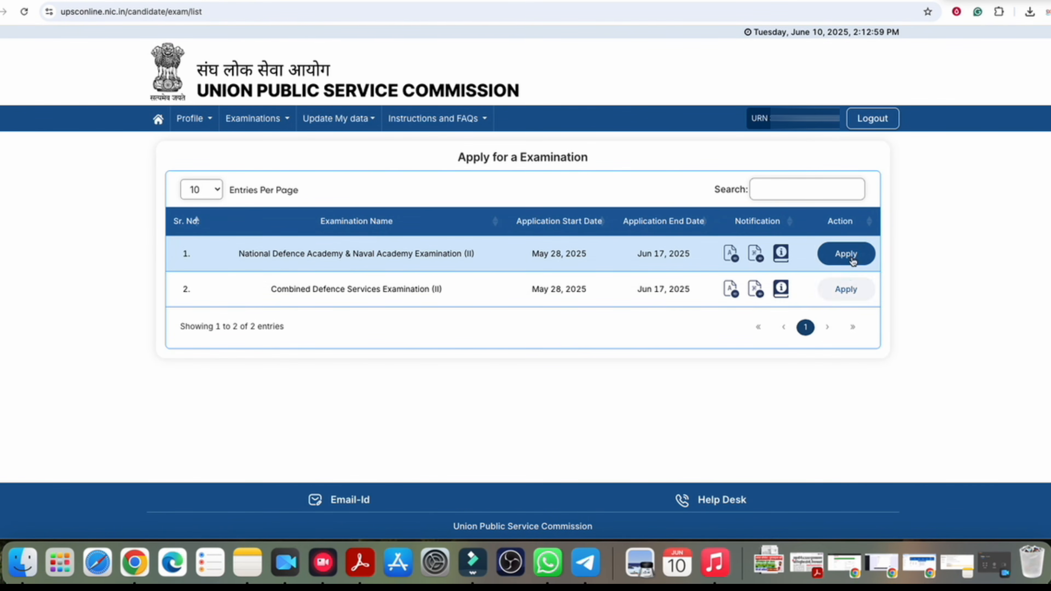
{"action": "left_click", "coordinate": [847, 265]}
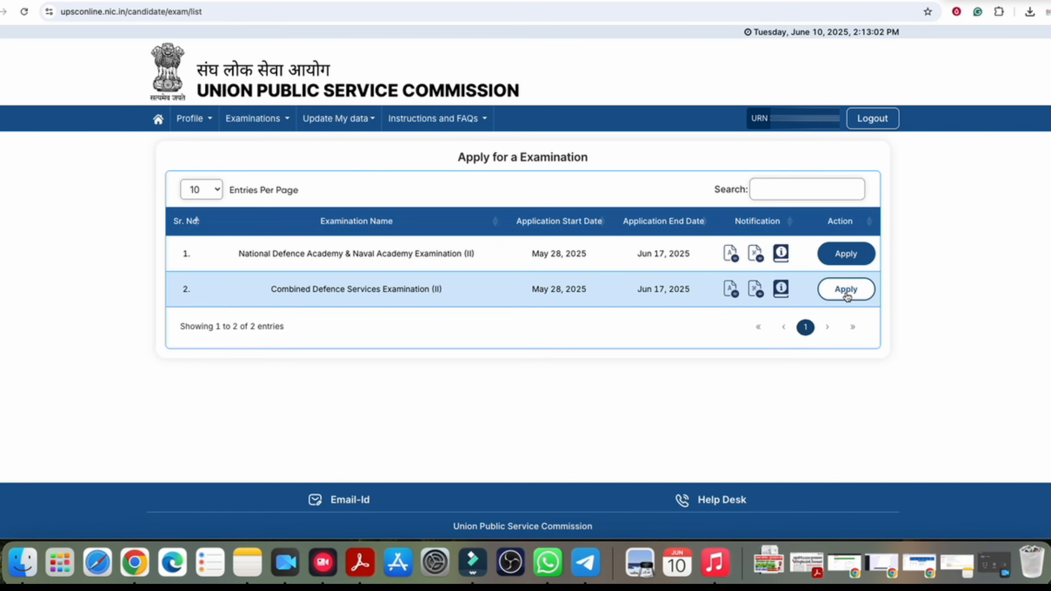
Step: Log out of the candidate account and bring up the URN & Password login tab
{"action": "left_click", "coordinate": [872, 119]}
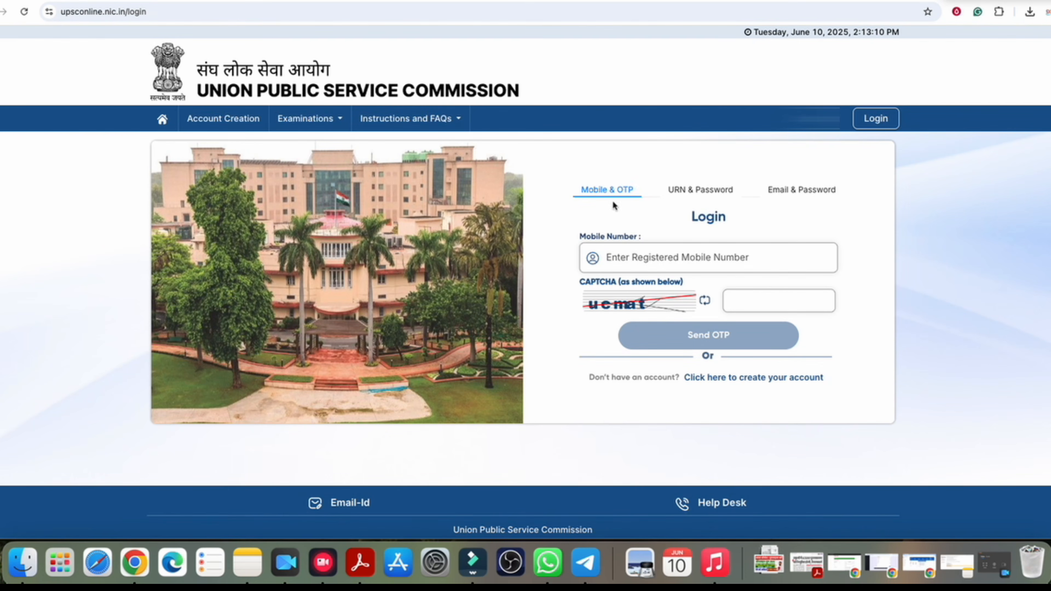
{"action": "left_click", "coordinate": [701, 162]}
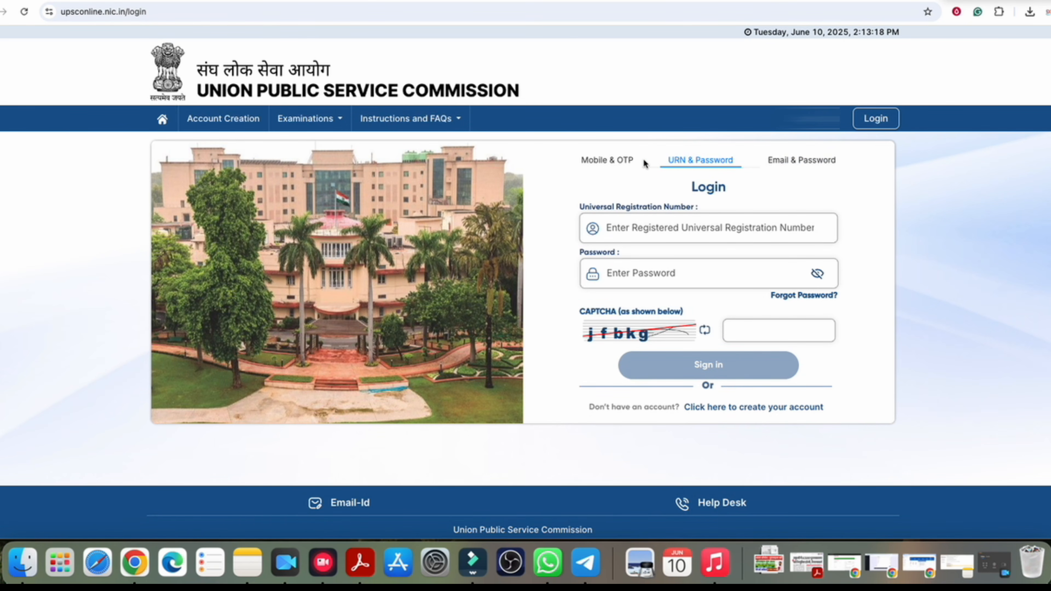
{"action": "left_click", "coordinate": [162, 119]}
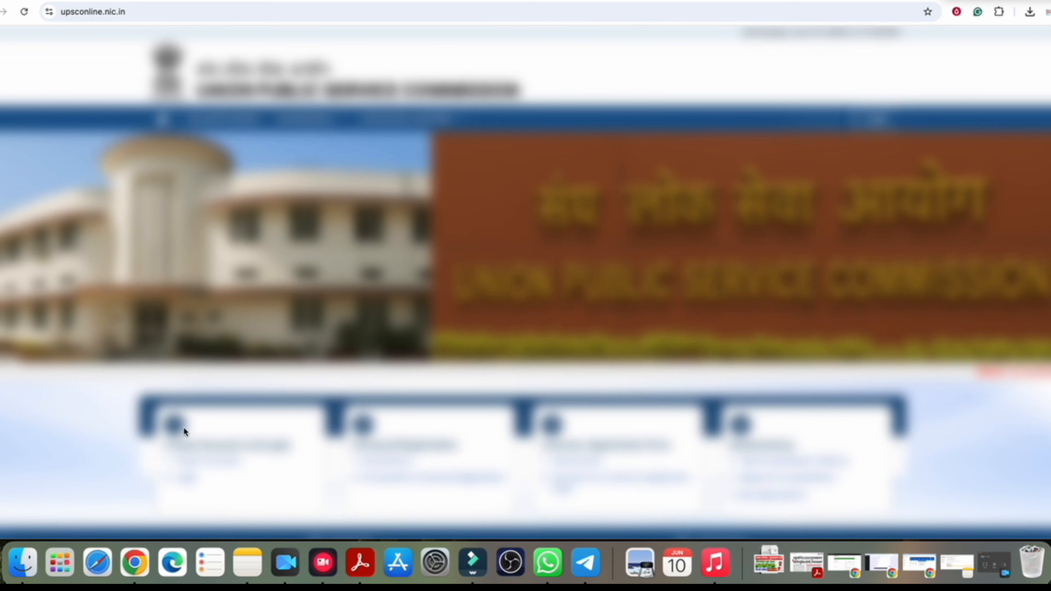
Step: On the signed-out home page, highlight the Create Account and Login and Universal Registration headings
{"action": "left_click_drag", "start_coordinate": [181, 445], "coordinate": [224, 445]}
{"action": "left_click_drag", "start_coordinate": [371, 445], "coordinate": [434, 451]}
{"action": "left_click_drag", "start_coordinate": [237, 446], "coordinate": [298, 446]}
{"action": "left_click_drag", "start_coordinate": [405, 449], "coordinate": [445, 447]}
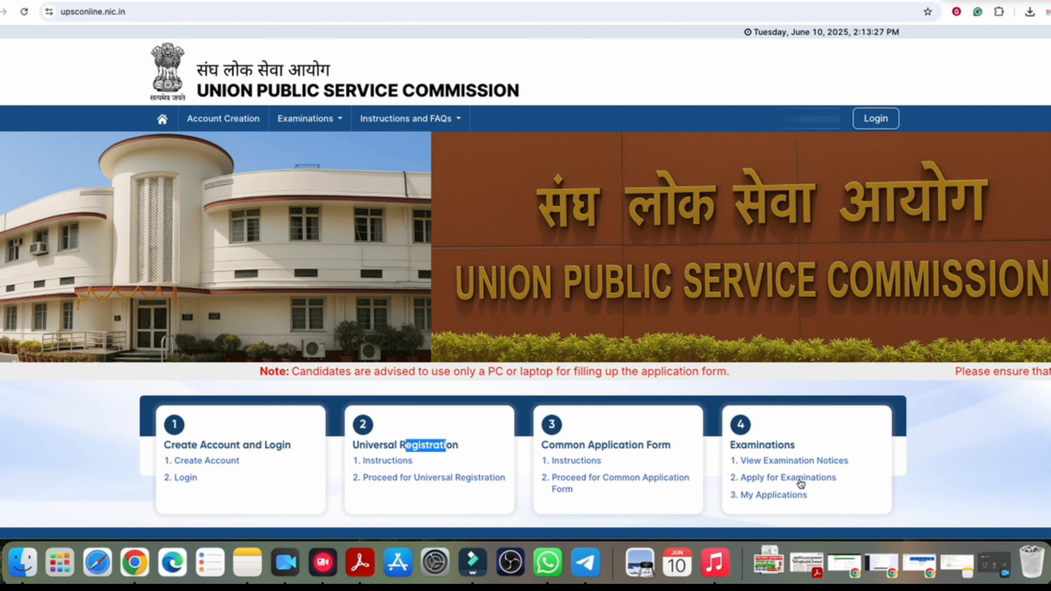
{"action": "scroll", "coordinate": [801, 480], "scroll_direction": "down", "scroll_amount": 2}
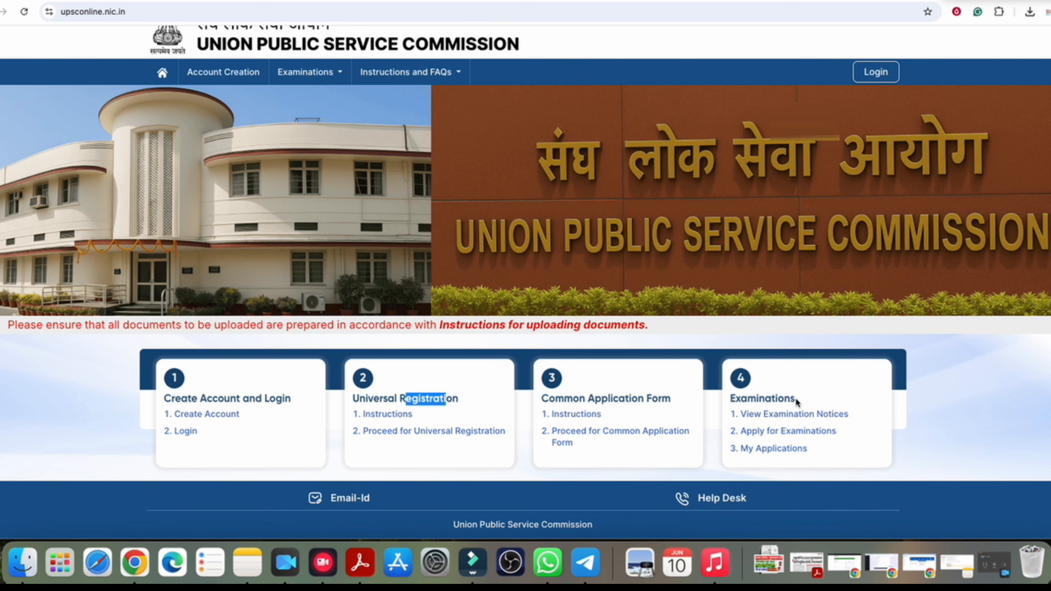
{"action": "scroll", "coordinate": [384, 138], "scroll_direction": "up", "scroll_amount": 2}
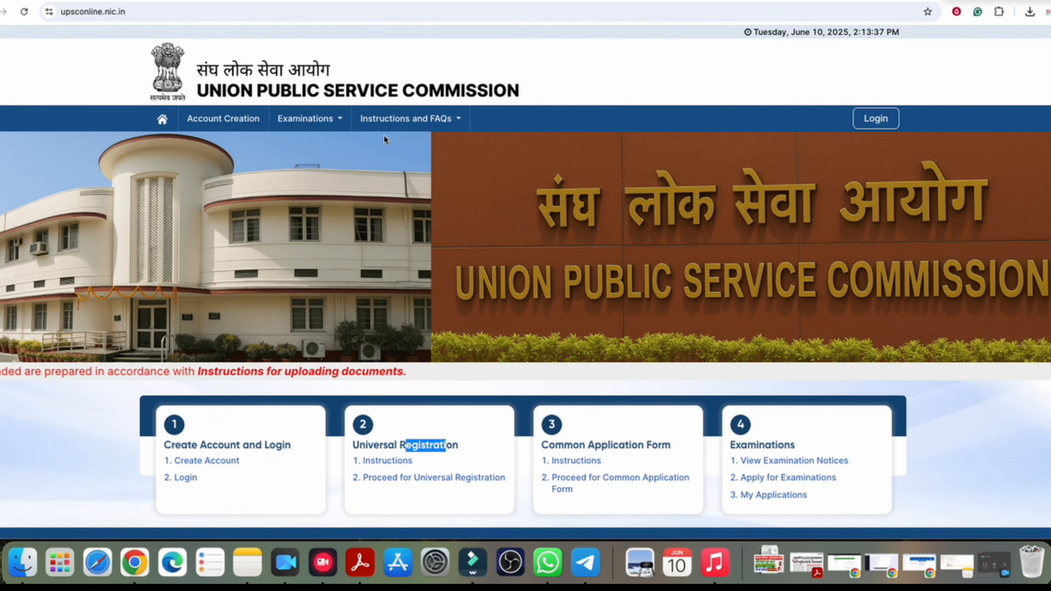